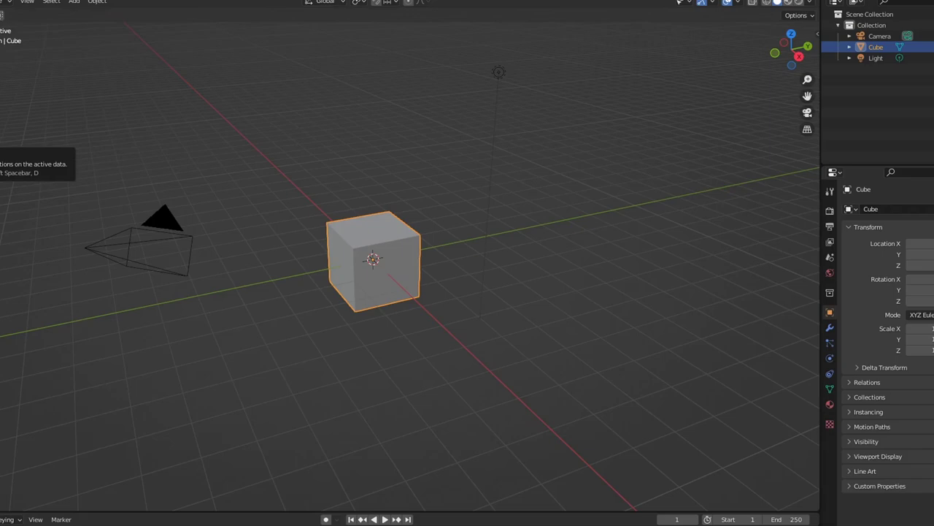
Step: Replace the default cube with a plane aligned to the front view
{"action": "key", "text": "Delete"}
{"action": "key", "text": "KP_1"}
{"action": "key", "text": "shift+a"}
{"action": "left_click", "coordinate": [426, 241]}
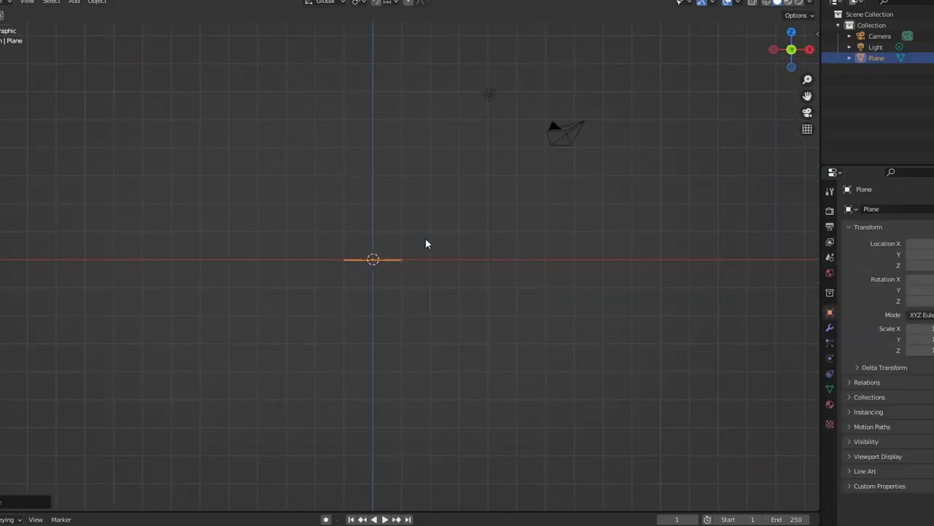
{"action": "left_click", "coordinate": [22, 501]}
{"action": "left_click", "coordinate": [71, 430]}
{"action": "left_click", "coordinate": [66, 443]}
Step: Raise the interface Resolution Scale in Preferences so the UI draws larger
{"action": "left_click", "coordinate": [22, 204]}
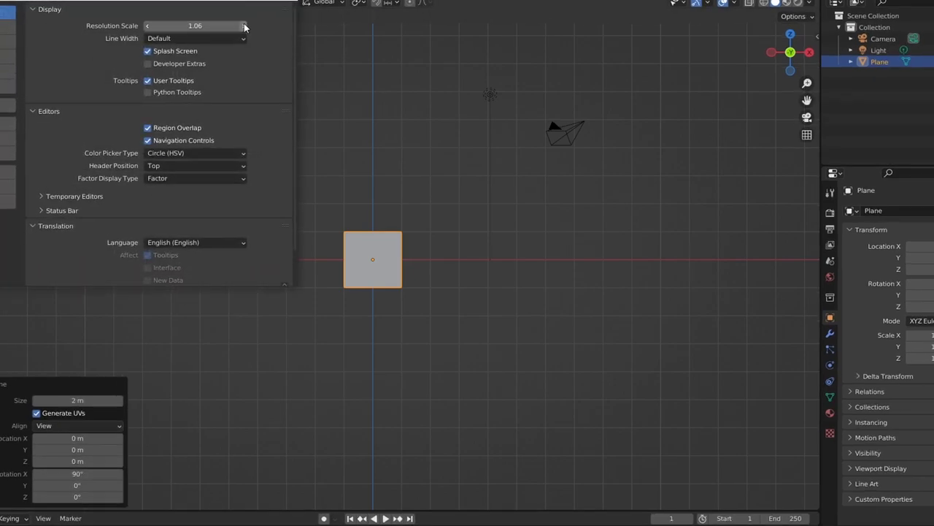
{"action": "left_click_drag", "start_coordinate": [233, 24], "coordinate": [245, 28]}
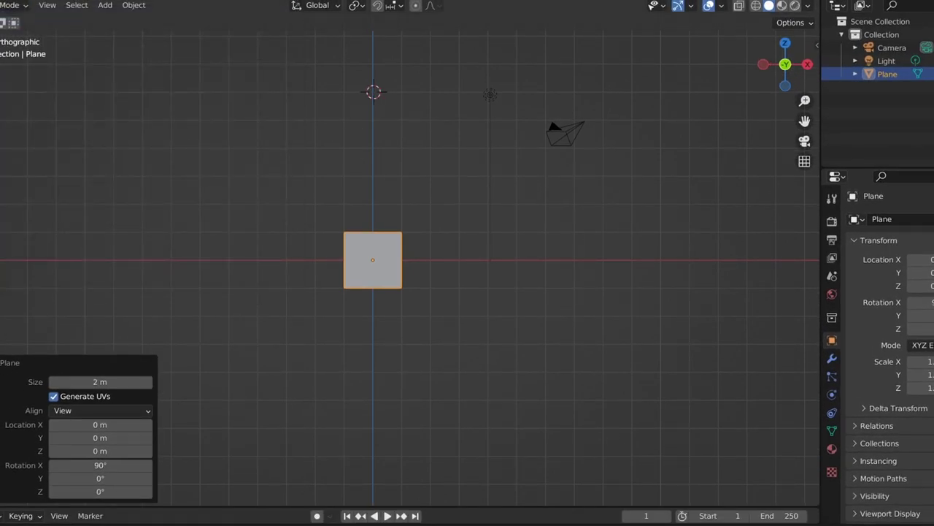
{"action": "key", "text": "s"}
Step: Scale the plane up and stretch it along X into a wide rectangle
{"action": "key", "text": "Return"}
{"action": "key", "text": "s"}
{"action": "key", "text": "x"}
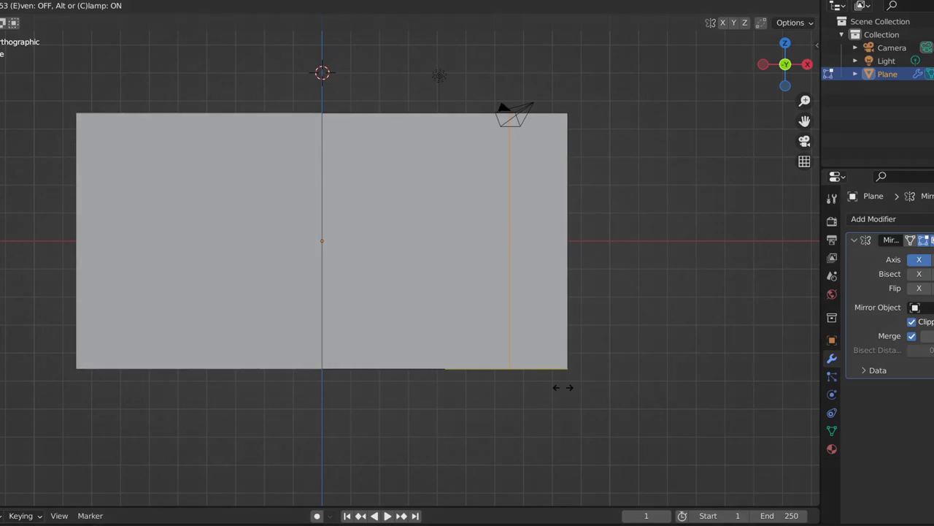
Step: Add a loop cut and delete the inner face below the top bar to open the doorway
{"action": "left_click", "coordinate": [413, 212]}
{"action": "key", "text": "3"}
{"action": "left_click", "coordinate": [456, 245]}
{"action": "key", "text": "x"}
{"action": "left_click", "coordinate": [456, 245]}
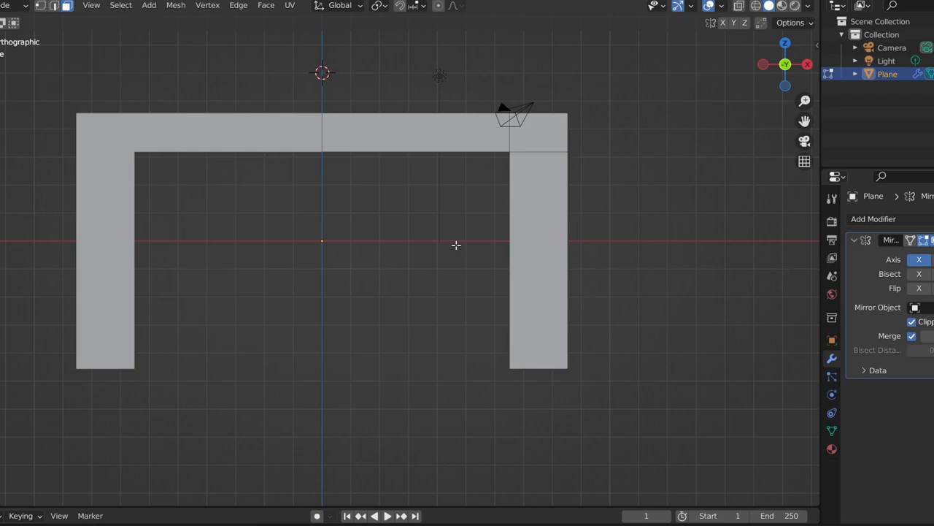
{"action": "key", "text": "a"}
{"action": "key", "text": "alt+a"}
{"action": "key", "text": "1"}
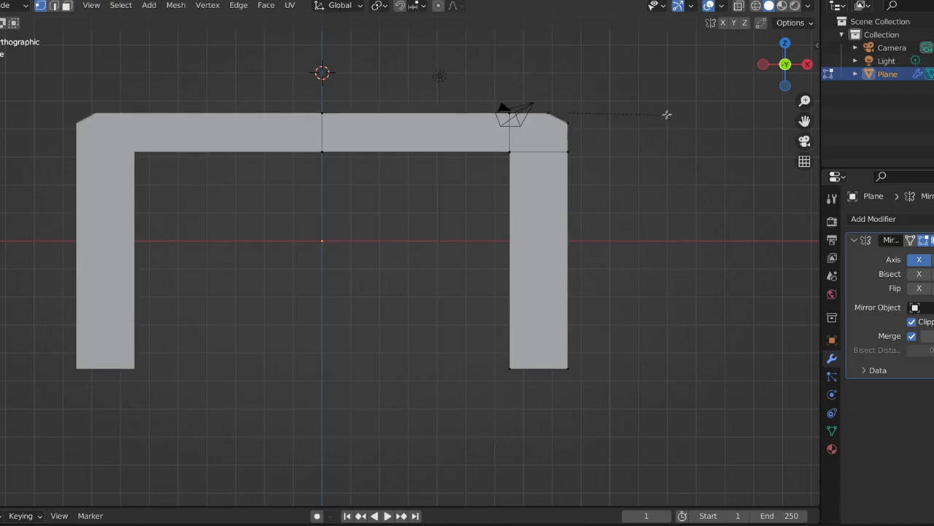
Step: Apply all transforms to the arch plane
{"action": "key", "text": "Tab"}
{"action": "key", "text": "shift+a"}
{"action": "key", "text": "ctrl+a"}
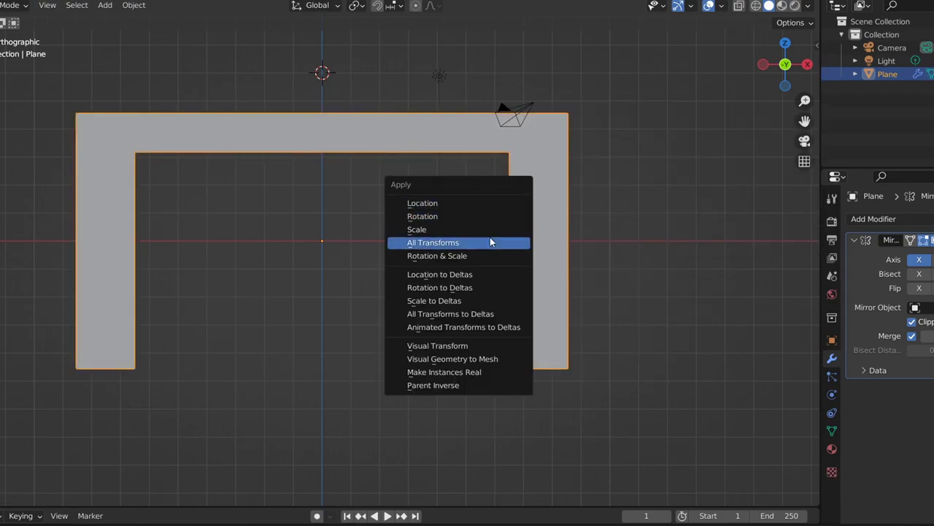
{"action": "left_click", "coordinate": [490, 237]}
{"action": "key", "text": "Tab"}
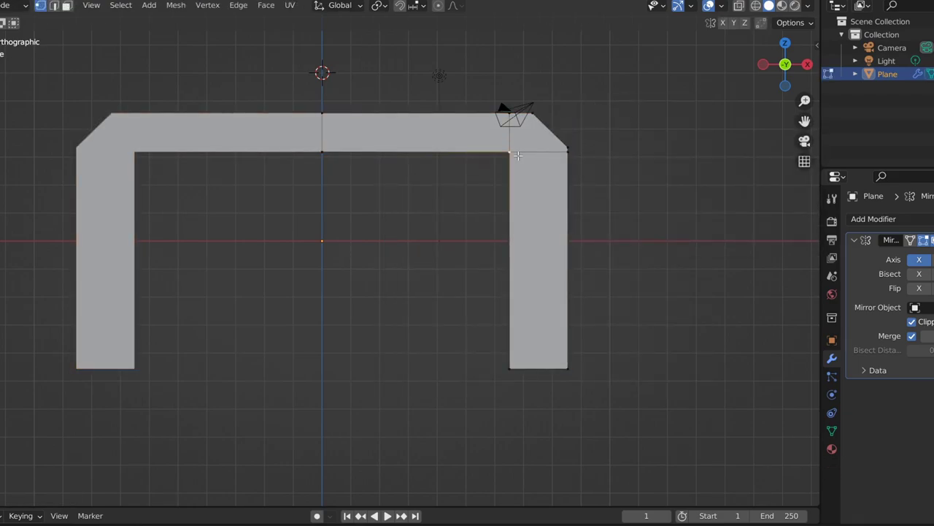
Step: Edge-slide the inner top corner down and lower the centre vertex to thicken the top bar
{"action": "key", "text": "g"}
{"action": "key", "text": "g"}
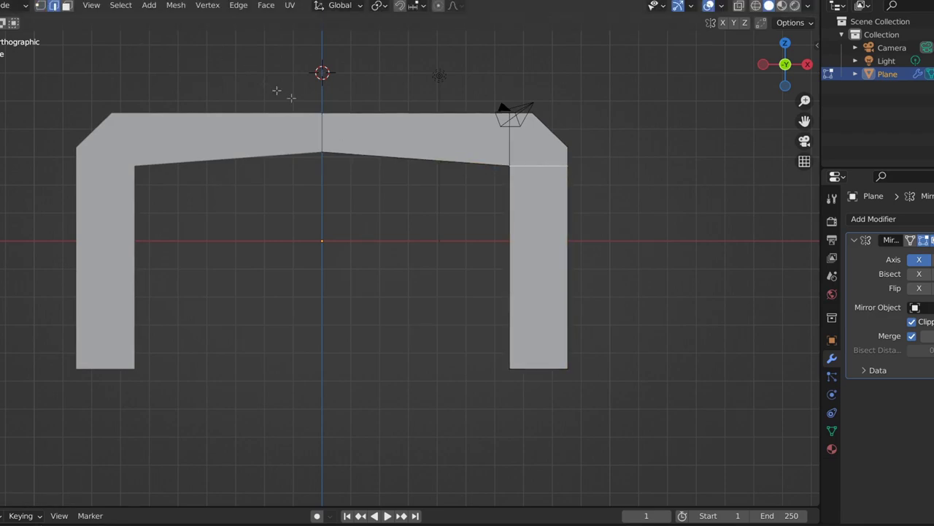
{"action": "key", "text": "g"}
{"action": "key", "text": "g"}
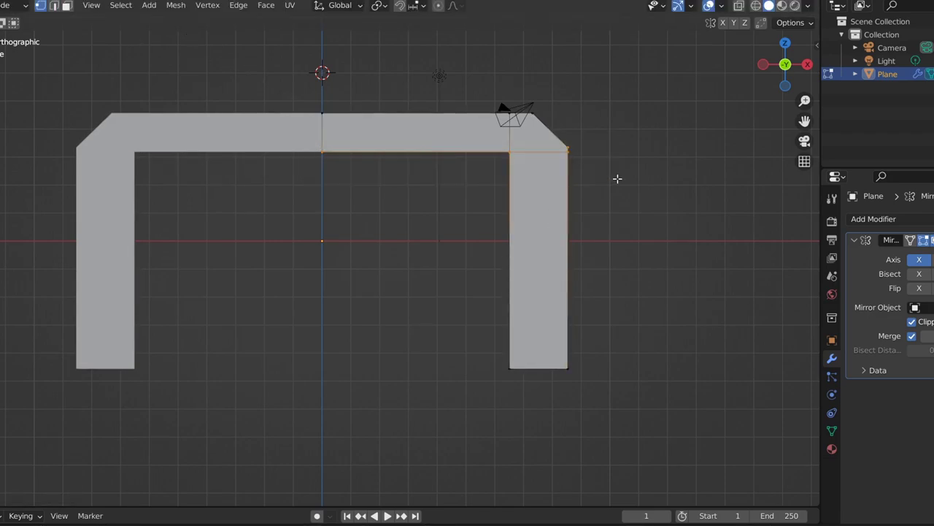
{"action": "key", "text": "g"}
{"action": "key", "text": "g"}
{"action": "left_click", "coordinate": [594, 175]}
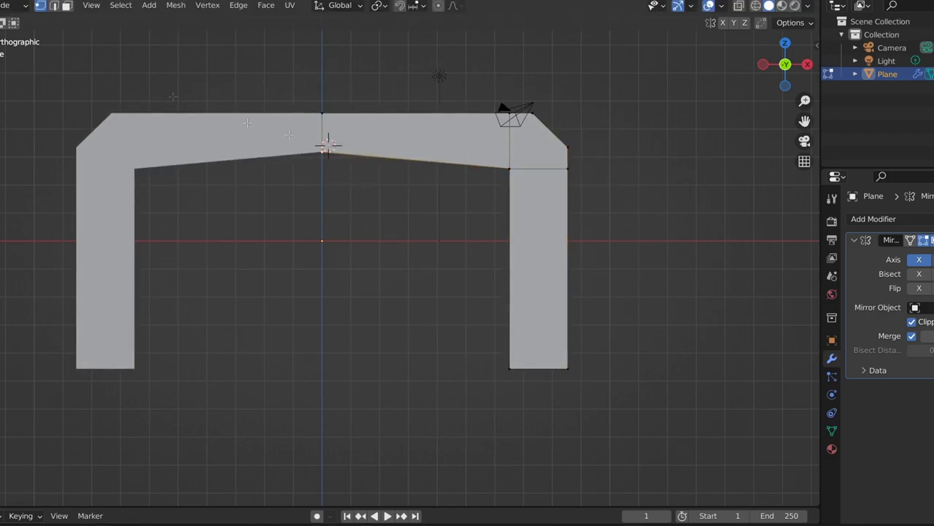
{"action": "left_click_drag", "start_coordinate": [322, 100], "coordinate": [325, 117]}
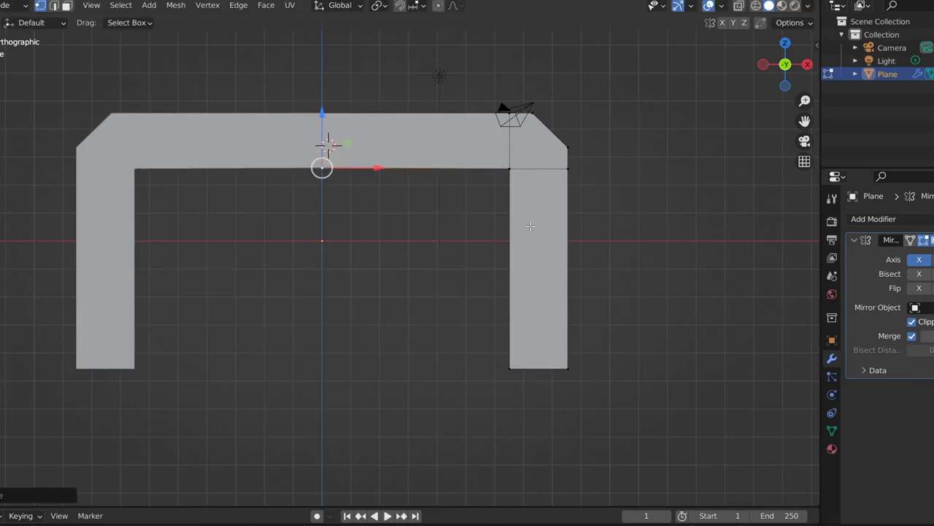
{"action": "key", "text": "Tab"}
{"action": "scroll", "coordinate": [504, 204], "scroll_direction": "down", "scroll_amount": 1}
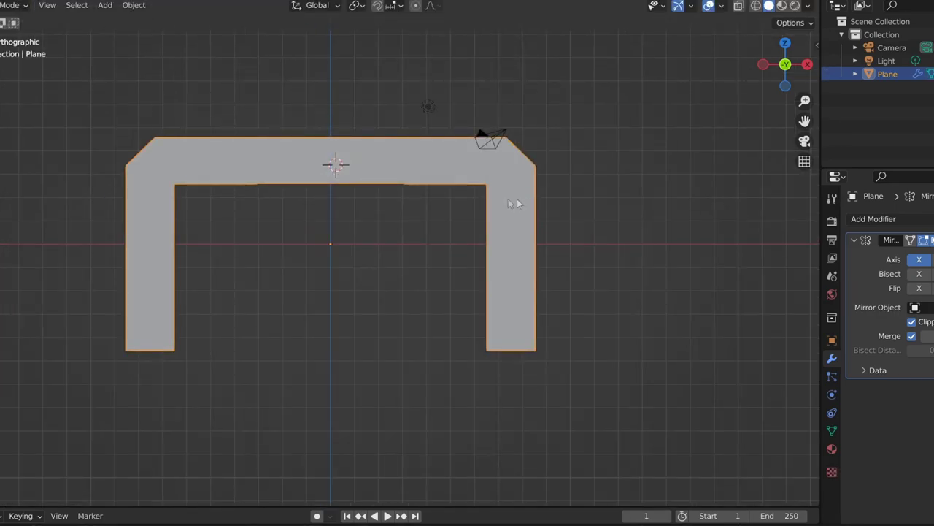
Step: Loop-cut the top bar and shift the new vertices along X and Z to begin the steps
{"action": "key", "text": "Tab"}
{"action": "key", "text": "ctrl+r"}
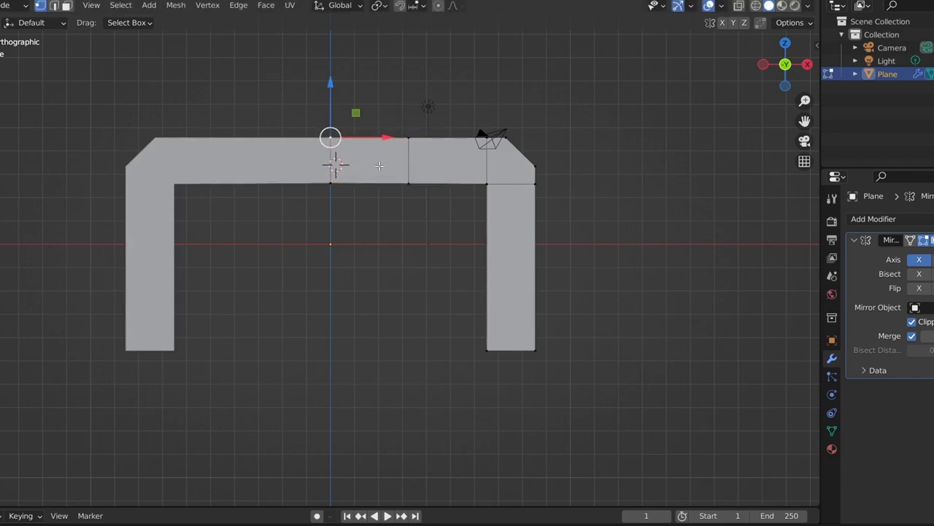
{"action": "key", "text": "g"}
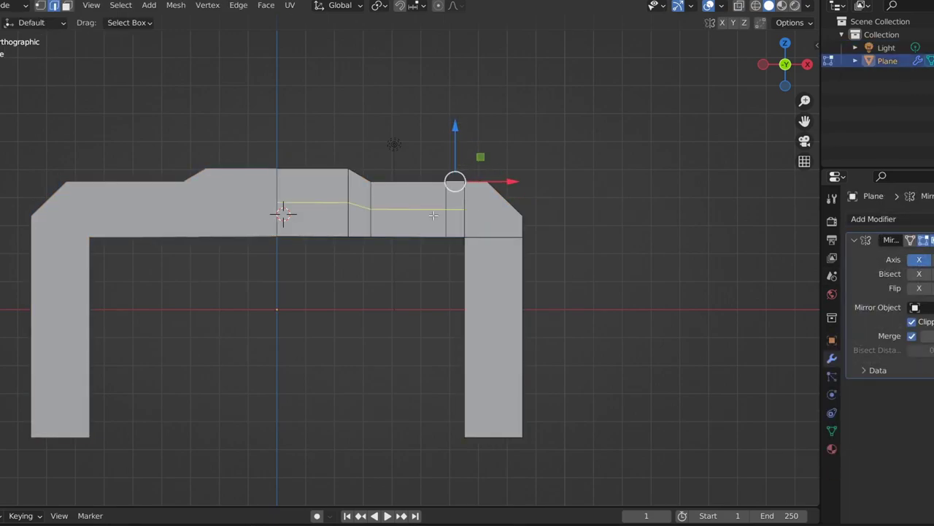
{"action": "key", "text": "x"}
{"action": "left_click_drag", "start_coordinate": [401, 140], "coordinate": [404, 144]}
{"action": "left_click_drag", "start_coordinate": [525, 223], "coordinate": [524, 224]}
{"action": "key", "text": "Tab"}
{"action": "key", "text": "Tab"}
Step: Widen the arch half outward and raise the centre vertex to form the raised top
{"action": "key", "text": "a"}
{"action": "left_click_drag", "start_coordinate": [475, 225], "coordinate": [486, 225]}
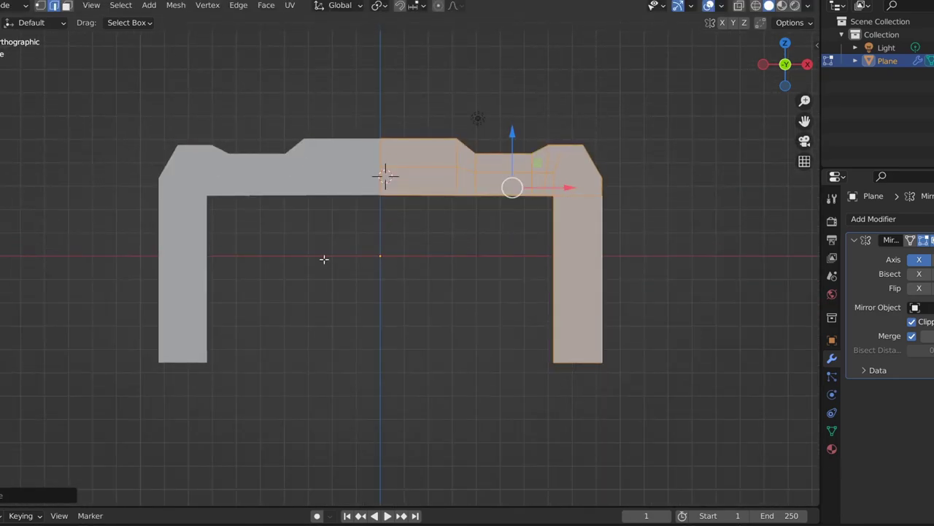
{"action": "middle_click_drag", "start_coordinate": [659, 187], "coordinate": [486, 290], "text": "shift"}
{"action": "scroll", "coordinate": [490, 241], "scroll_direction": "up", "scroll_amount": 3}
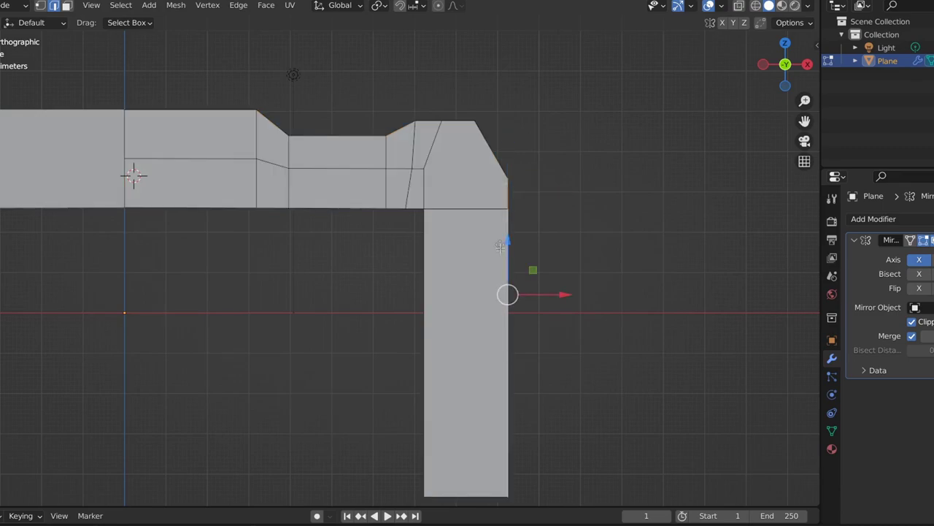
{"action": "left_click_drag", "start_coordinate": [514, 179], "coordinate": [508, 133]}
{"action": "key", "text": "Home"}
{"action": "key", "text": "Tab"}
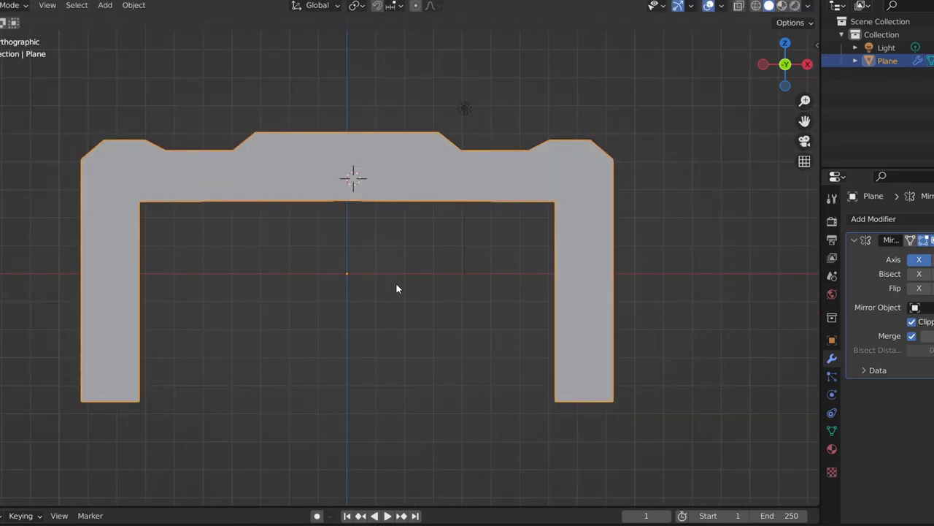
Step: Knife-cut across the inner right corner to divide it with extra edges
{"action": "key", "text": "Tab"}
{"action": "scroll", "coordinate": [351, 168], "scroll_direction": "up", "scroll_amount": 5}
{"action": "left_click", "coordinate": [398, 149]}
{"action": "key", "text": "Tab"}
{"action": "key", "text": "Tab"}
{"action": "key", "text": "k"}
{"action": "left_click", "coordinate": [380, 229]}
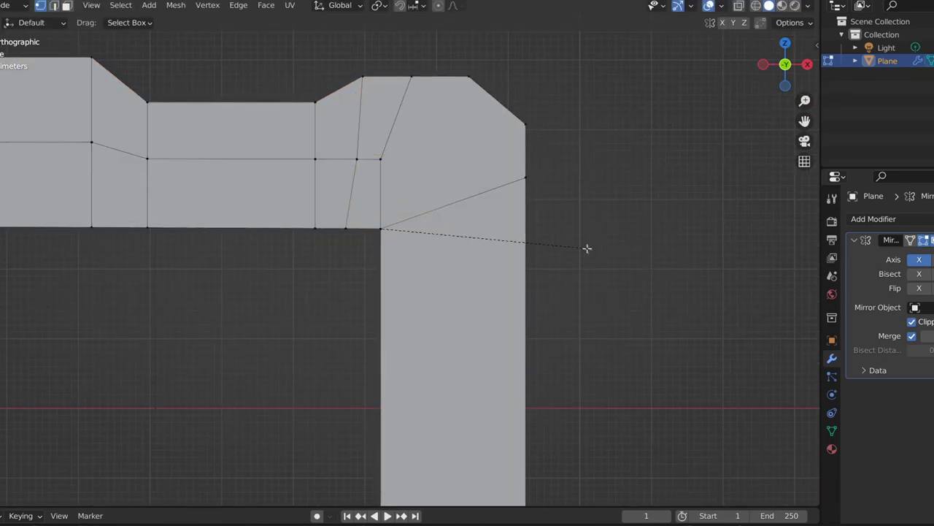
{"action": "key", "text": "Return"}
{"action": "scroll", "coordinate": [265, 290], "scroll_direction": "down", "scroll_amount": 5}
{"action": "scroll", "coordinate": [446, 254], "scroll_direction": "up", "scroll_amount": 2}
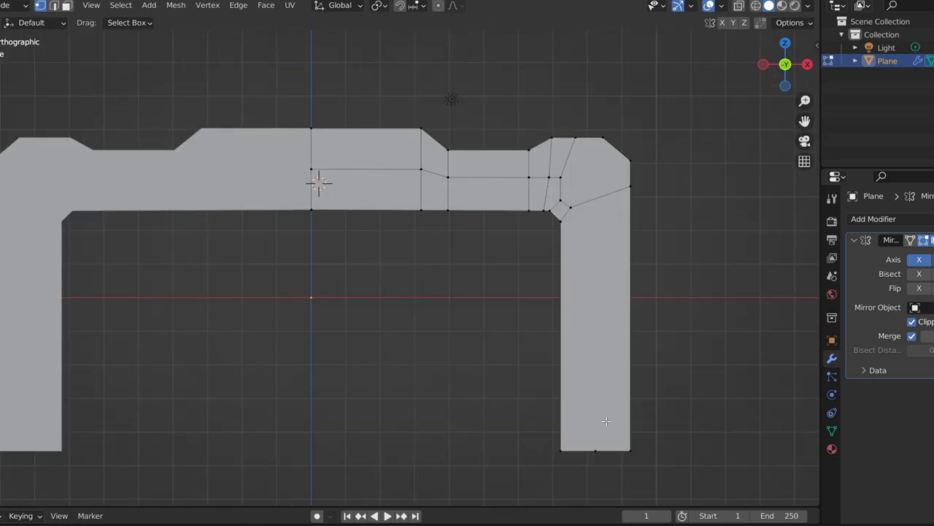
{"action": "key", "text": "Return"}
Step: Extrude all faces of the arch to give it thickness
{"action": "mouse_move", "coordinate": [592, 279]}
{"action": "middle_mouse_down"}
{"action": "mouse_move", "coordinate": [501, 277]}
{"action": "mouse_move", "coordinate": [454, 298]}
{"action": "middle_mouse_up"}
{"action": "key", "text": "a"}
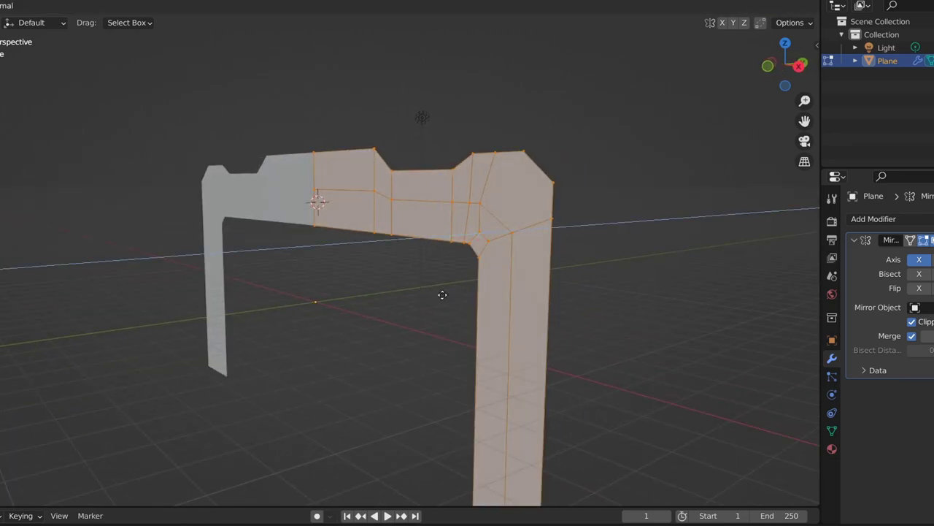
{"action": "key", "text": "e"}
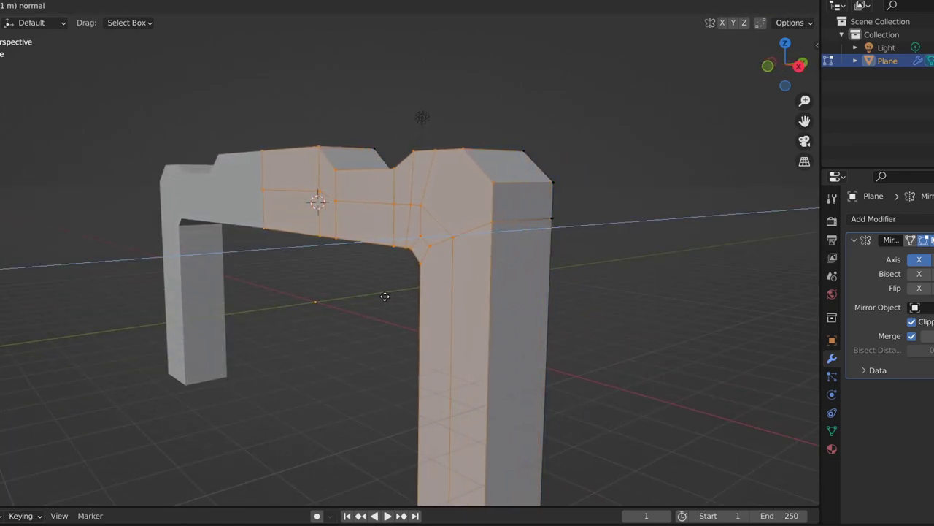
{"action": "left_click", "coordinate": [379, 296]}
{"action": "middle_click_drag", "start_coordinate": [378, 296], "coordinate": [372, 269]}
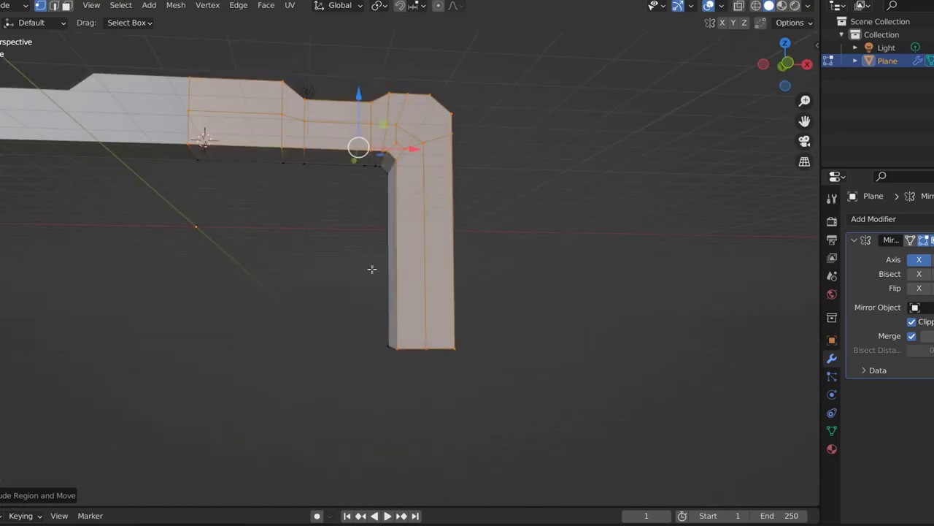
Step: Switch viewport shading to MatCap with Cavity enabled
{"action": "left_click", "coordinate": [806, 5]}
{"action": "left_click", "coordinate": [796, 68]}
{"action": "left_click", "coordinate": [732, 283]}
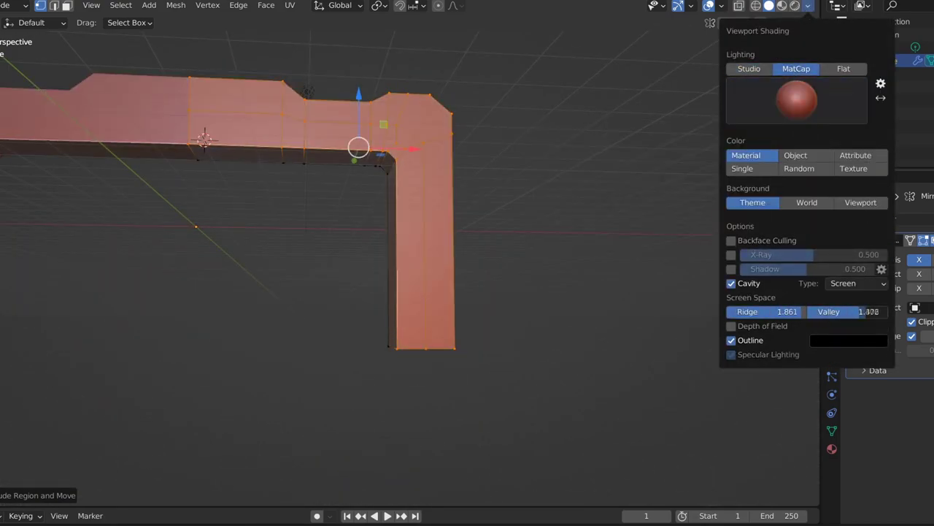
{"action": "middle_click_drag", "start_coordinate": [398, 208], "coordinate": [437, 219]}
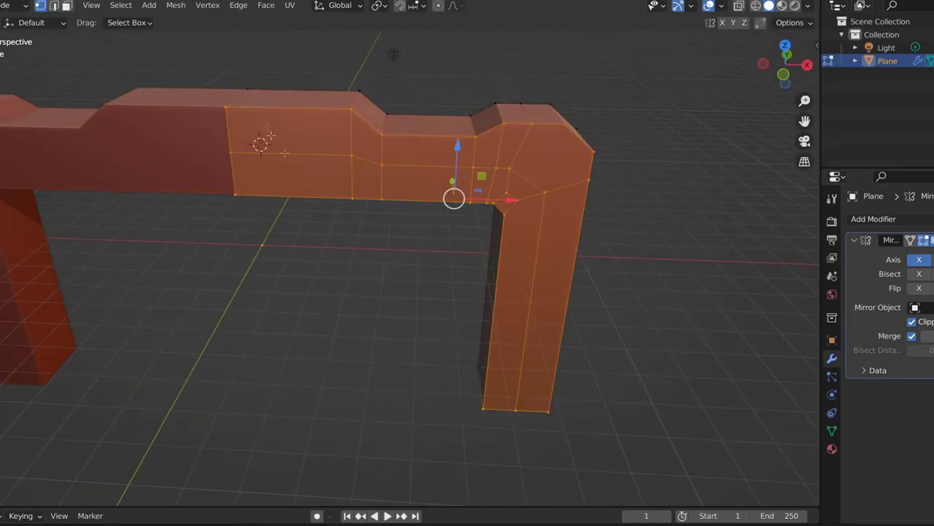
Step: Select the edge loop along the top and right leg of the arch
{"action": "key", "text": "alt+a"}
{"action": "left_click", "coordinate": [443, 129], "text": "alt"}
{"action": "middle_click_drag", "start_coordinate": [442, 129], "coordinate": [571, 229]}
{"action": "left_click", "coordinate": [682, 212]}
Step: Delete the scene's light in Object Mode
{"action": "key", "text": "Tab"}
{"action": "left_click", "coordinate": [432, 77]}
{"action": "key", "text": "Delete"}
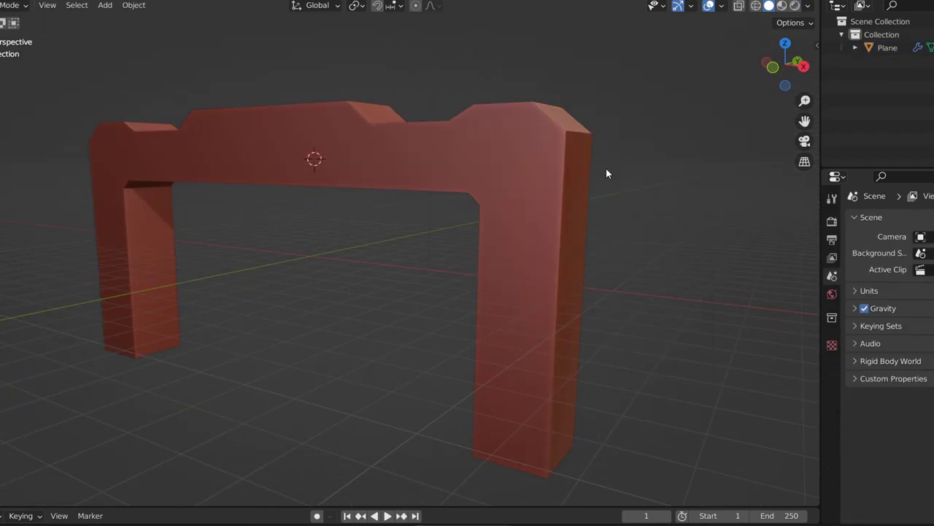
Step: Bevel the arch's edges in Edit Mode, orbiting to check the stepped top
{"action": "left_click", "coordinate": [569, 183]}
{"action": "key", "text": "Tab"}
{"action": "middle_click_drag", "start_coordinate": [568, 183], "coordinate": [552, 407]}
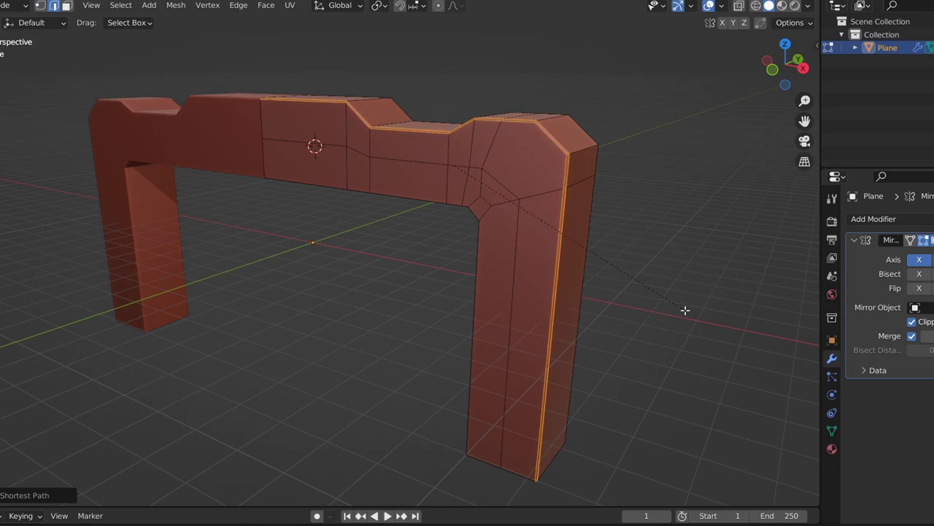
{"action": "mouse_move", "coordinate": [665, 258]}
{"action": "middle_mouse_down"}
{"action": "mouse_move", "coordinate": [293, 130]}
{"action": "mouse_move", "coordinate": [438, 219]}
{"action": "mouse_move", "coordinate": [596, 273]}
{"action": "mouse_move", "coordinate": [577, 294]}
{"action": "mouse_move", "coordinate": [595, 300]}
{"action": "mouse_move", "coordinate": [428, 250]}
{"action": "mouse_move", "coordinate": [666, 296]}
{"action": "middle_mouse_up"}
{"action": "scroll", "coordinate": [428, 250], "scroll_direction": "up", "scroll_amount": 3}
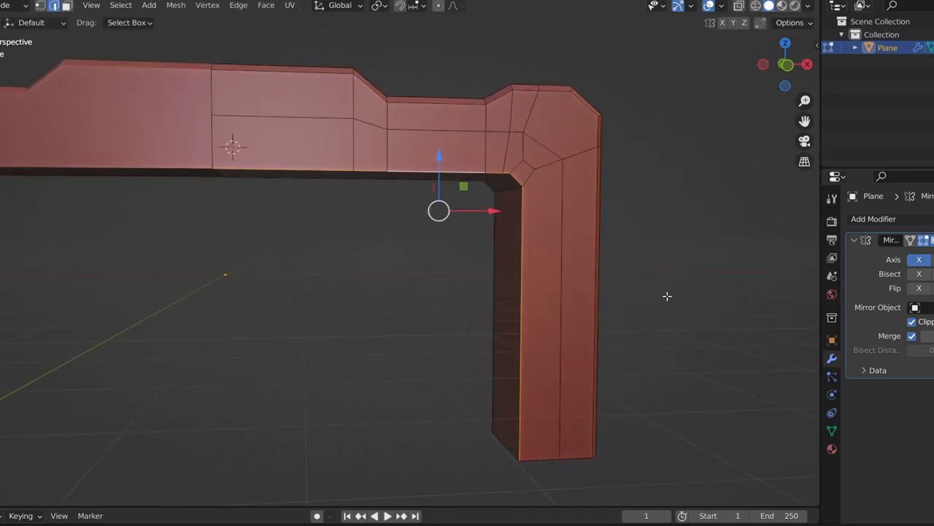
{"action": "scroll", "coordinate": [672, 293], "scroll_direction": "down", "scroll_amount": 4}
{"action": "key", "text": "Tab"}
Step: Inspect the bevelled leg corners from several angles, toggling between Object and Edit Mode
{"action": "mouse_move", "coordinate": [521, 328]}
{"action": "middle_mouse_down"}
{"action": "mouse_move", "coordinate": [495, 246]}
{"action": "mouse_move", "coordinate": [516, 290]}
{"action": "middle_mouse_up"}
{"action": "scroll", "coordinate": [361, 305], "scroll_direction": "up", "scroll_amount": 4}
{"action": "scroll", "coordinate": [361, 304], "scroll_direction": "down", "scroll_amount": 3}
{"action": "mouse_move", "coordinate": [361, 304]}
{"action": "middle_mouse_down"}
{"action": "mouse_move", "coordinate": [261, 271]}
{"action": "mouse_move", "coordinate": [340, 265]}
{"action": "middle_mouse_up"}
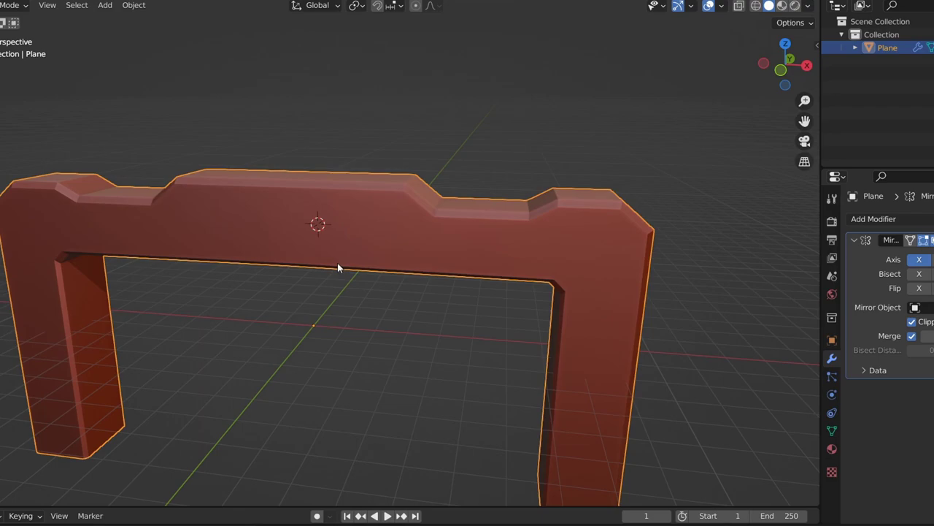
{"action": "key", "text": "Tab"}
{"action": "scroll", "coordinate": [428, 324], "scroll_direction": "up", "scroll_amount": 4}
{"action": "mouse_move", "coordinate": [446, 264]}
{"action": "middle_mouse_down"}
{"action": "mouse_move", "coordinate": [379, 328]}
{"action": "mouse_move", "coordinate": [334, 319]}
{"action": "middle_mouse_up"}
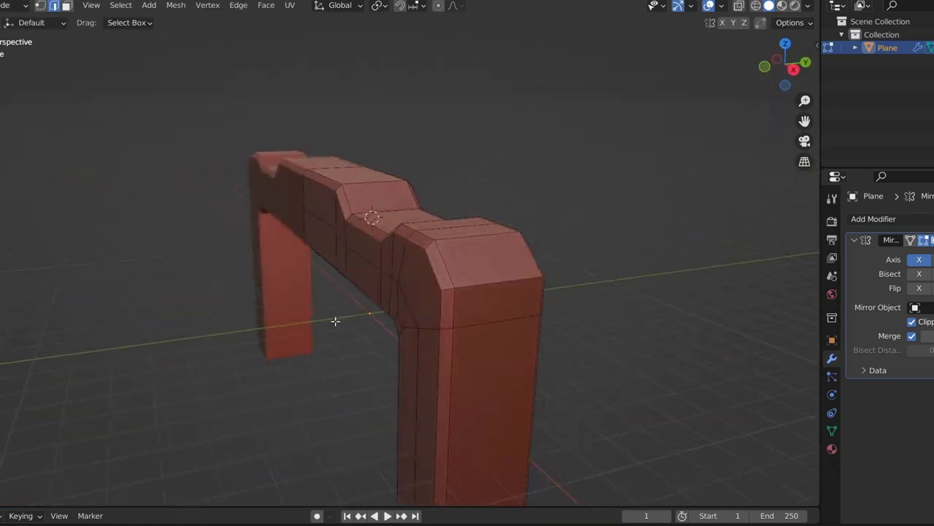
{"action": "scroll", "coordinate": [334, 319], "scroll_direction": "up", "scroll_amount": 3}
{"action": "key", "text": "Tab"}
{"action": "key", "text": "Tab"}
{"action": "mouse_move", "coordinate": [513, 267]}
{"action": "middle_mouse_down"}
{"action": "mouse_move", "coordinate": [653, 329]}
{"action": "mouse_move", "coordinate": [467, 294]}
{"action": "middle_mouse_up"}
{"action": "key", "text": "Tab"}
{"action": "right_click", "coordinate": [433, 286]}
Step: Shade the arch smooth and enable Auto Smooth in the mesh Normals settings
{"action": "left_click", "coordinate": [434, 286]}
{"action": "left_click", "coordinate": [831, 431]}
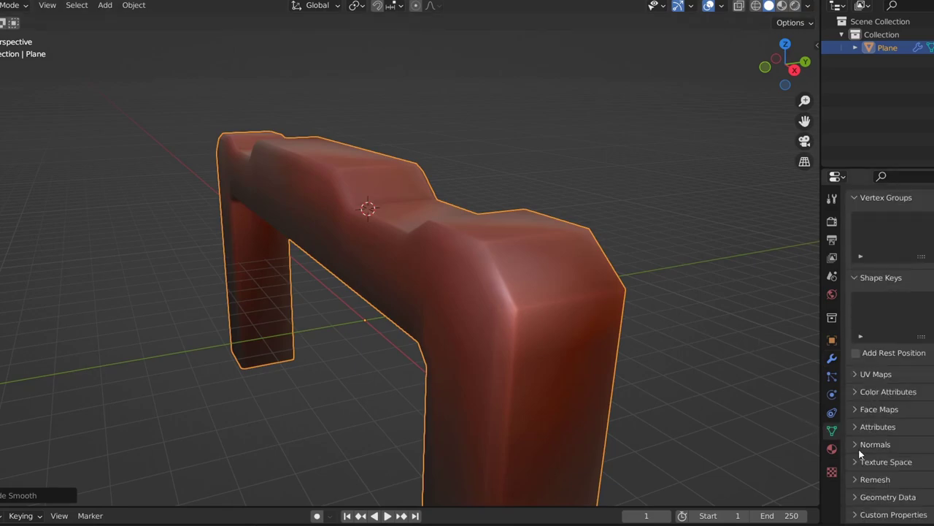
{"action": "left_click", "coordinate": [875, 444]}
{"action": "left_click", "coordinate": [912, 464]}
{"action": "mouse_move", "coordinate": [584, 328]}
{"action": "middle_mouse_down"}
{"action": "mouse_move", "coordinate": [753, 333]}
{"action": "mouse_move", "coordinate": [734, 390]}
{"action": "middle_mouse_up"}
Step: Drag the Bevel modifier above Mirror in the modifier stack
{"action": "left_click", "coordinate": [832, 358]}
{"action": "left_click", "coordinate": [873, 218]}
{"action": "left_click_drag", "start_coordinate": [926, 387], "coordinate": [927, 239]}
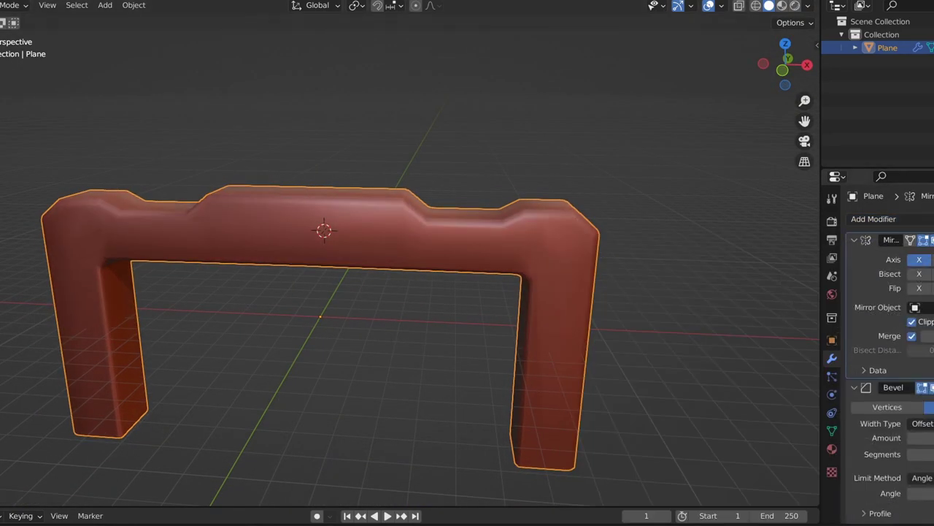
{"action": "mouse_move", "coordinate": [657, 328]}
{"action": "middle_mouse_down"}
{"action": "mouse_move", "coordinate": [744, 306]}
{"action": "mouse_move", "coordinate": [720, 281]}
{"action": "mouse_move", "coordinate": [705, 302]}
{"action": "mouse_move", "coordinate": [584, 256]}
{"action": "mouse_move", "coordinate": [486, 282]}
{"action": "mouse_move", "coordinate": [474, 221]}
{"action": "middle_mouse_up"}
{"action": "left_click", "coordinate": [720, 281]}
Step: Add a lengthwise loop cut on the top beam and scale it into a thin strip
{"action": "key", "text": "Tab"}
{"action": "left_click_drag", "start_coordinate": [459, 226], "coordinate": [507, 228]}
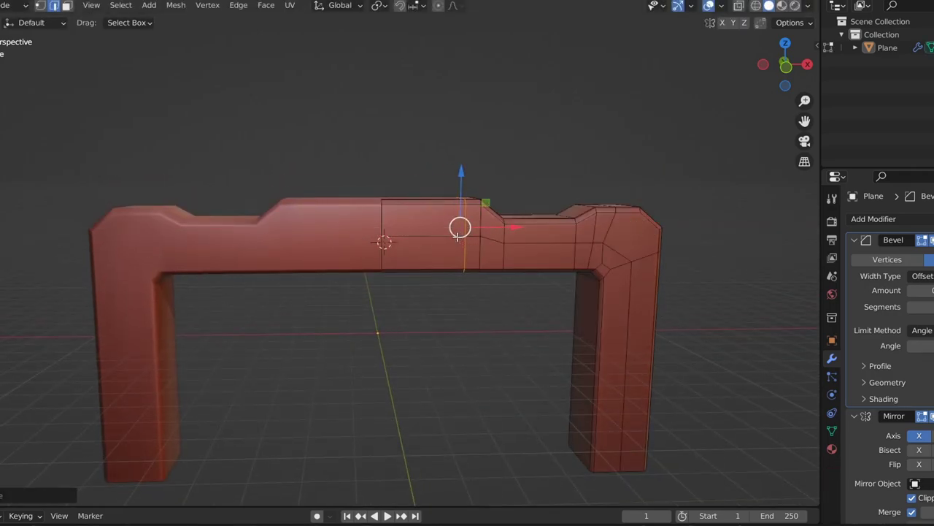
{"action": "middle_click_drag", "start_coordinate": [514, 245], "coordinate": [415, 287]}
{"action": "key", "text": "s"}
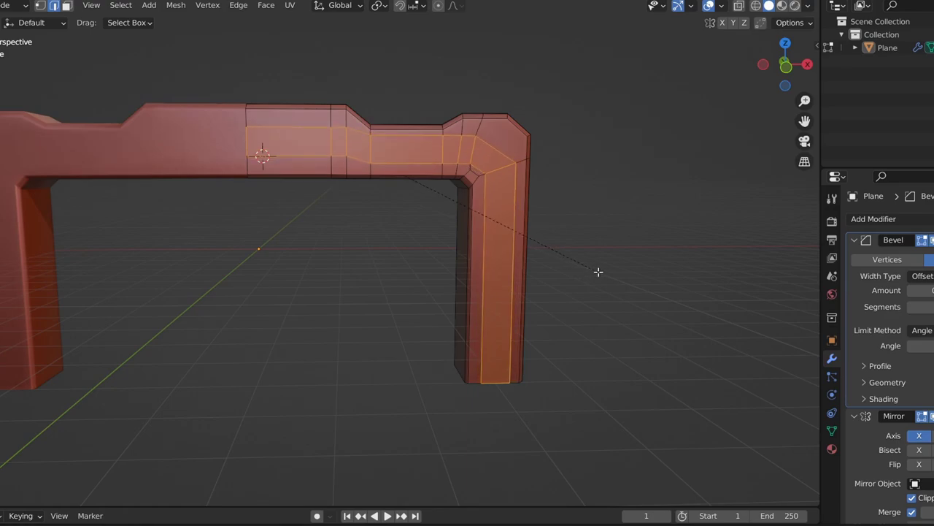
{"action": "scroll", "coordinate": [339, 175], "scroll_direction": "up", "scroll_amount": 3}
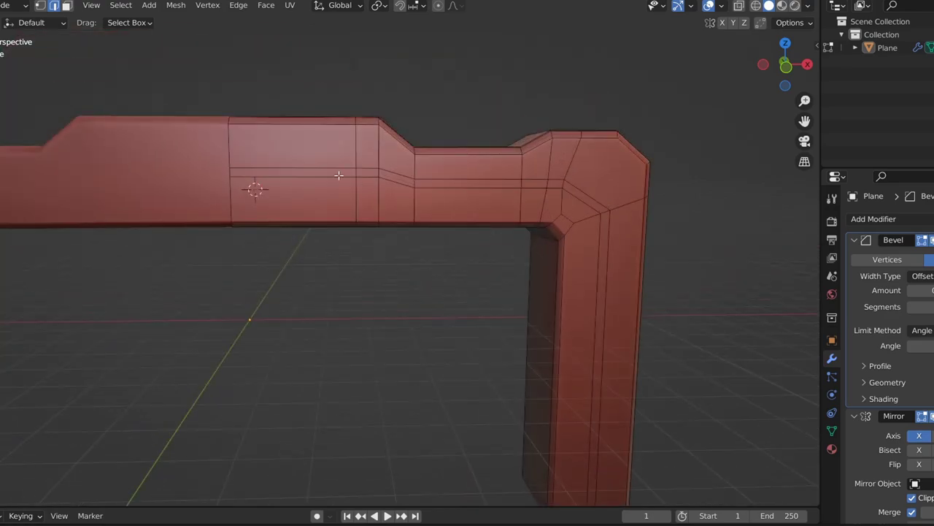
{"action": "scroll", "coordinate": [353, 156], "scroll_direction": "down", "scroll_amount": 2}
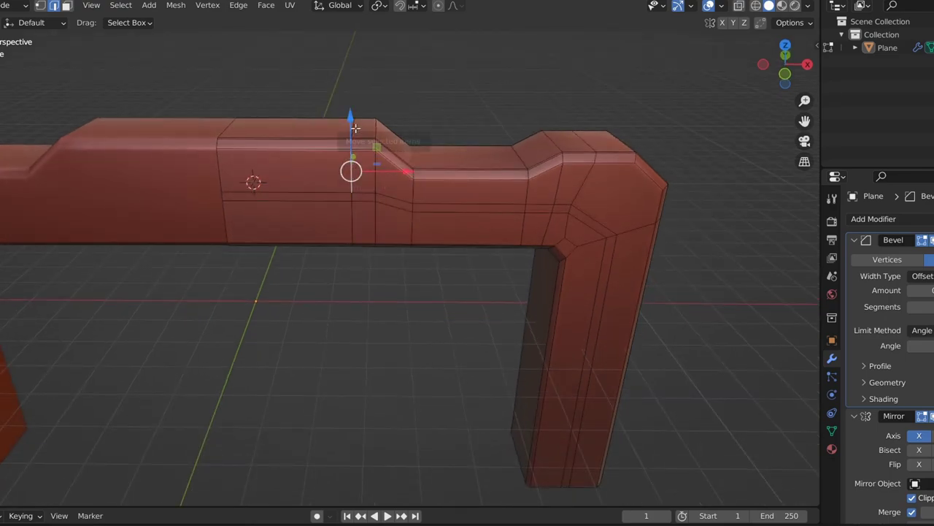
{"action": "middle_click_drag", "start_coordinate": [354, 156], "coordinate": [351, 131]}
{"action": "scroll", "coordinate": [350, 131], "scroll_direction": "up", "scroll_amount": 4}
{"action": "key", "text": "ctrl+n"}
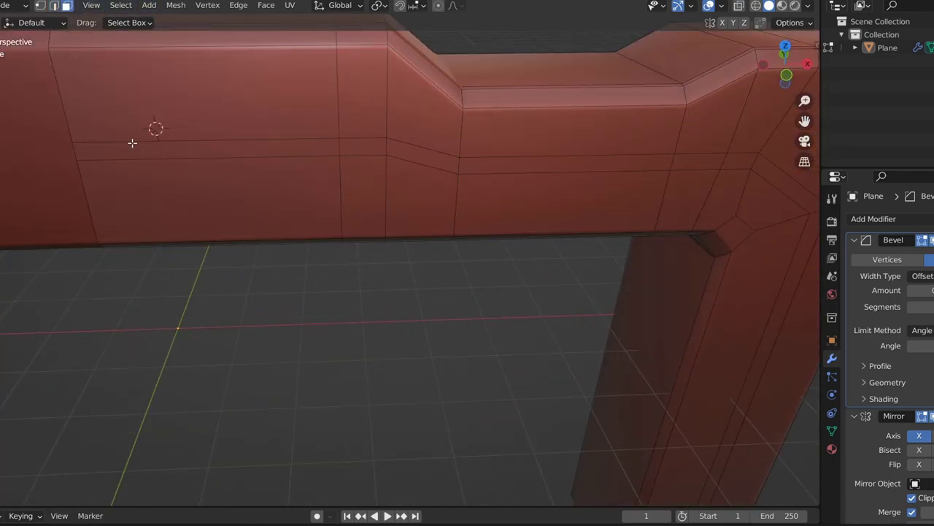
Step: Select the thin face loop along the beam and extrude it inward as a groove
{"action": "left_click", "coordinate": [374, 151], "text": "alt+shift"}
{"action": "mouse_move", "coordinate": [374, 151]}
{"action": "middle_mouse_down"}
{"action": "mouse_move", "coordinate": [380, 256]}
{"action": "mouse_move", "coordinate": [372, 224]}
{"action": "middle_mouse_up"}
{"action": "key", "text": "e"}
{"action": "left_click", "coordinate": [382, 261]}
{"action": "scroll", "coordinate": [297, 173], "scroll_direction": "up", "scroll_amount": 2}
{"action": "scroll", "coordinate": [298, 172], "scroll_direction": "down", "scroll_amount": 3}
{"action": "scroll", "coordinate": [371, 223], "scroll_direction": "up", "scroll_amount": 3}
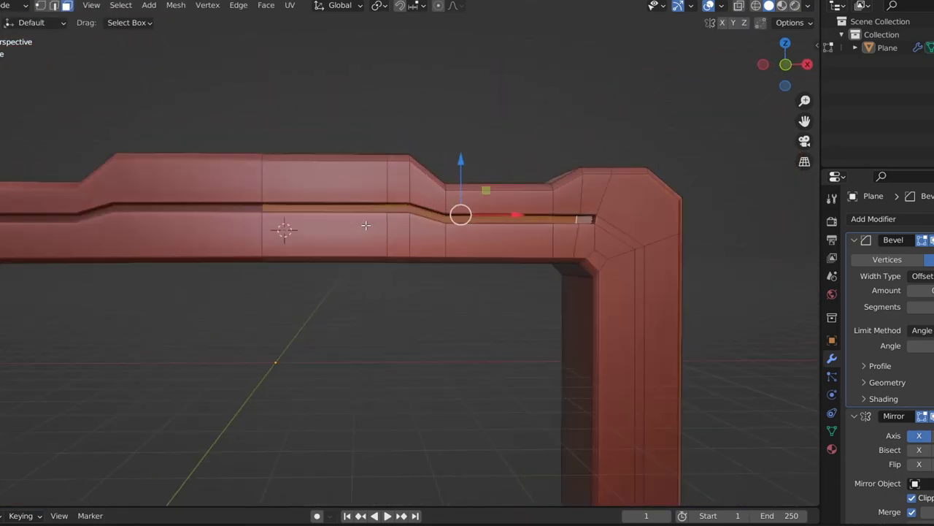
Step: Select a face on the slanted step and snap the 3D cursor to the selection
{"action": "left_click", "coordinate": [392, 180]}
{"action": "mouse_move", "coordinate": [385, 179]}
{"action": "middle_mouse_down"}
{"action": "mouse_move", "coordinate": [368, 175]}
{"action": "mouse_move", "coordinate": [394, 146]}
{"action": "mouse_move", "coordinate": [370, 236]}
{"action": "middle_mouse_up"}
{"action": "scroll", "coordinate": [425, 158], "scroll_direction": "up", "scroll_amount": 3}
{"action": "key", "text": "Return"}
{"action": "key", "text": "ctrl+Tab"}
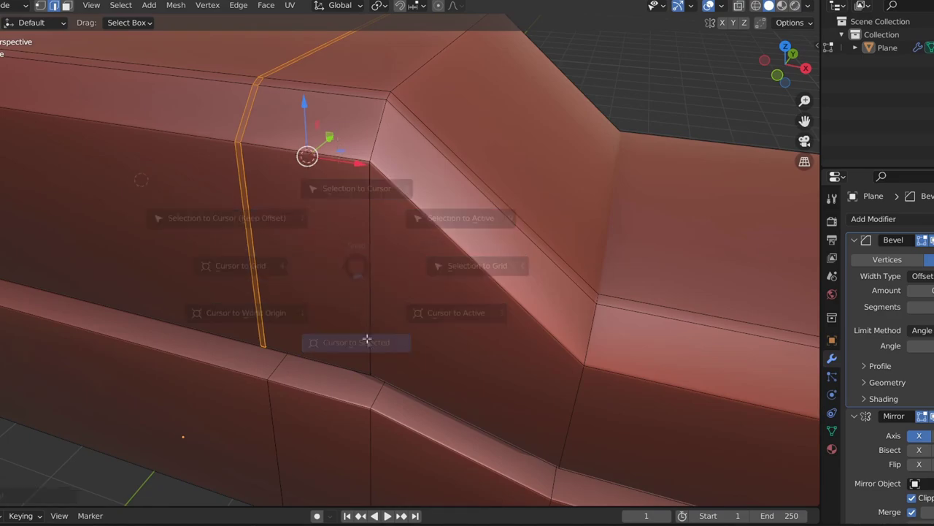
{"action": "left_click", "coordinate": [361, 338]}
{"action": "scroll", "coordinate": [396, 295], "scroll_direction": "down", "scroll_amount": 3}
{"action": "scroll", "coordinate": [395, 297], "scroll_direction": "down", "scroll_amount": 3}
{"action": "scroll", "coordinate": [378, 325], "scroll_direction": "up", "scroll_amount": 2}
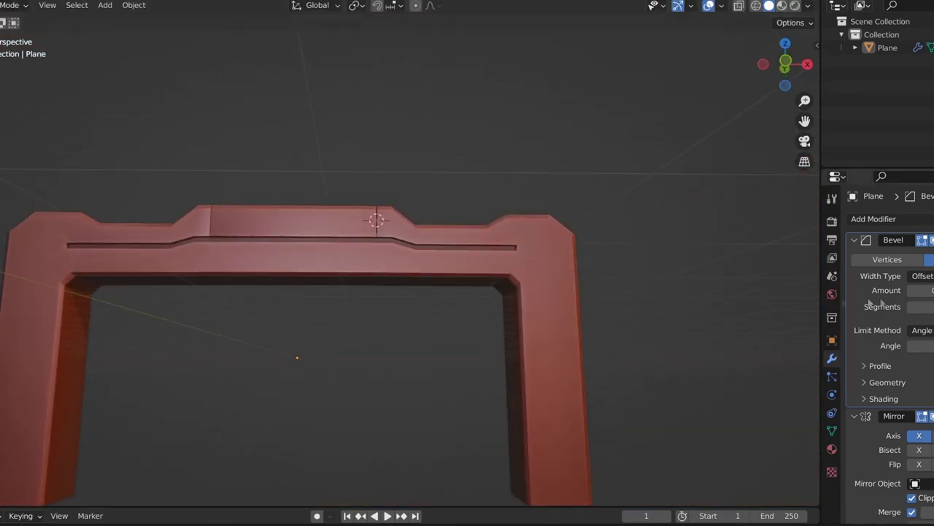
{"action": "mouse_move", "coordinate": [715, 331]}
{"action": "middle_mouse_down"}
{"action": "mouse_move", "coordinate": [453, 295]}
{"action": "mouse_move", "coordinate": [398, 241]}
{"action": "middle_mouse_up"}
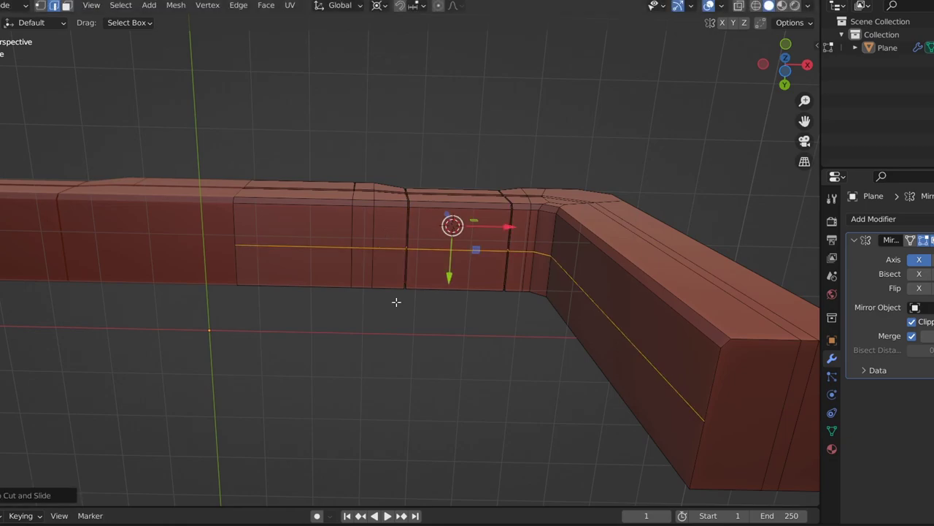
Step: Grow the selection to the face band, snap the cursor to it, and extrude it inward
{"action": "key", "text": "ctrl+KP_Add"}
{"action": "key", "text": "shift+s"}
{"action": "left_click", "coordinate": [415, 402]}
{"action": "middle_click_drag", "start_coordinate": [415, 402], "coordinate": [380, 407]}
{"action": "key", "text": "alt+e"}
{"action": "left_click", "coordinate": [42, 295]}
{"action": "mouse_move", "coordinate": [486, 377]}
{"action": "middle_mouse_down"}
{"action": "mouse_move", "coordinate": [681, 312]}
{"action": "mouse_move", "coordinate": [474, 293]}
{"action": "mouse_move", "coordinate": [374, 310]}
{"action": "mouse_move", "coordinate": [439, 272]}
{"action": "mouse_move", "coordinate": [516, 309]}
{"action": "mouse_move", "coordinate": [383, 159]}
{"action": "middle_mouse_up"}
Step: Select the lower faces of the right pillar and extrude them outward
{"action": "key", "text": "shift+space"}
{"action": "key", "text": "g"}
{"action": "mouse_move", "coordinate": [381, 117]}
{"action": "middle_mouse_down"}
{"action": "mouse_move", "coordinate": [344, 183]}
{"action": "mouse_move", "coordinate": [328, 175]}
{"action": "mouse_move", "coordinate": [469, 209]}
{"action": "middle_mouse_up"}
{"action": "scroll", "coordinate": [329, 175], "scroll_direction": "up", "scroll_amount": 3}
{"action": "left_click", "coordinate": [314, 167]}
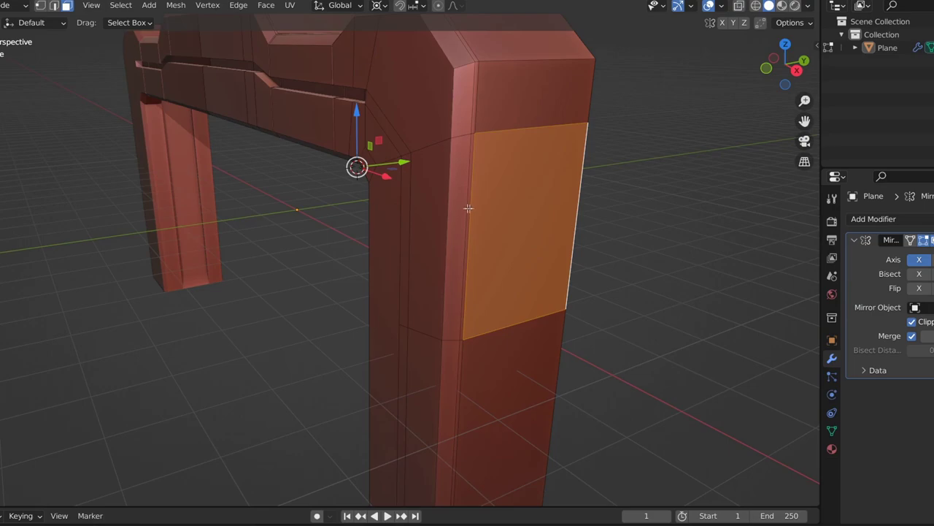
{"action": "left_click", "coordinate": [469, 209], "text": "ctrl"}
{"action": "scroll", "coordinate": [501, 250], "scroll_direction": "down", "scroll_amount": 5}
{"action": "scroll", "coordinate": [500, 250], "scroll_direction": "up", "scroll_amount": 5}
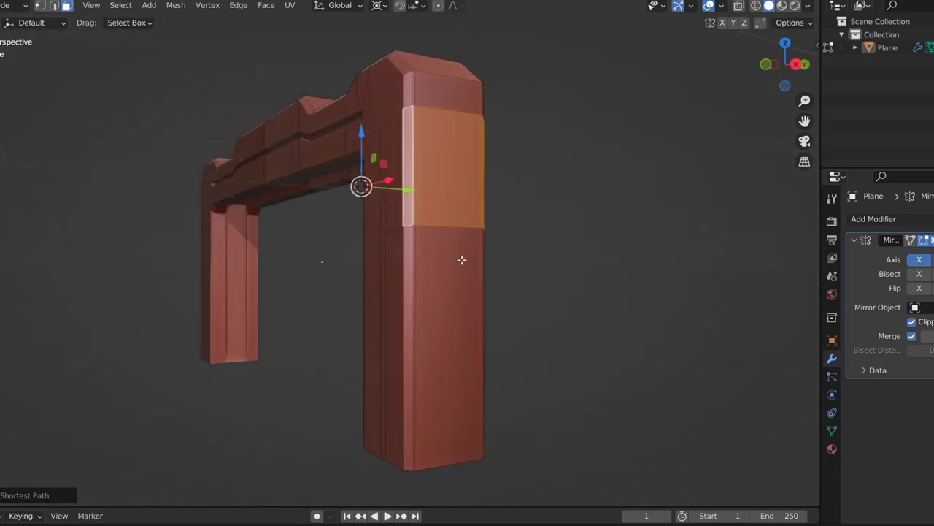
{"action": "left_click", "coordinate": [442, 282]}
{"action": "middle_click_drag", "start_coordinate": [442, 282], "coordinate": [583, 351]}
{"action": "key", "text": "e"}
{"action": "left_click", "coordinate": [584, 352]}
Step: Shift the pillar panel's edge loop along the X axis to slant its top
{"action": "left_click_drag", "start_coordinate": [565, 357], "coordinate": [544, 354]}
{"action": "mouse_move", "coordinate": [544, 354]}
{"action": "middle_mouse_down"}
{"action": "mouse_move", "coordinate": [532, 242]}
{"action": "mouse_move", "coordinate": [599, 378]}
{"action": "mouse_move", "coordinate": [606, 294]}
{"action": "mouse_move", "coordinate": [527, 347]}
{"action": "mouse_move", "coordinate": [478, 206]}
{"action": "middle_mouse_up"}
{"action": "key", "text": "alt+a"}
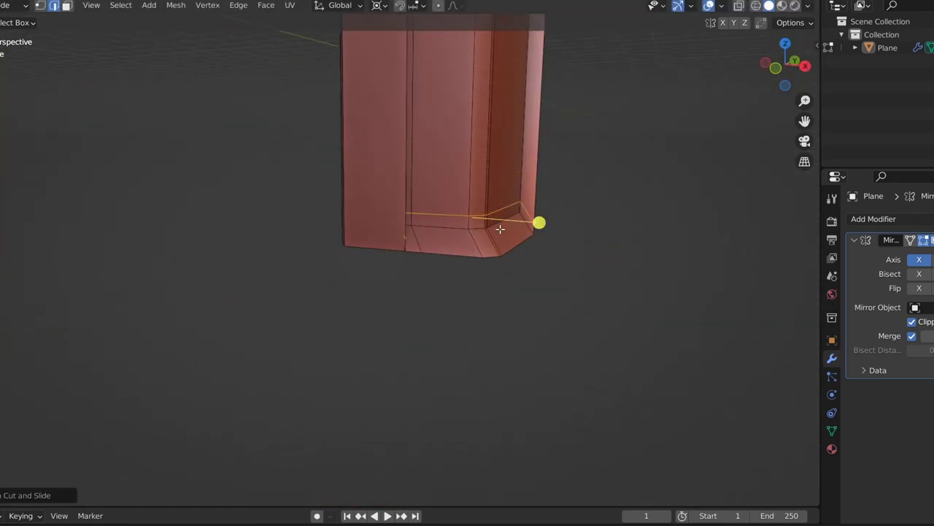
{"action": "key", "text": "s"}
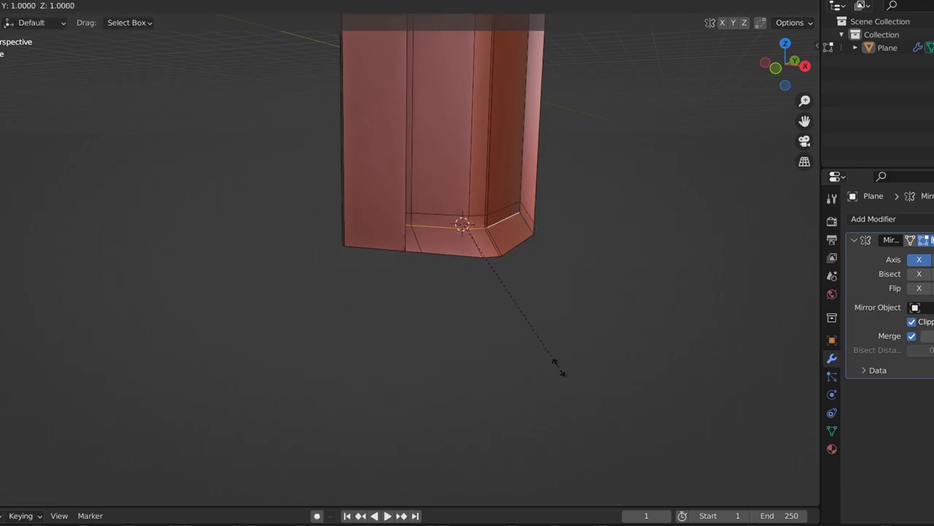
{"action": "key", "text": "Escape"}
{"action": "middle_click_drag", "start_coordinate": [588, 371], "coordinate": [538, 309]}
{"action": "key", "text": "g"}
{"action": "key", "text": "x"}
{"action": "left_click", "coordinate": [547, 229]}
Step: Extrude the panel upward along Z and check it from a front view
{"action": "mouse_move", "coordinate": [547, 228]}
{"action": "middle_mouse_down"}
{"action": "mouse_move", "coordinate": [305, 307]}
{"action": "mouse_move", "coordinate": [430, 292]}
{"action": "mouse_move", "coordinate": [398, 242]}
{"action": "middle_mouse_up"}
{"action": "type", "text": "e"}
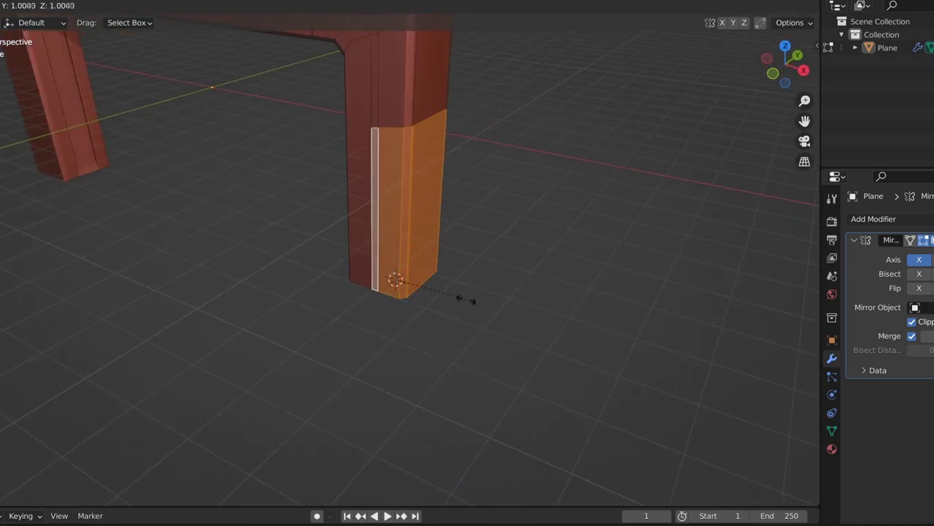
{"action": "type", "text": "z2"}
{"action": "key", "text": "Return"}
{"action": "middle_click_drag", "start_coordinate": [463, 294], "coordinate": [508, 241]}
{"action": "key", "text": "KP_1"}
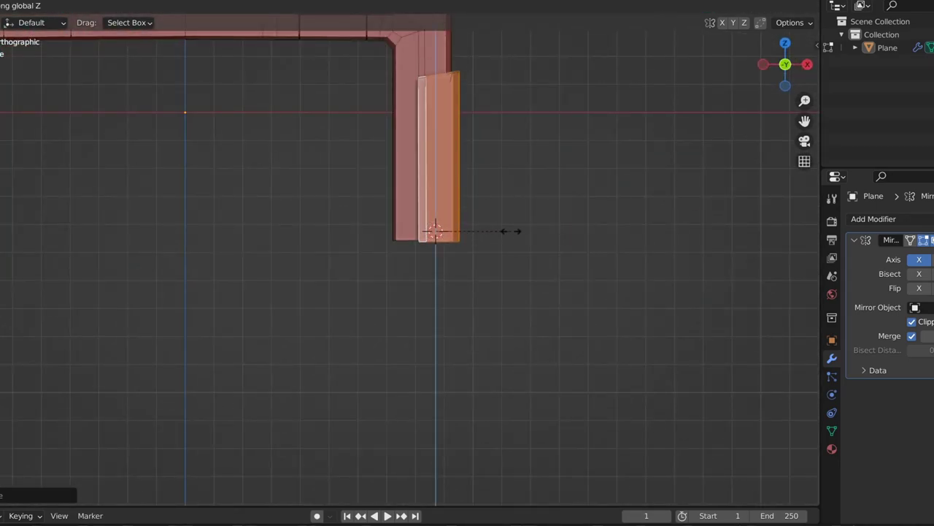
{"action": "left_click", "coordinate": [503, 223]}
{"action": "mouse_move", "coordinate": [559, 88]}
{"action": "middle_mouse_down"}
{"action": "mouse_move", "coordinate": [501, 152]}
{"action": "mouse_move", "coordinate": [535, 104]}
{"action": "middle_mouse_up"}
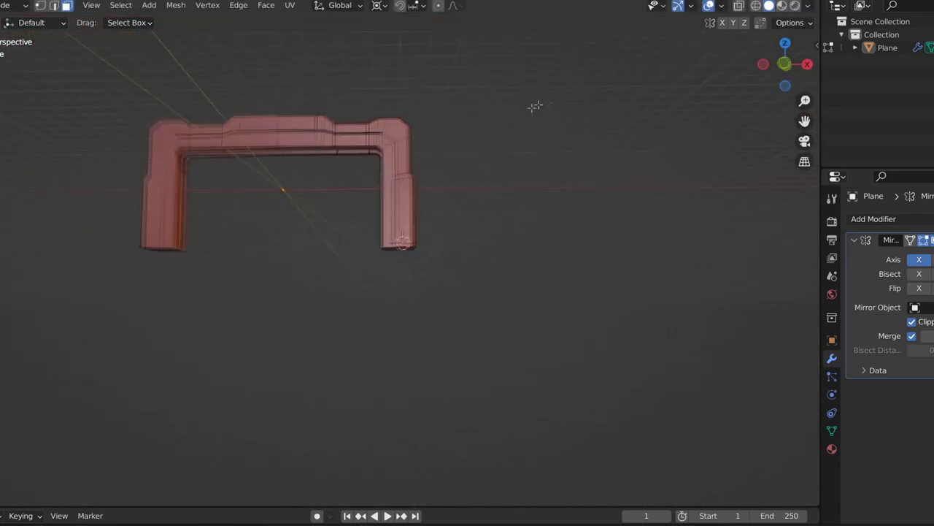
{"action": "scroll", "coordinate": [439, 250], "scroll_direction": "up", "scroll_amount": 5}
{"action": "mouse_move", "coordinate": [419, 241]}
{"action": "middle_mouse_down"}
{"action": "mouse_move", "coordinate": [492, 194]}
{"action": "mouse_move", "coordinate": [454, 193]}
{"action": "middle_mouse_up"}
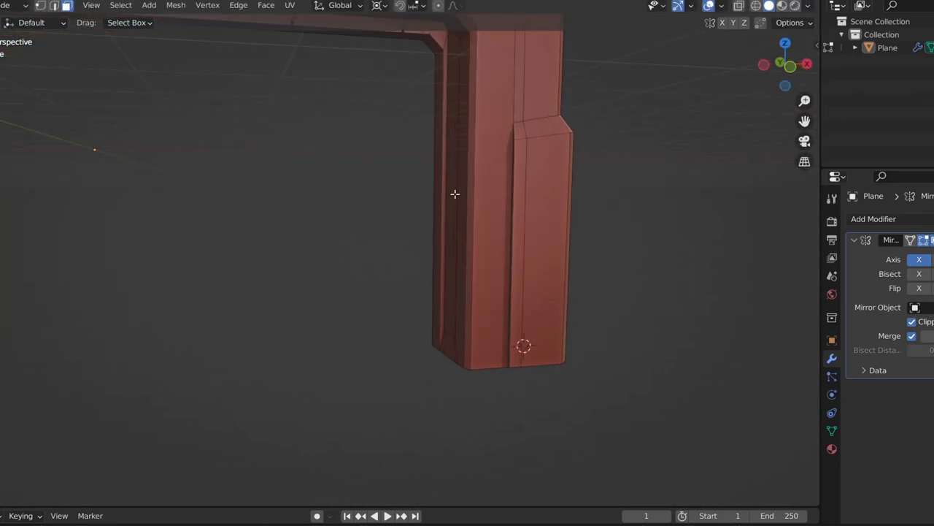
{"action": "scroll", "coordinate": [403, 267], "scroll_direction": "down", "scroll_amount": 5}
{"action": "middle_click_drag", "start_coordinate": [402, 268], "coordinate": [406, 241]}
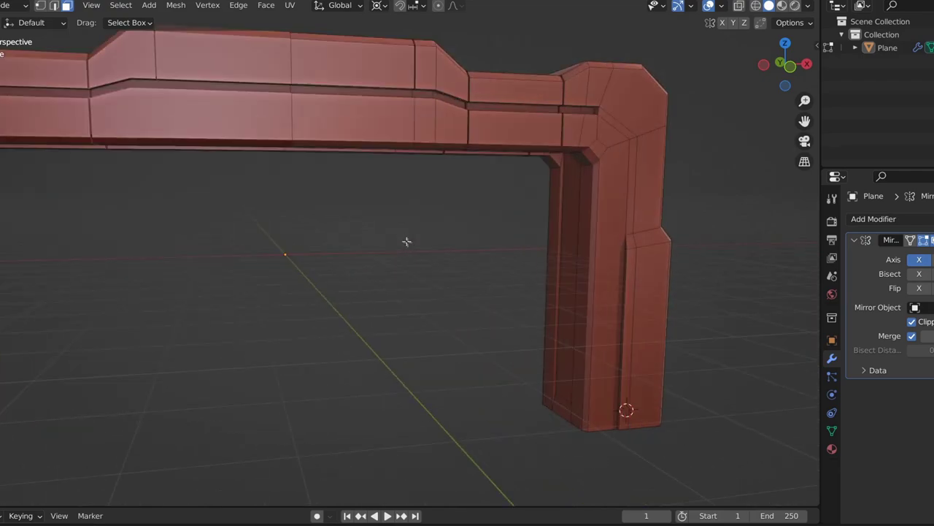
{"action": "key", "text": "ctrl+r"}
{"action": "left_click", "coordinate": [268, 124]}
Step: Box-select the beam's lower front faces, then inset and extrude them inward
{"action": "left_click", "coordinate": [66, 5]}
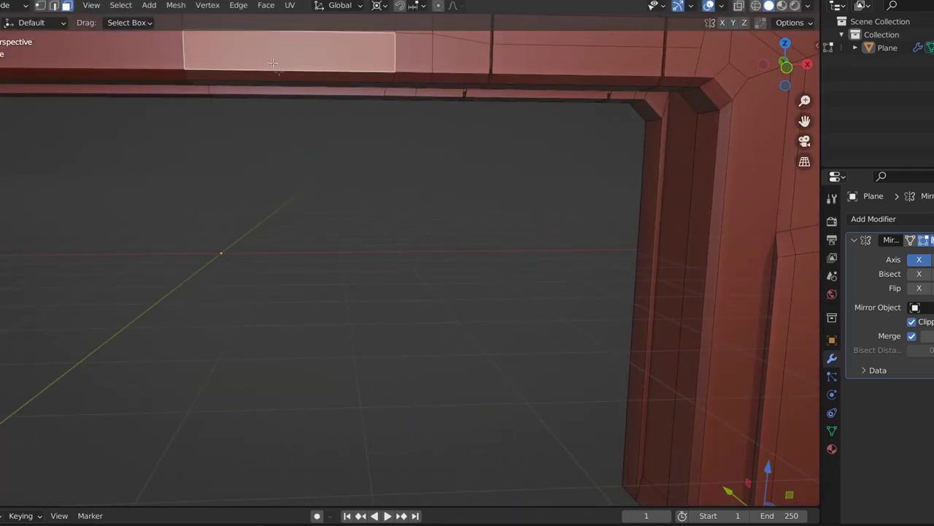
{"action": "mouse_move", "coordinate": [421, 167]}
{"action": "middle_mouse_down"}
{"action": "mouse_move", "coordinate": [364, 194]}
{"action": "mouse_move", "coordinate": [386, 247]}
{"action": "mouse_move", "coordinate": [254, 251]}
{"action": "middle_mouse_up"}
{"action": "left_click", "coordinate": [343, 254]}
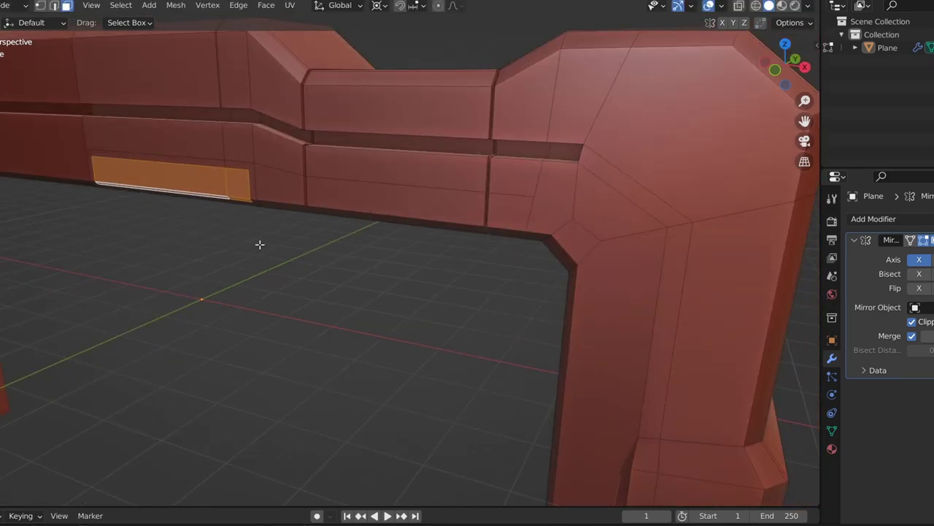
{"action": "left_click", "coordinate": [260, 300]}
{"action": "key", "text": "e"}
{"action": "left_click", "coordinate": [216, 176]}
{"action": "mouse_move", "coordinate": [216, 176]}
{"action": "middle_mouse_down"}
{"action": "mouse_move", "coordinate": [279, 150]}
{"action": "mouse_move", "coordinate": [266, 185]}
{"action": "middle_mouse_up"}
{"action": "key", "text": "a"}
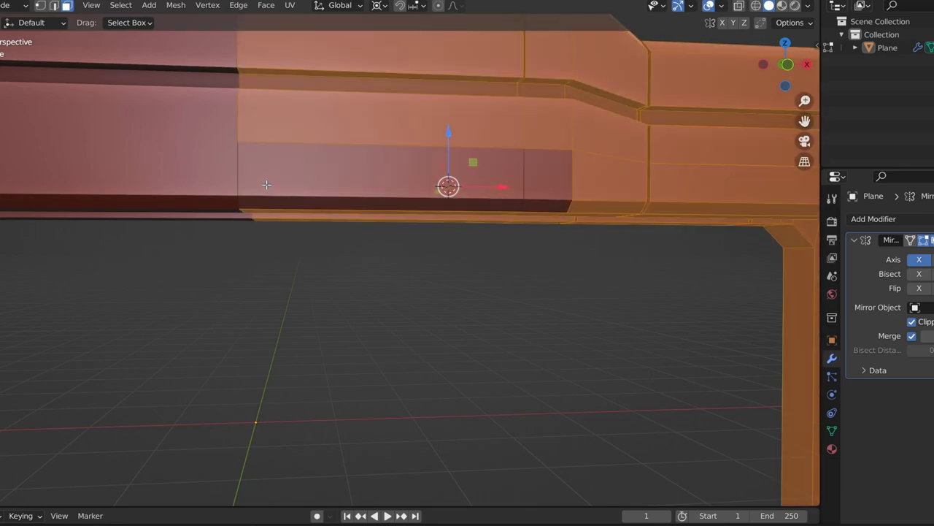
{"action": "key", "text": "ctrl+z"}
Step: Inset the slot faces again and move them deeper into the beam
{"action": "key", "text": "i"}
{"action": "left_click", "coordinate": [569, 279]}
{"action": "mouse_move", "coordinate": [569, 279]}
{"action": "middle_mouse_down"}
{"action": "mouse_move", "coordinate": [591, 301]}
{"action": "mouse_move", "coordinate": [229, 226]}
{"action": "middle_mouse_up"}
{"action": "key", "text": "g"}
{"action": "left_click", "coordinate": [584, 317]}
{"action": "scroll", "coordinate": [230, 226], "scroll_direction": "down", "scroll_amount": 3}
{"action": "key", "text": "Tab"}
{"action": "scroll", "coordinate": [467, 260], "scroll_direction": "down", "scroll_amount": 3}
{"action": "mouse_move", "coordinate": [467, 261]}
{"action": "middle_mouse_down"}
{"action": "mouse_move", "coordinate": [424, 292]}
{"action": "mouse_move", "coordinate": [448, 309]}
{"action": "middle_mouse_up"}
{"action": "key", "text": "Tab"}
{"action": "scroll", "coordinate": [448, 308], "scroll_direction": "up", "scroll_amount": 5}
{"action": "middle_click_drag", "start_coordinate": [499, 107], "coordinate": [425, 168]}
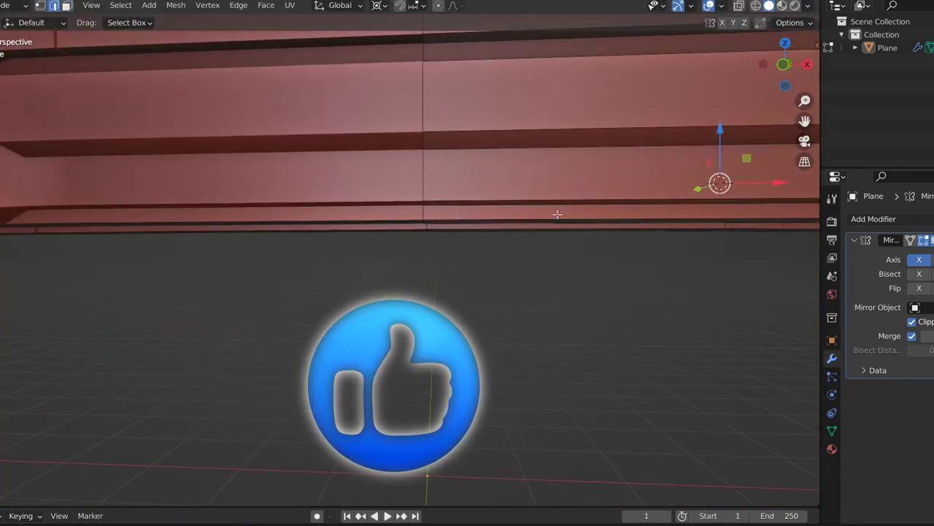
Step: Shrink the slot's end face and pull a vertex down to taper it
{"action": "left_click", "coordinate": [425, 168]}
{"action": "key", "text": "s"}
{"action": "left_click", "coordinate": [550, 276]}
{"action": "key", "text": "Tab"}
{"action": "scroll", "coordinate": [551, 276], "scroll_direction": "down", "scroll_amount": 3}
{"action": "key", "text": "Tab"}
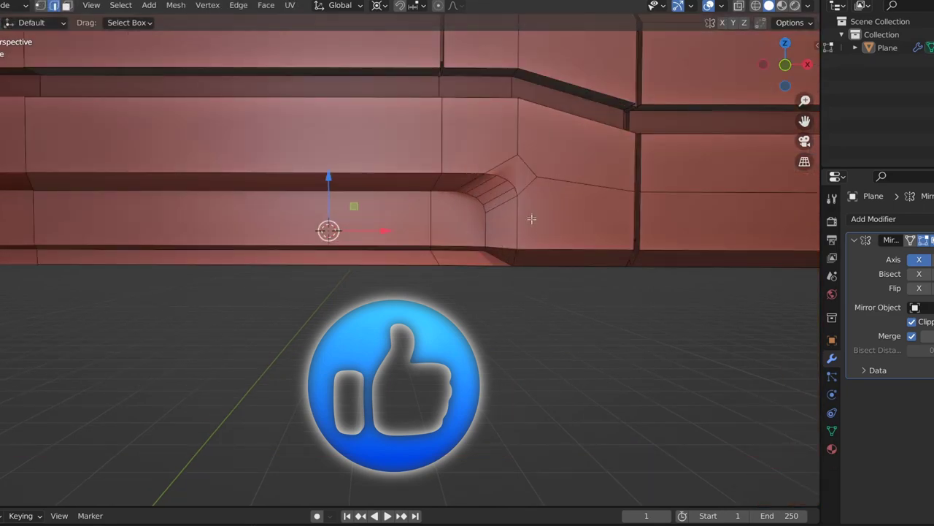
{"action": "scroll", "coordinate": [365, 219], "scroll_direction": "up", "scroll_amount": 3}
{"action": "left_click_drag", "start_coordinate": [443, 176], "coordinate": [436, 155]}
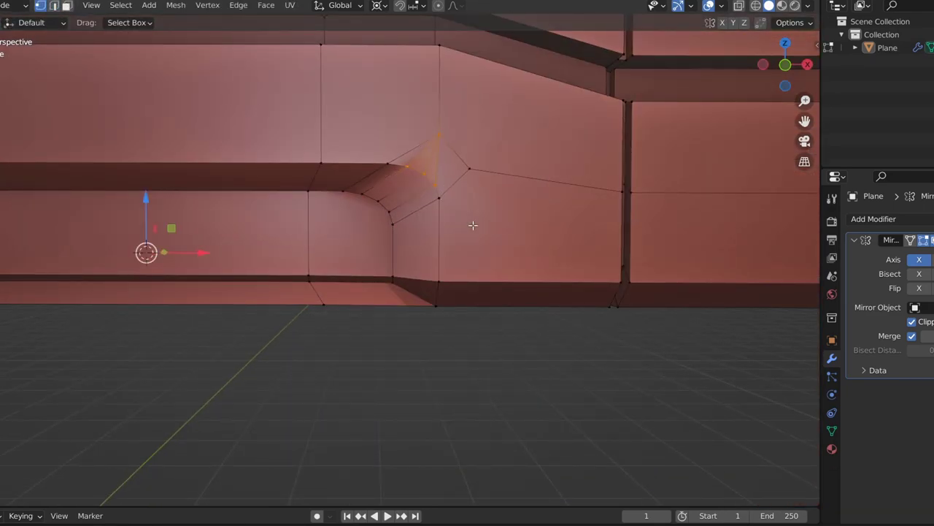
{"action": "key", "text": "Tab"}
{"action": "scroll", "coordinate": [473, 226], "scroll_direction": "down", "scroll_amount": 3}
{"action": "mouse_move", "coordinate": [503, 329]}
{"action": "middle_mouse_down"}
{"action": "mouse_move", "coordinate": [515, 273]}
{"action": "mouse_move", "coordinate": [470, 271]}
{"action": "middle_mouse_up"}
{"action": "key", "text": "Tab"}
{"action": "scroll", "coordinate": [470, 270], "scroll_direction": "up", "scroll_amount": 2}
Step: Merge the slot-end vertices at center and return to object mode
{"action": "left_click", "coordinate": [578, 300]}
{"action": "scroll", "coordinate": [561, 324], "scroll_direction": "down", "scroll_amount": 3}
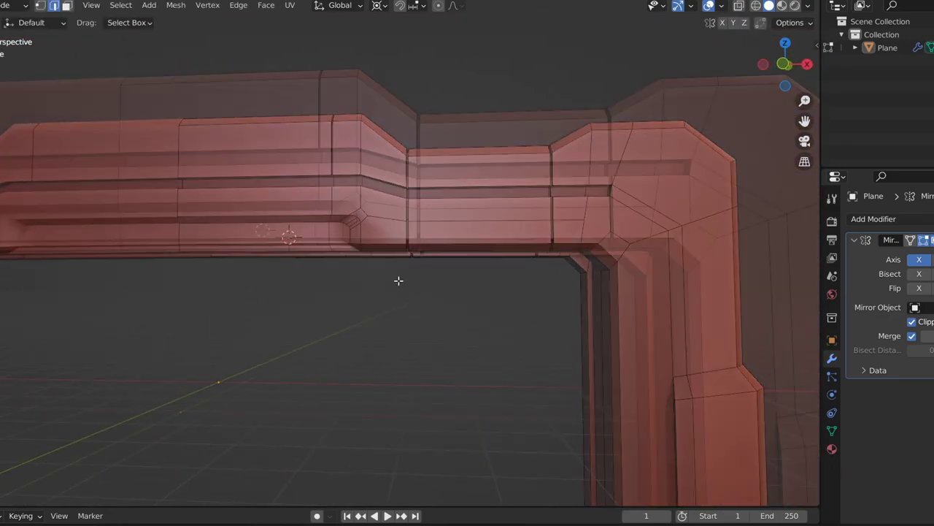
{"action": "scroll", "coordinate": [396, 277], "scroll_direction": "up", "scroll_amount": 3}
{"action": "key", "text": "m"}
{"action": "left_click", "coordinate": [402, 146]}
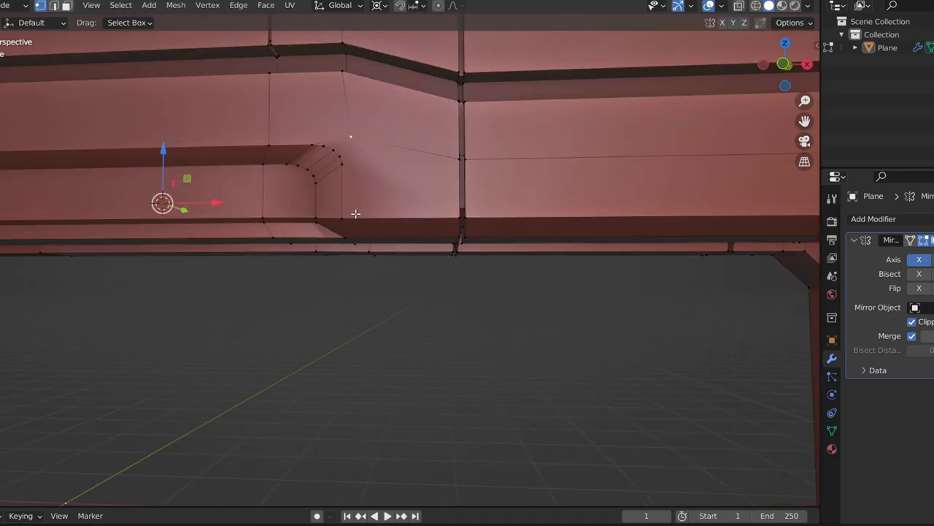
{"action": "left_click", "coordinate": [360, 179]}
{"action": "middle_click_drag", "start_coordinate": [361, 180], "coordinate": [440, 163]}
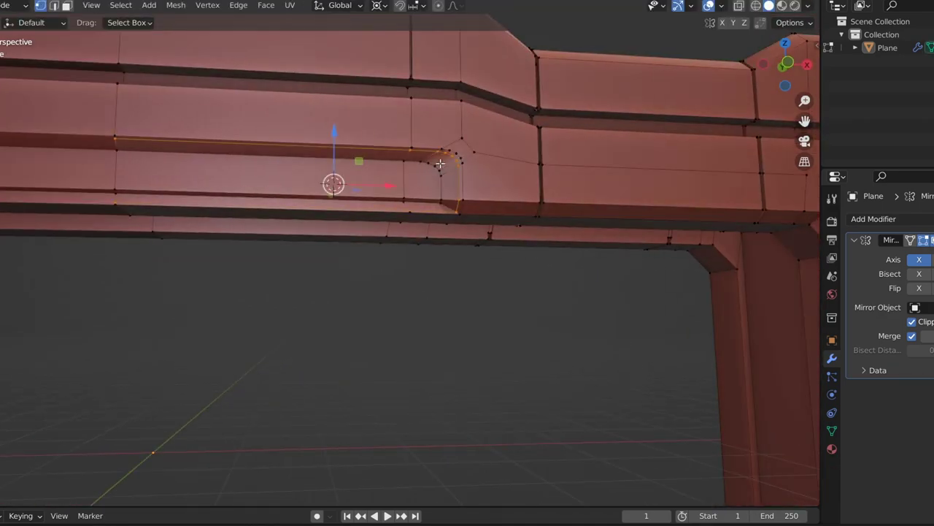
{"action": "scroll", "coordinate": [445, 165], "scroll_direction": "down", "scroll_amount": 3}
{"action": "scroll", "coordinate": [446, 220], "scroll_direction": "up", "scroll_amount": 3}
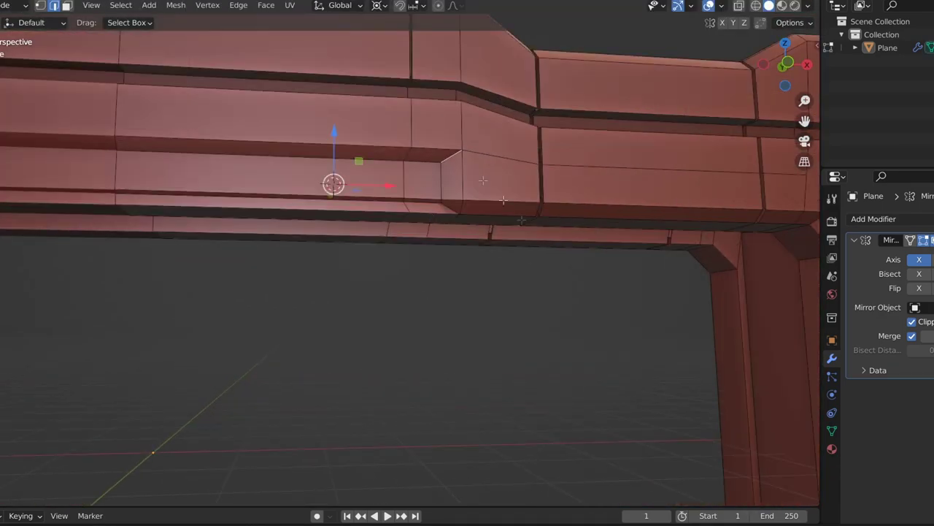
{"action": "left_click", "coordinate": [557, 285]}
{"action": "scroll", "coordinate": [557, 285], "scroll_direction": "down", "scroll_amount": 3}
{"action": "key", "text": "Tab"}
{"action": "scroll", "coordinate": [386, 307], "scroll_direction": "up", "scroll_amount": 5}
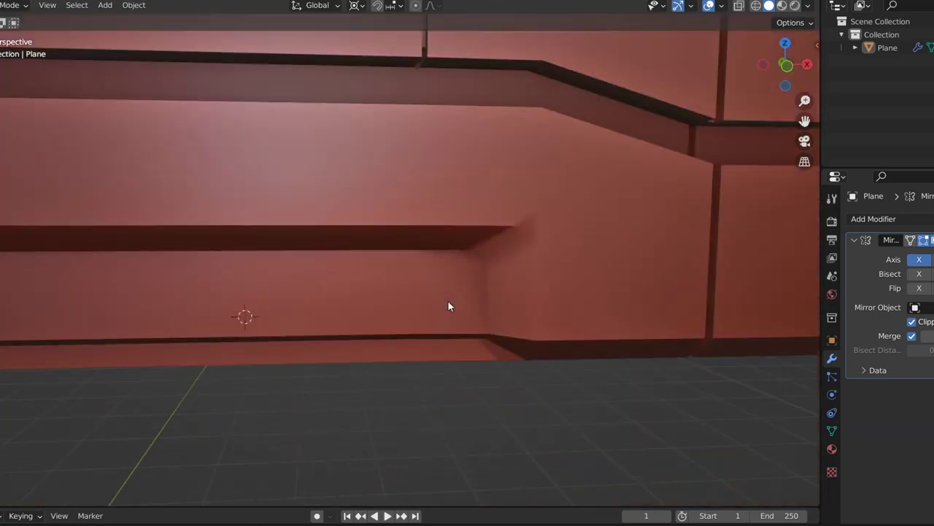
Step: Try a Bevel modifier placed before Mirror, then undo it
{"action": "left_click", "coordinate": [873, 218]}
{"action": "left_click", "coordinate": [717, 268]}
{"action": "left_click_drag", "start_coordinate": [898, 384], "coordinate": [898, 239]}
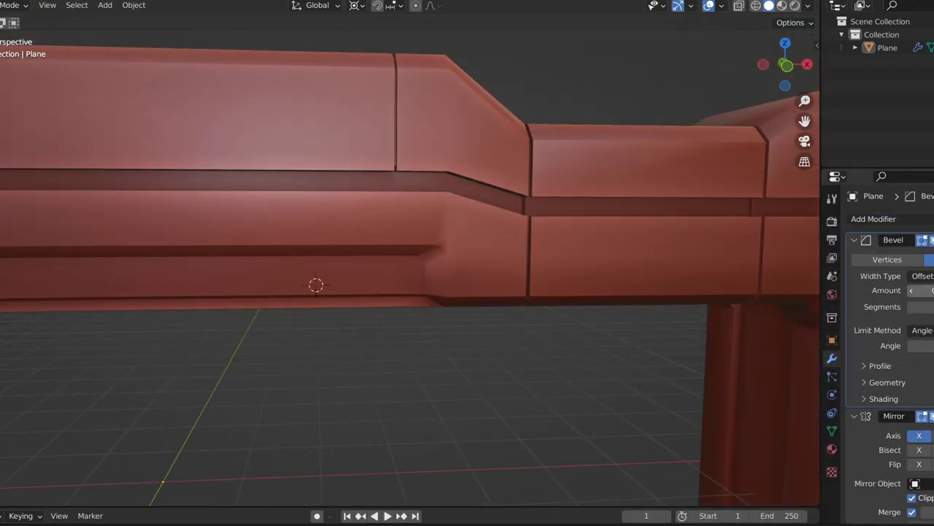
{"action": "scroll", "coordinate": [589, 276], "scroll_direction": "down", "scroll_amount": 4}
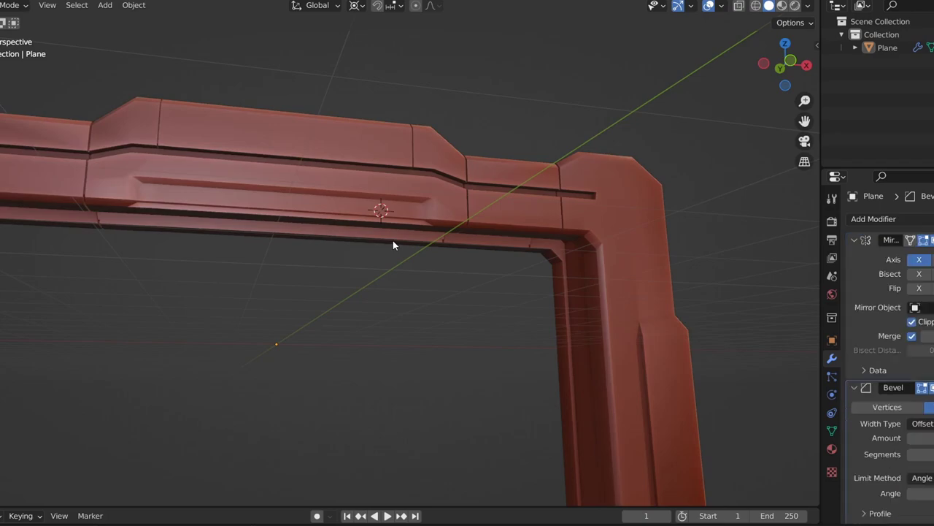
{"action": "key", "text": "ctrl+z"}
{"action": "key", "text": "ctrl+z"}
{"action": "key", "text": "ctrl+z"}
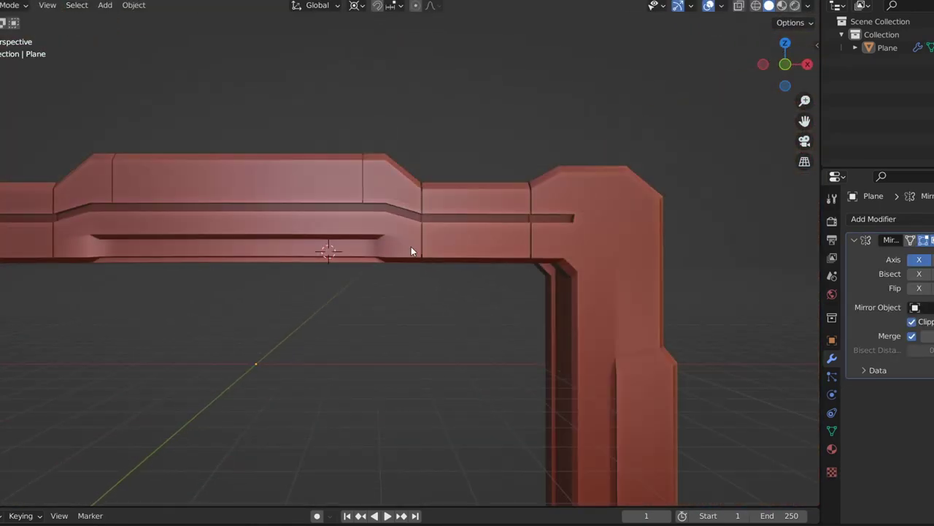
Step: Add a loop cut across the arch top, then dissolve that edge loop
{"action": "key", "text": "ctrl+r"}
{"action": "left_click", "coordinate": [409, 245]}
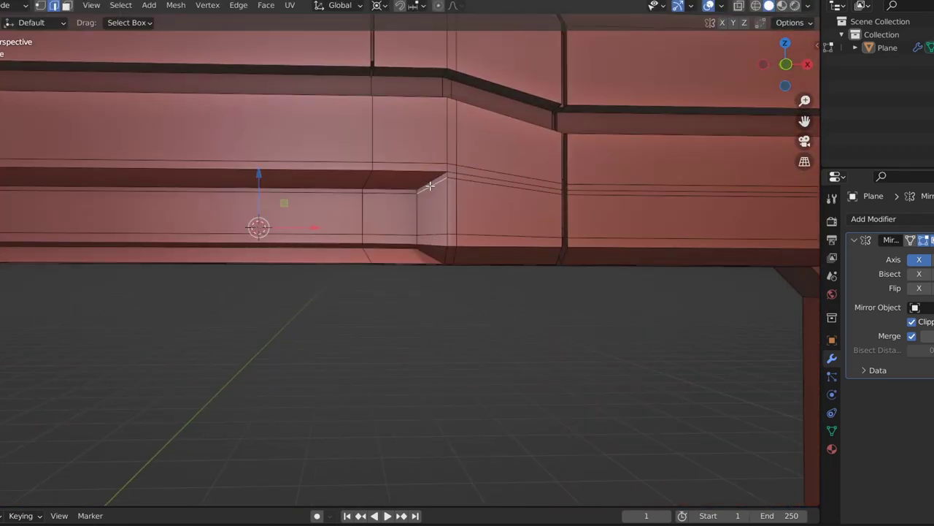
{"action": "key", "text": "x"}
{"action": "left_click", "coordinate": [415, 246]}
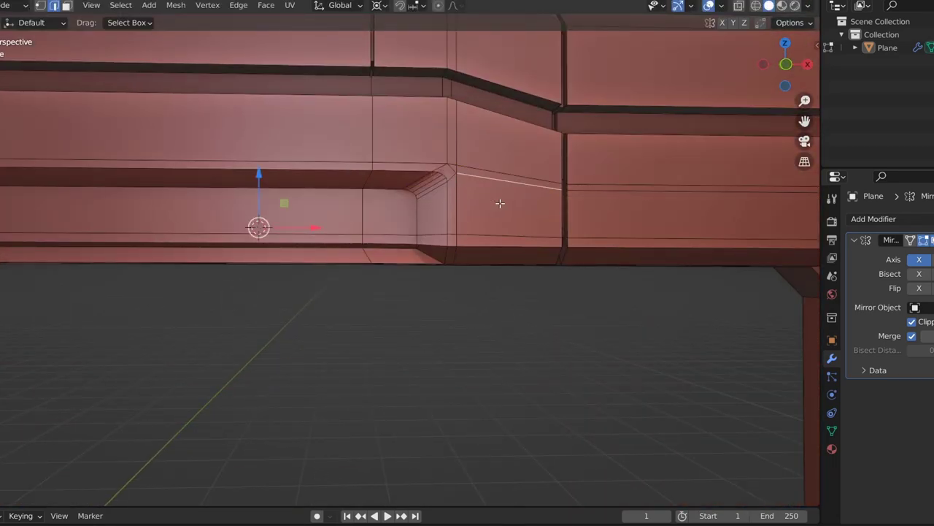
{"action": "scroll", "coordinate": [500, 203], "scroll_direction": "down", "scroll_amount": 4}
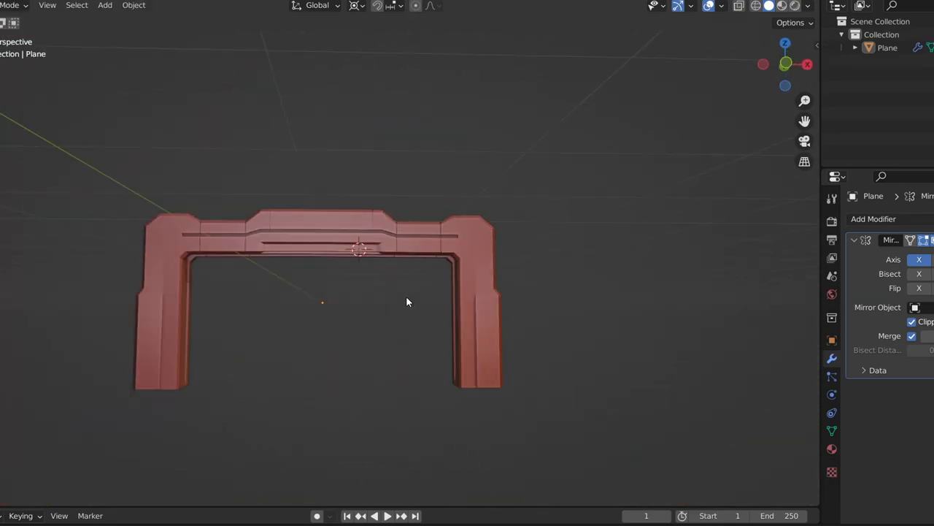
{"action": "scroll", "coordinate": [391, 284], "scroll_direction": "up", "scroll_amount": 1}
{"action": "scroll", "coordinate": [391, 284], "scroll_direction": "up", "scroll_amount": 2}
{"action": "scroll", "coordinate": [391, 284], "scroll_direction": "up", "scroll_amount": 2}
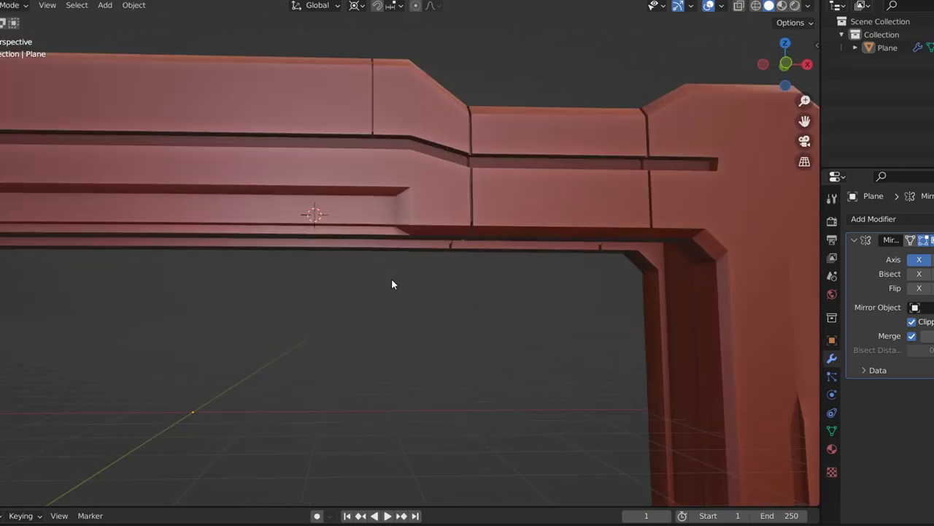
{"action": "scroll", "coordinate": [395, 278], "scroll_direction": "up", "scroll_amount": 2}
{"action": "scroll", "coordinate": [310, 259], "scroll_direction": "down", "scroll_amount": 2}
{"action": "scroll", "coordinate": [314, 269], "scroll_direction": "down", "scroll_amount": 2}
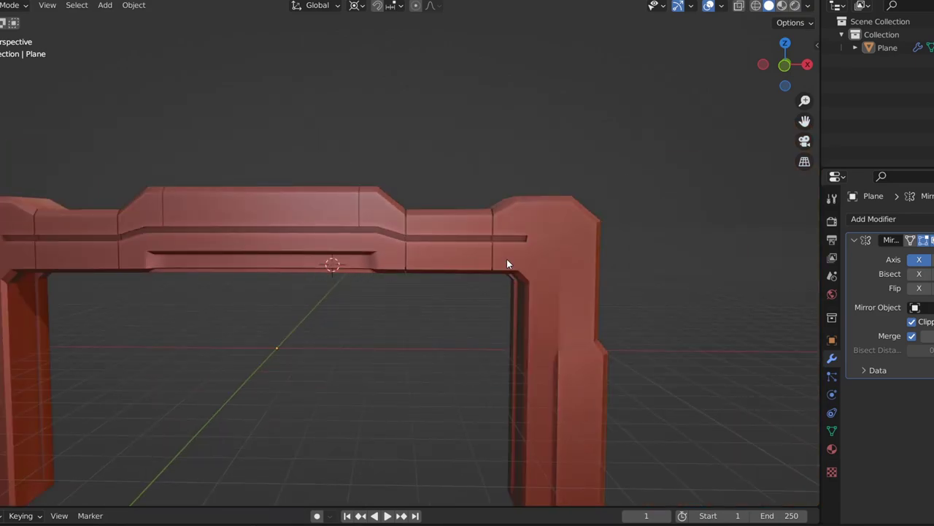
{"action": "scroll", "coordinate": [405, 271], "scroll_direction": "up", "scroll_amount": 2}
Step: Add an edge loop on the right pillar below its corner, then view the arch from the front
{"action": "middle_click_drag", "start_coordinate": [403, 265], "coordinate": [465, 254]}
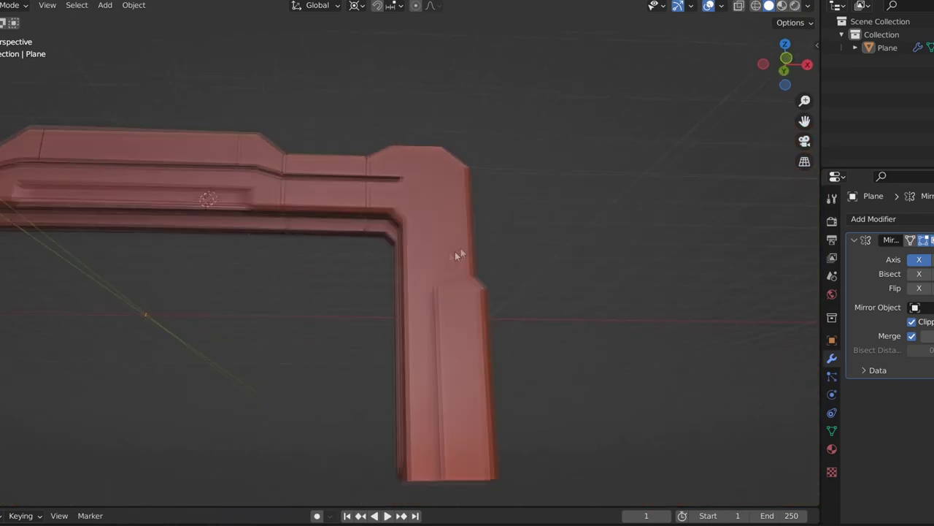
{"action": "key", "text": "Tab"}
{"action": "key", "text": "ctrl+r"}
{"action": "scroll", "coordinate": [477, 294], "scroll_direction": "up", "scroll_amount": 4}
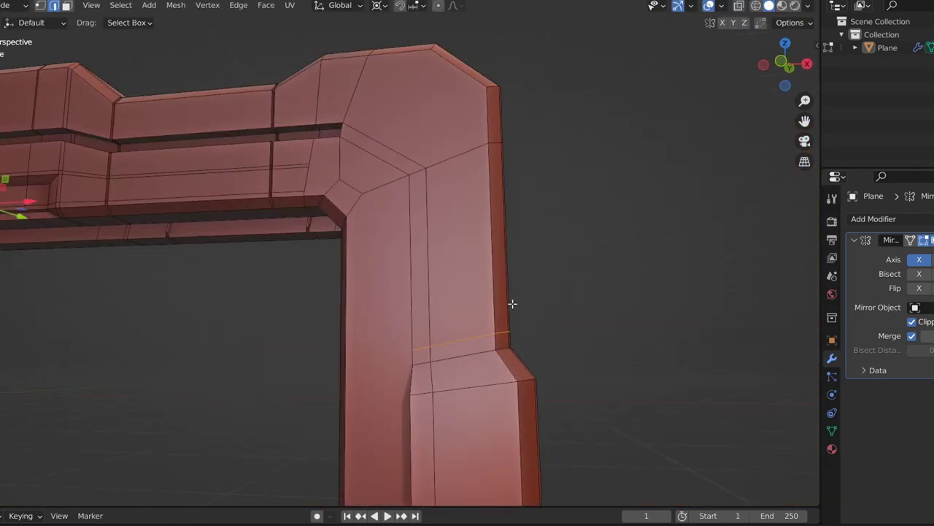
{"action": "left_click", "coordinate": [520, 337]}
{"action": "key", "text": "Tab"}
{"action": "scroll", "coordinate": [525, 353], "scroll_direction": "down", "scroll_amount": 3}
{"action": "mouse_move", "coordinate": [526, 352]}
{"action": "middle_mouse_down"}
{"action": "mouse_move", "coordinate": [448, 368]}
{"action": "mouse_move", "coordinate": [410, 281]}
{"action": "middle_mouse_up"}
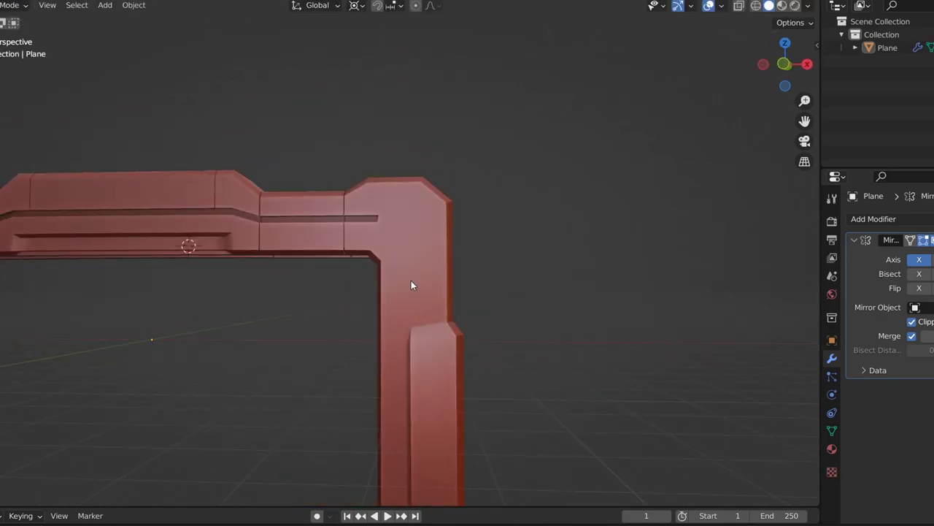
{"action": "scroll", "coordinate": [424, 288], "scroll_direction": "down", "scroll_amount": 3}
{"action": "scroll", "coordinate": [424, 287], "scroll_direction": "up", "scroll_amount": 1}
{"action": "scroll", "coordinate": [317, 226], "scroll_direction": "up", "scroll_amount": 5}
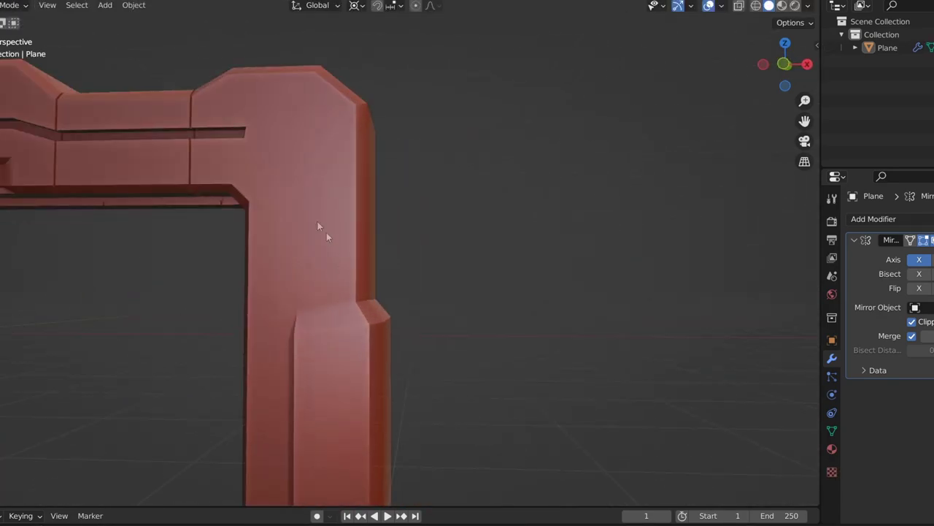
{"action": "key", "text": "KP_1"}
{"action": "key", "text": "shift+a"}
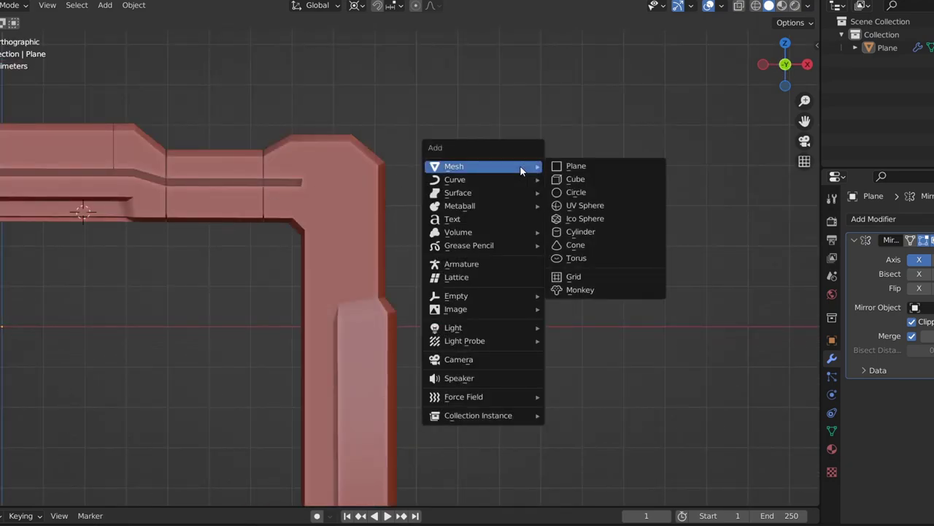
Step: Add a cube at the right pillar's top corner, chamfer its upper edge, and stretch it along X
{"action": "left_click", "coordinate": [584, 182]}
{"action": "key", "text": "g"}
{"action": "left_click", "coordinate": [360, 203]}
{"action": "key", "text": "Tab"}
{"action": "middle_click_drag", "start_coordinate": [361, 203], "coordinate": [355, 244]}
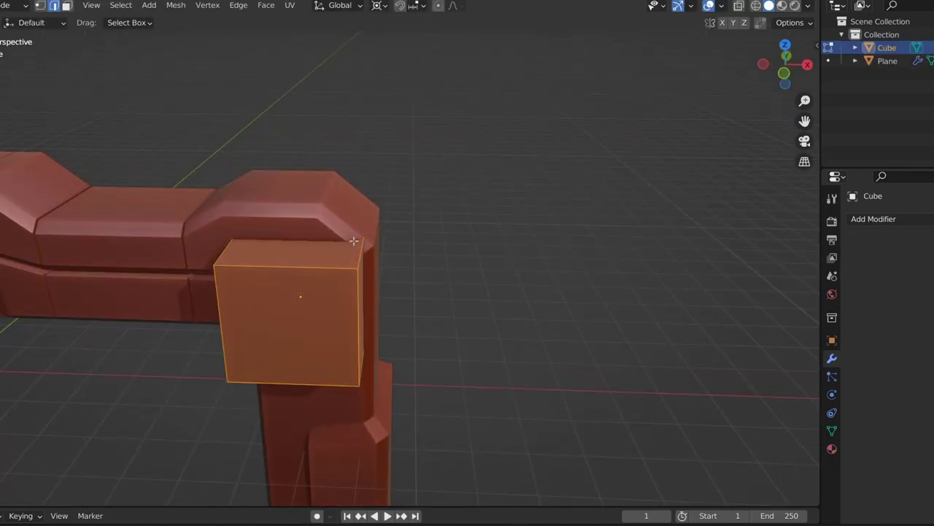
{"action": "key", "text": "ctrl+b"}
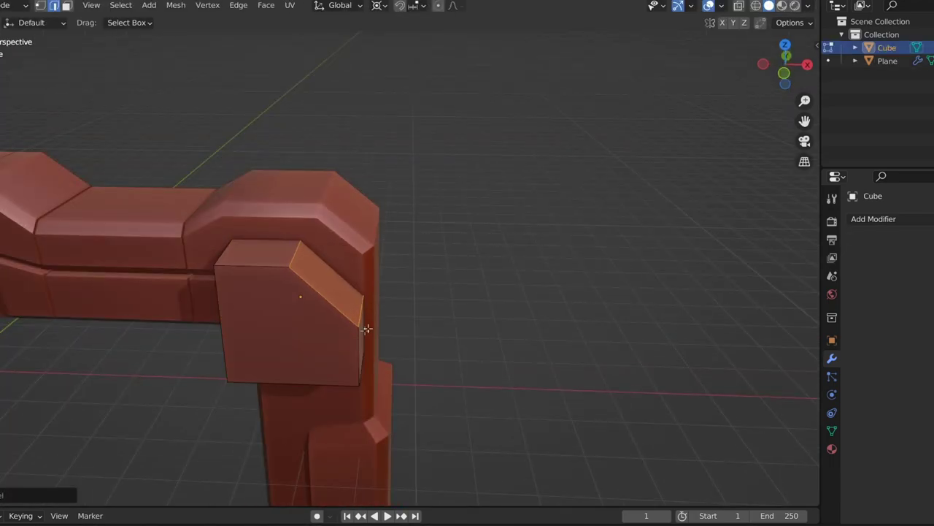
{"action": "mouse_move", "coordinate": [370, 327]}
{"action": "middle_mouse_down"}
{"action": "mouse_move", "coordinate": [511, 261]}
{"action": "mouse_move", "coordinate": [225, 224]}
{"action": "middle_mouse_up"}
{"action": "key", "text": "g"}
{"action": "key", "text": "x"}
{"action": "left_click", "coordinate": [559, 258]}
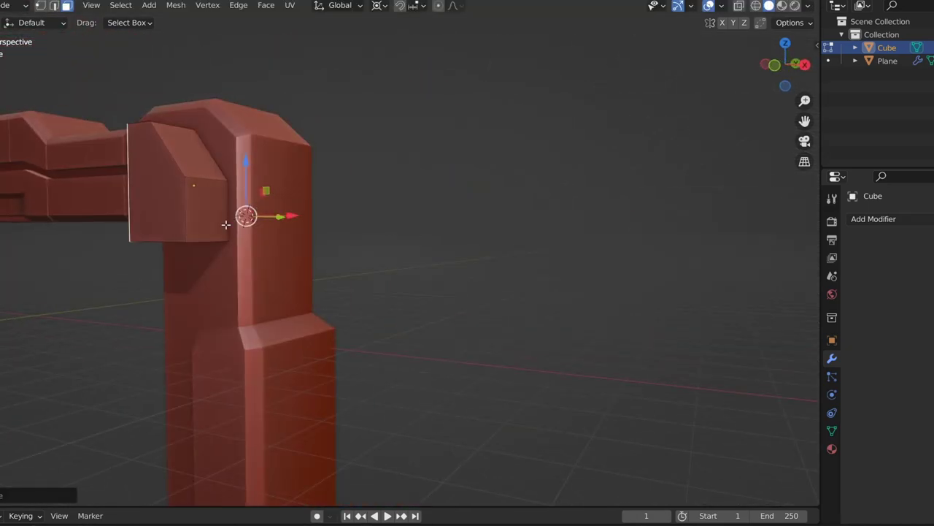
Step: Stretch the cube face further along X and slide the cube into the pillar
{"action": "key", "text": "g"}
{"action": "key", "text": "x"}
{"action": "mouse_move", "coordinate": [319, 229]}
{"action": "middle_mouse_down"}
{"action": "mouse_move", "coordinate": [419, 307]}
{"action": "mouse_move", "coordinate": [566, 252]}
{"action": "mouse_move", "coordinate": [334, 254]}
{"action": "mouse_move", "coordinate": [354, 232]}
{"action": "middle_mouse_up"}
{"action": "left_click", "coordinate": [420, 306]}
{"action": "key", "text": "Tab"}
{"action": "right_click", "coordinate": [321, 226], "text": "shift"}
{"action": "left_click_drag", "start_coordinate": [369, 220], "coordinate": [347, 224]}
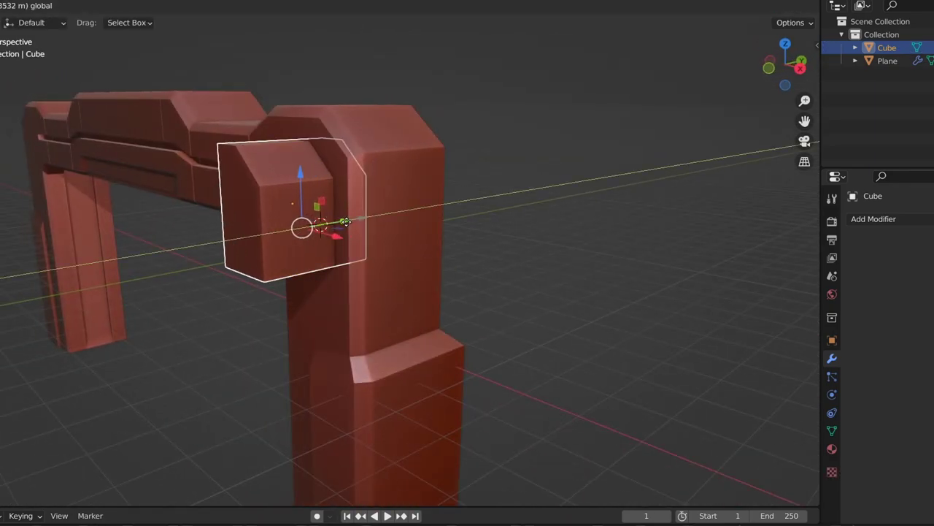
Step: Give the arch a Boolean modifier using the cube as cutter, placed above Mirror
{"action": "left_click", "coordinate": [873, 219]}
{"action": "left_click", "coordinate": [744, 283]}
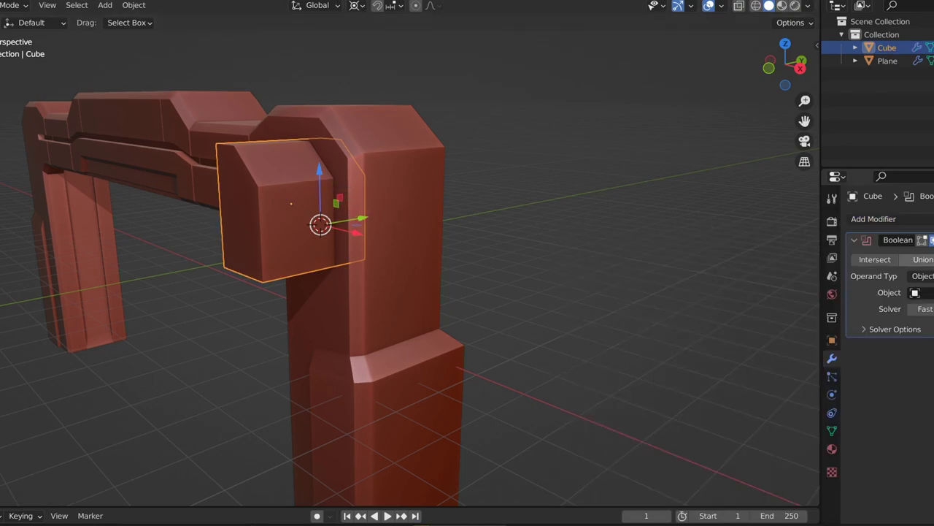
{"action": "left_click", "coordinate": [346, 183]}
{"action": "left_click", "coordinate": [873, 218]}
{"action": "left_click", "coordinate": [709, 222]}
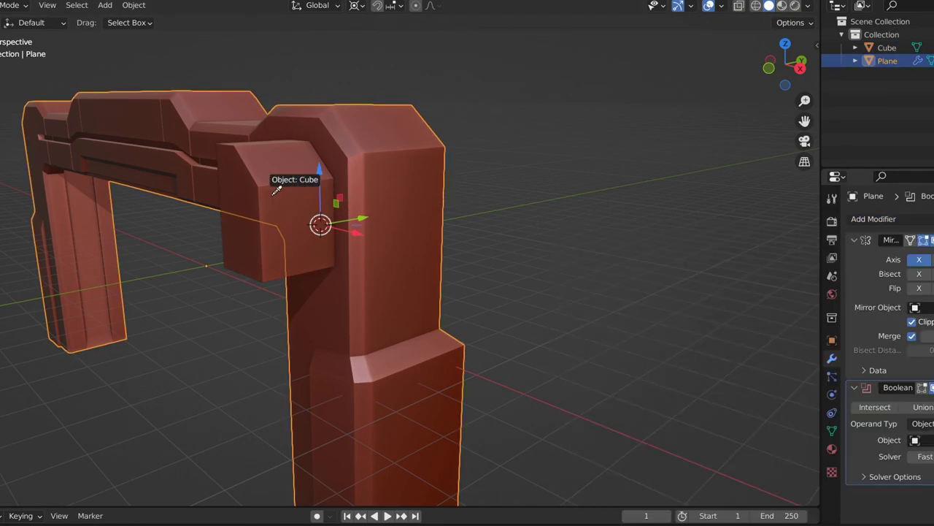
{"action": "left_click", "coordinate": [271, 194]}
{"action": "left_click", "coordinate": [271, 194]}
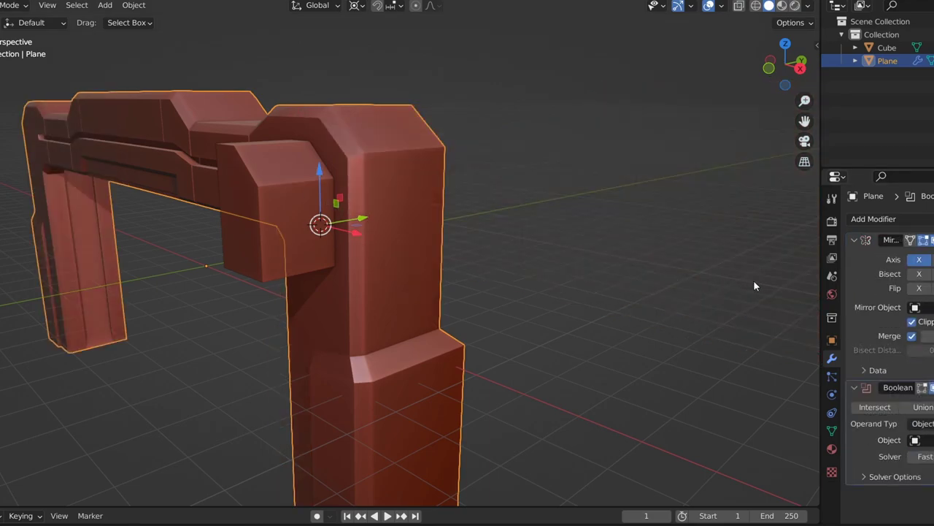
{"action": "left_click_drag", "start_coordinate": [898, 388], "coordinate": [898, 240]}
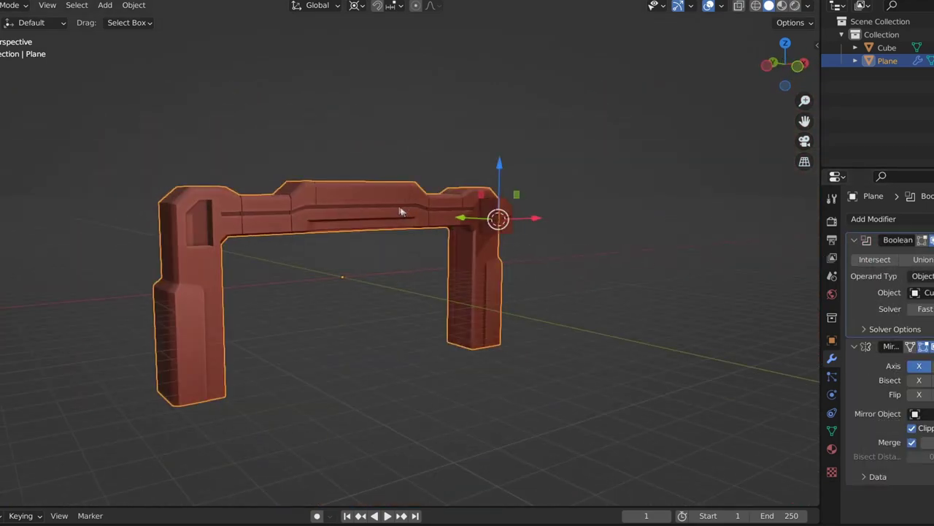
{"action": "scroll", "coordinate": [398, 206], "scroll_direction": "up", "scroll_amount": 4}
{"action": "middle_click_drag", "start_coordinate": [395, 206], "coordinate": [473, 231]}
{"action": "left_click", "coordinate": [594, 159]}
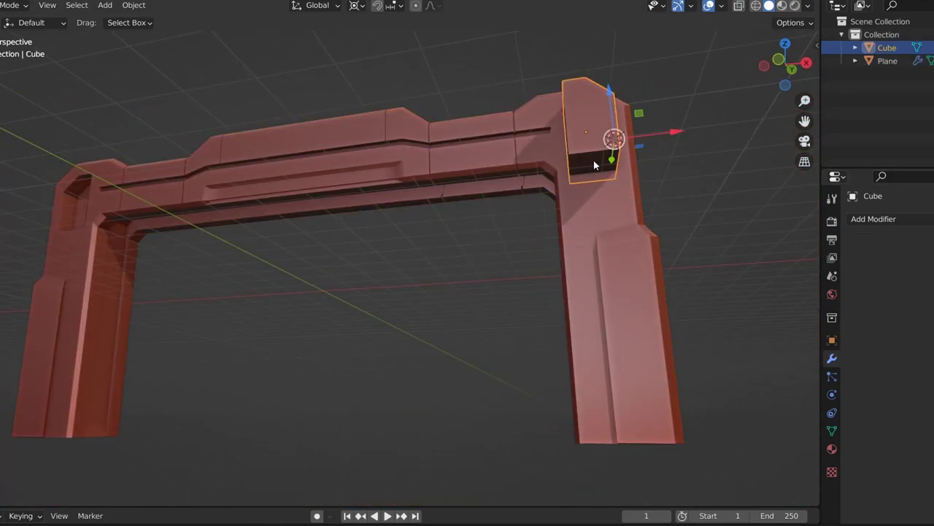
Step: Lower the cutter cube's face along Z so it reaches down the pillar
{"action": "key", "text": "Tab"}
{"action": "left_click_drag", "start_coordinate": [612, 89], "coordinate": [613, 224]}
{"action": "left_click_drag", "start_coordinate": [612, 340], "coordinate": [613, 343]}
{"action": "mouse_move", "coordinate": [613, 343]}
{"action": "middle_mouse_down"}
{"action": "mouse_move", "coordinate": [434, 262]}
{"action": "mouse_move", "coordinate": [559, 253]}
{"action": "mouse_move", "coordinate": [503, 211]}
{"action": "middle_mouse_up"}
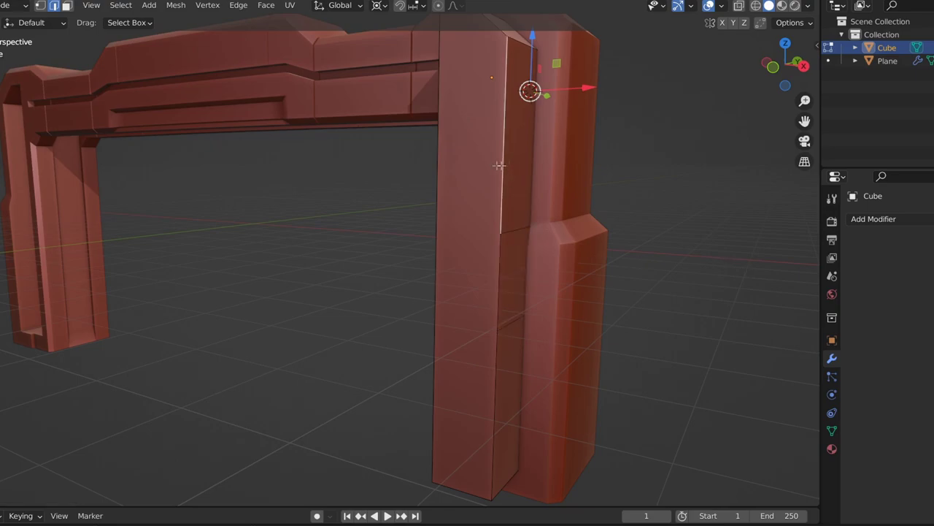
Step: Add an edge loop across the cutter with Ctrl+R
{"action": "key", "text": "ctrl+r"}
{"action": "left_click", "coordinate": [507, 277]}
{"action": "left_click", "coordinate": [497, 383]}
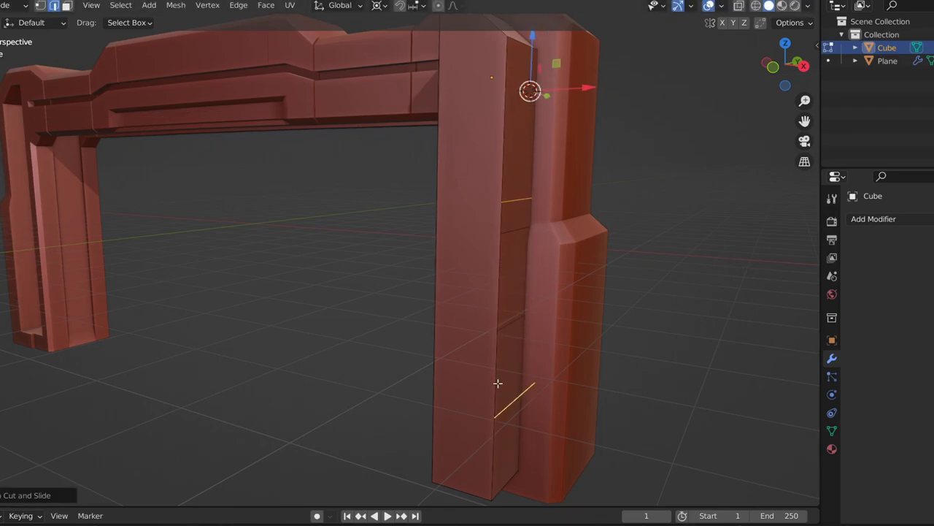
{"action": "mouse_move", "coordinate": [515, 264]}
{"action": "middle_mouse_down"}
{"action": "mouse_move", "coordinate": [209, 261]}
{"action": "mouse_move", "coordinate": [396, 256]}
{"action": "mouse_move", "coordinate": [504, 281]}
{"action": "mouse_move", "coordinate": [449, 170]}
{"action": "middle_mouse_up"}
Step: Select the cutter's front face and grow the selection down the pillar
{"action": "left_click", "coordinate": [449, 170], "text": "shift"}
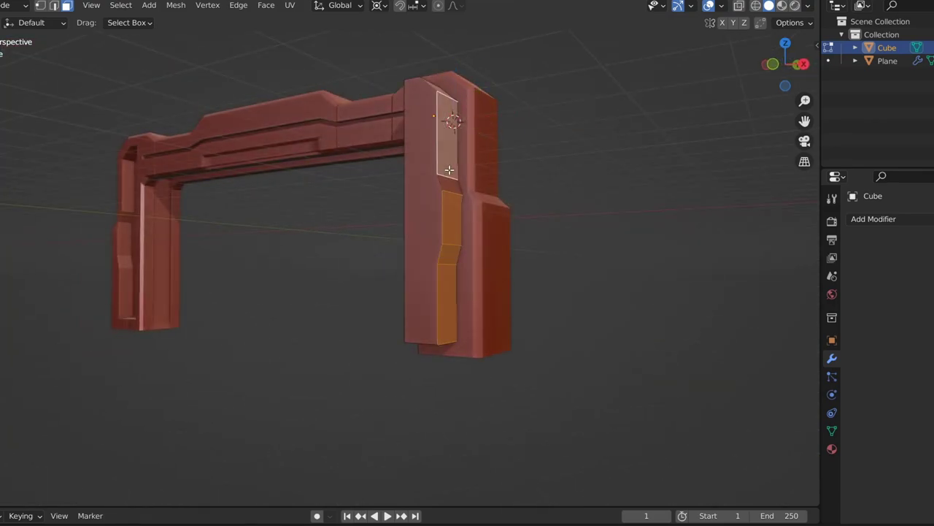
{"action": "mouse_move", "coordinate": [492, 115]}
{"action": "middle_mouse_down"}
{"action": "mouse_move", "coordinate": [277, 255]}
{"action": "mouse_move", "coordinate": [599, 154]}
{"action": "middle_mouse_up"}
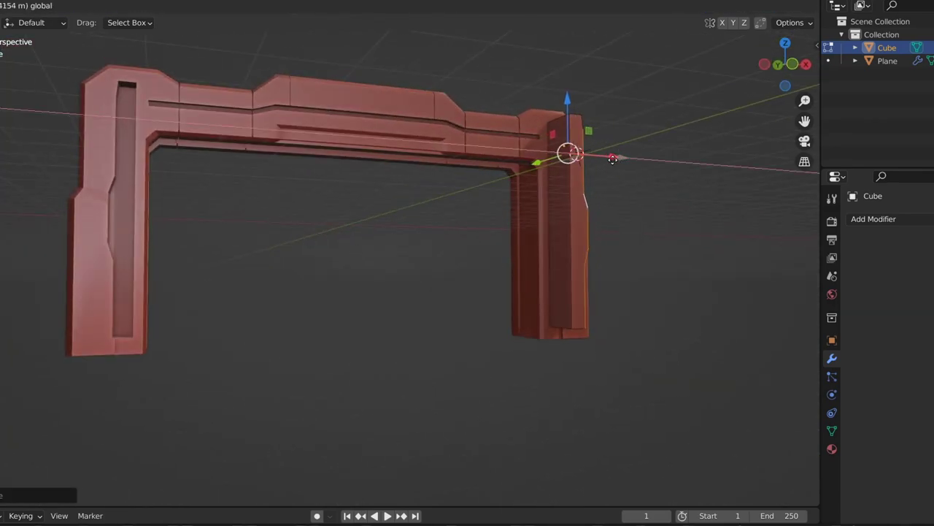
{"action": "mouse_move", "coordinate": [240, 209]}
{"action": "middle_mouse_down"}
{"action": "mouse_move", "coordinate": [386, 248]}
{"action": "mouse_move", "coordinate": [329, 284]}
{"action": "mouse_move", "coordinate": [427, 243]}
{"action": "mouse_move", "coordinate": [370, 259]}
{"action": "mouse_move", "coordinate": [304, 252]}
{"action": "mouse_move", "coordinate": [552, 287]}
{"action": "mouse_move", "coordinate": [438, 276]}
{"action": "middle_mouse_up"}
{"action": "scroll", "coordinate": [427, 243], "scroll_direction": "down", "scroll_amount": 2}
{"action": "key", "text": "ctrl+KP_Add"}
{"action": "scroll", "coordinate": [370, 259], "scroll_direction": "up", "scroll_amount": 2}
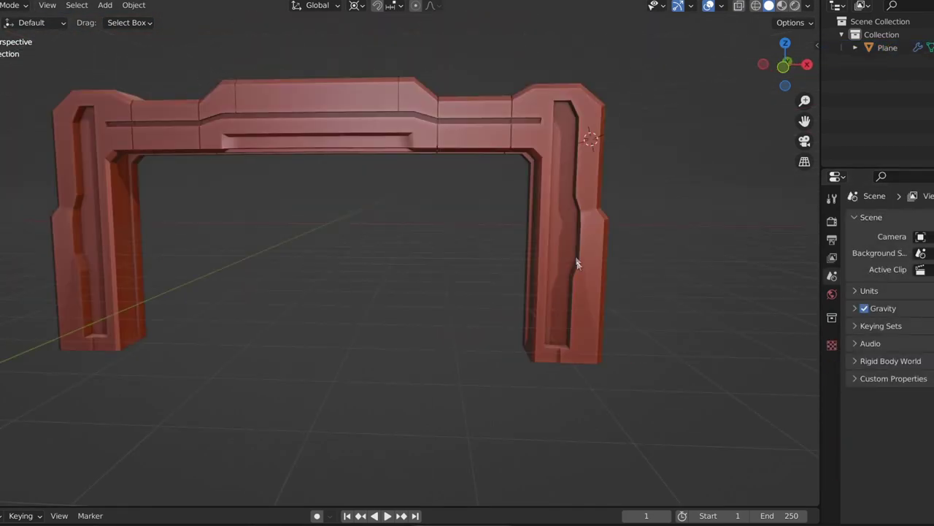
Step: Add an edge loop on the right pillar and select the face loop around its step
{"action": "middle_click_drag", "start_coordinate": [590, 138], "coordinate": [509, 284]}
{"action": "scroll", "coordinate": [509, 284], "scroll_direction": "up", "scroll_amount": 2}
{"action": "scroll", "coordinate": [499, 295], "scroll_direction": "up", "scroll_amount": 2}
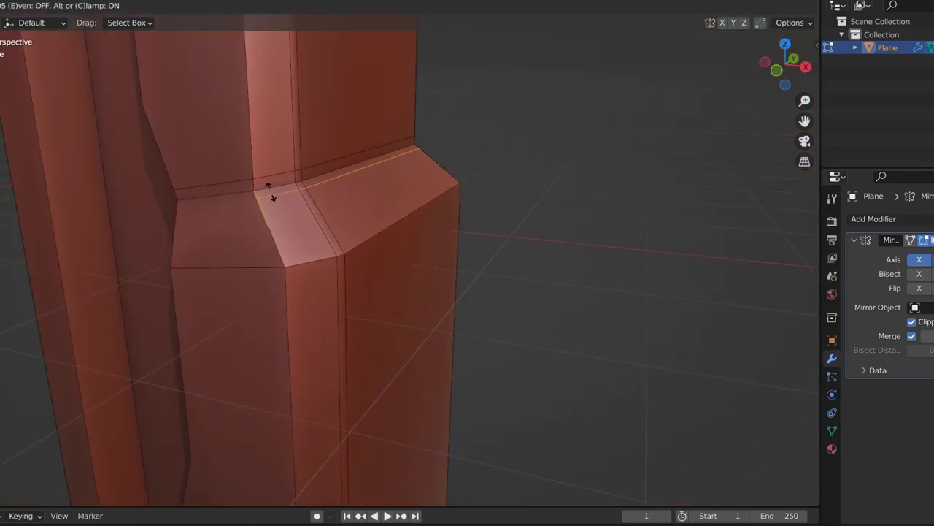
{"action": "left_click", "coordinate": [270, 191]}
{"action": "middle_click_drag", "start_coordinate": [270, 192], "coordinate": [180, 207]}
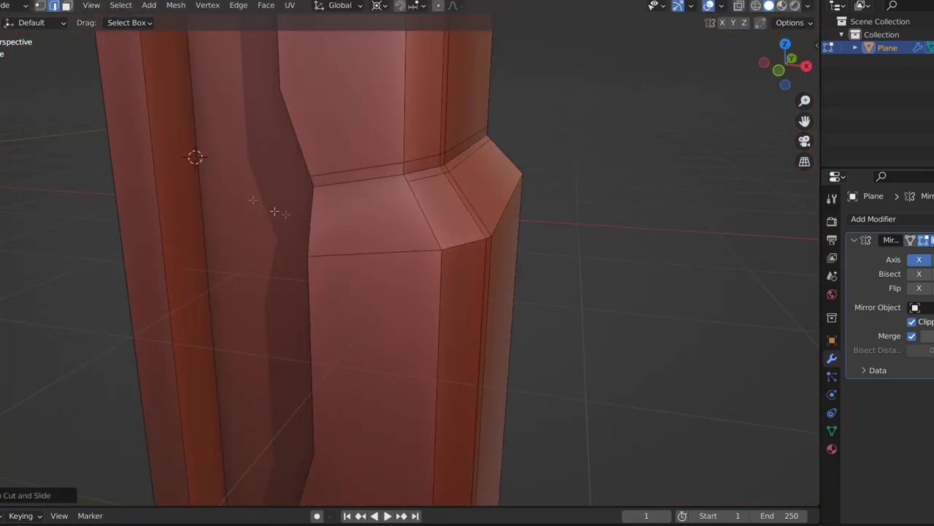
{"action": "scroll", "coordinate": [517, 202], "scroll_direction": "down", "scroll_amount": 2}
{"action": "scroll", "coordinate": [492, 232], "scroll_direction": "up", "scroll_amount": 3}
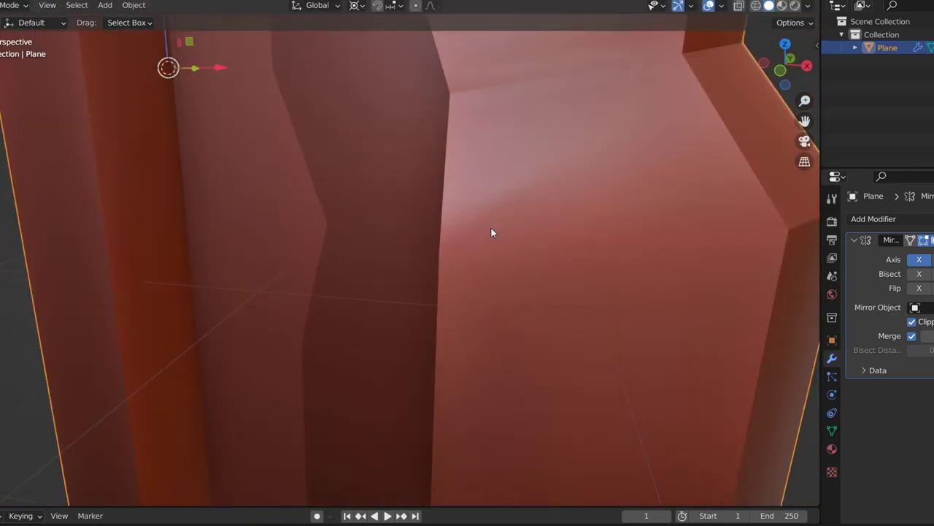
{"action": "scroll", "coordinate": [510, 243], "scroll_direction": "down", "scroll_amount": 2}
{"action": "left_click", "coordinate": [510, 244]}
{"action": "middle_click_drag", "start_coordinate": [496, 255], "coordinate": [260, 209]}
{"action": "left_click", "coordinate": [520, 251], "text": "alt"}
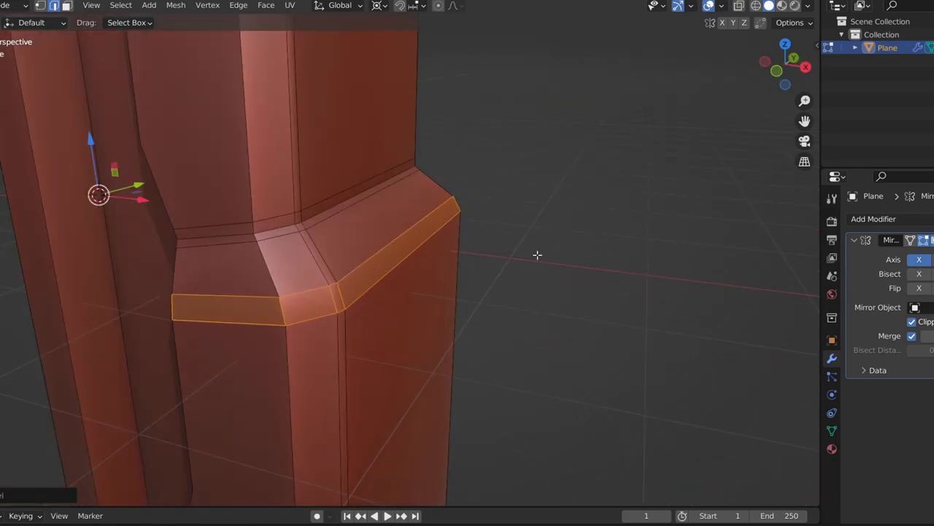
{"action": "key", "text": "Tab"}
Step: Extend the edge path selection down the pillar's channel
{"action": "scroll", "coordinate": [563, 241], "scroll_direction": "down", "scroll_amount": 4}
{"action": "mouse_move", "coordinate": [563, 241]}
{"action": "middle_mouse_down"}
{"action": "mouse_move", "coordinate": [514, 266]}
{"action": "mouse_move", "coordinate": [555, 243]}
{"action": "middle_mouse_up"}
{"action": "scroll", "coordinate": [535, 239], "scroll_direction": "up", "scroll_amount": 1}
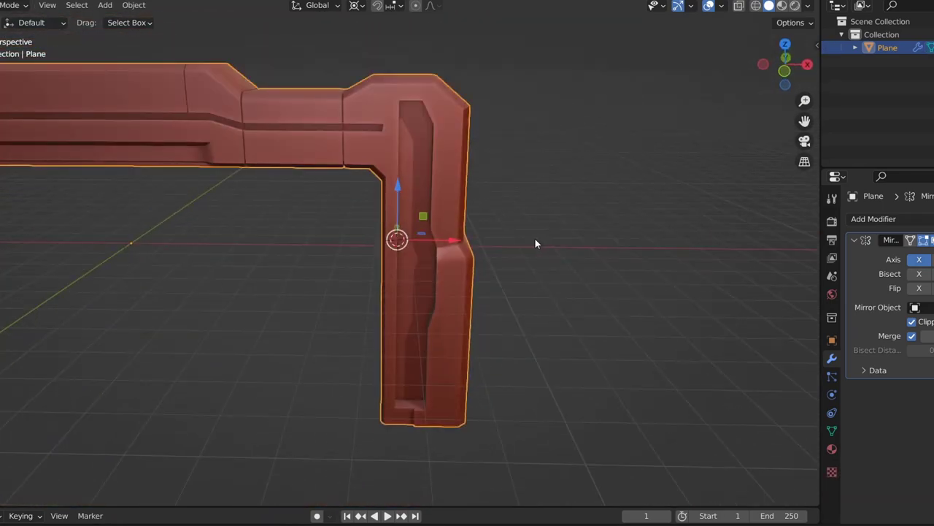
{"action": "scroll", "coordinate": [455, 92], "scroll_direction": "up", "scroll_amount": 1}
{"action": "key", "text": "Tab"}
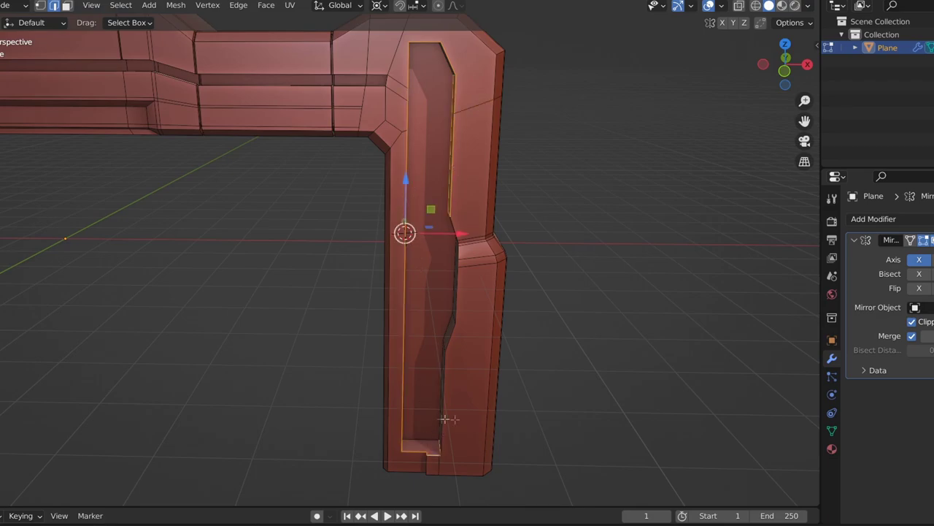
{"action": "middle_click_drag", "start_coordinate": [446, 418], "coordinate": [518, 421]}
{"action": "scroll", "coordinate": [526, 332], "scroll_direction": "up", "scroll_amount": 2}
{"action": "left_click", "coordinate": [364, 188], "text": "ctrl"}
{"action": "mouse_move", "coordinate": [544, 277]}
{"action": "middle_mouse_down", "text": "shift"}
{"action": "mouse_move", "coordinate": [365, 188]}
{"action": "mouse_move", "coordinate": [365, 212]}
{"action": "middle_mouse_up", "text": "shift"}
{"action": "scroll", "coordinate": [424, 182], "scroll_direction": "up", "scroll_amount": 3}
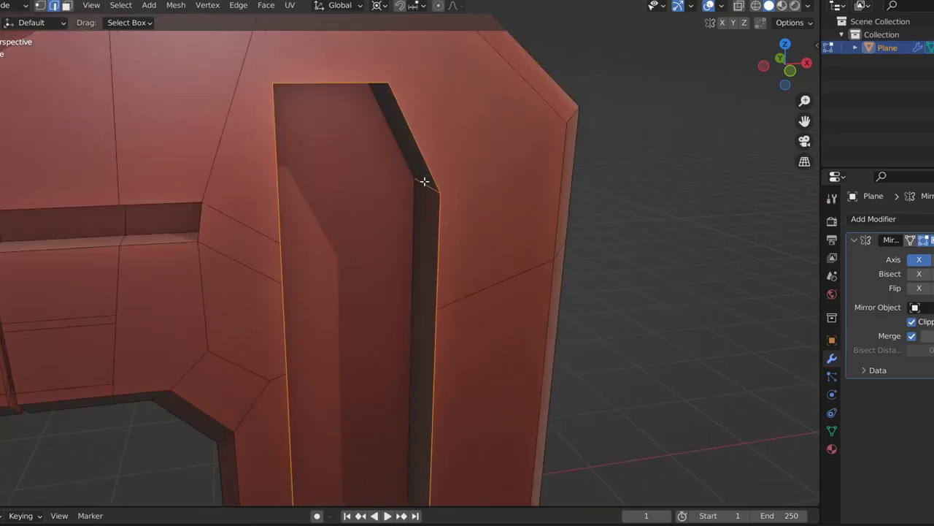
{"action": "middle_click_drag", "start_coordinate": [423, 181], "coordinate": [135, 188], "text": "shift"}
{"action": "scroll", "coordinate": [132, 48], "scroll_direction": "down", "scroll_amount": 4}
{"action": "mouse_move", "coordinate": [241, 292]}
{"action": "middle_mouse_down"}
{"action": "mouse_move", "coordinate": [511, 303]}
{"action": "mouse_move", "coordinate": [526, 338]}
{"action": "mouse_move", "coordinate": [463, 321]}
{"action": "middle_mouse_up"}
Step: Cancel a scale of the selected edges and inspect the arch's top-right corner
{"action": "key", "text": "s"}
{"action": "key", "text": "Escape"}
{"action": "key", "text": "Tab"}
{"action": "scroll", "coordinate": [503, 296], "scroll_direction": "down", "scroll_amount": 5}
{"action": "scroll", "coordinate": [463, 321], "scroll_direction": "up", "scroll_amount": 4}
{"action": "scroll", "coordinate": [460, 314], "scroll_direction": "down", "scroll_amount": 4}
{"action": "scroll", "coordinate": [444, 361], "scroll_direction": "up", "scroll_amount": 5}
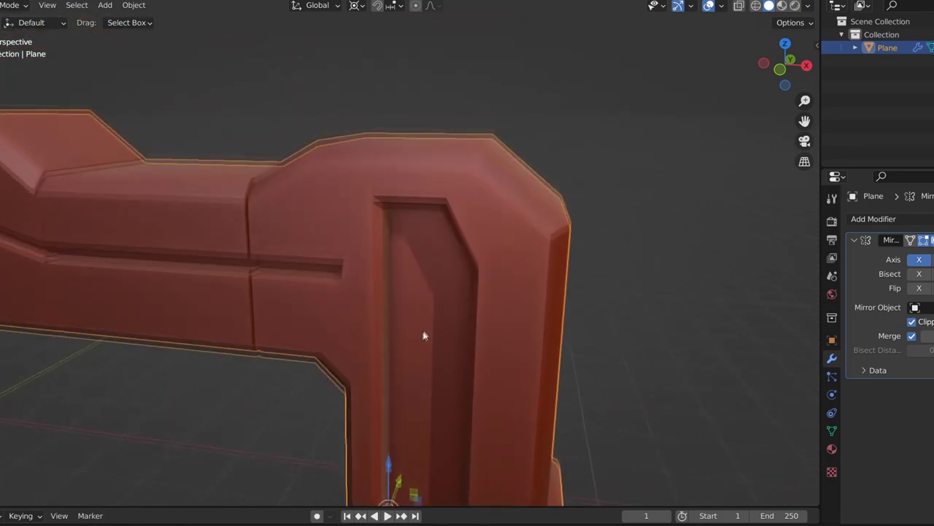
{"action": "scroll", "coordinate": [424, 329], "scroll_direction": "down", "scroll_amount": 1}
{"action": "scroll", "coordinate": [432, 314], "scroll_direction": "down", "scroll_amount": 4}
{"action": "middle_click_drag", "start_coordinate": [409, 343], "coordinate": [452, 330]}
{"action": "scroll", "coordinate": [438, 330], "scroll_direction": "down", "scroll_amount": 1}
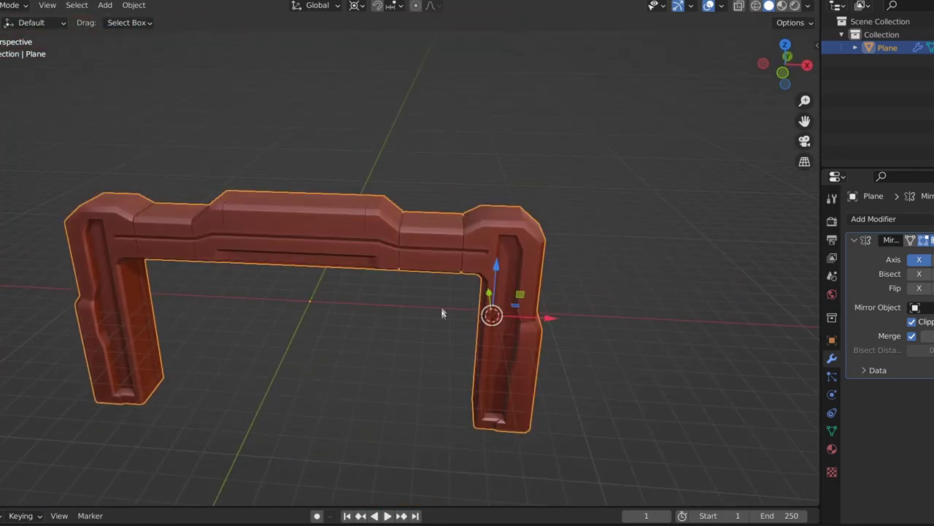
Step: Scale the selected edge at the corner pillar and check the result
{"action": "key", "text": "Tab"}
{"action": "scroll", "coordinate": [473, 289], "scroll_direction": "up", "scroll_amount": 5}
{"action": "middle_click_drag", "start_coordinate": [511, 395], "coordinate": [525, 360]}
{"action": "key", "text": "s"}
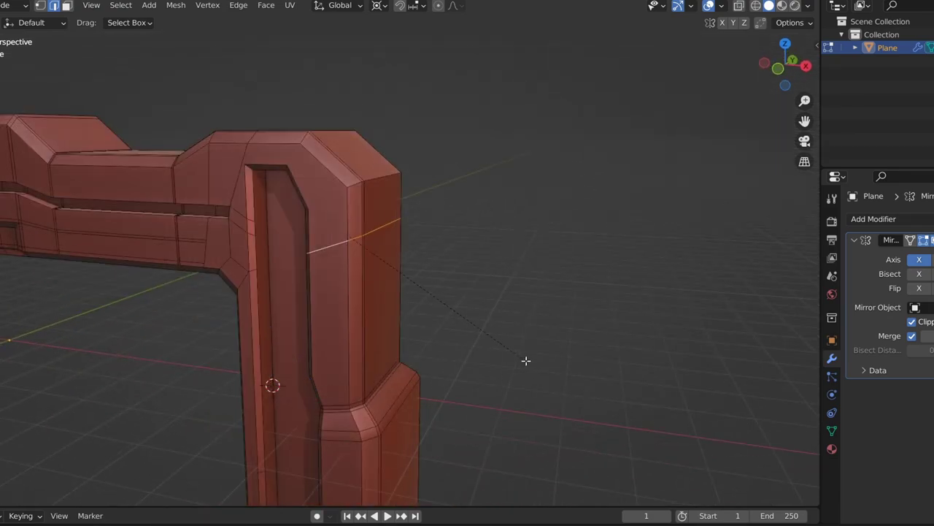
{"action": "left_click", "coordinate": [507, 427]}
{"action": "scroll", "coordinate": [506, 409], "scroll_direction": "down", "scroll_amount": 3}
{"action": "middle_click_drag", "start_coordinate": [507, 397], "coordinate": [555, 409]}
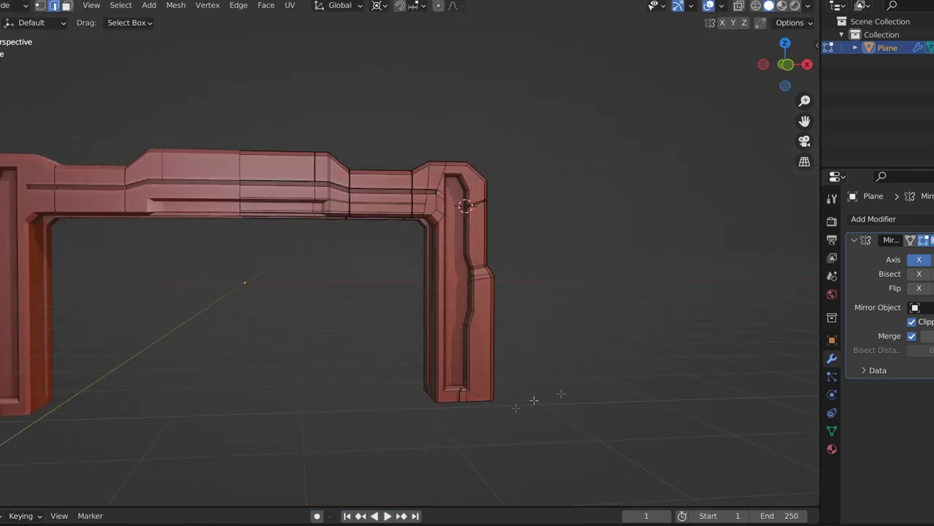
{"action": "scroll", "coordinate": [610, 416], "scroll_direction": "up", "scroll_amount": 2}
{"action": "key", "text": "Tab"}
{"action": "middle_click_drag", "start_coordinate": [610, 416], "coordinate": [366, 387]}
{"action": "scroll", "coordinate": [309, 383], "scroll_direction": "up", "scroll_amount": 2}
Step: Switch the pillar to face select mode and clear the selection
{"action": "key", "text": "Tab"}
{"action": "scroll", "coordinate": [511, 340], "scroll_direction": "up", "scroll_amount": 4}
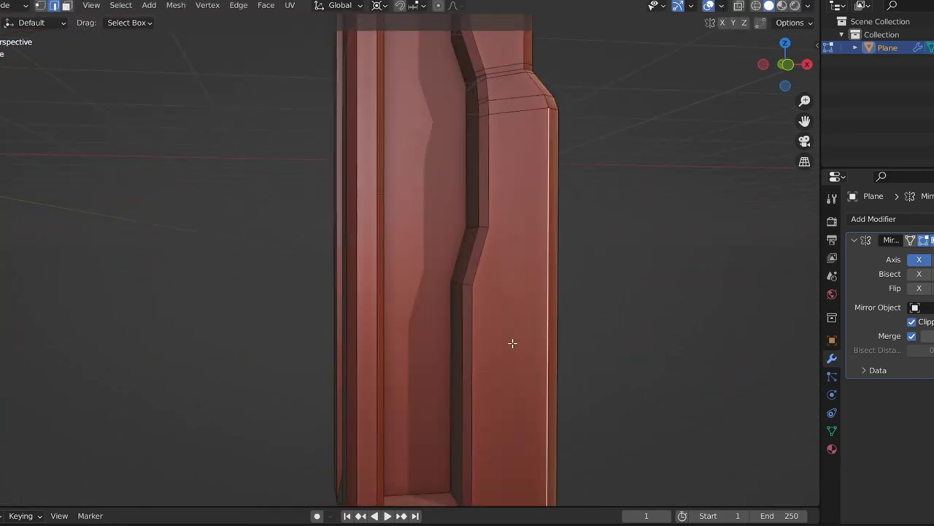
{"action": "left_click", "coordinate": [475, 349]}
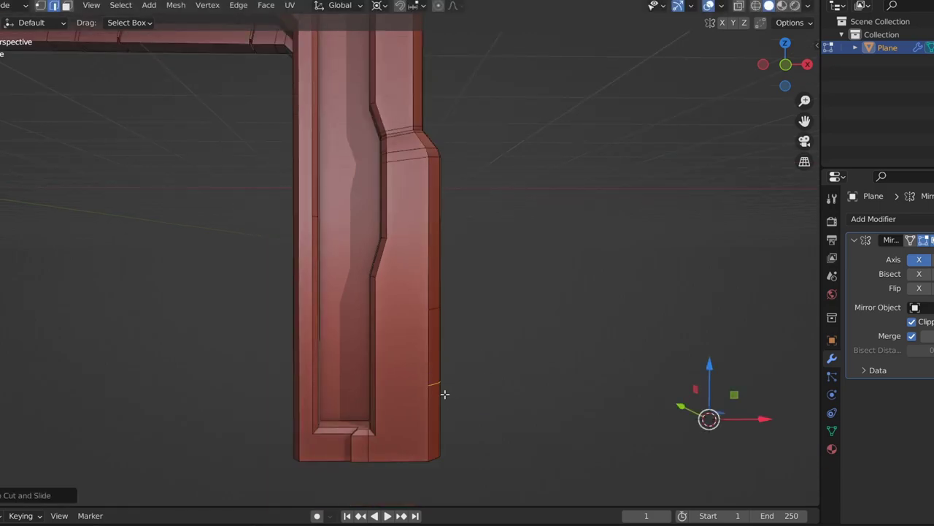
{"action": "scroll", "coordinate": [445, 395], "scroll_direction": "up", "scroll_amount": 2}
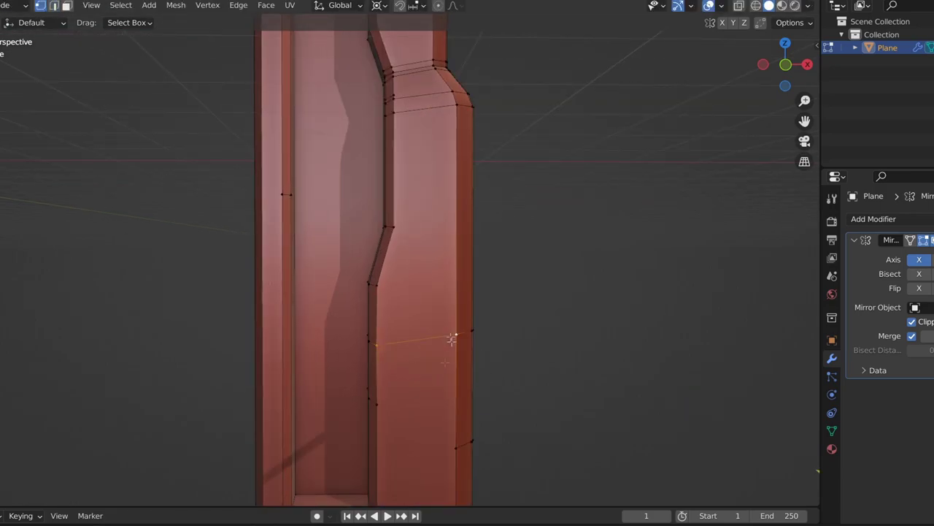
{"action": "scroll", "coordinate": [392, 317], "scroll_direction": "down", "scroll_amount": 4}
{"action": "key", "text": "3"}
{"action": "key", "text": "a"}
Step: Push the pillar's lower outer face along its normal
{"action": "left_click", "coordinate": [372, 324]}
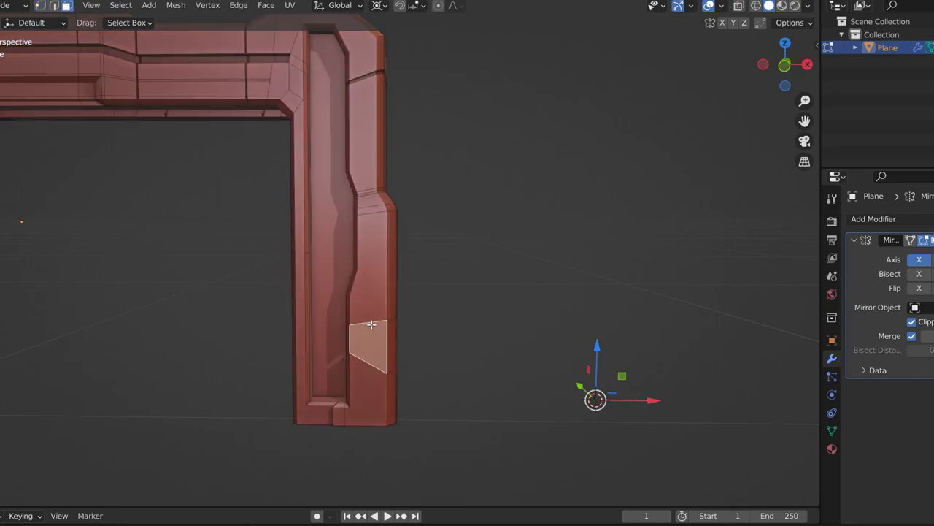
{"action": "left_click", "coordinate": [394, 316]}
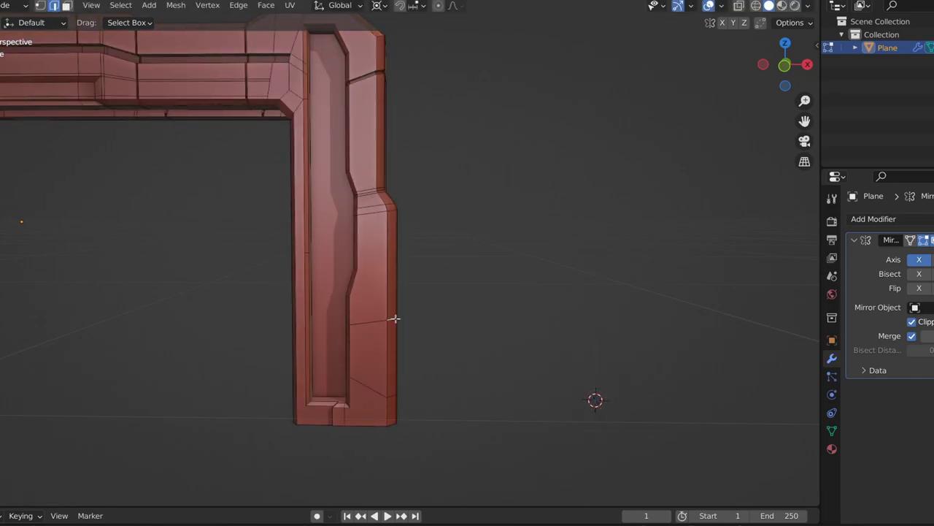
{"action": "middle_click_drag", "start_coordinate": [394, 317], "coordinate": [222, 318]}
{"action": "left_click", "coordinate": [341, 363]}
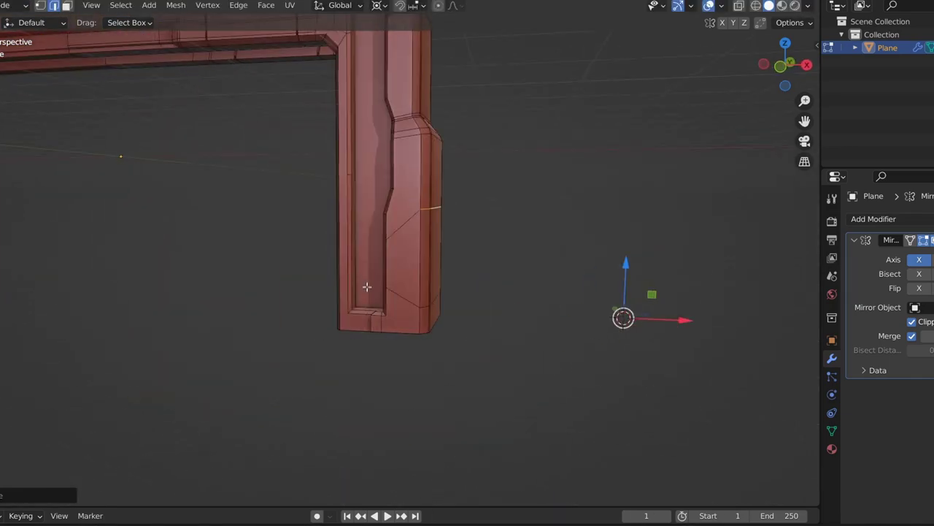
{"action": "scroll", "coordinate": [438, 292], "scroll_direction": "up", "scroll_amount": 3}
{"action": "left_click", "coordinate": [502, 359]}
Step: Loop-cut the pillar face to bound the angled panel, sliding the loop slightly right
{"action": "key", "text": "ctrl+r"}
{"action": "middle_click_drag", "start_coordinate": [488, 378], "coordinate": [392, 253]}
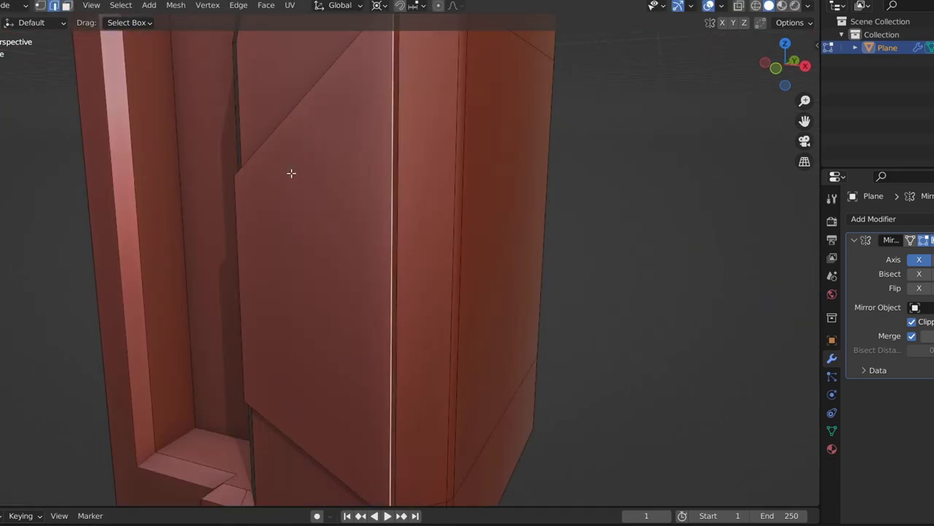
{"action": "middle_click_drag", "start_coordinate": [465, 407], "coordinate": [344, 344]}
{"action": "left_click", "coordinate": [344, 344]}
{"action": "left_click", "coordinate": [589, 354]}
{"action": "scroll", "coordinate": [597, 354], "scroll_direction": "down", "scroll_amount": 5}
{"action": "middle_click_drag", "start_coordinate": [596, 355], "coordinate": [578, 282]}
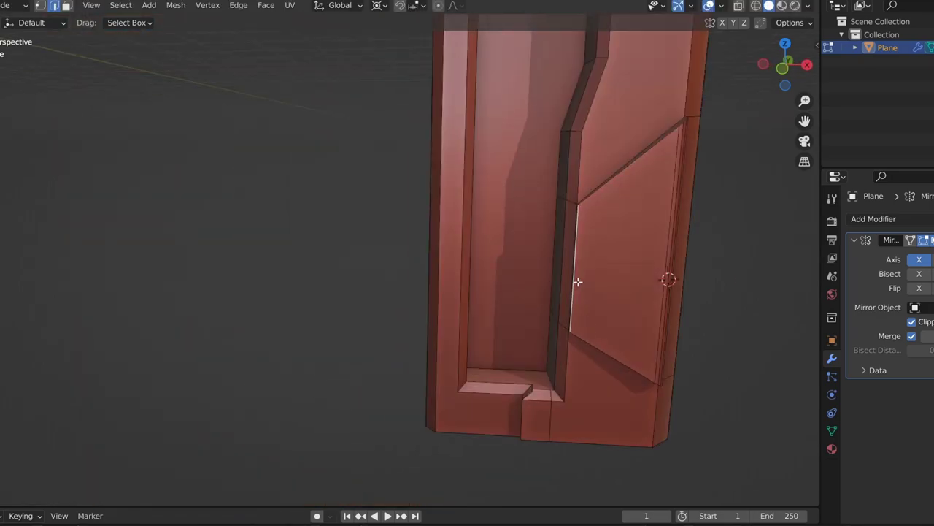
{"action": "left_click", "coordinate": [655, 275]}
Step: Check the mirrored pillar panels from the front of the arch
{"action": "key", "text": "Tab"}
{"action": "scroll", "coordinate": [754, 337], "scroll_direction": "down", "scroll_amount": 5}
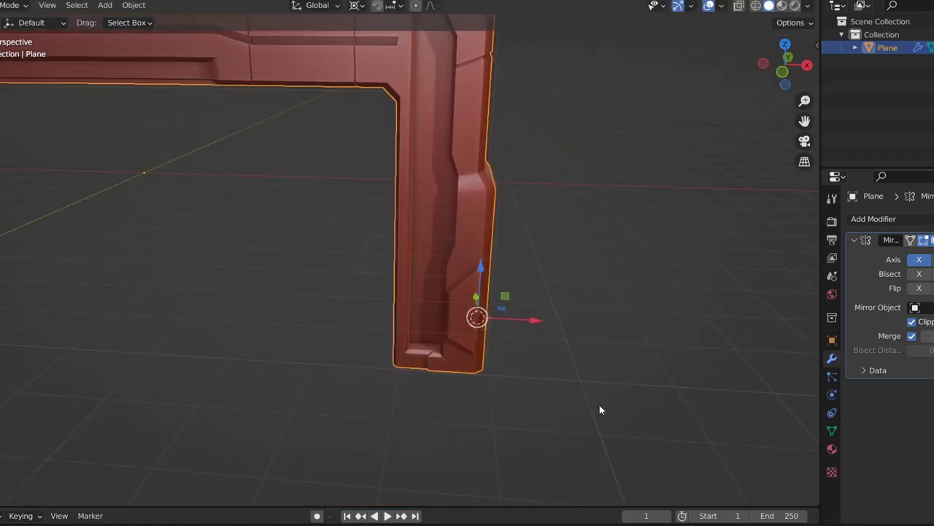
{"action": "scroll", "coordinate": [600, 405], "scroll_direction": "down", "scroll_amount": 3}
{"action": "middle_click_drag", "start_coordinate": [544, 362], "coordinate": [501, 332]}
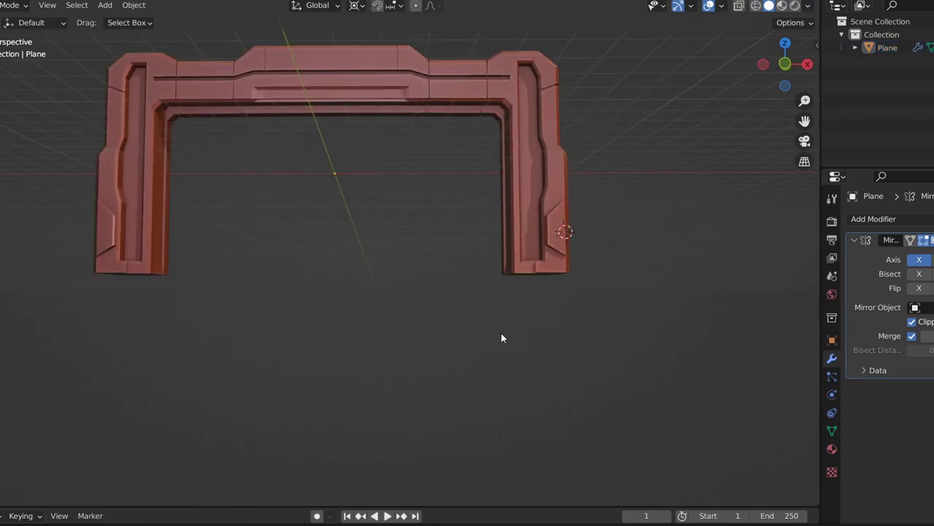
{"action": "key", "text": "Tab"}
{"action": "scroll", "coordinate": [547, 221], "scroll_direction": "up", "scroll_amount": 4}
Step: Add an edge loop on the inner pillar and select edges along its inner side
{"action": "scroll", "coordinate": [461, 213], "scroll_direction": "up", "scroll_amount": 3}
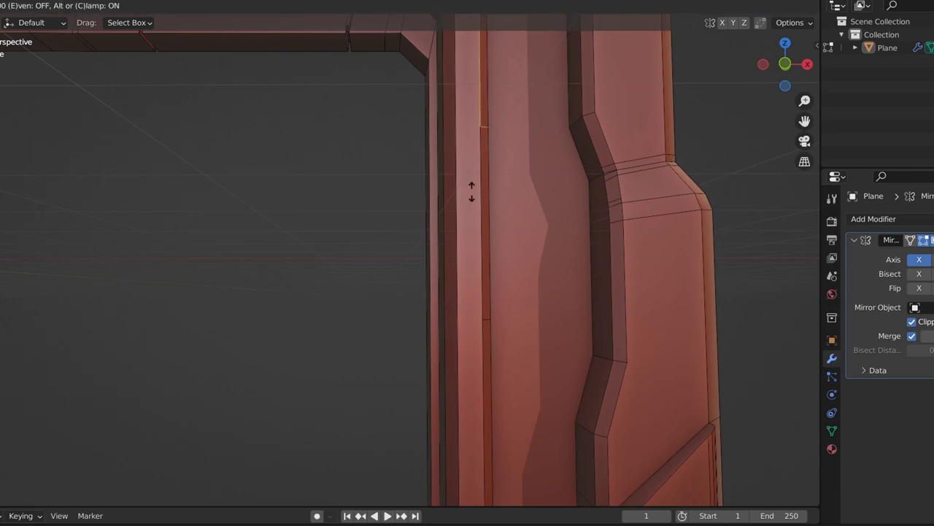
{"action": "middle_click_drag", "start_coordinate": [461, 174], "coordinate": [531, 170]}
{"action": "left_click", "coordinate": [517, 209]}
{"action": "middle_click_drag", "start_coordinate": [518, 209], "coordinate": [544, 219]}
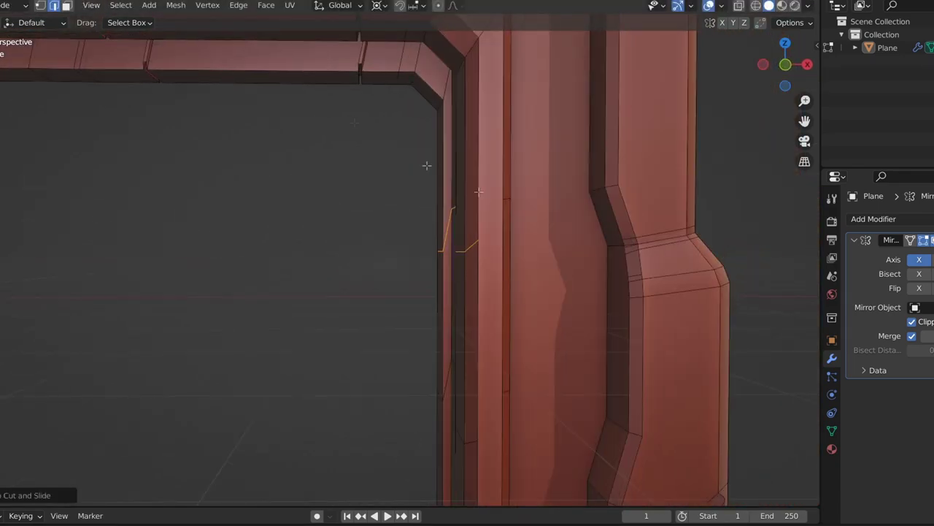
{"action": "key", "text": "a"}
{"action": "left_click", "coordinate": [486, 434]}
{"action": "left_click", "coordinate": [486, 232]}
Step: Snap the 3D cursor to the selection, then to a vertex on the inner edge
{"action": "key", "text": "shift+s"}
{"action": "left_click", "coordinate": [484, 245]}
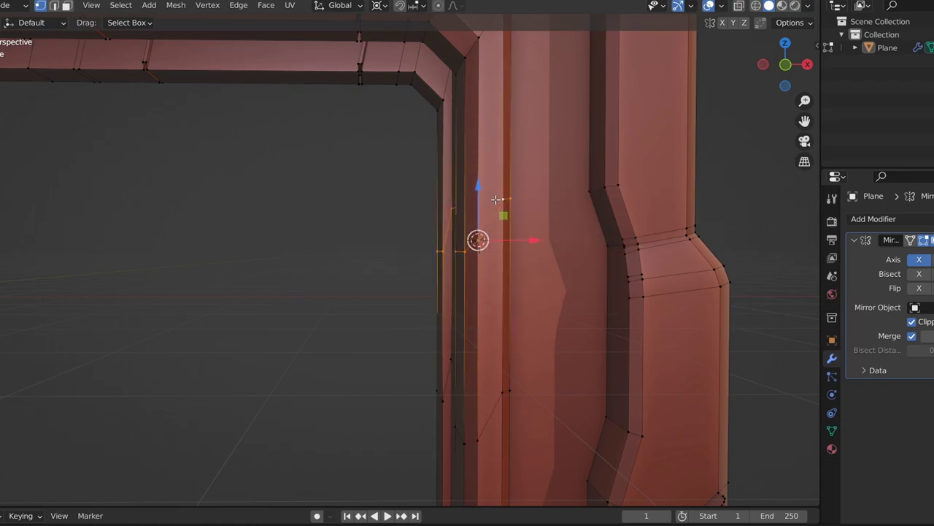
{"action": "left_click", "coordinate": [504, 392]}
{"action": "key", "text": "shift+s"}
{"action": "left_click", "coordinate": [489, 434]}
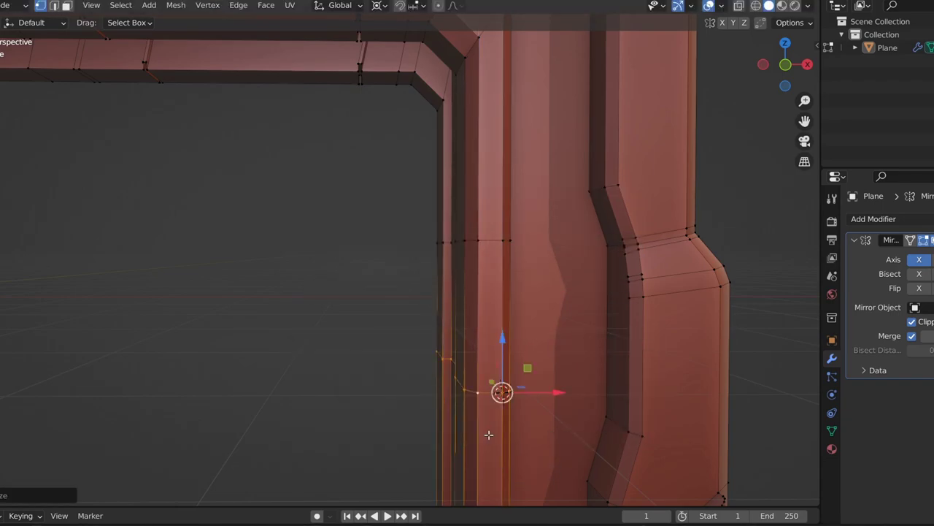
Step: Move the selected pillar face along Z
{"action": "middle_click_drag", "start_coordinate": [472, 332], "coordinate": [605, 329]}
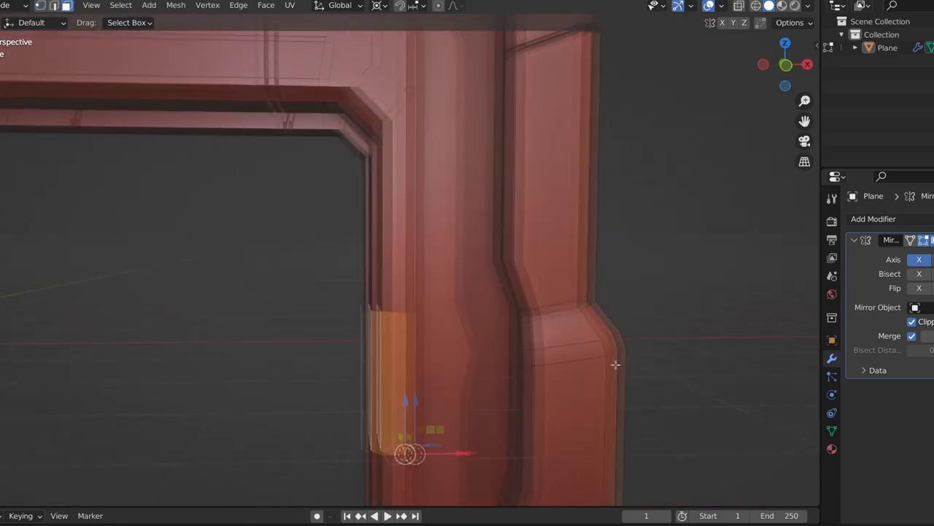
{"action": "mouse_move", "coordinate": [559, 281]}
{"action": "middle_mouse_down"}
{"action": "mouse_move", "coordinate": [244, 427]}
{"action": "mouse_move", "coordinate": [500, 337]}
{"action": "mouse_move", "coordinate": [475, 329]}
{"action": "mouse_move", "coordinate": [482, 365]}
{"action": "mouse_move", "coordinate": [346, 367]}
{"action": "middle_mouse_up"}
{"action": "key", "text": "g"}
{"action": "key", "text": "z"}
{"action": "key", "text": "z"}
{"action": "left_click", "coordinate": [494, 337]}
Step: Extrude a face on the pillar's inner side outward
{"action": "left_click", "coordinate": [289, 400]}
{"action": "right_click", "coordinate": [292, 276]}
{"action": "left_click", "coordinate": [292, 275]}
{"action": "left_click", "coordinate": [480, 413]}
Step: Inset the extruded face and recess it into the pillar with Extrude Manifold
{"action": "key", "text": "shift+s"}
{"action": "key", "text": "2"}
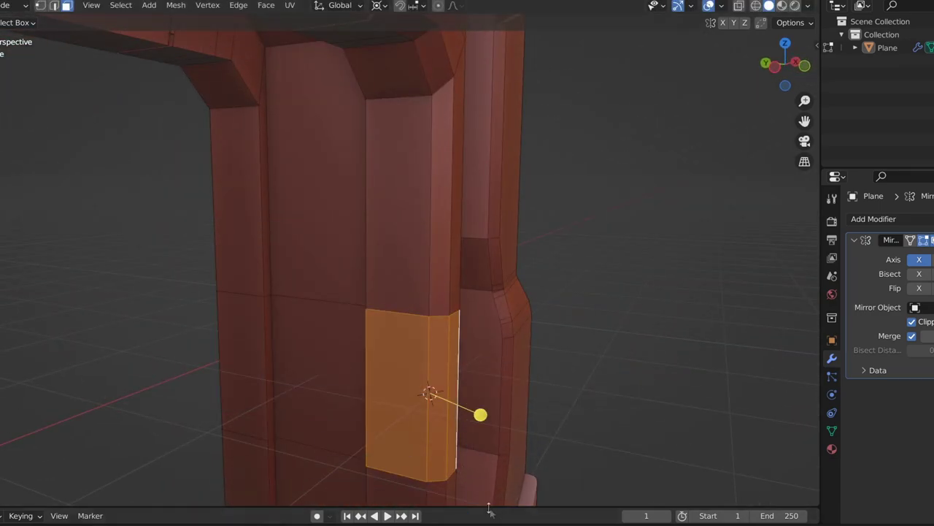
{"action": "key", "text": "i"}
{"action": "left_click", "coordinate": [586, 453]}
{"action": "key", "text": "alt+e"}
{"action": "left_click", "coordinate": [522, 416]}
Step: Move the selected face along the Y axis and view the whole arch
{"action": "key", "text": "Tab"}
{"action": "mouse_move", "coordinate": [521, 415]}
{"action": "middle_mouse_down"}
{"action": "mouse_move", "coordinate": [484, 449]}
{"action": "mouse_move", "coordinate": [563, 390]}
{"action": "mouse_move", "coordinate": [721, 387]}
{"action": "mouse_move", "coordinate": [424, 247]}
{"action": "mouse_move", "coordinate": [400, 280]}
{"action": "middle_mouse_up"}
{"action": "key", "text": "Tab"}
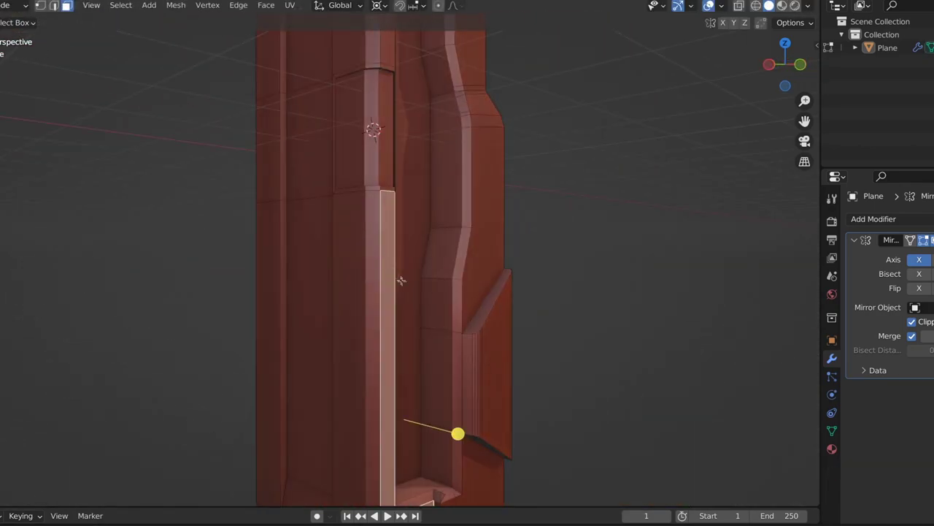
{"action": "mouse_move", "coordinate": [548, 282]}
{"action": "middle_mouse_down"}
{"action": "mouse_move", "coordinate": [504, 357]}
{"action": "mouse_move", "coordinate": [484, 372]}
{"action": "mouse_move", "coordinate": [475, 298]}
{"action": "mouse_move", "coordinate": [562, 397]}
{"action": "mouse_move", "coordinate": [336, 165]}
{"action": "middle_mouse_up"}
{"action": "key", "text": "g"}
{"action": "key", "text": "y"}
{"action": "mouse_move", "coordinate": [603, 333]}
{"action": "middle_mouse_down"}
{"action": "mouse_move", "coordinate": [440, 357]}
{"action": "mouse_move", "coordinate": [336, 344]}
{"action": "mouse_move", "coordinate": [353, 325]}
{"action": "mouse_move", "coordinate": [412, 354]}
{"action": "middle_mouse_up"}
{"action": "scroll", "coordinate": [354, 326], "scroll_direction": "up", "scroll_amount": 5}
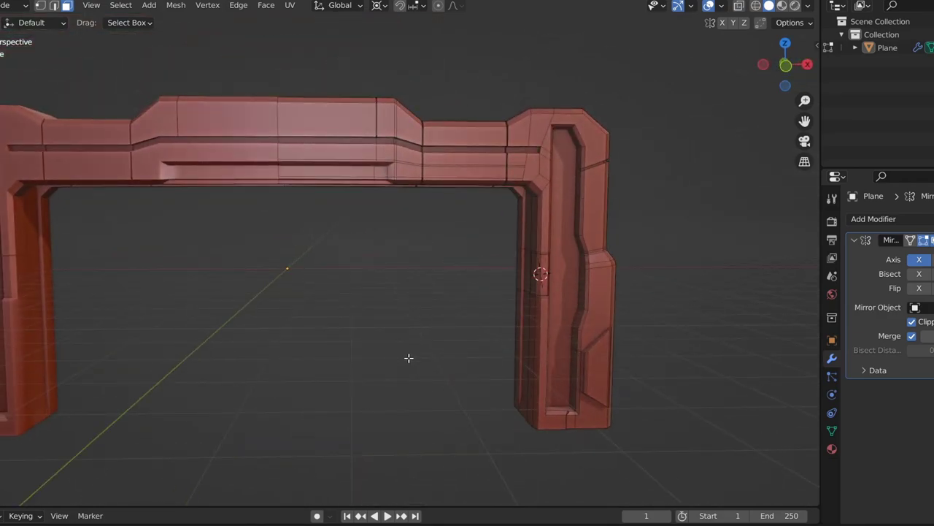
Step: Select the inner vertical corner edge at the top of the right pillar, then leave Edit Mode
{"action": "scroll", "coordinate": [452, 212], "scroll_direction": "up", "scroll_amount": 3}
{"action": "mouse_move", "coordinate": [579, 265]}
{"action": "middle_mouse_down"}
{"action": "mouse_move", "coordinate": [453, 211]}
{"action": "mouse_move", "coordinate": [368, 142]}
{"action": "mouse_move", "coordinate": [428, 187]}
{"action": "mouse_move", "coordinate": [480, 277]}
{"action": "middle_mouse_up"}
{"action": "left_click", "coordinate": [369, 141]}
{"action": "key", "text": "Tab"}
{"action": "scroll", "coordinate": [479, 277], "scroll_direction": "down", "scroll_amount": 3}
{"action": "scroll", "coordinate": [525, 307], "scroll_direction": "down", "scroll_amount": 2}
{"action": "scroll", "coordinate": [516, 312], "scroll_direction": "down", "scroll_amount": 2}
Step: In face mode on the arch, shift the pillar's inner and long vertical faces along Y
{"action": "left_click", "coordinate": [535, 330]}
{"action": "mouse_move", "coordinate": [535, 330]}
{"action": "middle_mouse_down"}
{"action": "mouse_move", "coordinate": [454, 338]}
{"action": "mouse_move", "coordinate": [428, 327]}
{"action": "middle_mouse_up"}
{"action": "key", "text": "Tab"}
{"action": "scroll", "coordinate": [365, 299], "scroll_direction": "up", "scroll_amount": 2}
{"action": "key", "text": "3"}
{"action": "left_click", "coordinate": [304, 270]}
{"action": "scroll", "coordinate": [371, 271], "scroll_direction": "up", "scroll_amount": 2}
{"action": "middle_click_drag", "start_coordinate": [371, 271], "coordinate": [342, 406]}
{"action": "left_click_drag", "start_coordinate": [341, 407], "coordinate": [354, 401]}
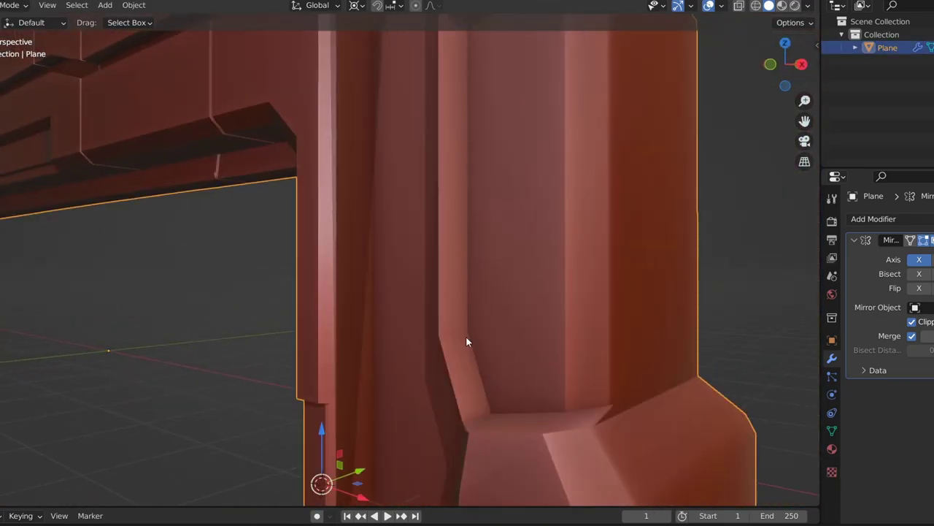
{"action": "left_click", "coordinate": [453, 299], "text": "shift"}
{"action": "left_click_drag", "start_coordinate": [321, 429], "coordinate": [323, 408]}
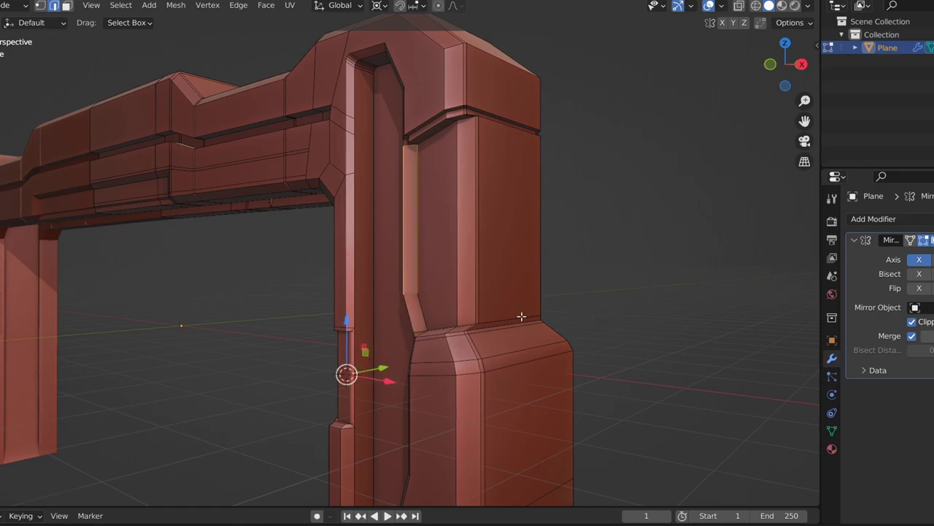
Step: Add a loop cut across the pillar face and slide it into position
{"action": "left_click", "coordinate": [477, 287]}
{"action": "left_click", "coordinate": [719, 179], "text": "alt"}
{"action": "key", "text": "g"}
{"action": "key", "text": "g"}
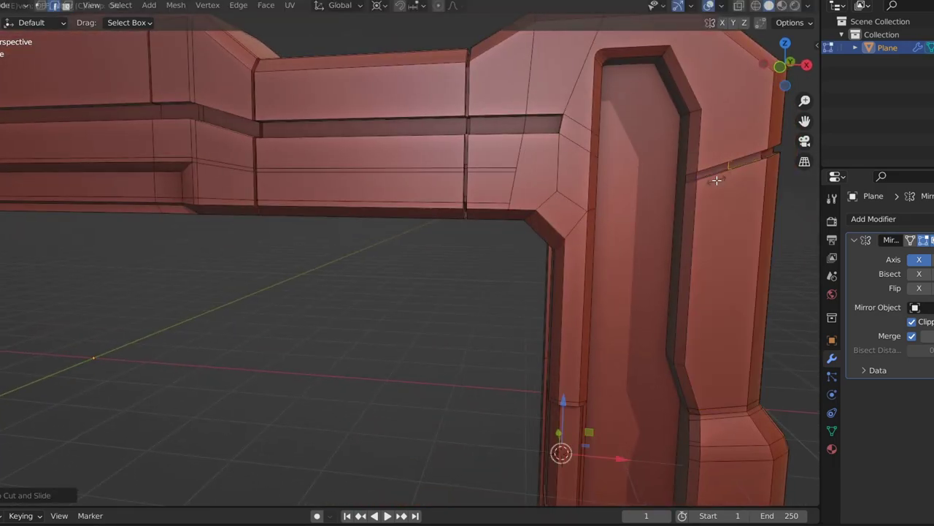
{"action": "middle_click_drag", "start_coordinate": [726, 410], "coordinate": [709, 361]}
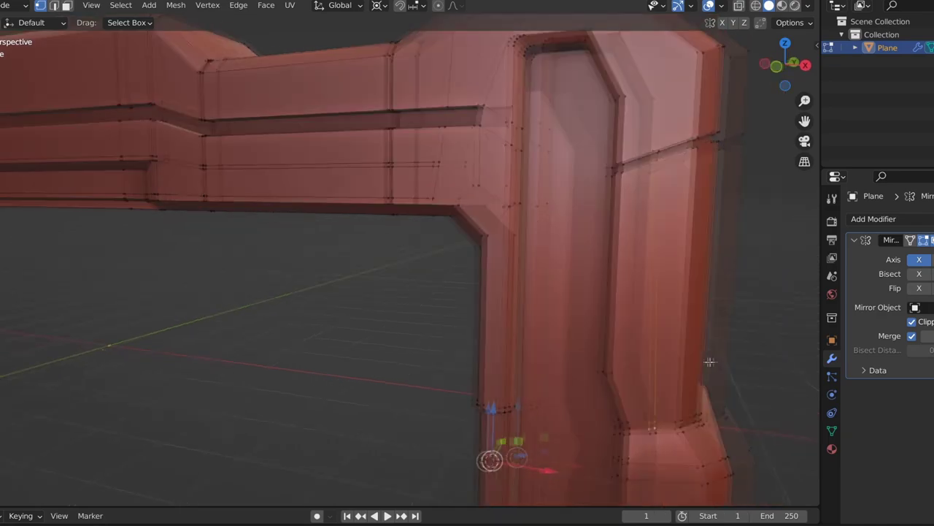
Step: Extrude the upper pillar side faces along their normals to form the framed recess and thin strip
{"action": "left_click", "coordinate": [67, 5]}
{"action": "left_click", "coordinate": [401, 292], "text": "shift"}
{"action": "mouse_move", "coordinate": [618, 441]}
{"action": "middle_mouse_down"}
{"action": "mouse_move", "coordinate": [640, 425]}
{"action": "mouse_move", "coordinate": [618, 390]}
{"action": "middle_mouse_up"}
{"action": "key", "text": "e"}
{"action": "left_click", "coordinate": [600, 393]}
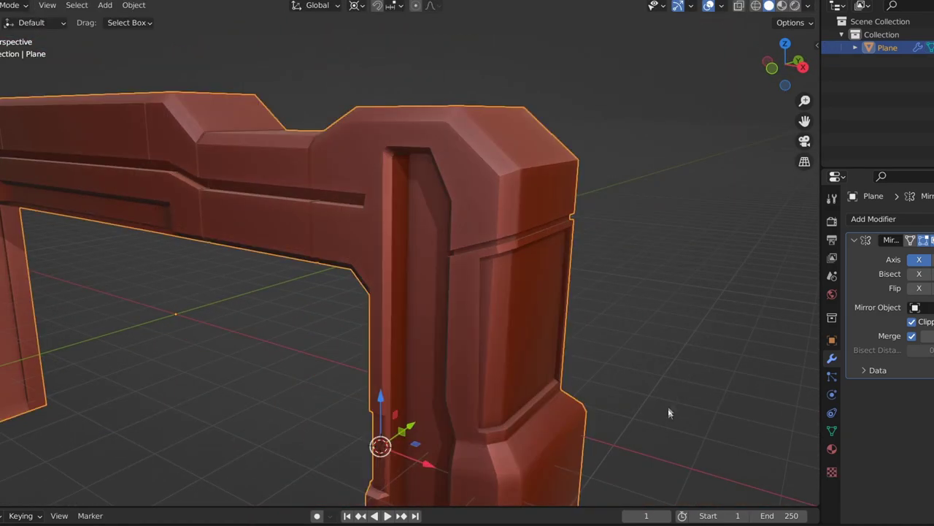
{"action": "middle_click_drag", "start_coordinate": [667, 406], "coordinate": [392, 367]}
{"action": "left_click", "coordinate": [278, 251]}
{"action": "mouse_move", "coordinate": [209, 264]}
{"action": "middle_mouse_down"}
{"action": "mouse_move", "coordinate": [517, 438]}
{"action": "mouse_move", "coordinate": [390, 296]}
{"action": "middle_mouse_up"}
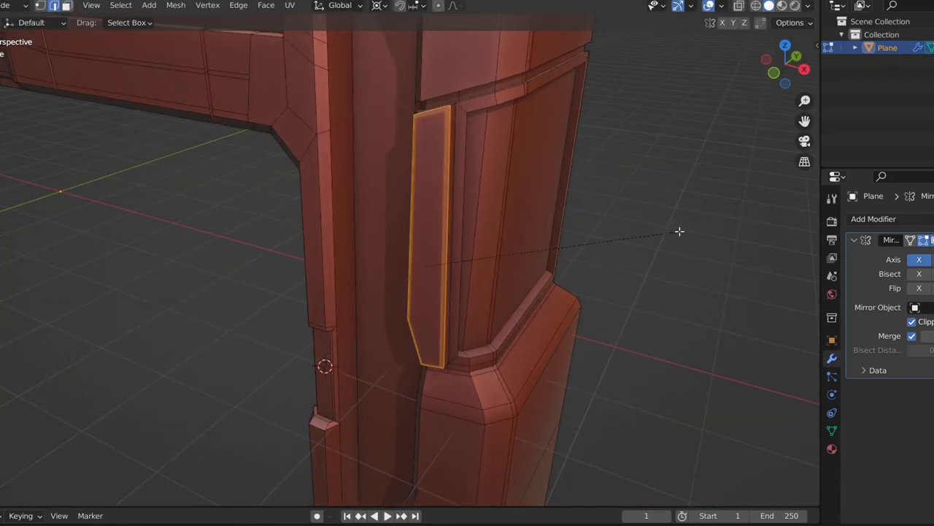
{"action": "key", "text": "Tab"}
Step: Add an extra edge loop across the lower angled panel of the right pillar
{"action": "mouse_move", "coordinate": [637, 326]}
{"action": "middle_mouse_down"}
{"action": "mouse_move", "coordinate": [546, 316]}
{"action": "mouse_move", "coordinate": [434, 351]}
{"action": "middle_mouse_up"}
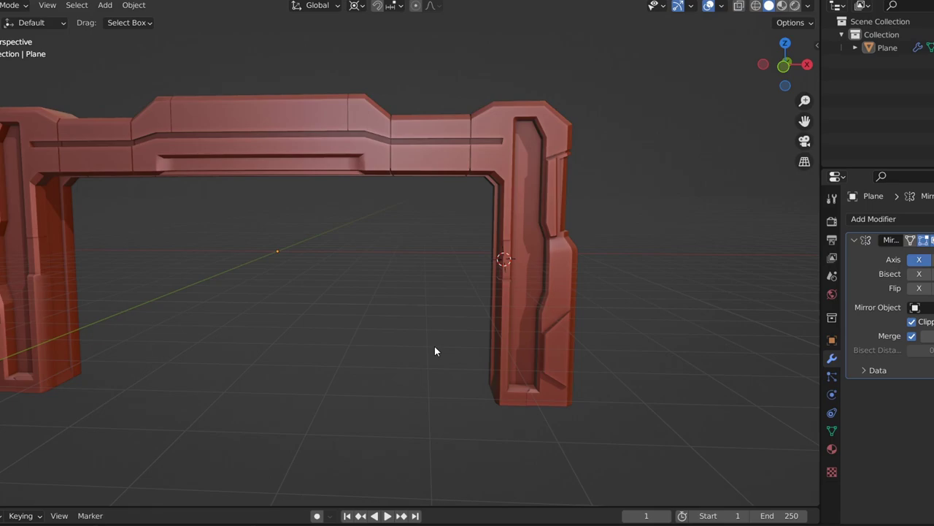
{"action": "key", "text": "Tab"}
{"action": "mouse_move", "coordinate": [433, 347]}
{"action": "middle_mouse_down"}
{"action": "mouse_move", "coordinate": [519, 401]}
{"action": "mouse_move", "coordinate": [418, 333]}
{"action": "middle_mouse_up"}
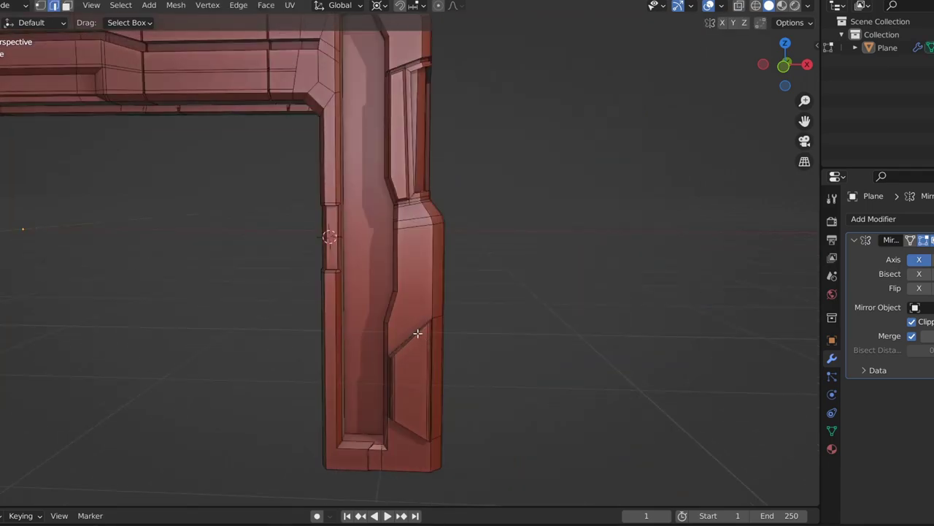
{"action": "left_click", "coordinate": [412, 332]}
{"action": "scroll", "coordinate": [566, 300], "scroll_direction": "up", "scroll_amount": 5}
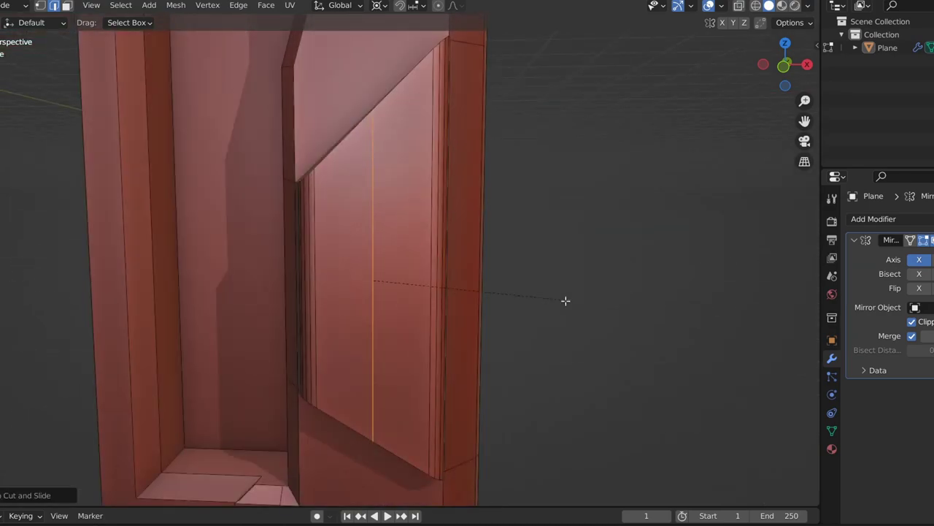
{"action": "scroll", "coordinate": [547, 401], "scroll_direction": "down", "scroll_amount": 5}
{"action": "middle_click_drag", "start_coordinate": [471, 344], "coordinate": [427, 257]}
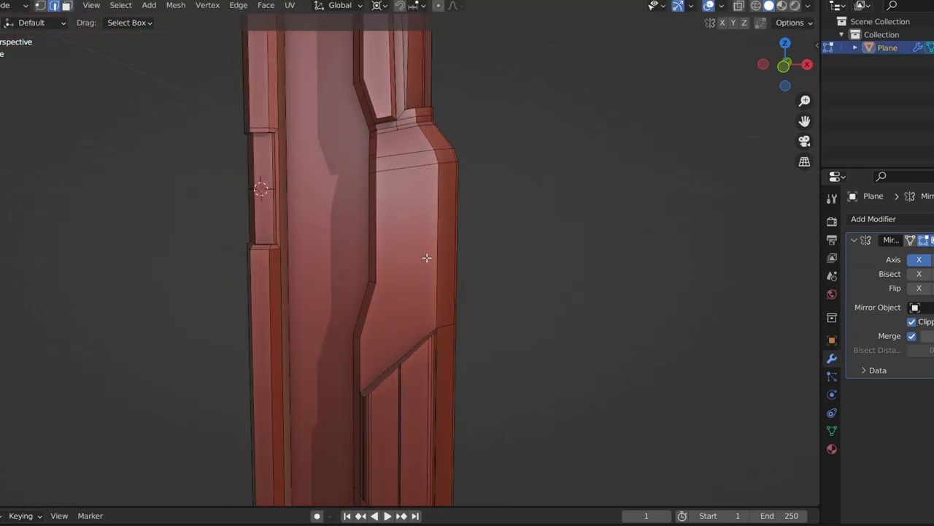
Step: Snap the 3D cursor to the new edge loop and return to Object Mode to view the mirrored arch
{"action": "key", "text": "shift+s"}
{"action": "left_click", "coordinate": [561, 355]}
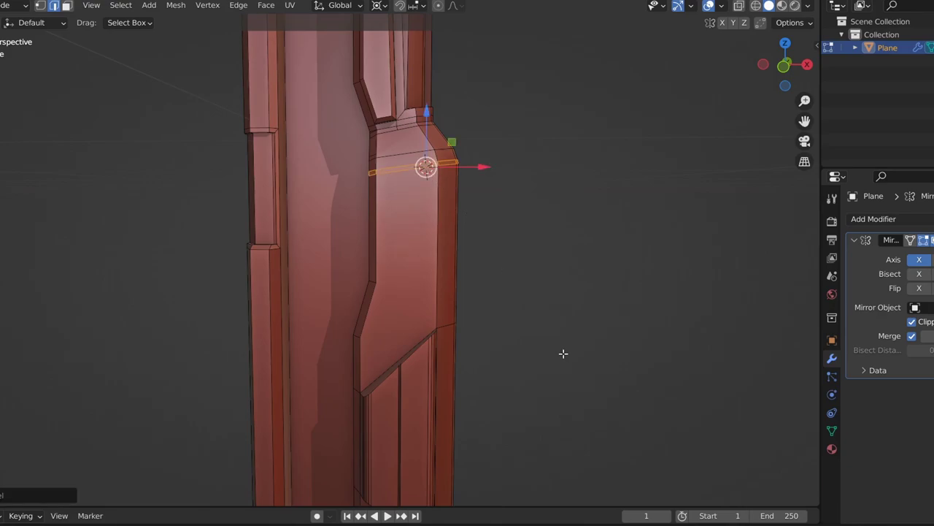
{"action": "key", "text": "Tab"}
{"action": "mouse_move", "coordinate": [505, 344]}
{"action": "middle_mouse_down"}
{"action": "mouse_move", "coordinate": [536, 371]}
{"action": "mouse_move", "coordinate": [389, 294]}
{"action": "mouse_move", "coordinate": [366, 316]}
{"action": "mouse_move", "coordinate": [354, 294]}
{"action": "middle_mouse_up"}
{"action": "scroll", "coordinate": [364, 306], "scroll_direction": "down", "scroll_amount": 5}
{"action": "scroll", "coordinate": [318, 296], "scroll_direction": "up", "scroll_amount": 4}
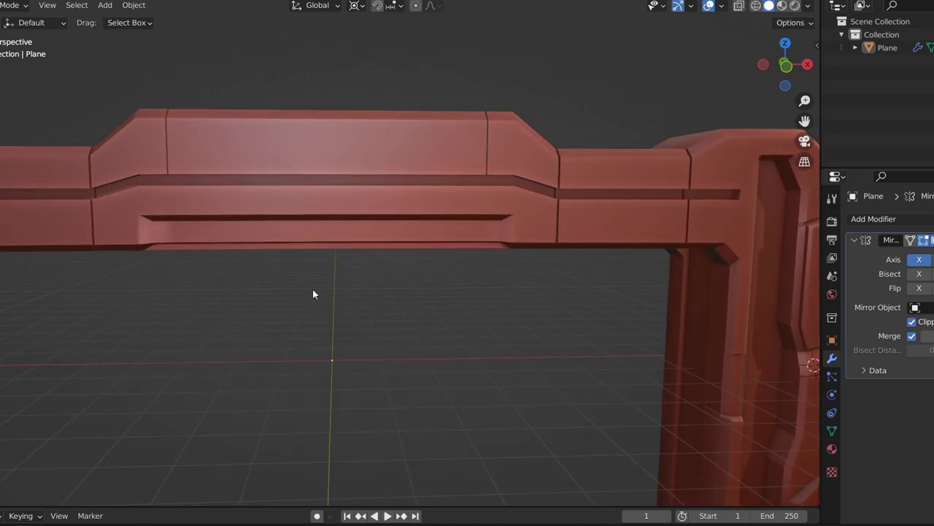
Step: Enter Edit Mode on the arch and zoom in on the inner corner and top beams
{"action": "scroll", "coordinate": [365, 321], "scroll_direction": "down", "scroll_amount": 3}
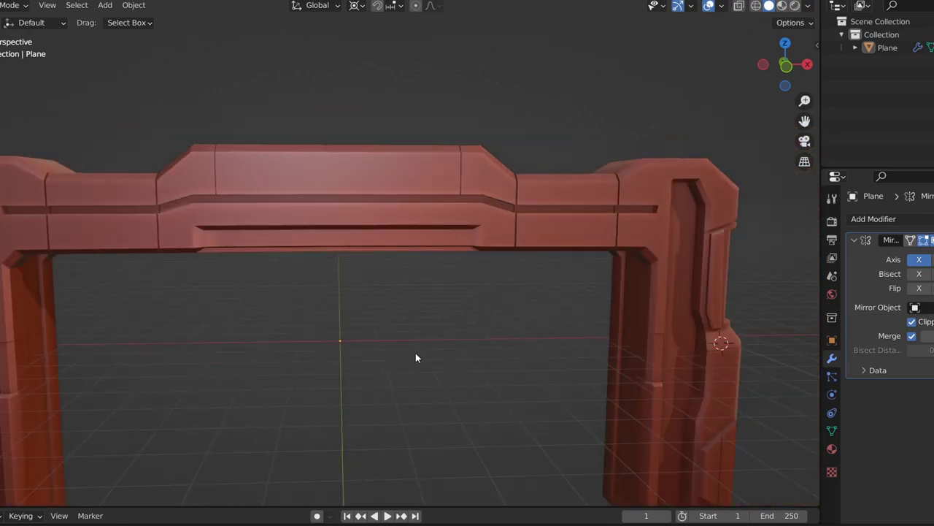
{"action": "middle_click_drag", "start_coordinate": [417, 357], "coordinate": [424, 334]}
{"action": "scroll", "coordinate": [431, 292], "scroll_direction": "up", "scroll_amount": 3}
{"action": "key", "text": "Tab"}
{"action": "mouse_move", "coordinate": [441, 239]}
{"action": "middle_mouse_down"}
{"action": "mouse_move", "coordinate": [471, 223]}
{"action": "mouse_move", "coordinate": [302, 236]}
{"action": "middle_mouse_up"}
{"action": "scroll", "coordinate": [473, 222], "scroll_direction": "up", "scroll_amount": 2}
{"action": "scroll", "coordinate": [299, 232], "scroll_direction": "up", "scroll_amount": 2}
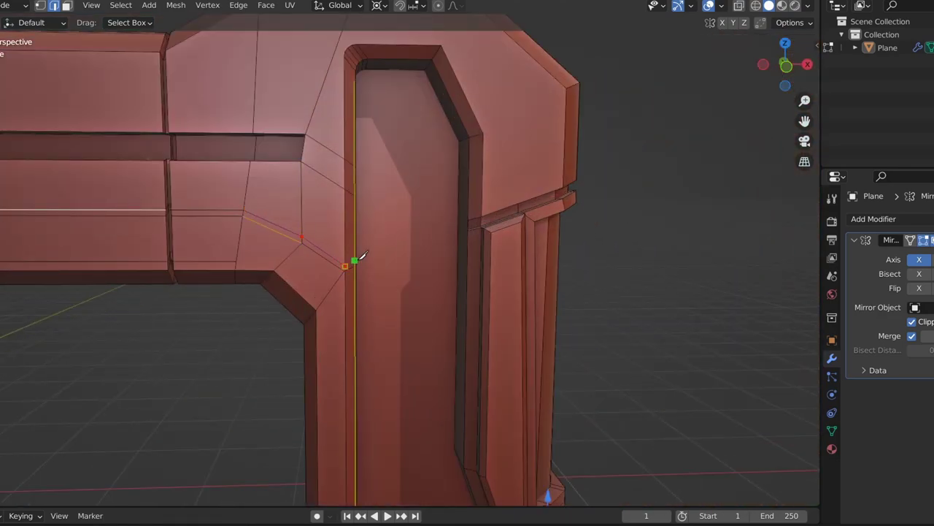
{"action": "scroll", "coordinate": [362, 297], "scroll_direction": "up", "scroll_amount": 4}
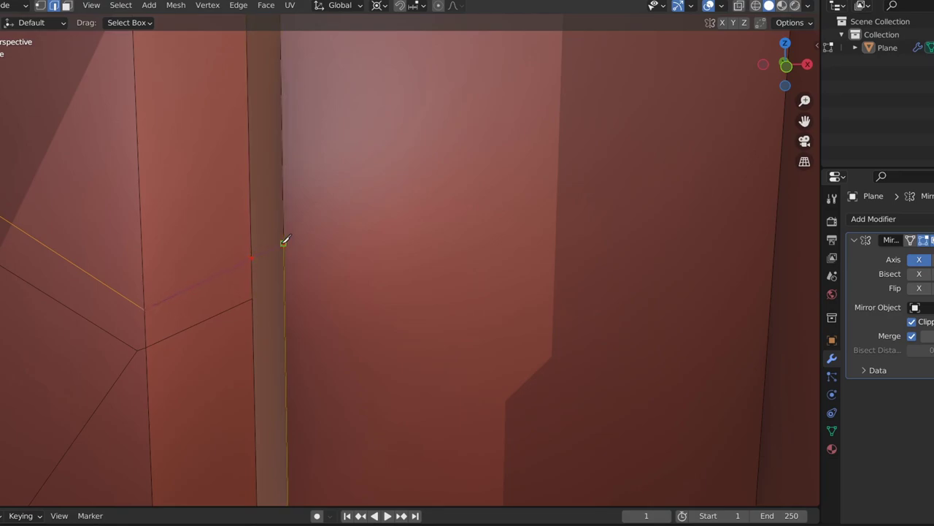
{"action": "scroll", "coordinate": [238, 283], "scroll_direction": "down", "scroll_amount": 2}
{"action": "middle_click_drag", "start_coordinate": [282, 281], "coordinate": [632, 270]}
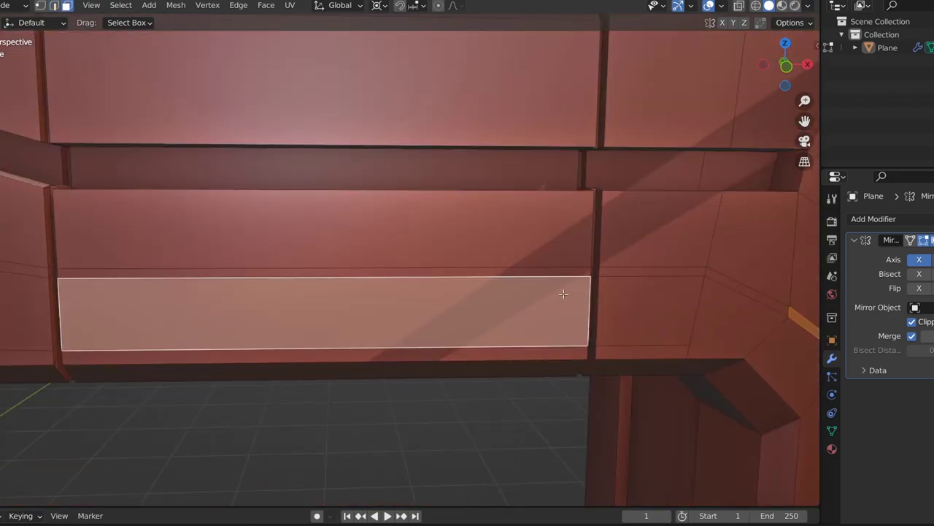
{"action": "middle_click_drag", "start_coordinate": [559, 292], "coordinate": [253, 294]}
{"action": "scroll", "coordinate": [417, 291], "scroll_direction": "down", "scroll_amount": 5}
Step: Snap the cursor to the beam's edge loop and scale the loop by 0 to flatten it level
{"action": "key", "text": "s"}
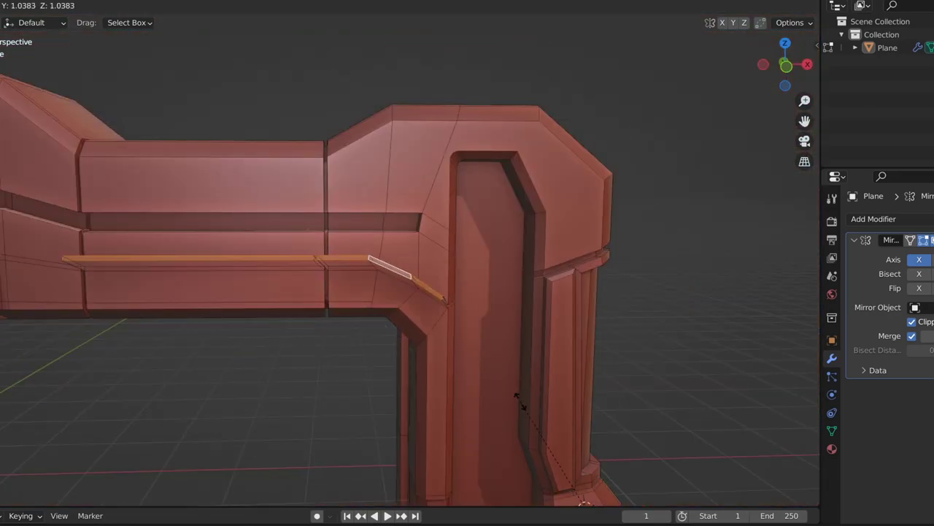
{"action": "right_click", "coordinate": [494, 391]}
{"action": "key", "text": "ctrl+grave"}
{"action": "mouse_move", "coordinate": [490, 423]}
{"action": "middle_mouse_down"}
{"action": "mouse_move", "coordinate": [424, 372]}
{"action": "mouse_move", "coordinate": [204, 307]}
{"action": "mouse_move", "coordinate": [280, 367]}
{"action": "middle_mouse_up"}
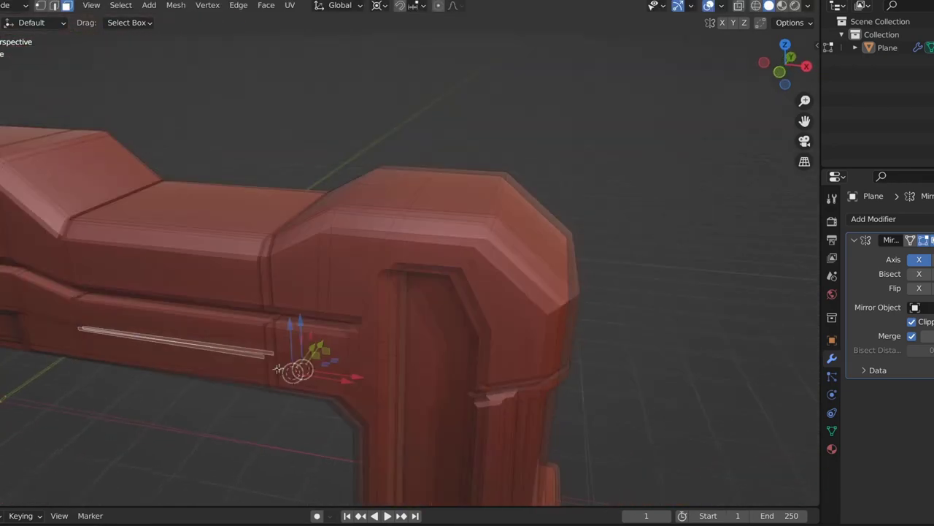
{"action": "scroll", "coordinate": [280, 367], "scroll_direction": "up", "scroll_amount": 3}
{"action": "key", "text": "shift+s"}
{"action": "left_click", "coordinate": [325, 504]}
{"action": "key", "text": "s"}
{"action": "key", "text": "0"}
{"action": "key", "text": "Return"}
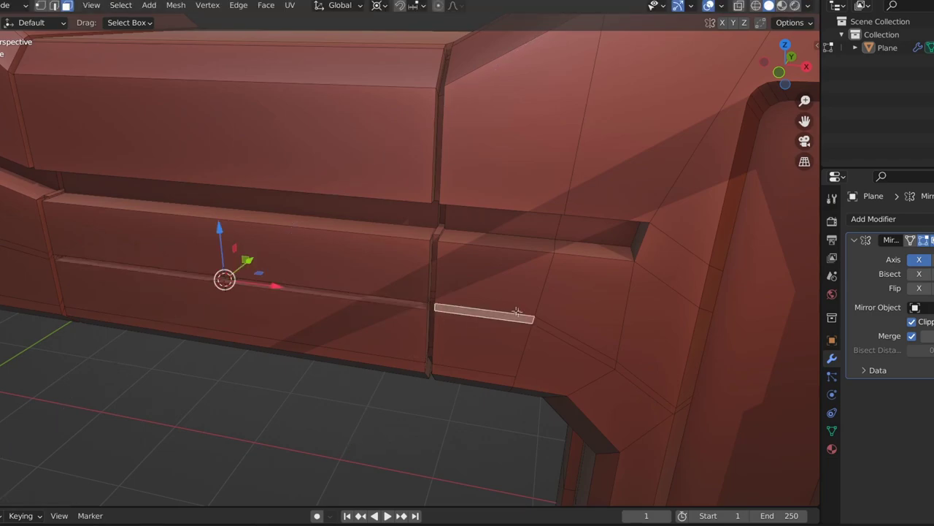
Step: Return to Object Mode and switch to the Numpad 1 front view of the whole arch
{"action": "key", "text": "Tab"}
{"action": "scroll", "coordinate": [591, 452], "scroll_direction": "down", "scroll_amount": 3}
{"action": "mouse_move", "coordinate": [585, 442]}
{"action": "middle_mouse_down"}
{"action": "mouse_move", "coordinate": [443, 377]}
{"action": "mouse_move", "coordinate": [373, 425]}
{"action": "mouse_move", "coordinate": [373, 473]}
{"action": "middle_mouse_up"}
{"action": "scroll", "coordinate": [431, 374], "scroll_direction": "down", "scroll_amount": 2}
{"action": "key", "text": "KP_1"}
{"action": "key", "text": "shift+a"}
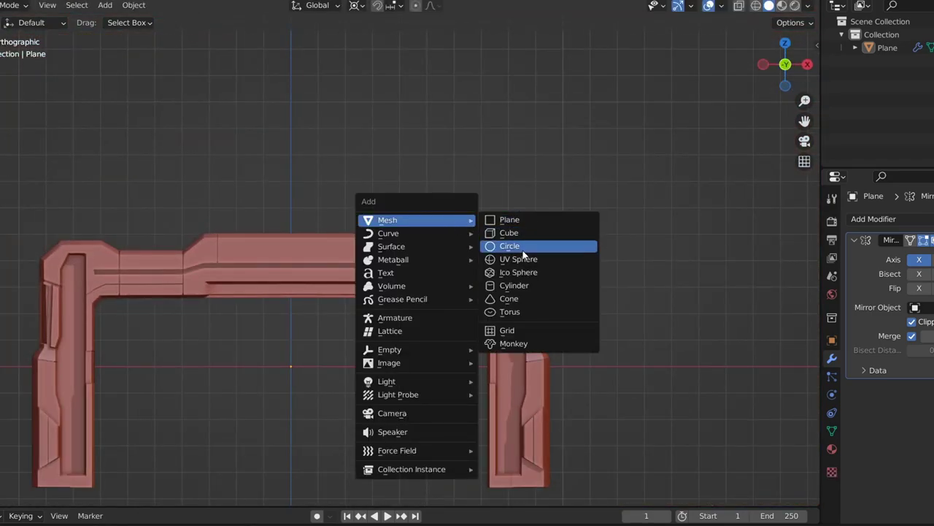
Step: Add a mesh circle above the beam, aligned to face the view
{"action": "key", "text": "Escape"}
{"action": "right_click", "coordinate": [514, 207], "text": "shift"}
{"action": "key", "text": "shift+a"}
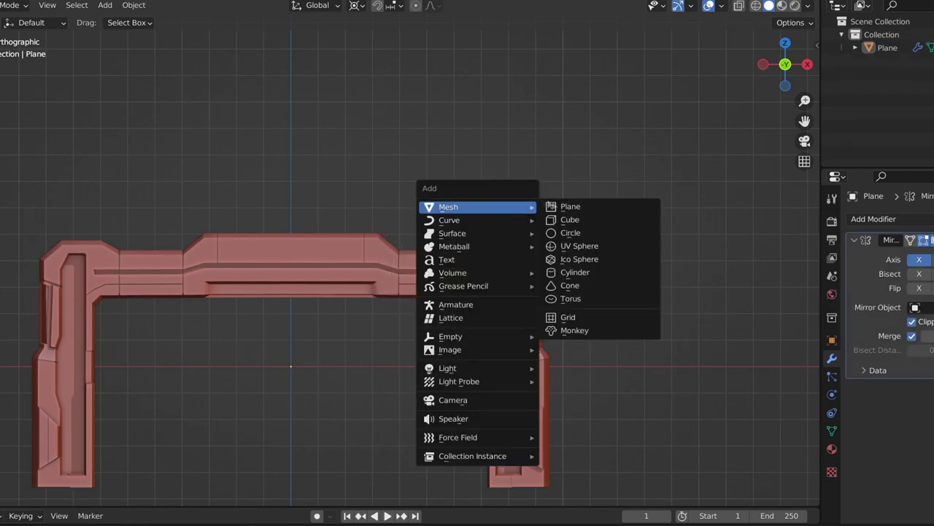
{"action": "left_click", "coordinate": [568, 232]}
{"action": "left_click", "coordinate": [102, 410]}
{"action": "left_click", "coordinate": [103, 423]}
{"action": "scroll", "coordinate": [584, 238], "scroll_direction": "up", "scroll_amount": 3}
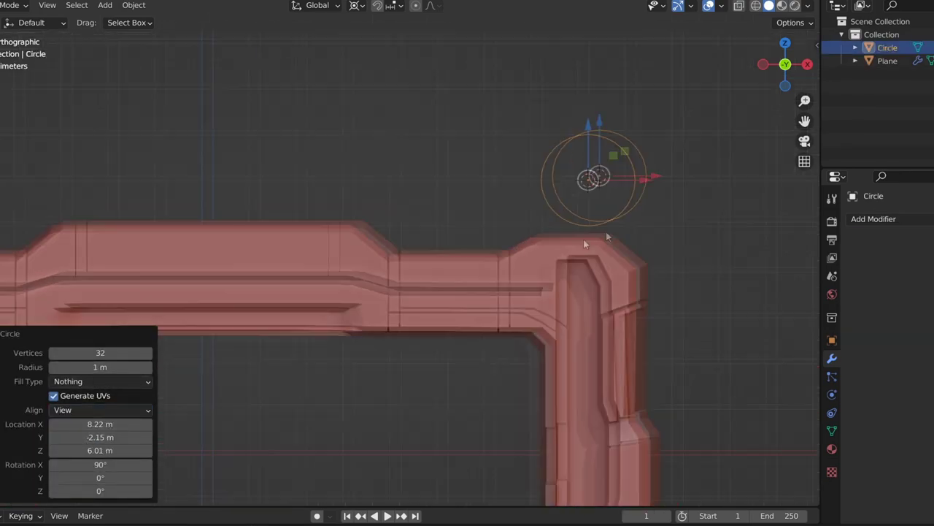
{"action": "middle_click_drag", "start_coordinate": [584, 239], "coordinate": [451, 272], "text": "shift"}
Step: Fill the circle with a face and inset it as individual faces
{"action": "key", "text": "Tab"}
{"action": "key", "text": "f"}
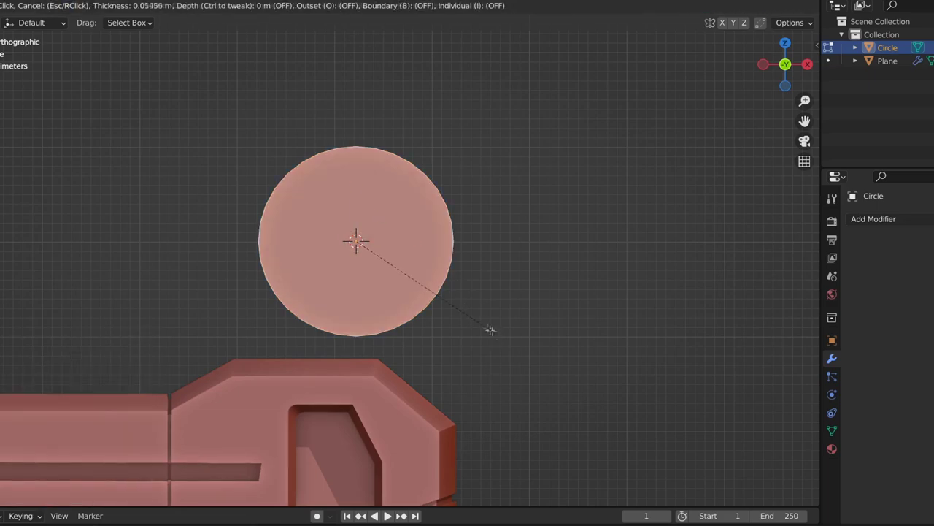
{"action": "left_click", "coordinate": [490, 327]}
{"action": "left_click", "coordinate": [54, 476]}
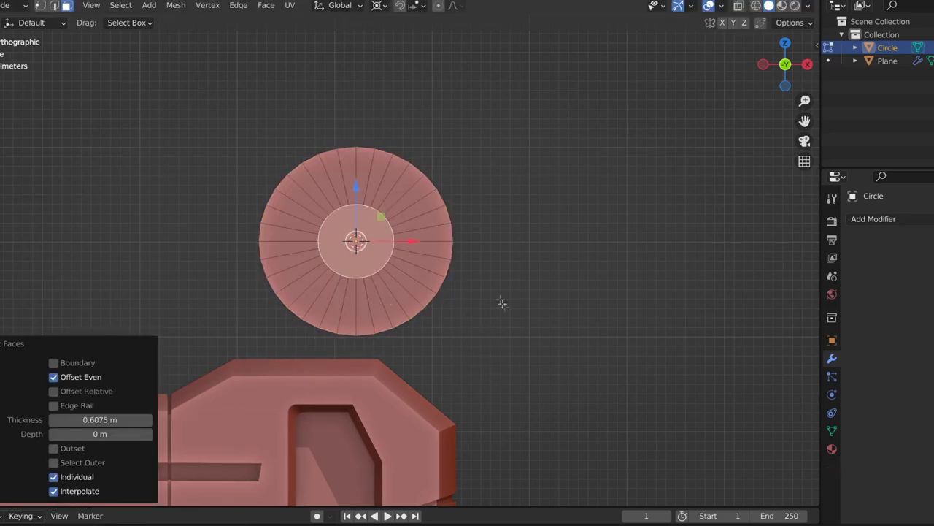
{"action": "scroll", "coordinate": [402, 369], "scroll_direction": "up", "scroll_amount": 3}
{"action": "mouse_move", "coordinate": [488, 340]}
{"action": "middle_mouse_down"}
{"action": "mouse_move", "coordinate": [402, 370]}
{"action": "mouse_move", "coordinate": [394, 346]}
{"action": "mouse_move", "coordinate": [475, 327]}
{"action": "middle_mouse_up"}
Step: Shrink the inner face and extrude it along the normal into a cylinder
{"action": "key", "text": "s"}
{"action": "left_click", "coordinate": [474, 394]}
{"action": "scroll", "coordinate": [454, 394], "scroll_direction": "down", "scroll_amount": 3}
{"action": "key", "text": "e"}
{"action": "left_click", "coordinate": [454, 393]}
{"action": "scroll", "coordinate": [402, 387], "scroll_direction": "down", "scroll_amount": 3}
{"action": "key", "text": "Tab"}
{"action": "scroll", "coordinate": [475, 327], "scroll_direction": "down", "scroll_amount": 3}
Step: Duplicate the cylinder, reposition the copy and shrink it smaller
{"action": "key", "text": "shift+d"}
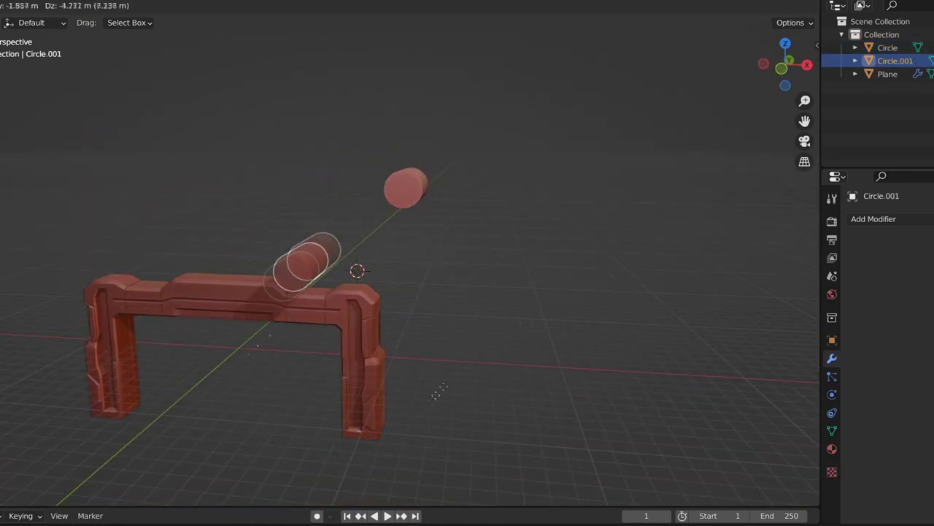
{"action": "left_click", "coordinate": [453, 377]}
{"action": "scroll", "coordinate": [370, 409], "scroll_direction": "up", "scroll_amount": 3}
{"action": "key", "text": "g"}
{"action": "left_click", "coordinate": [229, 427]}
{"action": "key", "text": "Tab"}
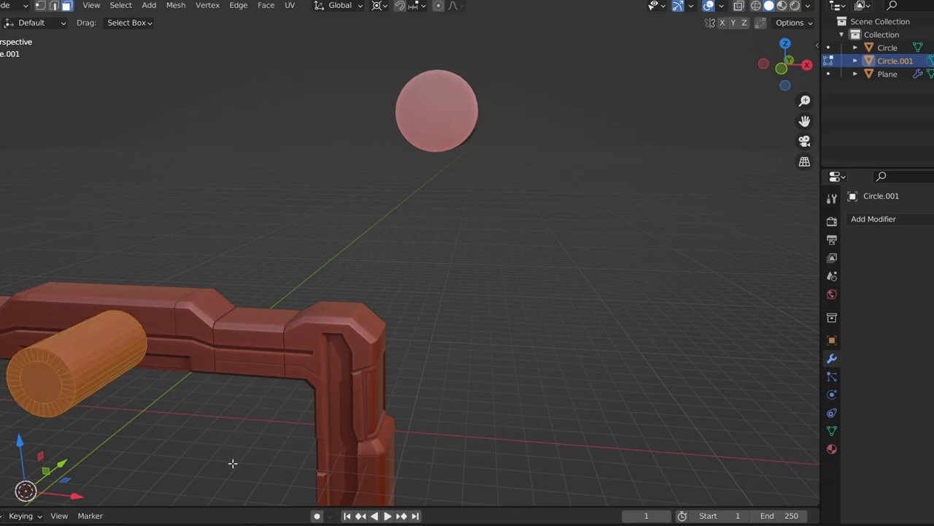
{"action": "key", "text": "s"}
{"action": "left_click", "coordinate": [88, 358]}
Step: Move the small cylinder along Y, snap the 3D cursor to it and scale it slightly
{"action": "scroll", "coordinate": [146, 329], "scroll_direction": "up", "scroll_amount": 3}
{"action": "key", "text": "g"}
{"action": "key", "text": "y"}
{"action": "left_click", "coordinate": [190, 306]}
{"action": "scroll", "coordinate": [219, 292], "scroll_direction": "up", "scroll_amount": 3}
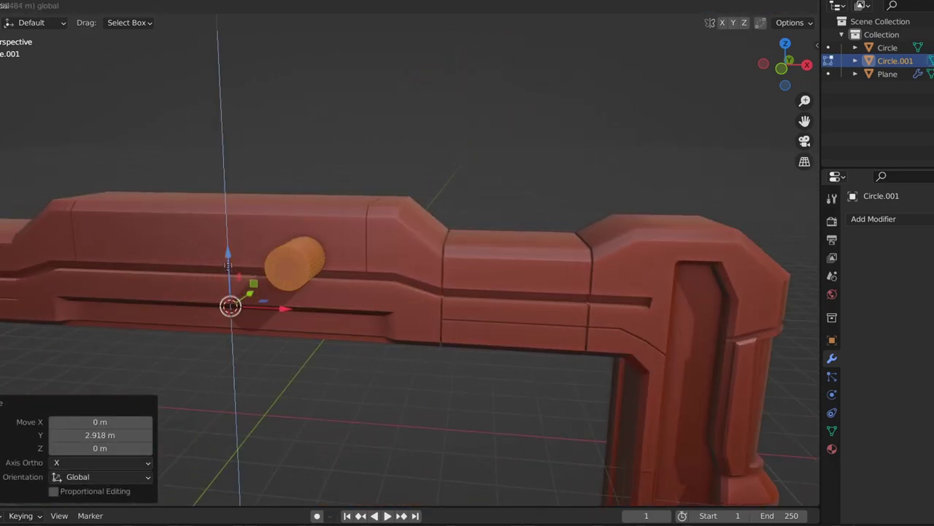
{"action": "scroll", "coordinate": [228, 264], "scroll_direction": "down", "scroll_amount": 2}
{"action": "key", "text": "shift+s"}
{"action": "left_click", "coordinate": [292, 390]}
{"action": "key", "text": "s"}
{"action": "left_click", "coordinate": [380, 324]}
Step: Raise the small cylinder along Z to its height on the beam
{"action": "key", "text": "shift+s"}
{"action": "left_click", "coordinate": [379, 348]}
{"action": "key", "text": "g"}
{"action": "key", "text": "z"}
{"action": "key", "text": "Tab"}
{"action": "left_click", "coordinate": [690, 267]}
Step: Add a Boolean modifier to the arch using Circle.001 as the cutter
{"action": "left_click", "coordinate": [874, 219]}
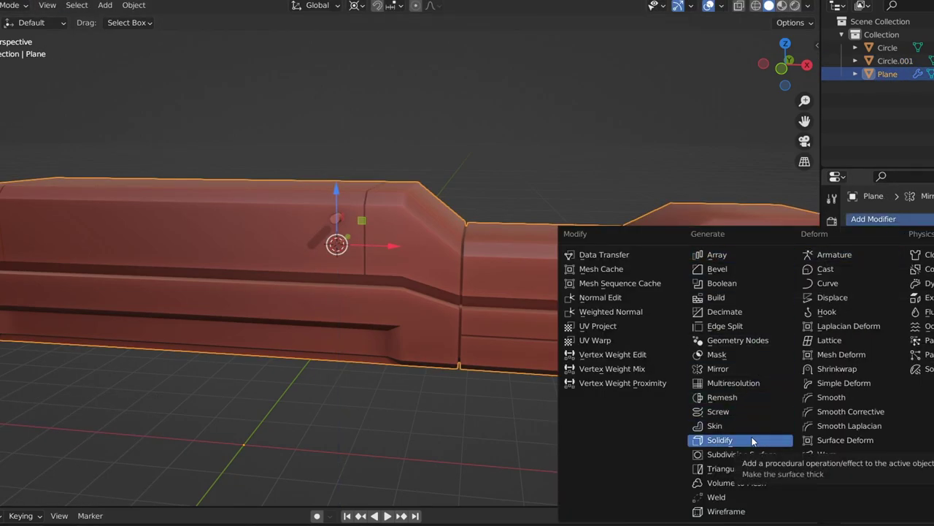
{"action": "left_click", "coordinate": [754, 283]}
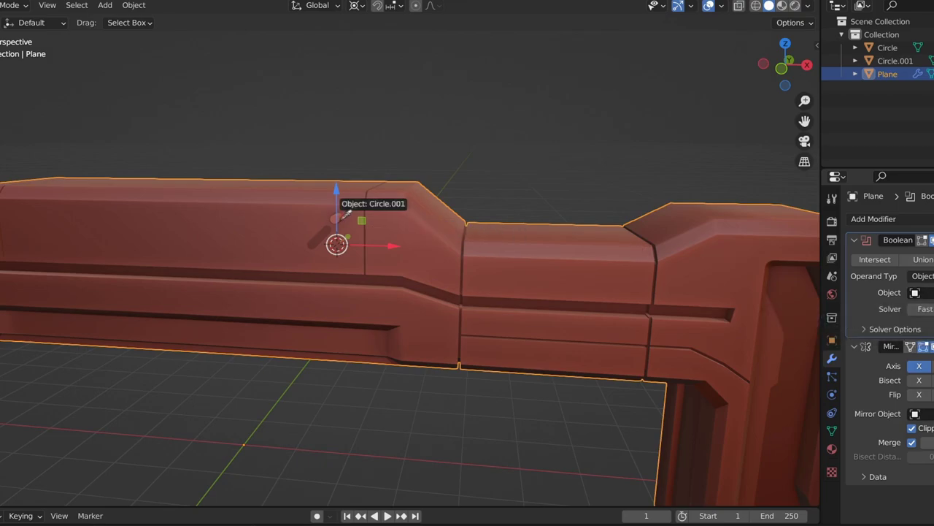
{"action": "left_click", "coordinate": [337, 219]}
Step: Shift the Circle.001 cutter along Y into the beam front
{"action": "middle_click_drag", "start_coordinate": [322, 365], "coordinate": [409, 314]}
{"action": "left_click", "coordinate": [490, 223]}
{"action": "key", "text": "g"}
{"action": "key", "text": "y"}
{"action": "left_click", "coordinate": [344, 350]}
{"action": "scroll", "coordinate": [344, 350], "scroll_direction": "up", "scroll_amount": 2}
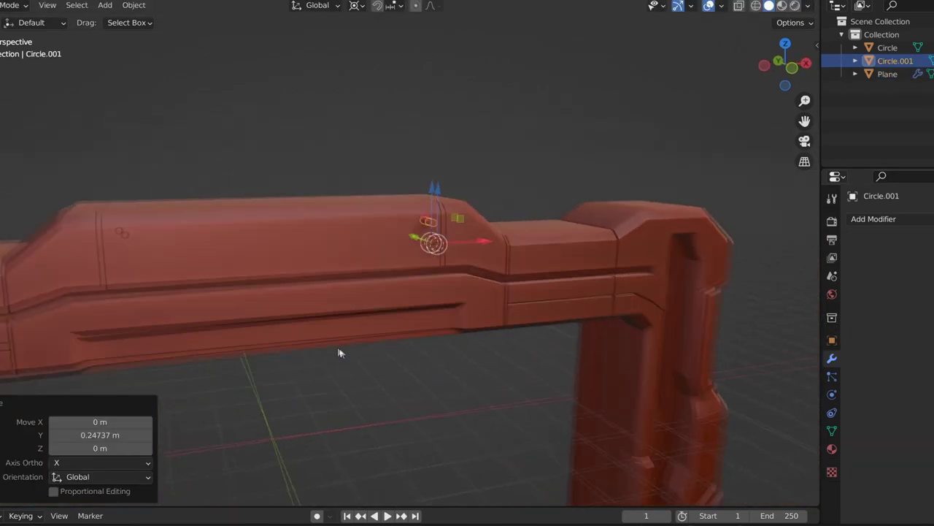
{"action": "scroll", "coordinate": [379, 312], "scroll_direction": "up", "scroll_amount": 2}
Step: Lower the cutter geometry along Z and place a duplicated cutter along the beam
{"action": "key", "text": "Tab"}
{"action": "key", "text": "g"}
{"action": "key", "text": "z"}
{"action": "left_click", "coordinate": [446, 224]}
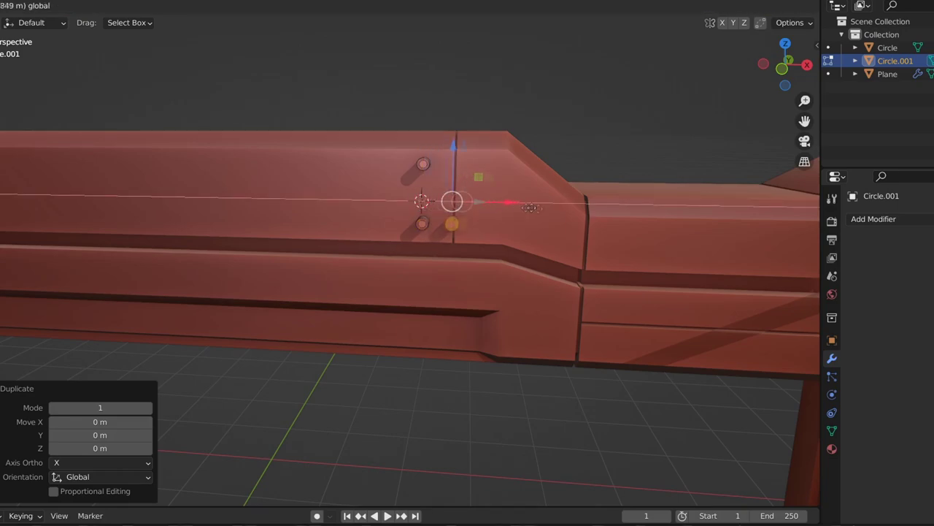
{"action": "left_click", "coordinate": [570, 321]}
{"action": "scroll", "coordinate": [569, 321], "scroll_direction": "down", "scroll_amount": 3}
{"action": "scroll", "coordinate": [536, 324], "scroll_direction": "down", "scroll_amount": 2}
{"action": "key", "text": "Tab"}
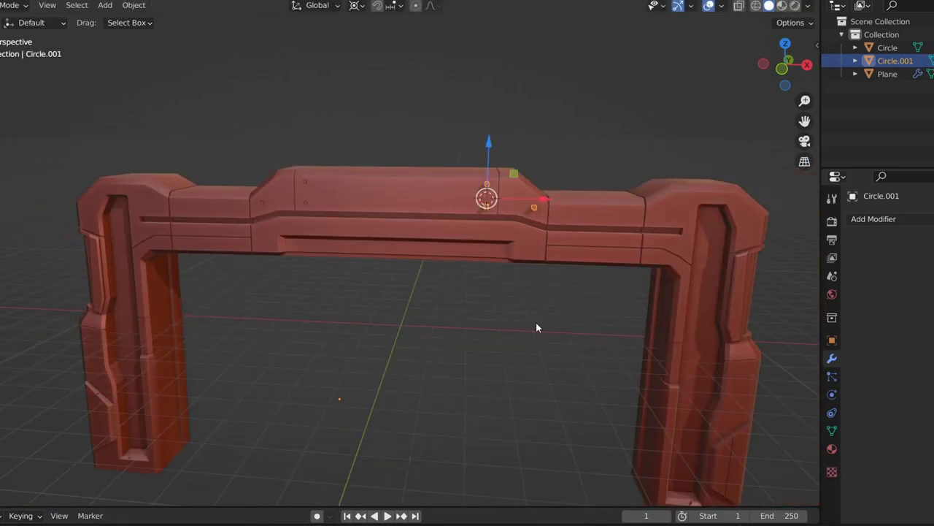
Step: Copy a knob along X toward the right pillar corner
{"action": "scroll", "coordinate": [633, 218], "scroll_direction": "up", "scroll_amount": 3}
{"action": "middle_click_drag", "start_coordinate": [676, 312], "coordinate": [423, 248]}
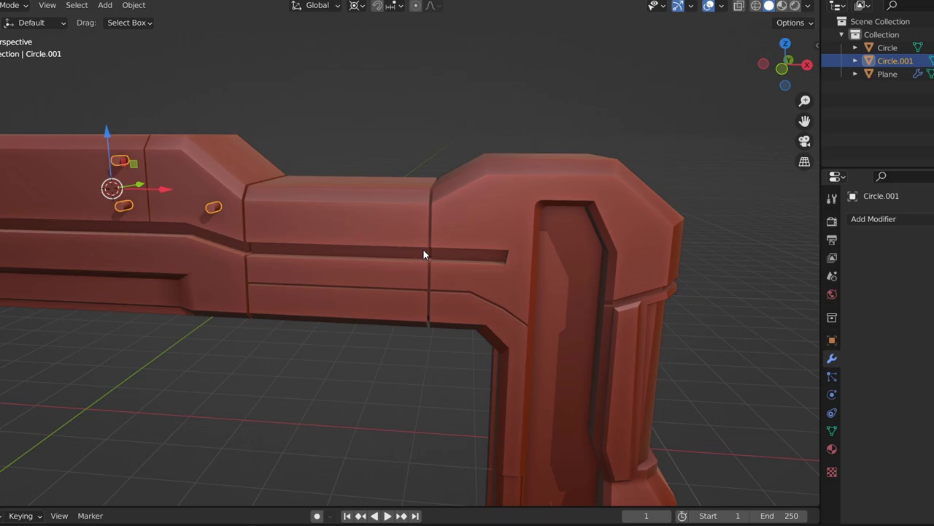
{"action": "key", "text": "Tab"}
{"action": "key", "text": "shift+d"}
{"action": "key", "text": "x"}
{"action": "left_click", "coordinate": [447, 216]}
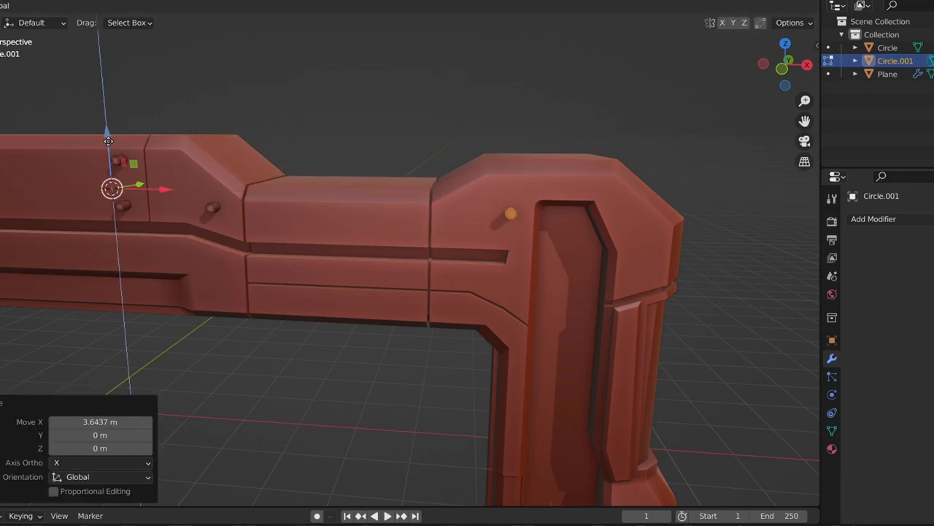
Step: Add two more knob copies lower down the right pillar
{"action": "key", "text": "shift+d"}
{"action": "key", "text": "x"}
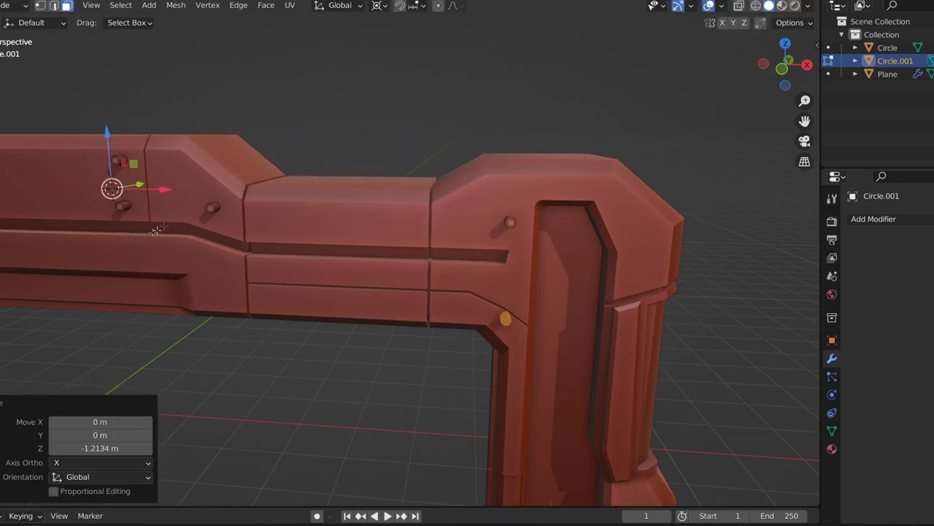
{"action": "left_click", "coordinate": [106, 138]}
{"action": "key", "text": "shift+d"}
{"action": "key", "text": "x"}
{"action": "left_click", "coordinate": [288, 190]}
{"action": "middle_click_drag", "start_coordinate": [292, 219], "coordinate": [332, 346]}
{"action": "key", "text": "Tab"}
{"action": "scroll", "coordinate": [332, 345], "scroll_direction": "down", "scroll_amount": 3}
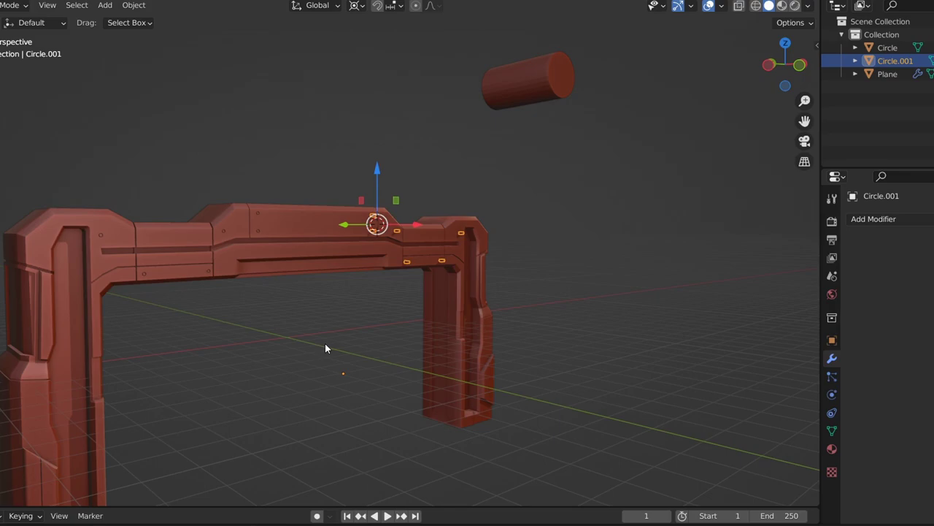
Step: Separate one knob into its own object Circle.002 and move it along X
{"action": "scroll", "coordinate": [326, 346], "scroll_direction": "up", "scroll_amount": 3}
{"action": "left_click", "coordinate": [386, 255]}
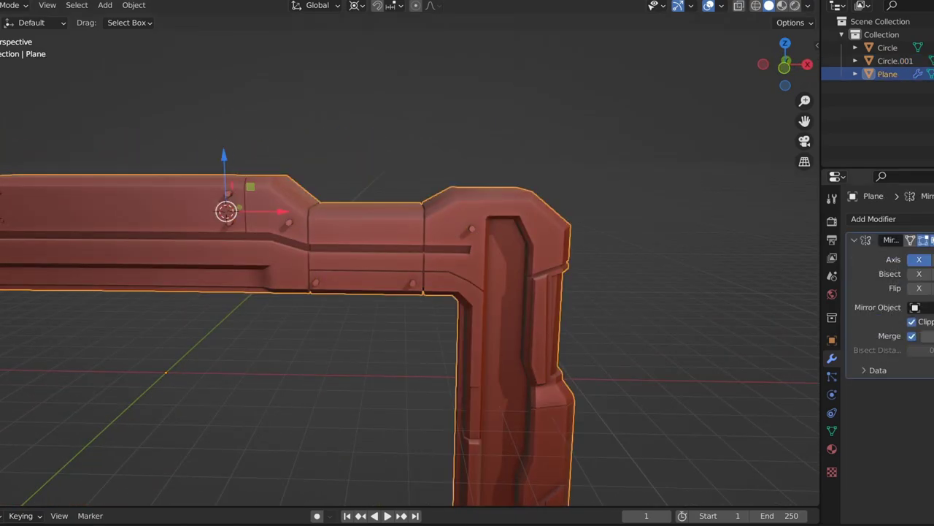
{"action": "left_click", "coordinate": [304, 230]}
{"action": "key", "text": "Tab"}
{"action": "scroll", "coordinate": [281, 294], "scroll_direction": "up", "scroll_amount": 2}
{"action": "key", "text": "l"}
{"action": "key", "text": "p"}
{"action": "key", "text": "Tab"}
{"action": "left_click", "coordinate": [281, 294]}
{"action": "key", "text": "g"}
{"action": "key", "text": "x"}
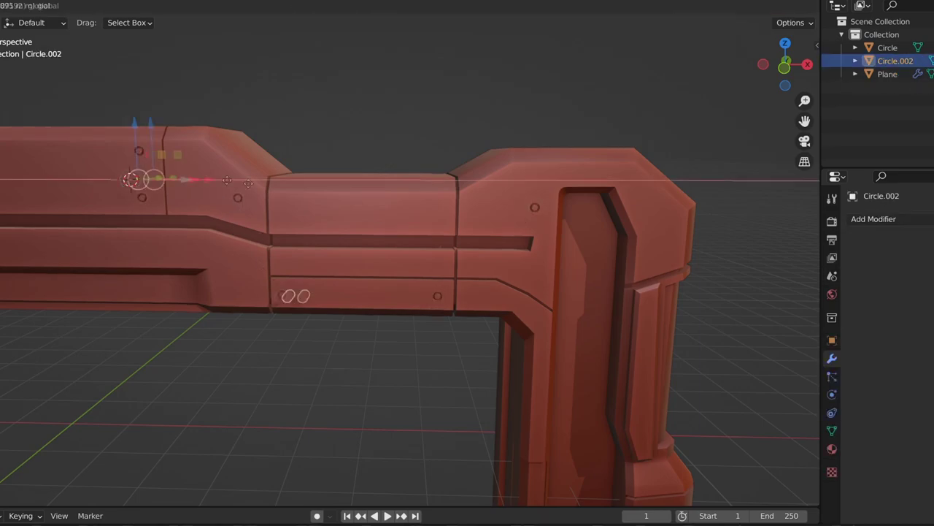
{"action": "left_click", "coordinate": [580, 207]}
Step: Add a second Boolean to the arch above Mirror, targeting Circle.002
{"action": "left_click", "coordinate": [625, 175]}
{"action": "left_click", "coordinate": [874, 218]}
{"action": "left_click", "coordinate": [704, 269]}
{"action": "left_click_drag", "start_coordinate": [898, 387], "coordinate": [898, 239]}
{"action": "left_click", "coordinate": [923, 292]}
{"action": "left_click", "coordinate": [670, 220]}
{"action": "scroll", "coordinate": [644, 307], "scroll_direction": "down", "scroll_amount": 3}
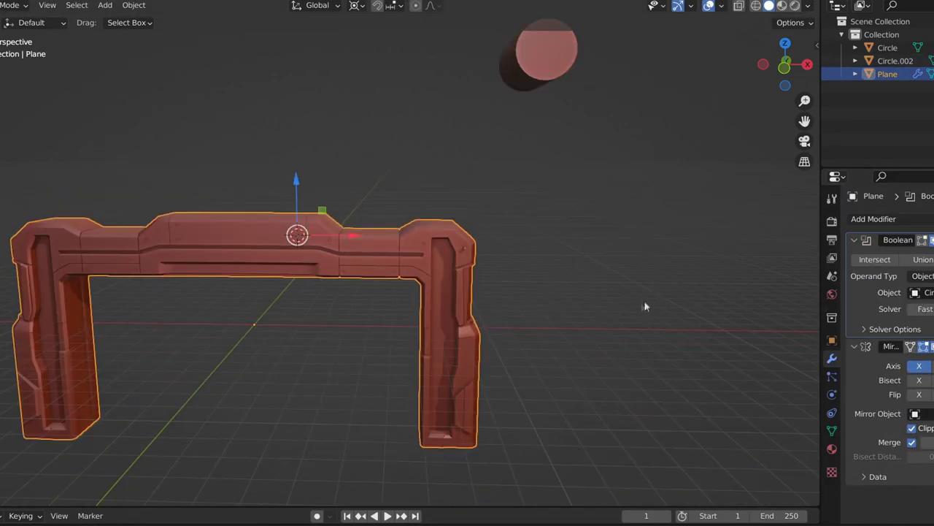
{"action": "scroll", "coordinate": [518, 124], "scroll_direction": "up", "scroll_amount": 2}
Step: In front view, duplicate the Circle.002 knob down the pillar
{"action": "left_click", "coordinate": [527, 107]}
{"action": "key", "text": "KP_1"}
{"action": "scroll", "coordinate": [541, 167], "scroll_direction": "up", "scroll_amount": 3}
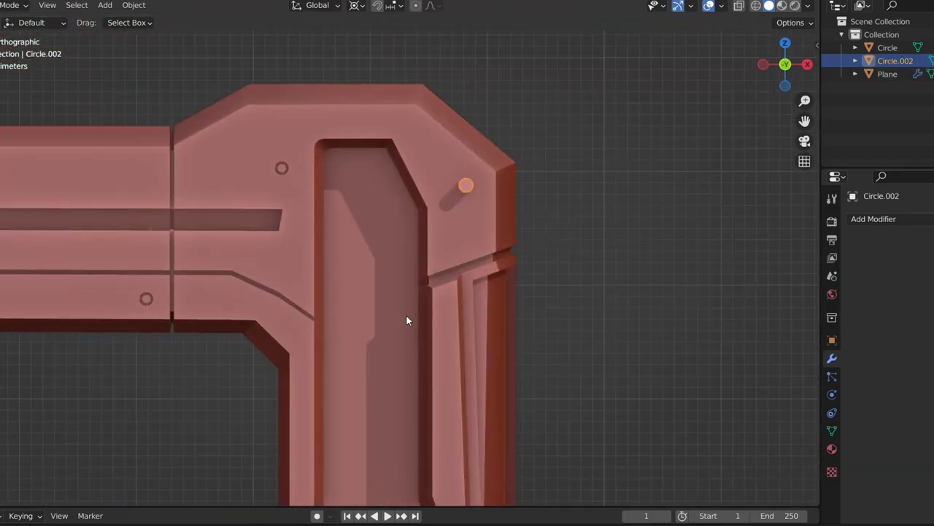
{"action": "key", "text": "shift+d"}
{"action": "left_click", "coordinate": [388, 437]}
{"action": "key", "text": "shift+d"}
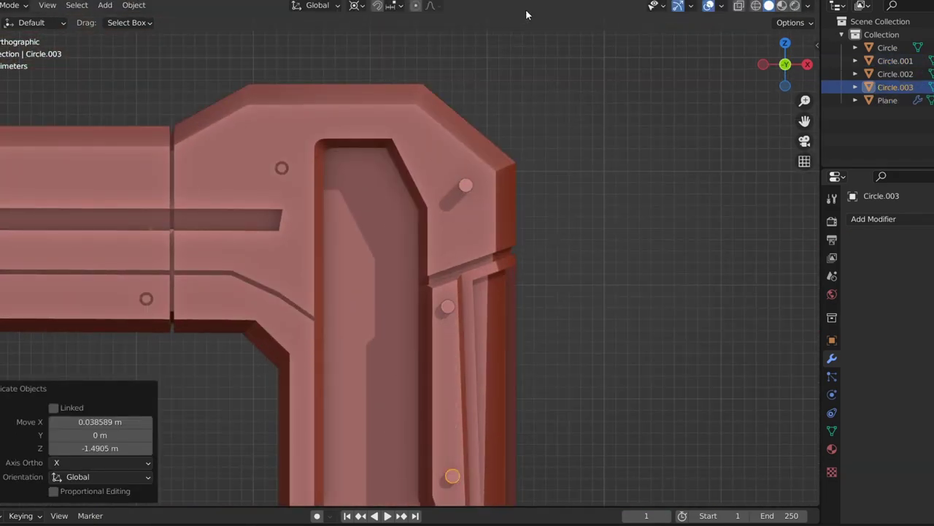
Step: Split the viewport into four views and frame the whole arch in the top view
{"action": "key", "text": "ctrl+alt+q"}
{"action": "scroll", "coordinate": [188, 360], "scroll_direction": "down", "scroll_amount": 3}
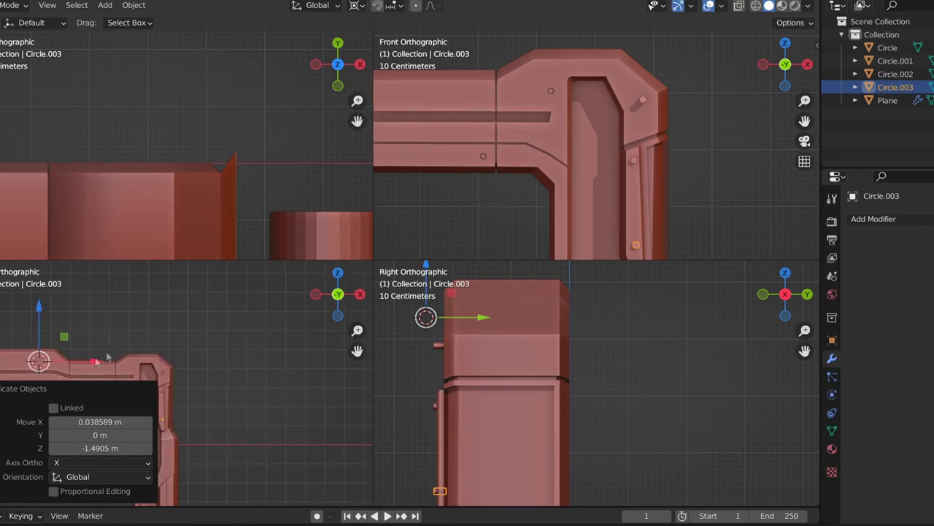
{"action": "scroll", "coordinate": [288, 385], "scroll_direction": "up", "scroll_amount": 3}
{"action": "middle_click_drag", "start_coordinate": [287, 385], "coordinate": [162, 403], "text": "shift"}
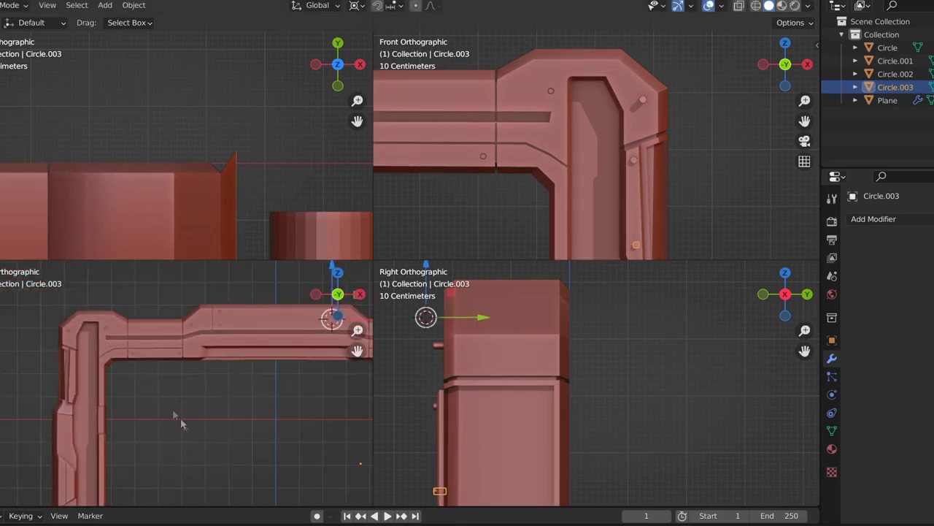
{"action": "scroll", "coordinate": [614, 202], "scroll_direction": "up", "scroll_amount": 1}
{"action": "scroll", "coordinate": [615, 197], "scroll_direction": "down", "scroll_amount": 2}
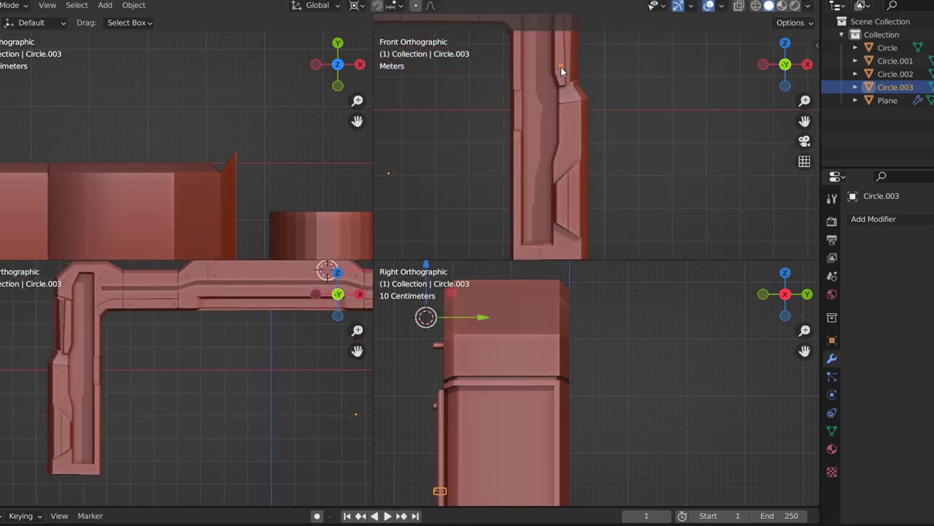
Step: Duplicate the bolt cutter Circle.003 and move the copy along Z and Y toward the pillar
{"action": "key", "text": "shift+d"}
{"action": "key", "text": "Return"}
{"action": "middle_click_drag", "start_coordinate": [526, 146], "coordinate": [477, 250]}
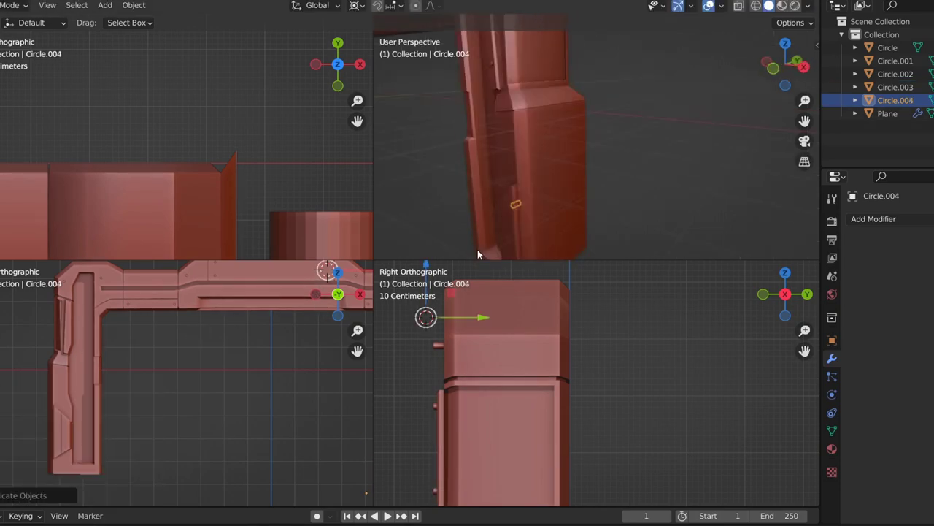
{"action": "key", "text": "g"}
{"action": "key", "text": "z"}
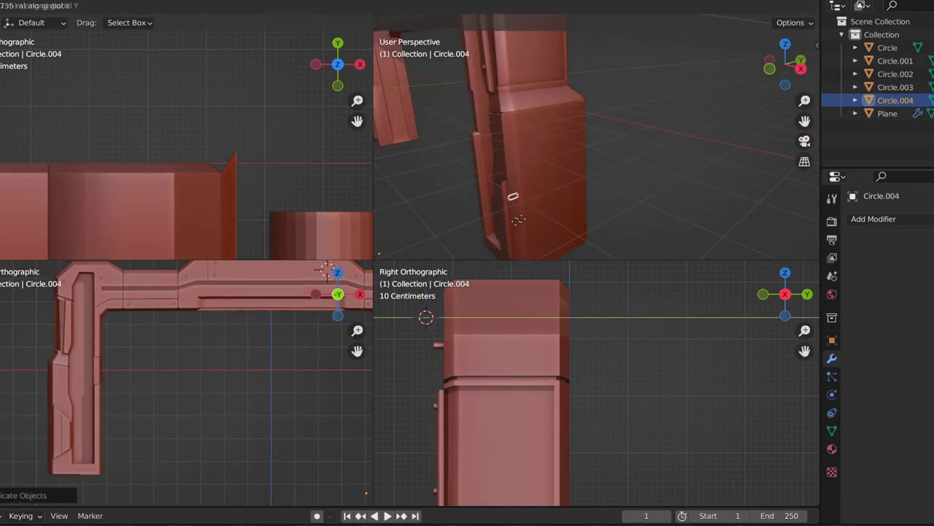
{"action": "left_click", "coordinate": [518, 219]}
{"action": "scroll", "coordinate": [475, 175], "scroll_direction": "up", "scroll_amount": 2}
{"action": "scroll", "coordinate": [475, 176], "scroll_direction": "up", "scroll_amount": 3}
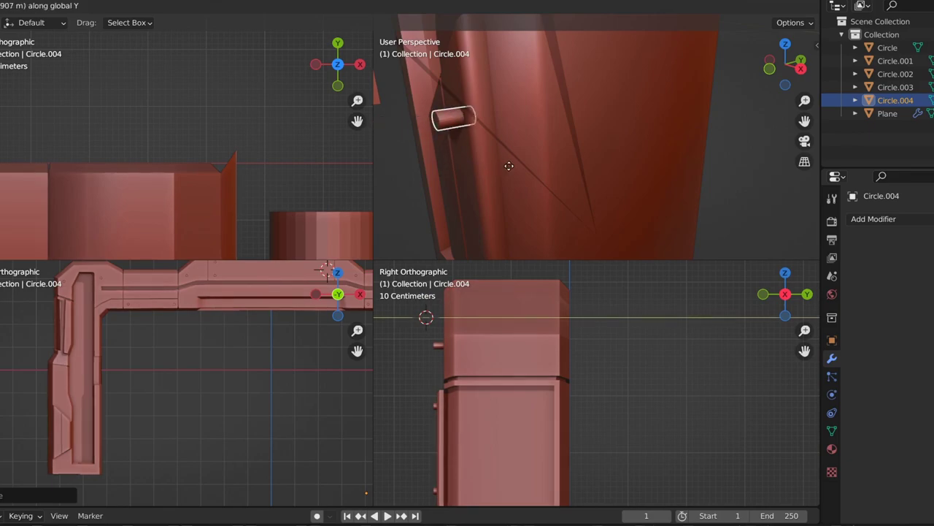
{"action": "left_click", "coordinate": [509, 165]}
Step: Fine-tune the copied cutter's placement on the right pillar's angled panel
{"action": "scroll", "coordinate": [163, 407], "scroll_direction": "up", "scroll_amount": 3}
{"action": "scroll", "coordinate": [226, 368], "scroll_direction": "down", "scroll_amount": 1}
{"action": "mouse_move", "coordinate": [455, 169]}
{"action": "middle_mouse_down"}
{"action": "mouse_move", "coordinate": [555, 185]}
{"action": "mouse_move", "coordinate": [532, 177]}
{"action": "middle_mouse_up"}
{"action": "key", "text": "g"}
{"action": "left_click", "coordinate": [546, 183]}
Step: Check which object the arch's Boolean uses to cut, alongside the new Circle.004 cylinder
{"action": "left_click", "coordinate": [532, 178]}
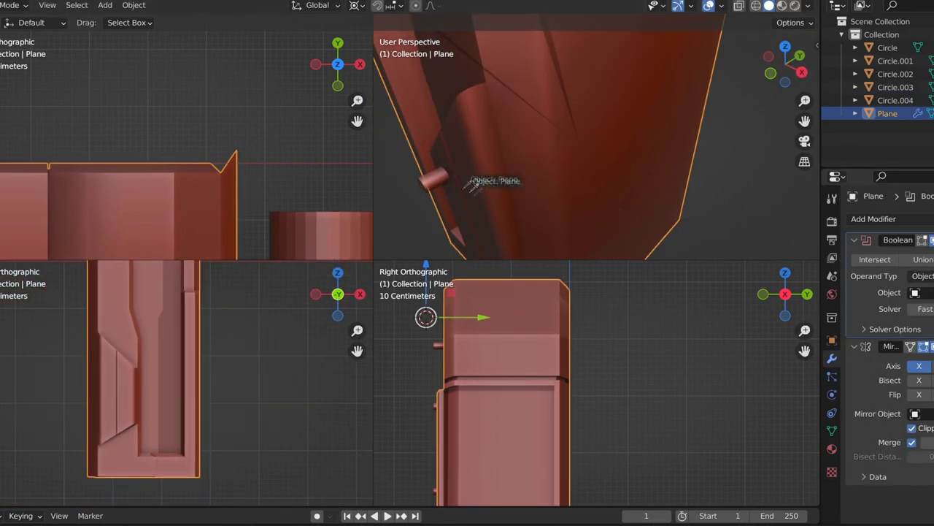
{"action": "middle_click_drag", "start_coordinate": [455, 237], "coordinate": [567, 154]}
{"action": "left_click", "coordinate": [539, 111]}
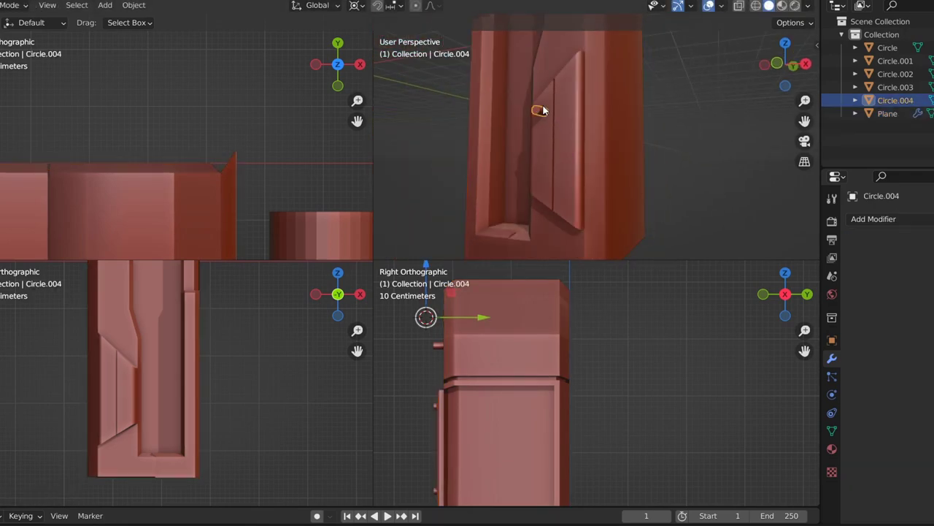
{"action": "middle_click_drag", "start_coordinate": [546, 111], "coordinate": [560, 198]}
{"action": "left_click", "coordinate": [560, 198]}
{"action": "left_click", "coordinate": [923, 292]}
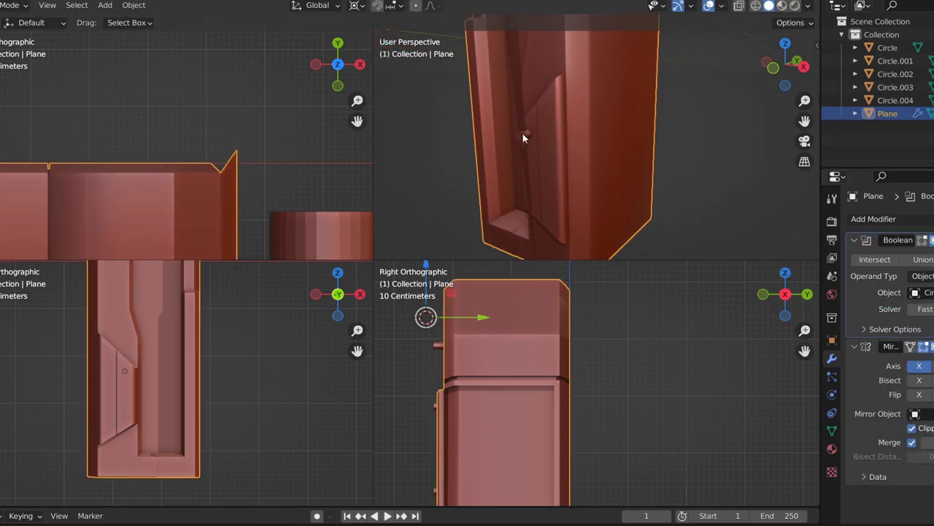
Step: Duplicate Circle.004's mesh downward in Edit Mode to make a vertical pair of bolt holes
{"action": "left_click", "coordinate": [523, 137]}
{"action": "key", "text": "Tab"}
{"action": "right_click", "coordinate": [480, 142], "text": "shift"}
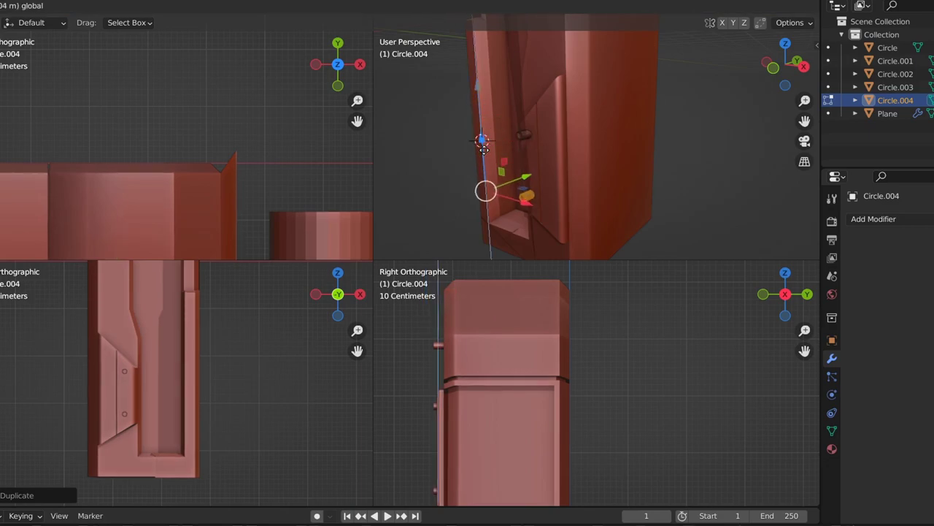
{"action": "middle_click_drag", "start_coordinate": [480, 141], "coordinate": [760, 196]}
{"action": "key", "text": "Tab"}
{"action": "left_click", "coordinate": [610, 188]}
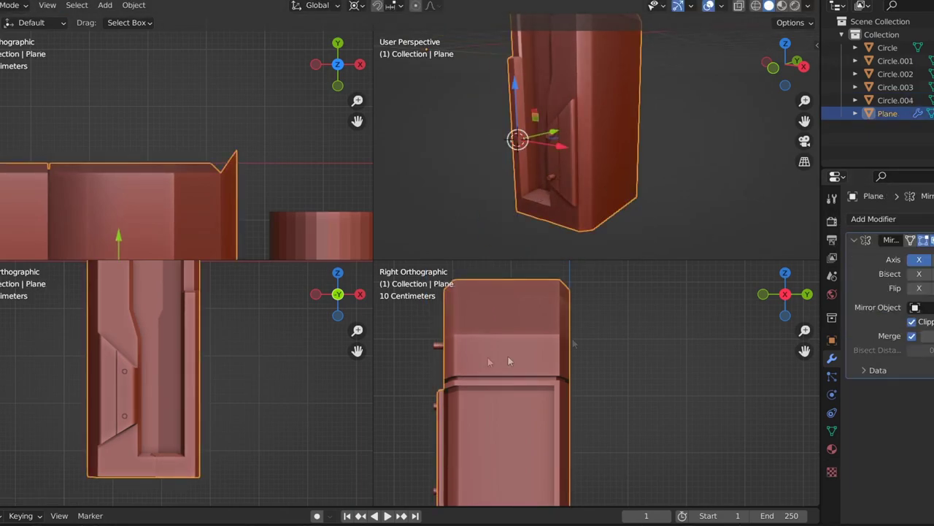
Step: Maximise the perspective view to a single view and select the Circle.002 cutter
{"action": "key", "text": "ctrl+space"}
{"action": "middle_click_drag", "start_coordinate": [280, 226], "coordinate": [438, 182]}
{"action": "key", "text": "Tab"}
{"action": "left_click", "coordinate": [519, 138]}
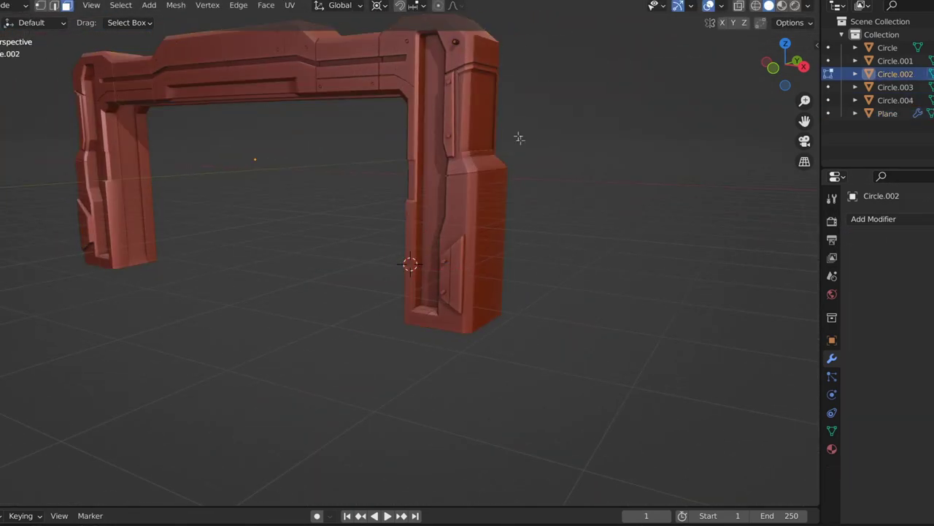
Step: Join an extra bolt cutter into Circle.002 and move the arch's Boolean above its Mirror
{"action": "left_click", "coordinate": [443, 264], "text": "shift"}
{"action": "key", "text": "ctrl+j"}
{"action": "key", "text": "alt+a"}
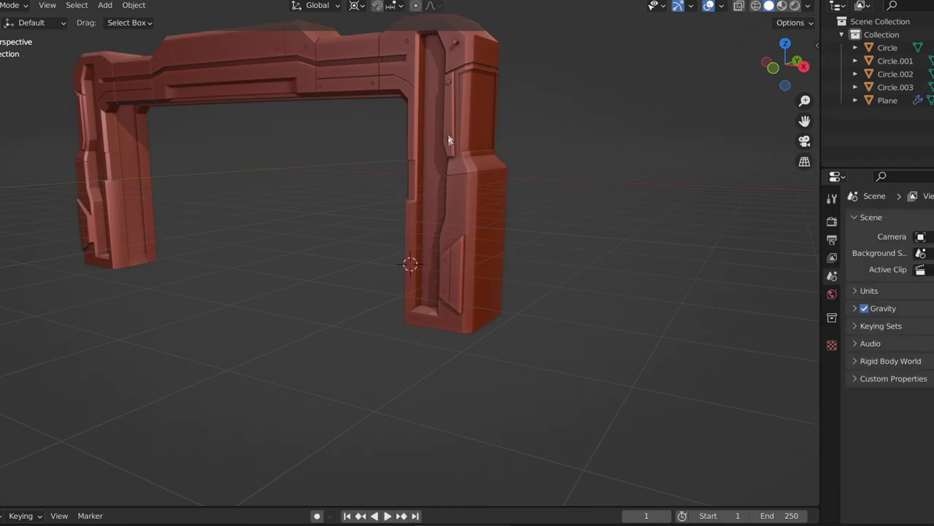
{"action": "left_click", "coordinate": [447, 86]}
{"action": "key", "text": "KP_Decimal"}
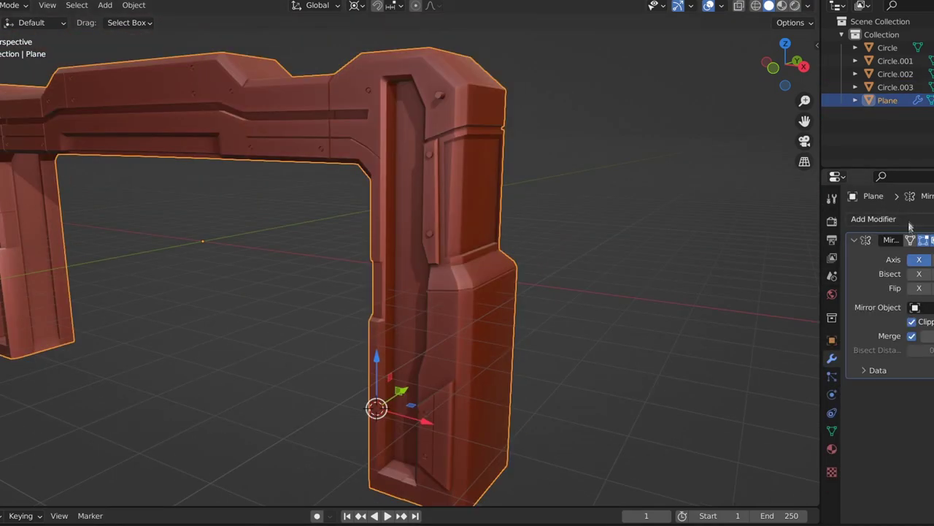
{"action": "left_click_drag", "start_coordinate": [931, 387], "coordinate": [931, 240]}
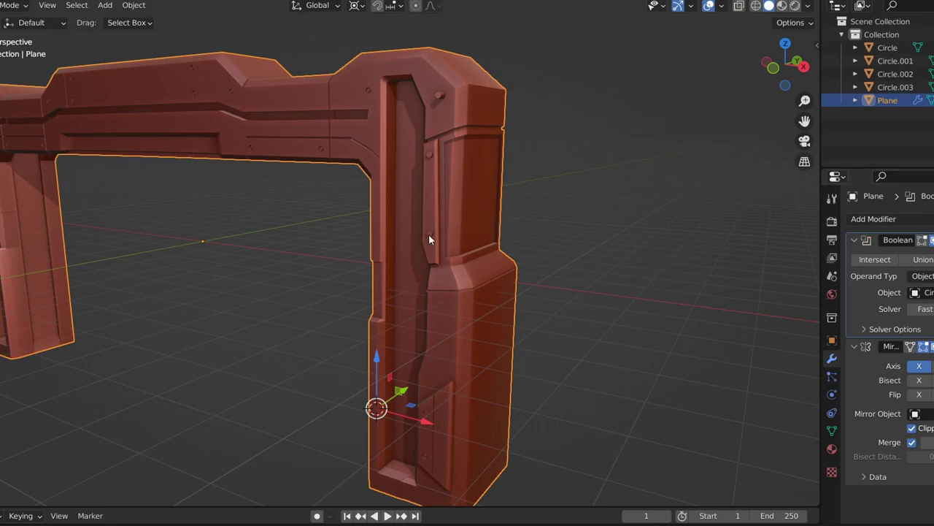
Step: Merge Circle.003 into the cutter and recheck the arch's modifier stack
{"action": "left_click", "coordinate": [458, 220]}
{"action": "key", "text": "Delete"}
{"action": "left_click", "coordinate": [458, 150]}
{"action": "mouse_move", "coordinate": [458, 150]}
{"action": "middle_mouse_down"}
{"action": "mouse_move", "coordinate": [469, 217]}
{"action": "mouse_move", "coordinate": [449, 229]}
{"action": "mouse_move", "coordinate": [612, 170]}
{"action": "middle_mouse_up"}
{"action": "left_click", "coordinate": [612, 170]}
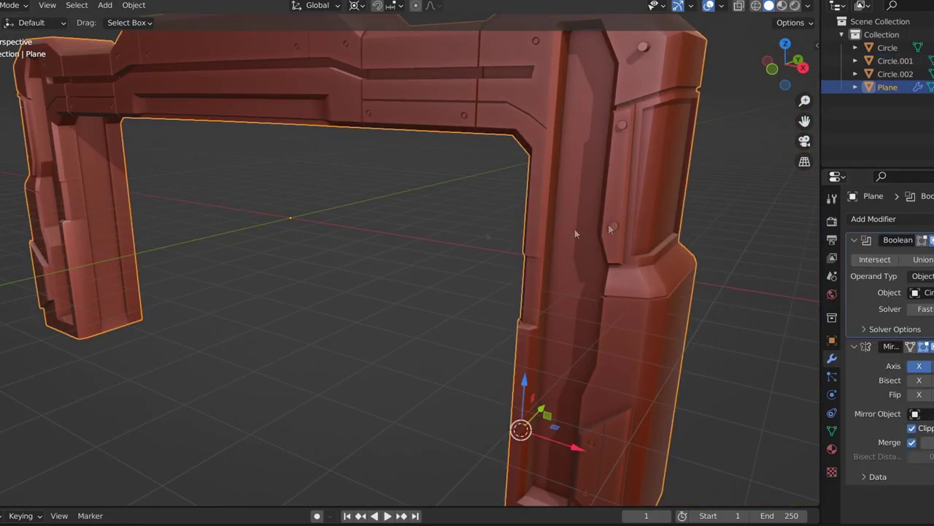
{"action": "scroll", "coordinate": [612, 229], "scroll_direction": "down", "scroll_amount": 5}
{"action": "middle_click_drag", "start_coordinate": [355, 211], "coordinate": [475, 205]}
{"action": "left_click", "coordinate": [929, 240]}
Step: Merge Circle.001 into Circle.002, then open Save As from the File menu
{"action": "left_click", "coordinate": [399, 184]}
{"action": "key", "text": "Delete"}
{"action": "left_click", "coordinate": [410, 187]}
{"action": "mouse_move", "coordinate": [413, 188]}
{"action": "middle_mouse_down"}
{"action": "mouse_move", "coordinate": [494, 121]}
{"action": "mouse_move", "coordinate": [508, 193]}
{"action": "middle_mouse_up"}
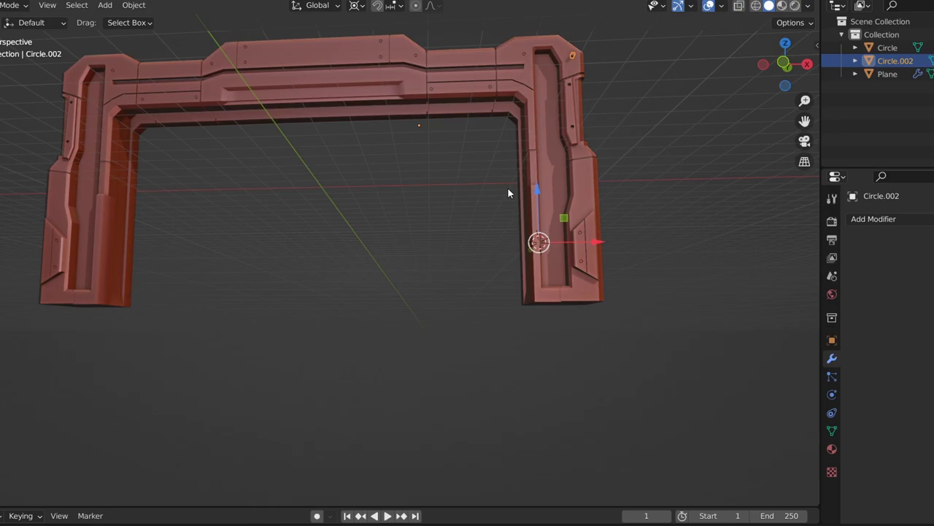
{"action": "mouse_move", "coordinate": [508, 193]}
{"action": "middle_mouse_down"}
{"action": "mouse_move", "coordinate": [402, 225]}
{"action": "mouse_move", "coordinate": [398, 247]}
{"action": "middle_mouse_up"}
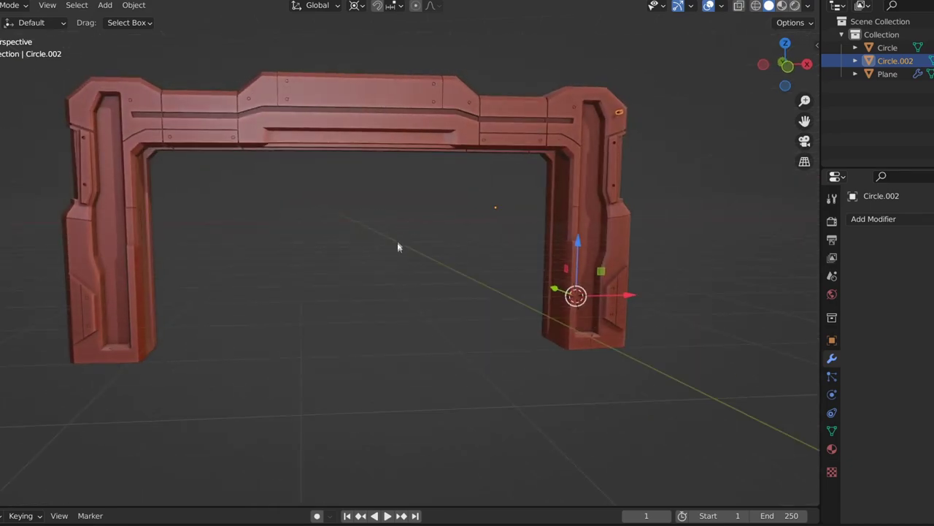
{"action": "middle_click_drag", "start_coordinate": [416, 284], "coordinate": [402, 233]}
{"action": "left_click", "coordinate": [2, 5]}
{"action": "left_click", "coordinate": [29, 128]}
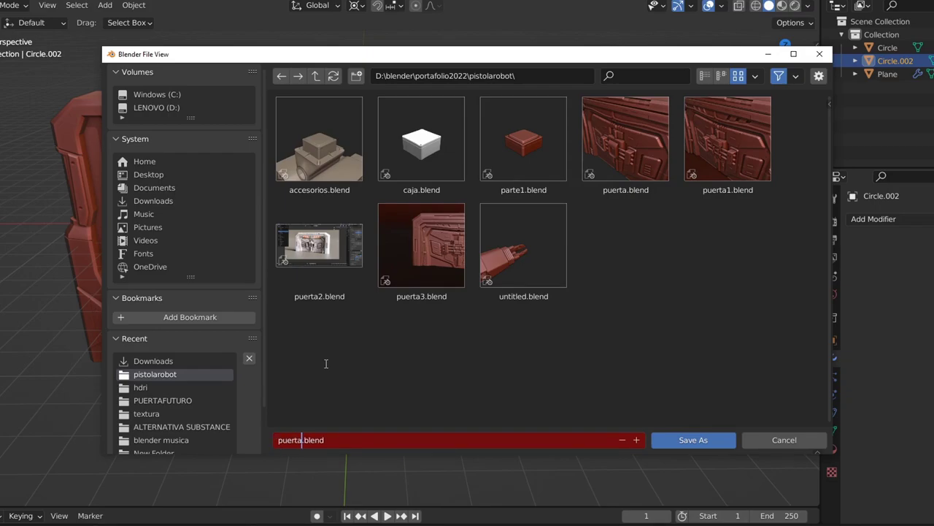
Step: Save the file as puerta.blend and enter Edit Mode on the arch
{"action": "left_click", "coordinate": [701, 440]}
{"action": "mouse_move", "coordinate": [521, 267]}
{"action": "middle_mouse_down"}
{"action": "mouse_move", "coordinate": [449, 313]}
{"action": "mouse_move", "coordinate": [425, 263]}
{"action": "middle_mouse_up"}
{"action": "left_click", "coordinate": [353, 202]}
{"action": "key", "text": "Tab"}
Step: Extrude a top face of the arch downward into a rectangular recess, then select an edge
{"action": "mouse_move", "coordinate": [353, 202]}
{"action": "middle_mouse_down"}
{"action": "mouse_move", "coordinate": [417, 225]}
{"action": "mouse_move", "coordinate": [344, 346]}
{"action": "mouse_move", "coordinate": [396, 258]}
{"action": "mouse_move", "coordinate": [260, 199]}
{"action": "middle_mouse_up"}
{"action": "left_click", "coordinate": [406, 213]}
{"action": "key", "text": "3"}
{"action": "key", "text": "e"}
{"action": "left_click", "coordinate": [459, 226]}
{"action": "key", "text": "alt+z"}
{"action": "key", "text": "2"}
{"action": "left_click", "coordinate": [259, 173]}
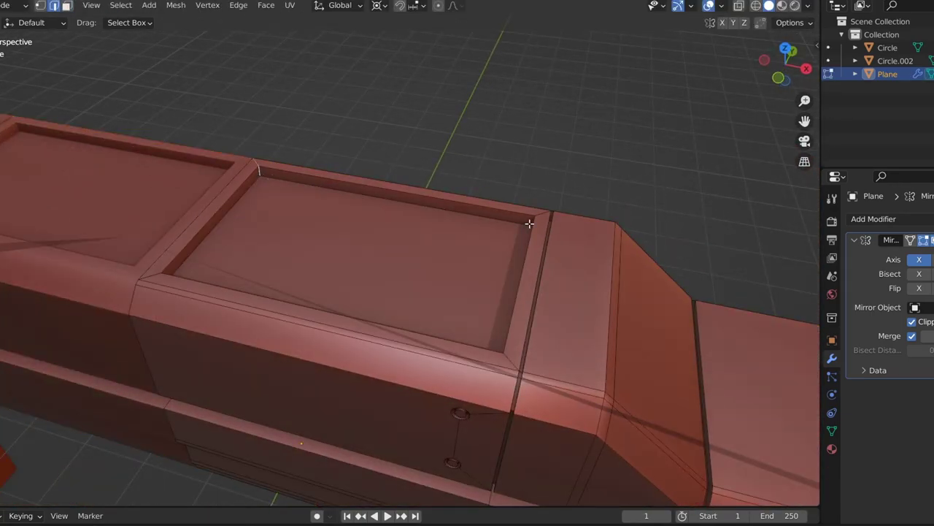
Step: Return to Object Mode, move Circle.002 vertically, reselect the arch Plane and open the Add menu
{"action": "middle_click_drag", "start_coordinate": [529, 223], "coordinate": [653, 154]}
{"action": "key", "text": "Tab"}
{"action": "scroll", "coordinate": [553, 308], "scroll_direction": "down", "scroll_amount": 5}
{"action": "mouse_move", "coordinate": [552, 308]}
{"action": "middle_mouse_down"}
{"action": "mouse_move", "coordinate": [537, 321]}
{"action": "mouse_move", "coordinate": [536, 292]}
{"action": "mouse_move", "coordinate": [480, 287]}
{"action": "middle_mouse_up"}
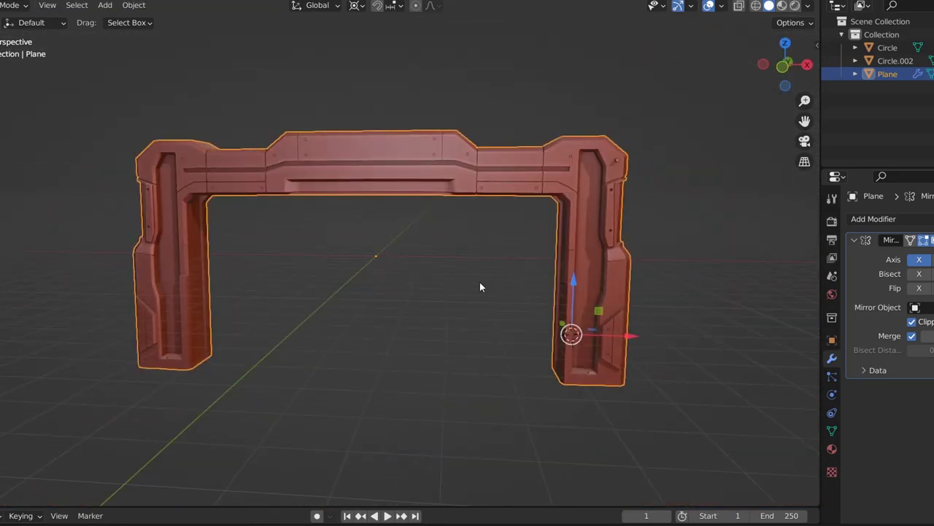
{"action": "left_click", "coordinate": [616, 160]}
{"action": "key", "text": "g"}
{"action": "key", "text": "z"}
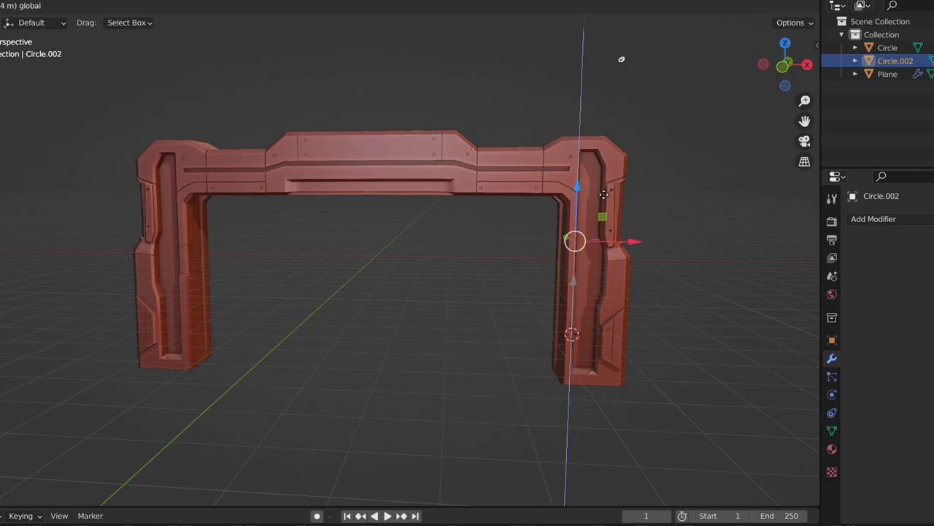
{"action": "left_click", "coordinate": [395, 152]}
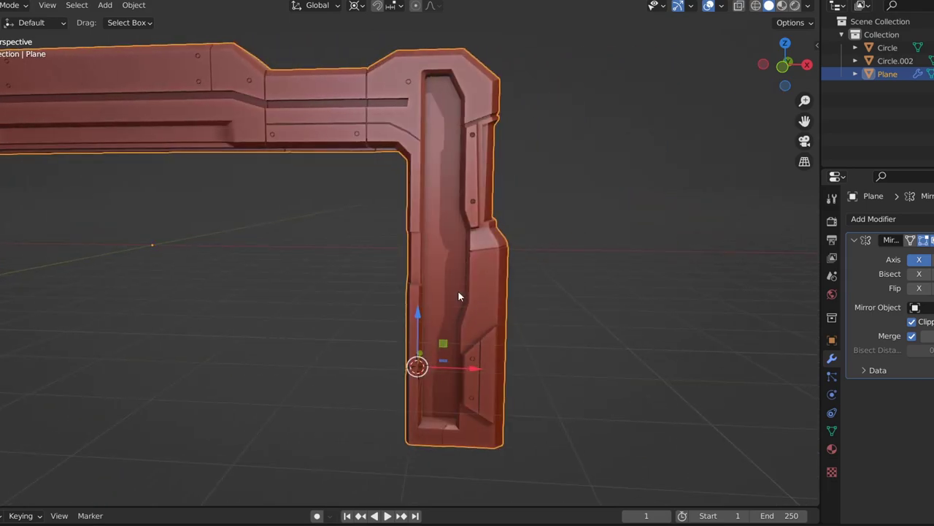
{"action": "key", "text": "shift+a"}
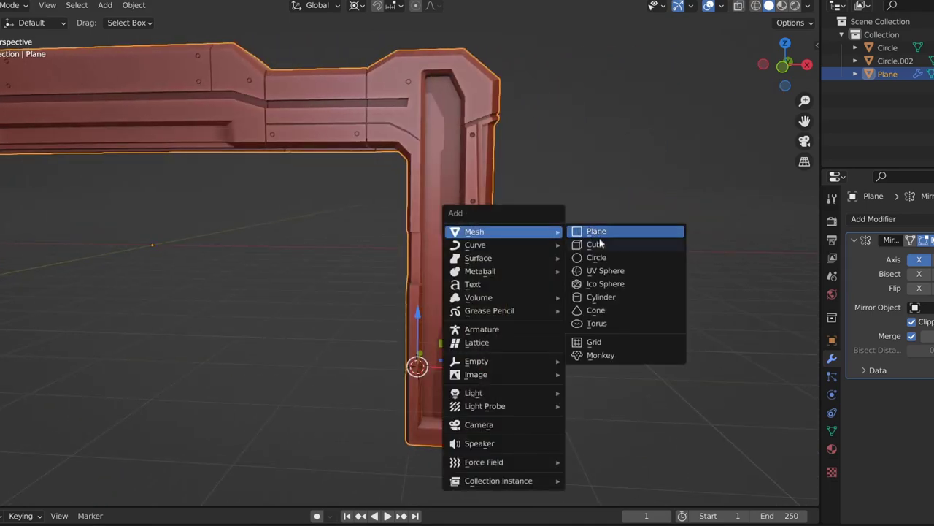
Step: Add a cube beside the right pillar, flatten it along Z into a slab and set its height
{"action": "left_click", "coordinate": [600, 242]}
{"action": "key", "text": "g"}
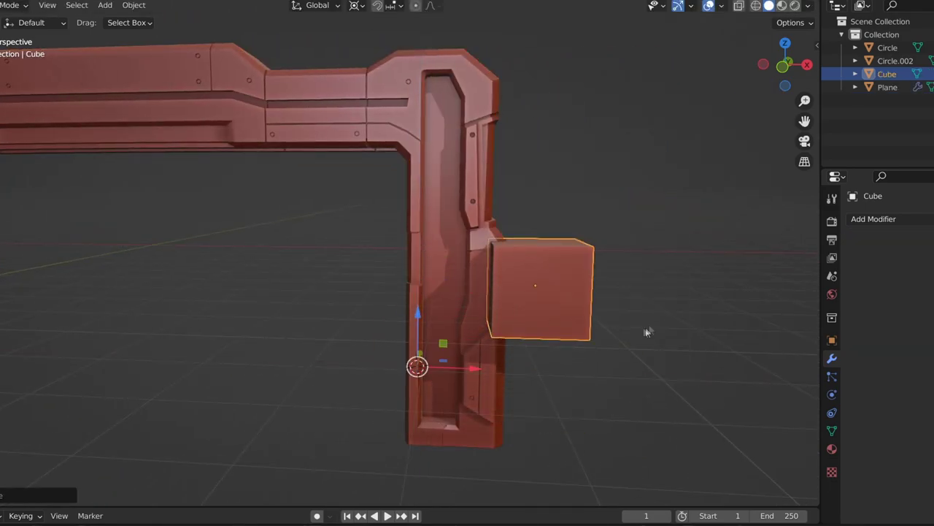
{"action": "key", "text": "s"}
{"action": "key", "text": "z"}
{"action": "left_click", "coordinate": [441, 354]}
{"action": "key", "text": "g"}
{"action": "key", "text": "z"}
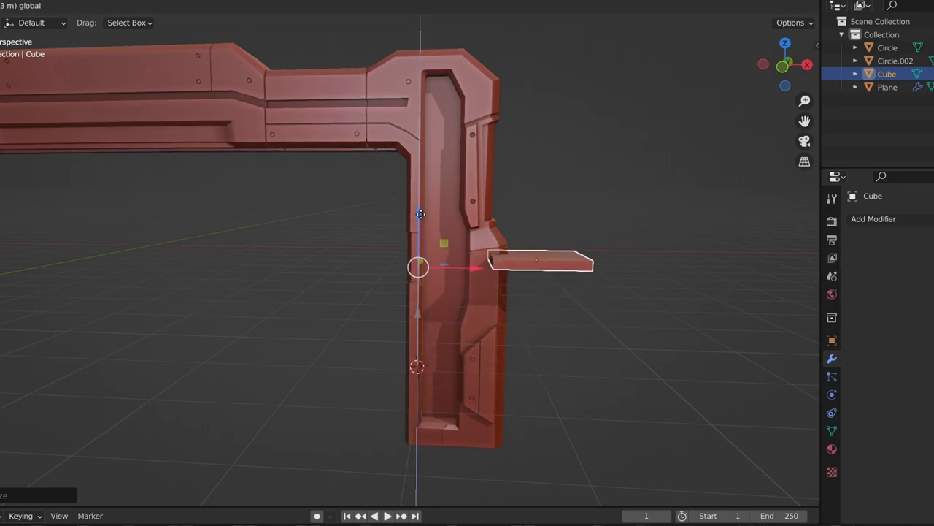
{"action": "left_click", "coordinate": [422, 214]}
Step: Give the slab an Array modifier stacking three copies vertically along Z
{"action": "left_click", "coordinate": [874, 219]}
{"action": "left_click", "coordinate": [652, 252]}
{"action": "left_click_drag", "start_coordinate": [922, 342], "coordinate": [905, 341]}
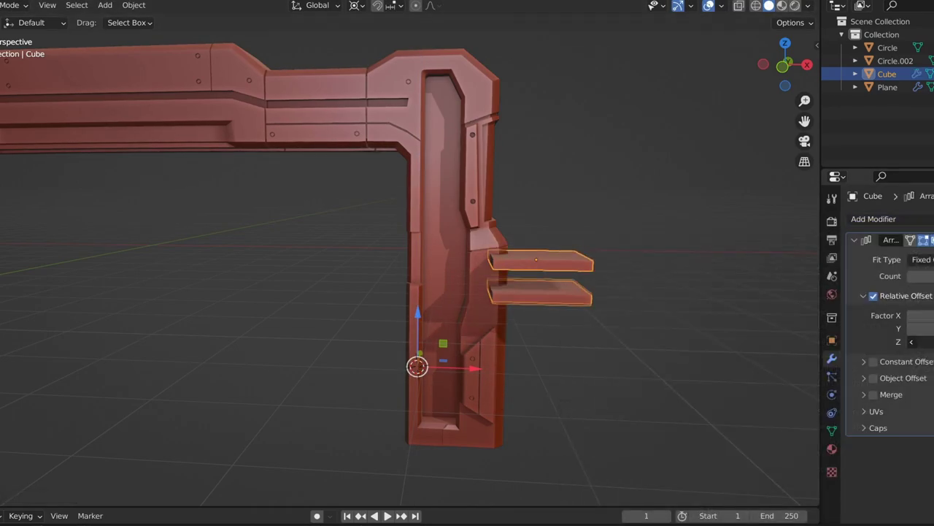
{"action": "middle_click_drag", "start_coordinate": [663, 342], "coordinate": [539, 357]}
{"action": "key", "text": "g"}
{"action": "key", "text": "z"}
{"action": "key", "text": "Tab"}
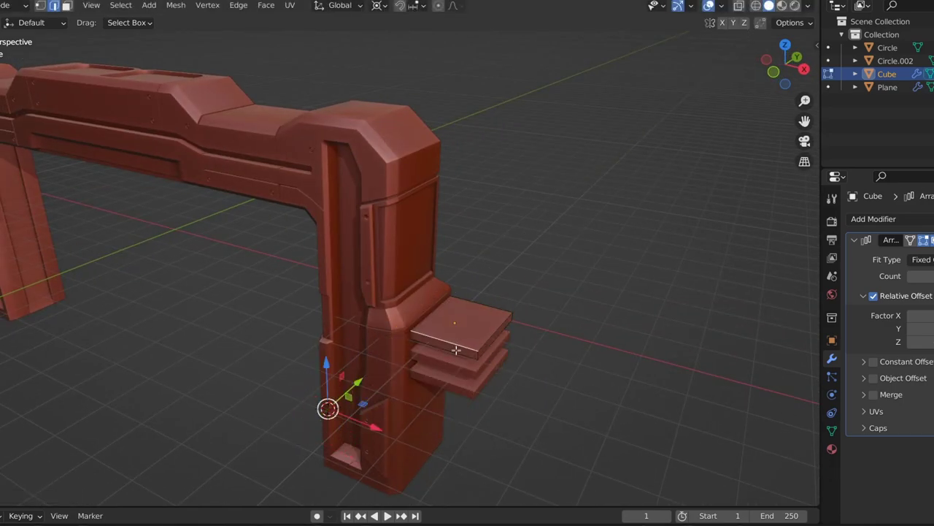
{"action": "key", "text": "Tab"}
Step: Add a Boolean modifier to the arch using the arrayed Cube as the cutter
{"action": "middle_click_drag", "start_coordinate": [454, 322], "coordinate": [477, 254]}
{"action": "left_click", "coordinate": [477, 254]}
{"action": "left_click", "coordinate": [873, 219]}
{"action": "left_click", "coordinate": [726, 284]}
{"action": "left_click", "coordinate": [925, 240]}
{"action": "left_click", "coordinate": [519, 292]}
Step: Switch to the front orthographic view and add a new cube, Cube.001
{"action": "mouse_move", "coordinate": [534, 343]}
{"action": "middle_mouse_down"}
{"action": "mouse_move", "coordinate": [612, 336]}
{"action": "mouse_move", "coordinate": [646, 367]}
{"action": "mouse_move", "coordinate": [662, 344]}
{"action": "middle_mouse_up"}
{"action": "left_click", "coordinate": [673, 213]}
{"action": "mouse_move", "coordinate": [673, 213]}
{"action": "middle_mouse_down"}
{"action": "mouse_move", "coordinate": [489, 247]}
{"action": "mouse_move", "coordinate": [458, 302]}
{"action": "middle_mouse_up"}
{"action": "key", "text": "KP_1"}
{"action": "key", "text": "shift+a"}
{"action": "left_click", "coordinate": [450, 292]}
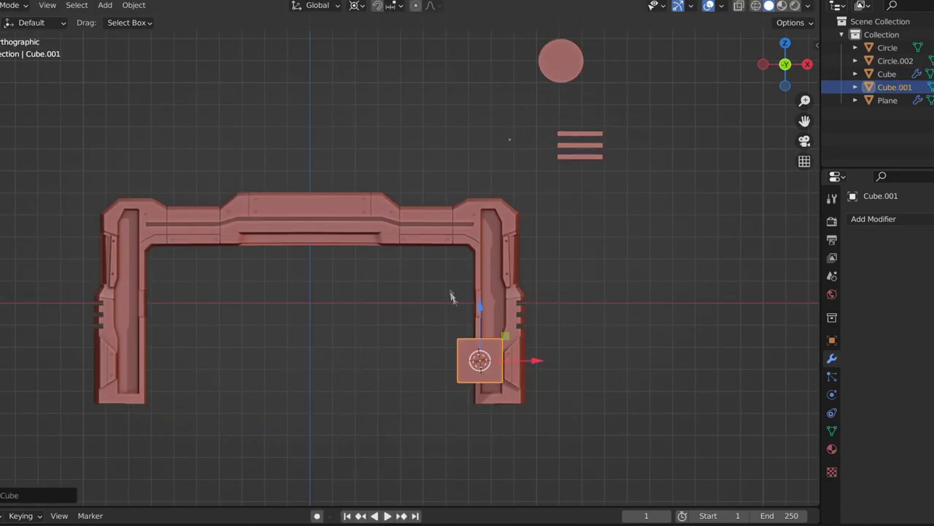
Step: Add a new cube, Cube.002, and scale it down to 0.3064
{"action": "left_click", "coordinate": [490, 372]}
{"action": "key", "text": "shift+a"}
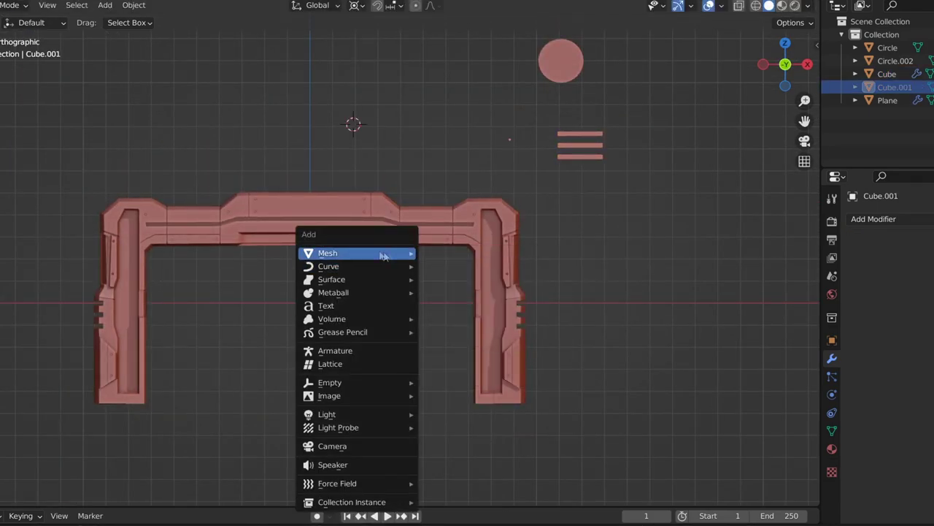
{"action": "left_click", "coordinate": [452, 201]}
{"action": "key", "text": "s"}
{"action": "left_click", "coordinate": [373, 154]}
{"action": "scroll", "coordinate": [395, 244], "scroll_direction": "up", "scroll_amount": 3}
{"action": "scroll", "coordinate": [395, 245], "scroll_direction": "up", "scroll_amount": 10}
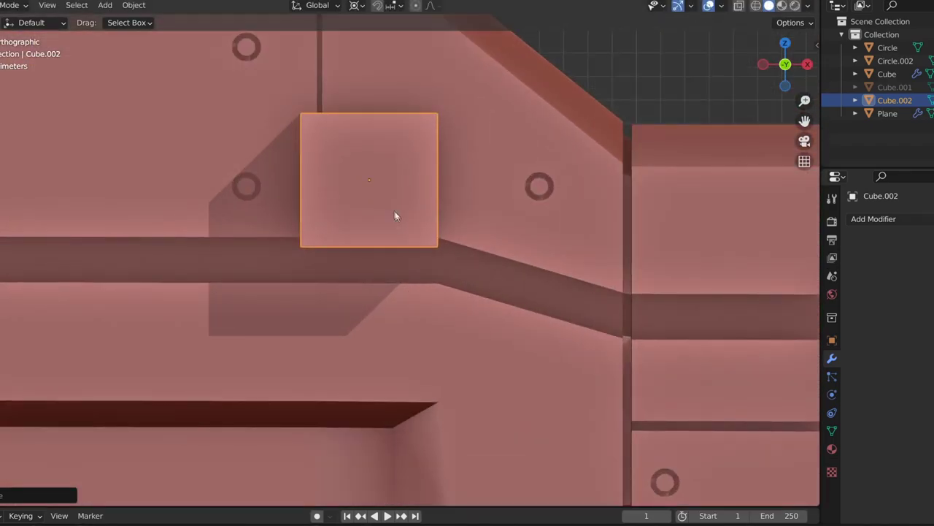
{"action": "key", "text": "s"}
{"action": "left_click", "coordinate": [351, 228]}
Step: Narrow the small cube into an upright block, raise it along Z, and shift it along Y
{"action": "scroll", "coordinate": [467, 303], "scroll_direction": "up", "scroll_amount": 2}
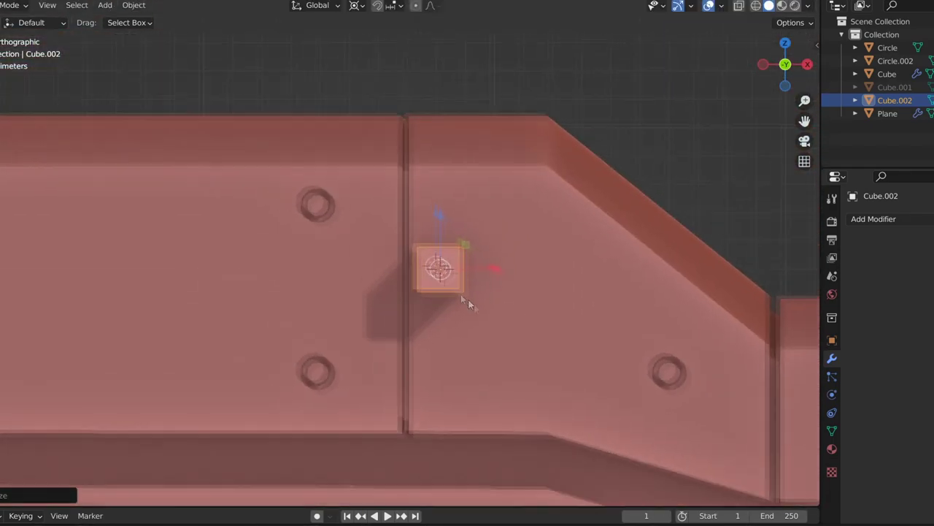
{"action": "key", "text": "s"}
{"action": "scroll", "coordinate": [444, 284], "scroll_direction": "up", "scroll_amount": 2}
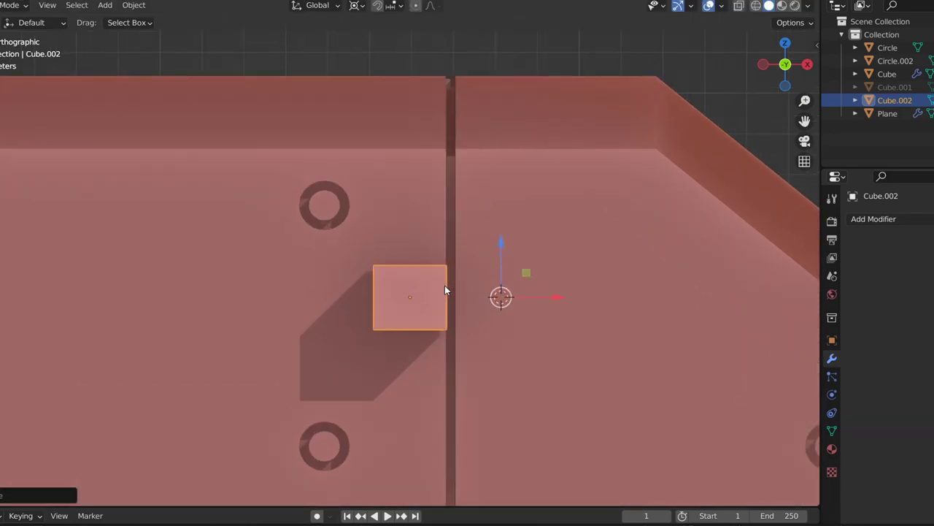
{"action": "scroll", "coordinate": [444, 284], "scroll_direction": "up", "scroll_amount": 2}
{"action": "left_click", "coordinate": [530, 307]}
{"action": "key", "text": "g"}
{"action": "key", "text": "z"}
{"action": "left_click", "coordinate": [610, 319]}
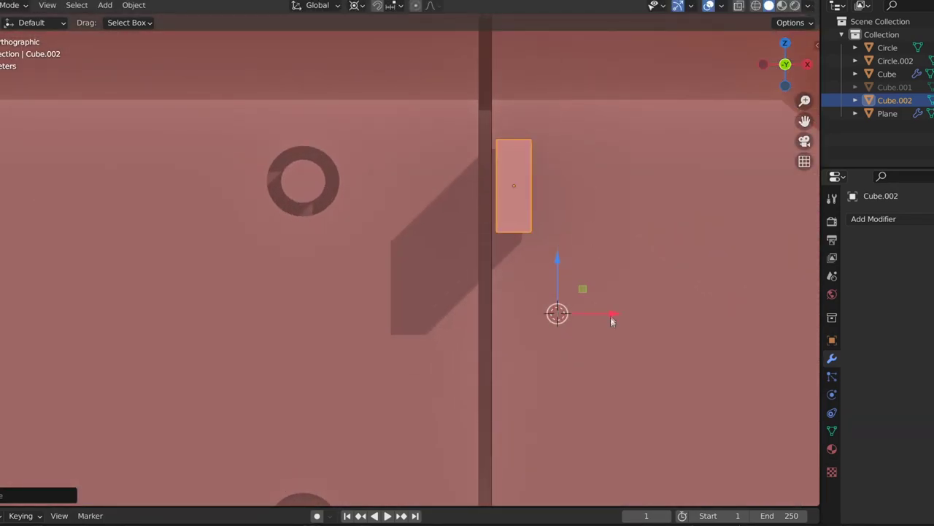
{"action": "middle_click_drag", "start_coordinate": [611, 319], "coordinate": [454, 365]}
{"action": "key", "text": "KP_Decimal"}
{"action": "key", "text": "g"}
{"action": "key", "text": "y"}
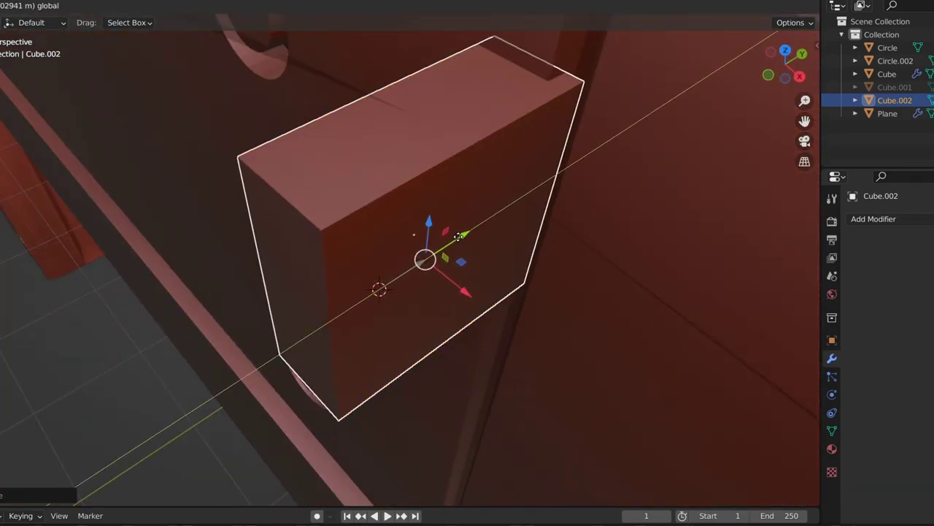
{"action": "left_click", "coordinate": [457, 235]}
Step: Give the arch a Boolean modifier using the small cube, placed above the Mirror modifier
{"action": "left_click", "coordinate": [494, 275]}
{"action": "left_click", "coordinate": [873, 219]}
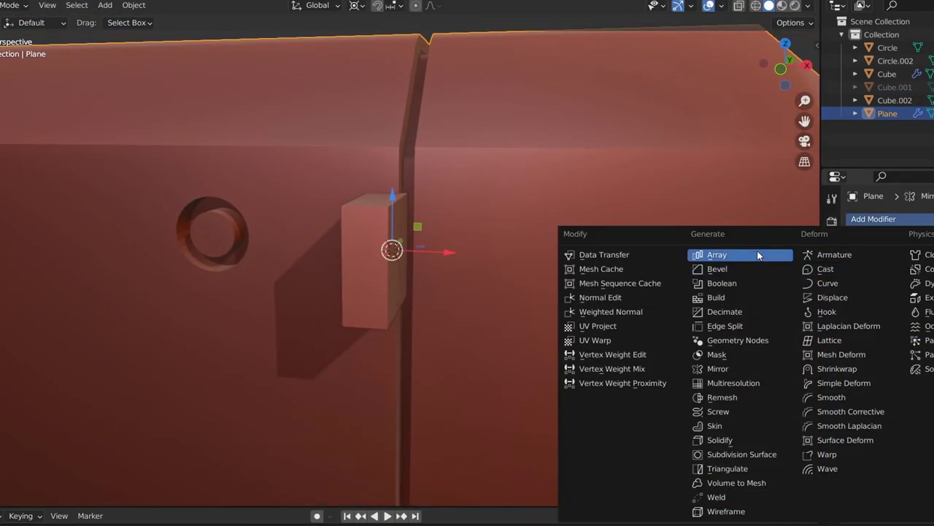
{"action": "left_click", "coordinate": [730, 269]}
{"action": "left_click", "coordinate": [873, 219]}
{"action": "left_click", "coordinate": [722, 285]}
{"action": "scroll", "coordinate": [368, 338], "scroll_direction": "down", "scroll_amount": 5}
{"action": "scroll", "coordinate": [368, 338], "scroll_direction": "down", "scroll_amount": 4}
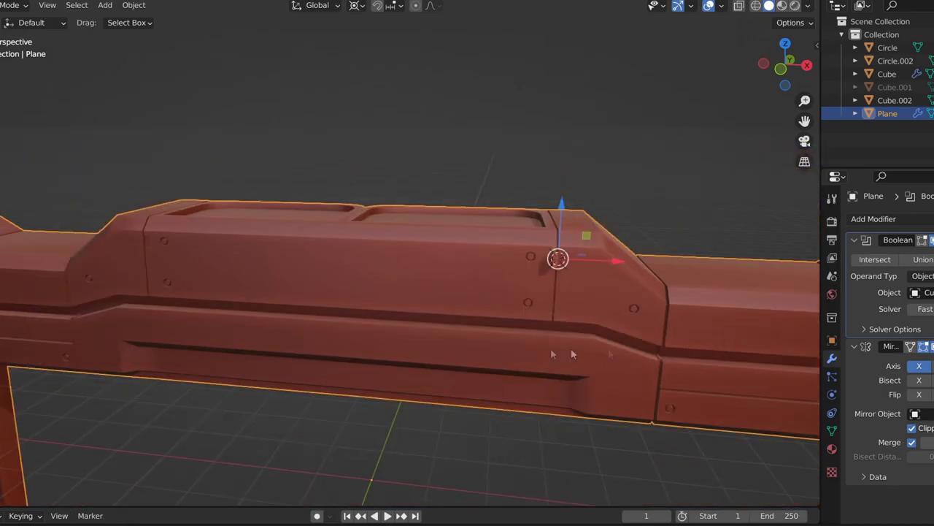
{"action": "scroll", "coordinate": [526, 263], "scroll_direction": "up", "scroll_amount": 3}
{"action": "scroll", "coordinate": [453, 153], "scroll_direction": "up", "scroll_amount": 3}
Step: Lower the cutter cube along Z into the top bar's groove, checked in front view
{"action": "left_click", "coordinate": [452, 158]}
{"action": "key", "text": "g"}
{"action": "key", "text": "z"}
{"action": "left_click", "coordinate": [455, 253]}
{"action": "scroll", "coordinate": [455, 253], "scroll_direction": "down", "scroll_amount": 3}
{"action": "mouse_move", "coordinate": [454, 253]}
{"action": "middle_mouse_down"}
{"action": "mouse_move", "coordinate": [715, 292]}
{"action": "mouse_move", "coordinate": [544, 270]}
{"action": "mouse_move", "coordinate": [510, 219]}
{"action": "mouse_move", "coordinate": [538, 187]}
{"action": "middle_mouse_up"}
{"action": "key", "text": "Tab"}
{"action": "left_click", "coordinate": [538, 187]}
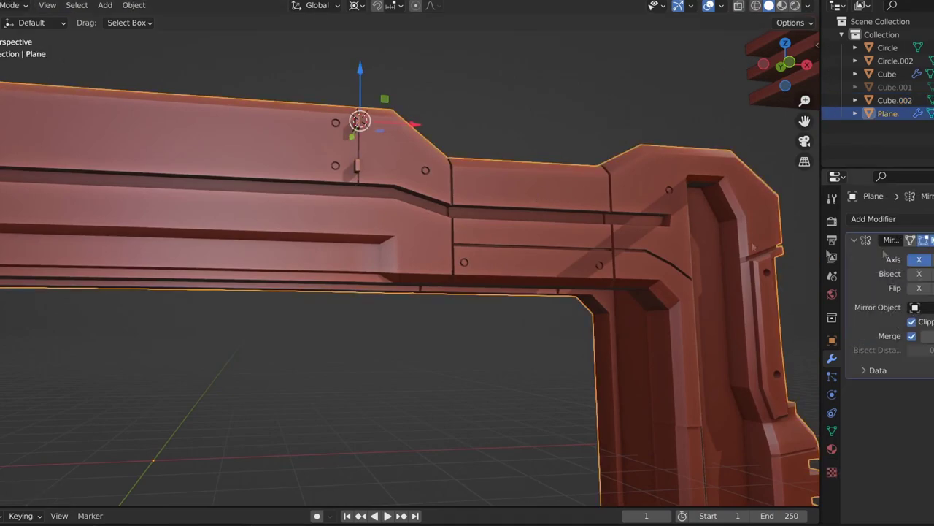
{"action": "left_click", "coordinate": [358, 164]}
{"action": "key", "text": "KP_1"}
{"action": "key", "text": "g"}
{"action": "key", "text": "z"}
{"action": "left_click", "coordinate": [593, 289]}
{"action": "scroll", "coordinate": [344, 265], "scroll_direction": "up", "scroll_amount": 3}
Step: In wireframe, shift the small cutter piece along X to left of centre
{"action": "left_click", "coordinate": [756, 5]}
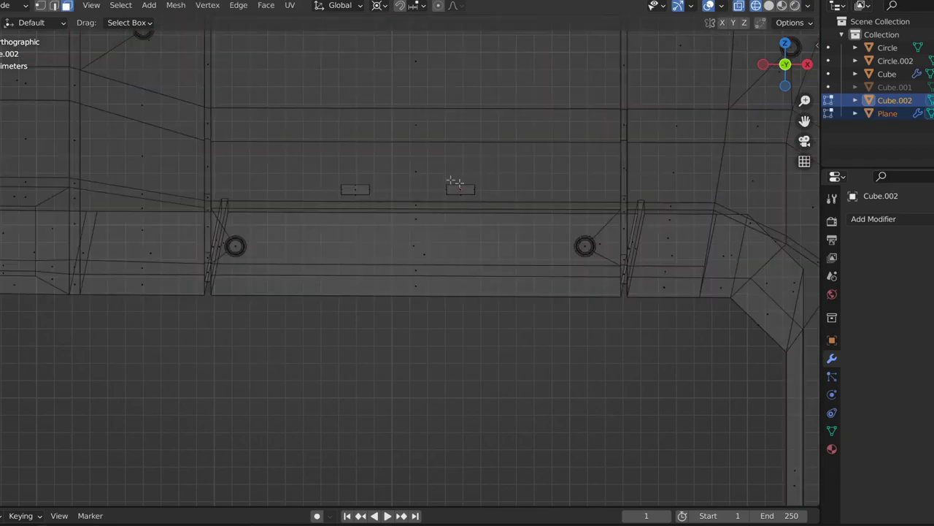
{"action": "left_click", "coordinate": [769, 5]}
{"action": "left_click", "coordinate": [755, 5]}
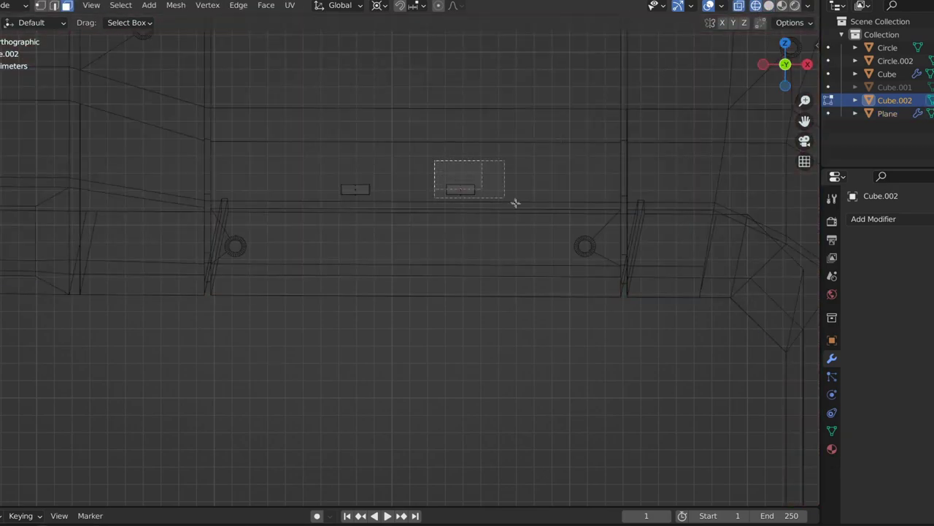
{"action": "key", "text": "g"}
{"action": "key", "text": "x"}
{"action": "left_click", "coordinate": [394, 192]}
{"action": "key", "text": "g"}
{"action": "key", "text": "x"}
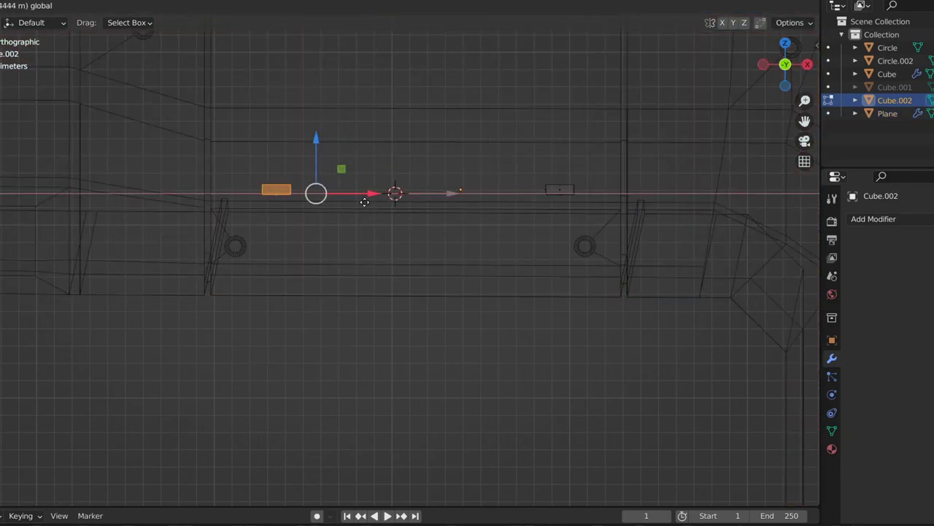
{"action": "left_click", "coordinate": [462, 187]}
Step: Return to object mode and solid shading
{"action": "key", "text": "shift+z"}
{"action": "middle_click_drag", "start_coordinate": [462, 187], "coordinate": [343, 194]}
{"action": "key", "text": "Tab"}
{"action": "key", "text": "g"}
{"action": "key", "text": "z"}
{"action": "key", "text": "Escape"}
Step: Add and apply a Boolean modifier on the arch, then delete the cutter cube
{"action": "left_click", "coordinate": [888, 114]}
{"action": "left_click", "coordinate": [873, 219]}
{"action": "left_click", "coordinate": [686, 264]}
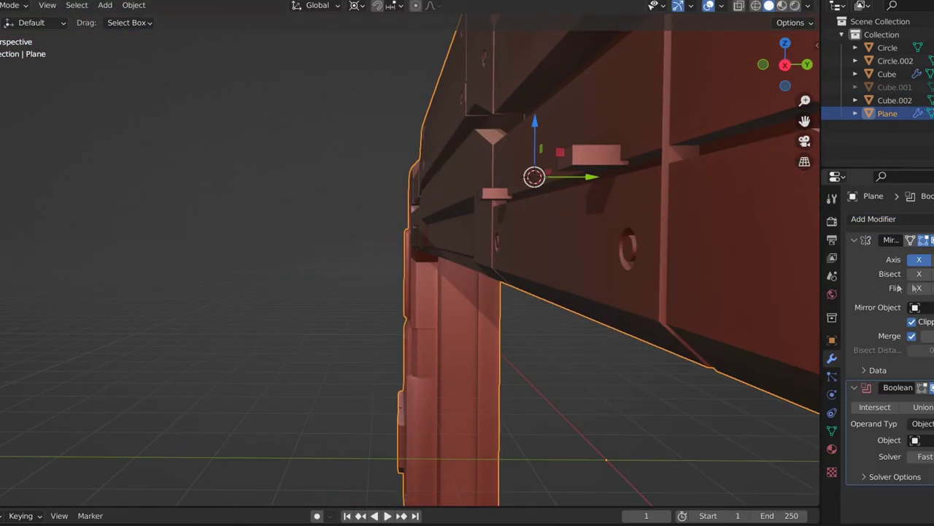
{"action": "left_click", "coordinate": [929, 240]}
{"action": "left_click", "coordinate": [869, 251]}
{"action": "left_click", "coordinate": [895, 100]}
{"action": "mouse_move", "coordinate": [511, 219]}
{"action": "middle_mouse_down"}
{"action": "mouse_move", "coordinate": [499, 310]}
{"action": "mouse_move", "coordinate": [513, 274]}
{"action": "mouse_move", "coordinate": [543, 246]}
{"action": "mouse_move", "coordinate": [429, 237]}
{"action": "middle_mouse_up"}
{"action": "key", "text": "Delete"}
{"action": "scroll", "coordinate": [429, 232], "scroll_direction": "up", "scroll_amount": 4}
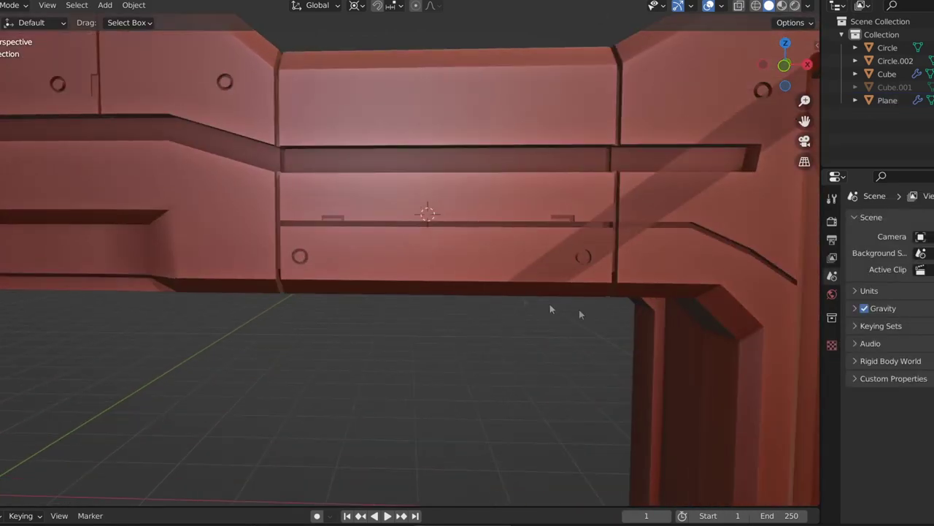
Step: Add a cube and shape it into a small tilted slab at the arch's inner upper corner
{"action": "scroll", "coordinate": [242, 289], "scroll_direction": "down", "scroll_amount": 2}
{"action": "key", "text": "shift+a"}
{"action": "left_click", "coordinate": [438, 269]}
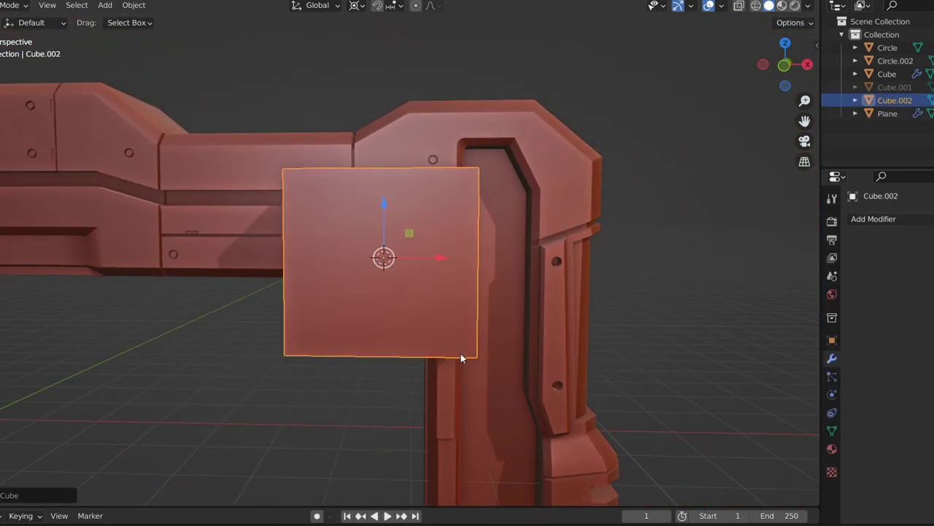
{"action": "key", "text": "s"}
{"action": "left_click", "coordinate": [467, 332]}
{"action": "key", "text": "r"}
{"action": "key", "text": "s"}
{"action": "left_click", "coordinate": [447, 304]}
{"action": "key", "text": "g"}
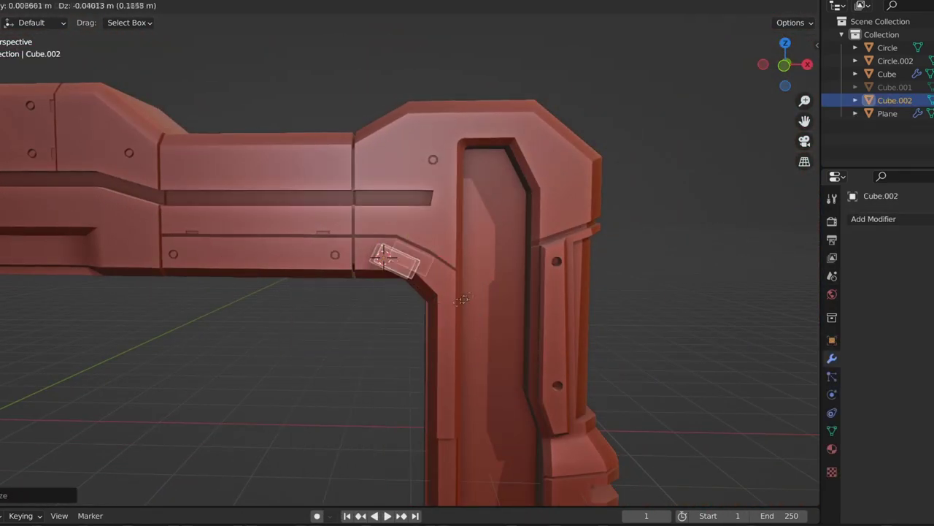
{"action": "scroll", "coordinate": [469, 301], "scroll_direction": "up", "scroll_amount": 1}
{"action": "key", "text": "s"}
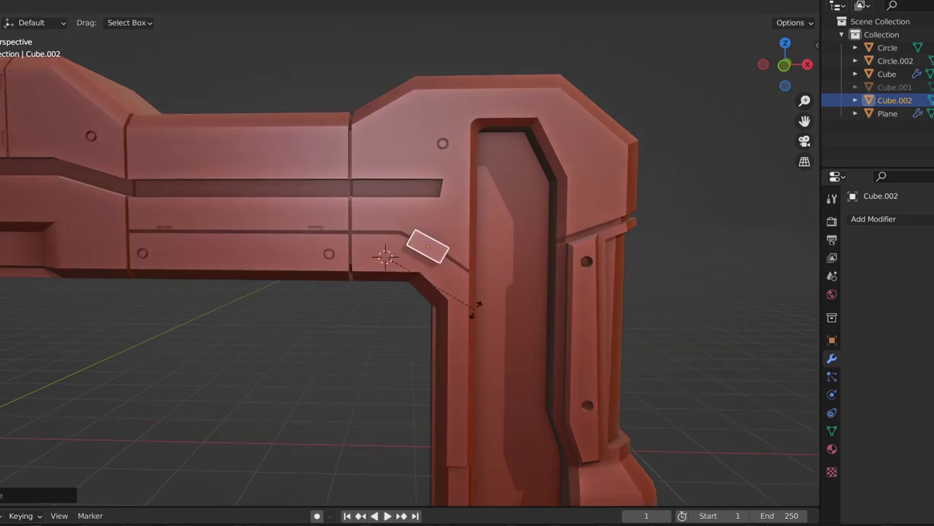
{"action": "mouse_move", "coordinate": [482, 311]}
{"action": "middle_mouse_down"}
{"action": "mouse_move", "coordinate": [499, 312]}
{"action": "mouse_move", "coordinate": [482, 310]}
{"action": "middle_mouse_up"}
Step: Add a Boolean modifier to the arch to cut with the slab
{"action": "left_click", "coordinate": [499, 311]}
{"action": "left_click", "coordinate": [873, 219]}
{"action": "left_click", "coordinate": [693, 263]}
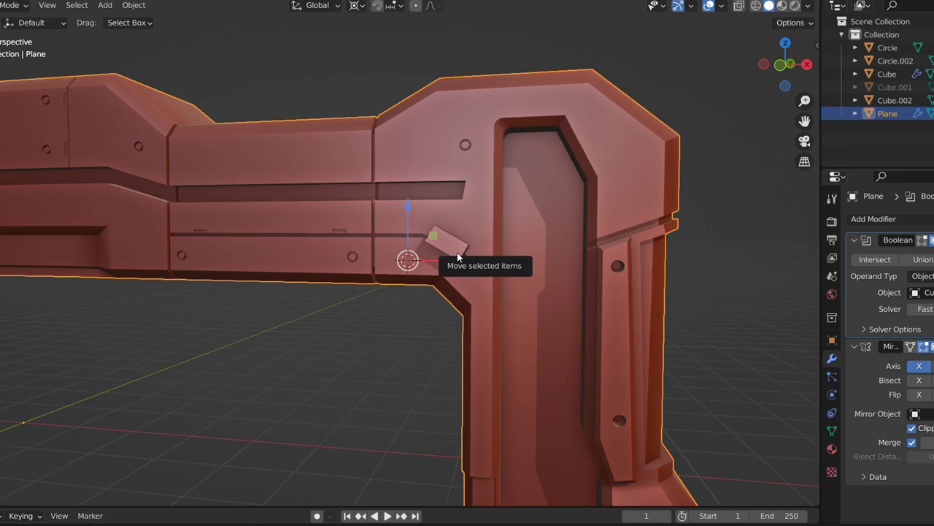
{"action": "scroll", "coordinate": [457, 253], "scroll_direction": "down", "scroll_amount": 5}
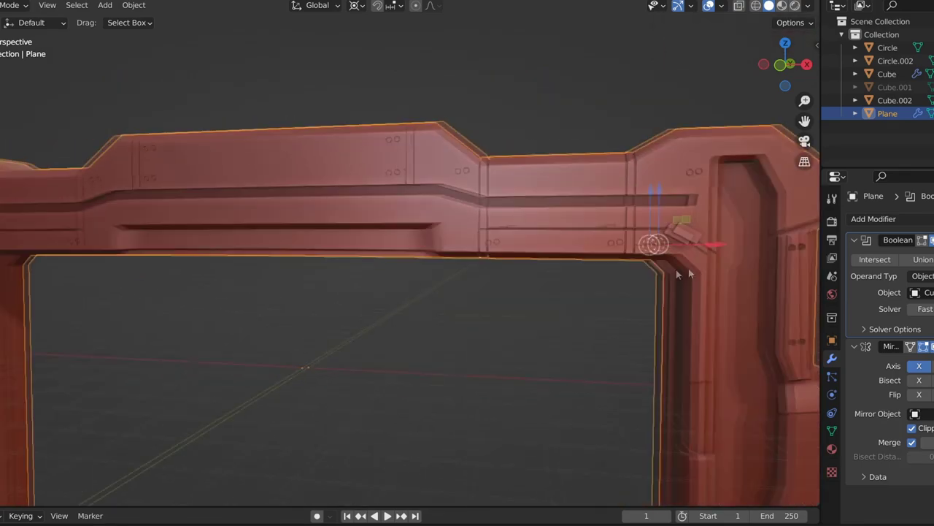
{"action": "middle_click_drag", "start_coordinate": [457, 253], "coordinate": [511, 277]}
Step: Adjust the slab's height along Z and inspect the corner cut from several angles
{"action": "left_click", "coordinate": [562, 248]}
{"action": "key", "text": "g"}
{"action": "key", "text": "z"}
{"action": "scroll", "coordinate": [564, 302], "scroll_direction": "up", "scroll_amount": 4}
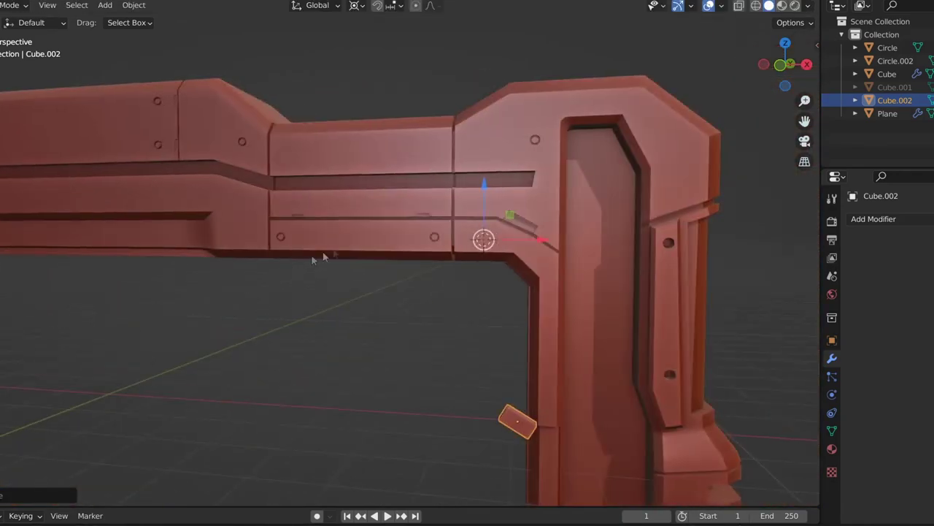
{"action": "middle_click_drag", "start_coordinate": [564, 301], "coordinate": [615, 274]}
{"action": "left_click", "coordinate": [635, 257]}
{"action": "left_click", "coordinate": [701, 219]}
{"action": "mouse_move", "coordinate": [731, 298]}
{"action": "middle_mouse_down"}
{"action": "mouse_move", "coordinate": [544, 286]}
{"action": "mouse_move", "coordinate": [280, 304]}
{"action": "mouse_move", "coordinate": [546, 309]}
{"action": "middle_mouse_up"}
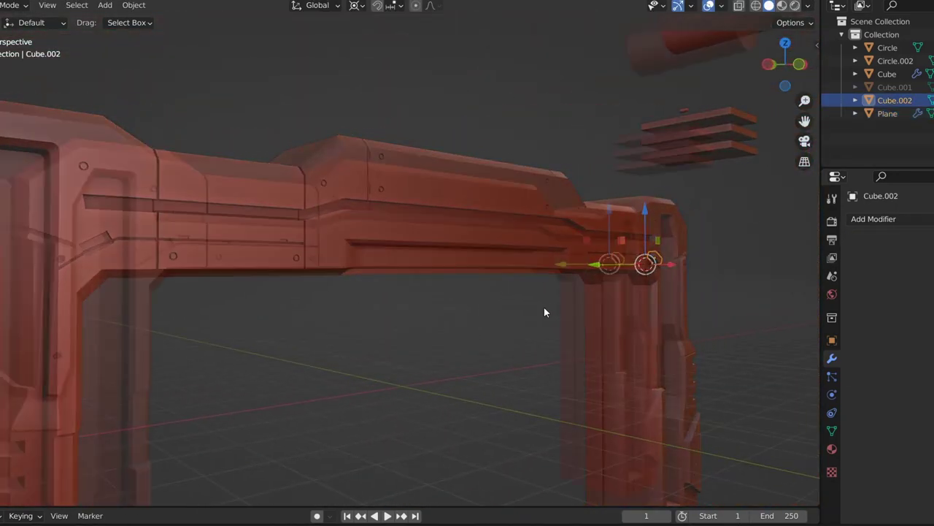
{"action": "scroll", "coordinate": [463, 313], "scroll_direction": "down", "scroll_amount": 3}
{"action": "scroll", "coordinate": [450, 313], "scroll_direction": "up", "scroll_amount": 3}
{"action": "middle_click_drag", "start_coordinate": [450, 313], "coordinate": [234, 298]}
{"action": "scroll", "coordinate": [233, 301], "scroll_direction": "up", "scroll_amount": 2}
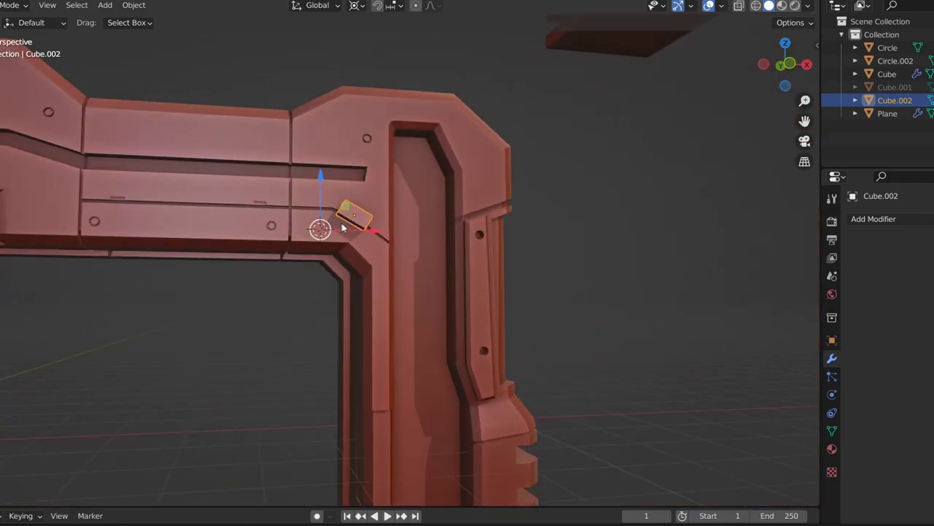
{"action": "left_click", "coordinate": [426, 228]}
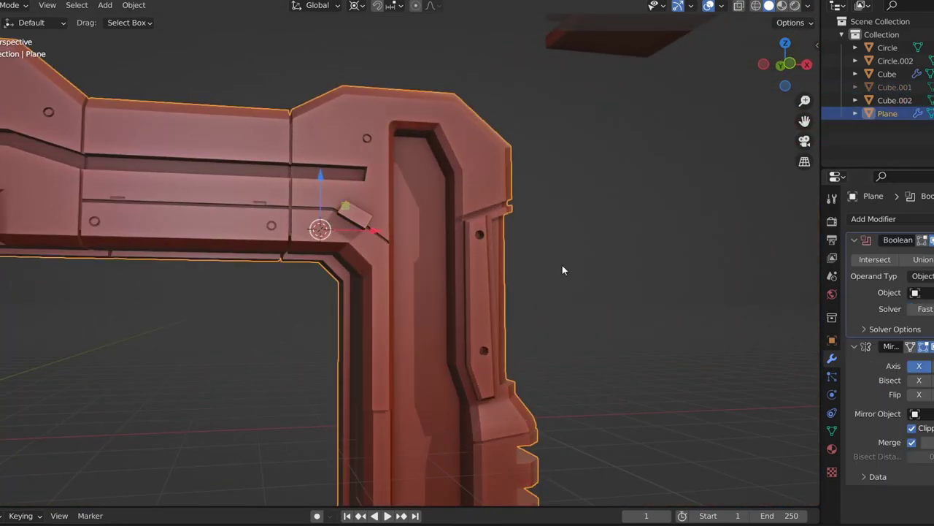
Step: Nudge the slab along X to refine the slot, then delete the cutter slab
{"action": "left_click", "coordinate": [356, 217]}
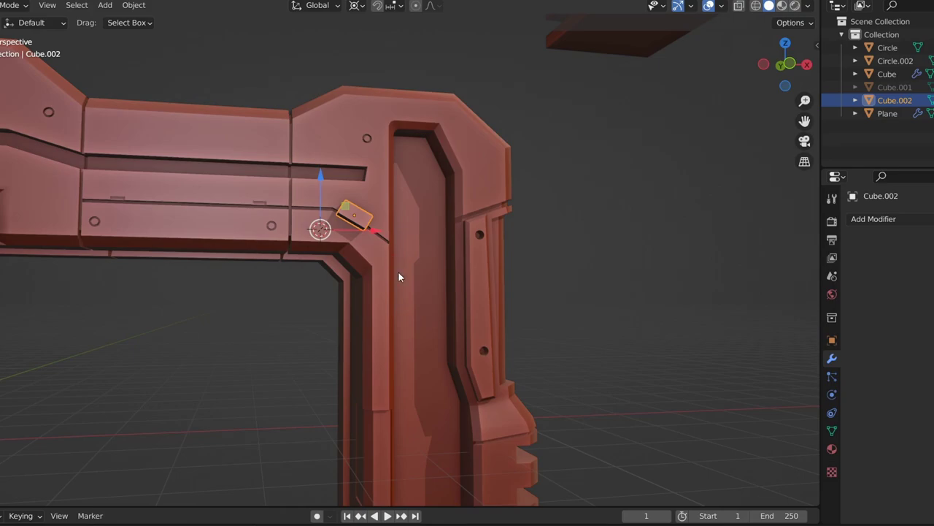
{"action": "key", "text": "g"}
{"action": "key", "text": "x"}
{"action": "left_click", "coordinate": [507, 274]}
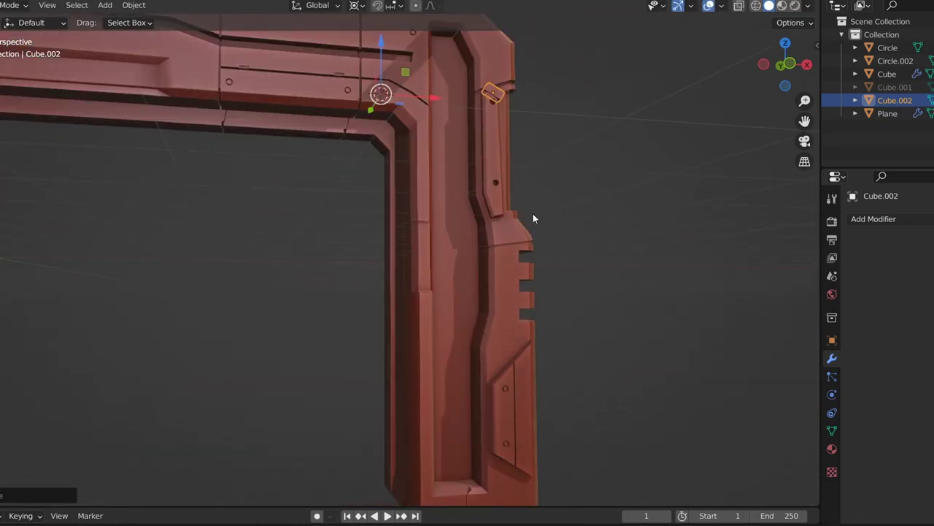
{"action": "middle_click_drag", "start_coordinate": [533, 214], "coordinate": [494, 253]}
{"action": "key", "text": "Delete"}
{"action": "middle_click_drag", "start_coordinate": [297, 272], "coordinate": [292, 294]}
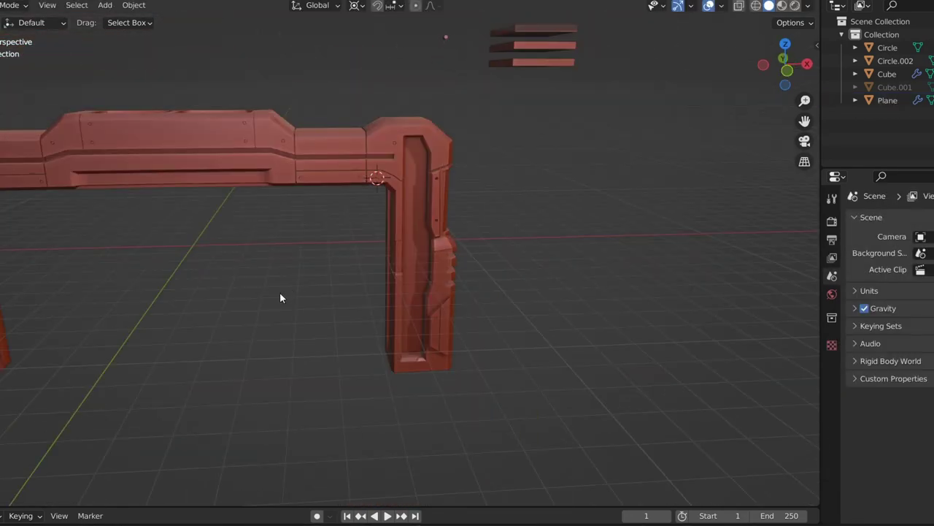
Step: Add a cube and move its mesh beside the inner side of the arch's right leg
{"action": "scroll", "coordinate": [280, 292], "scroll_direction": "down", "scroll_amount": 2}
{"action": "scroll", "coordinate": [366, 230], "scroll_direction": "down", "scroll_amount": 2}
{"action": "scroll", "coordinate": [554, 255], "scroll_direction": "up", "scroll_amount": 6}
{"action": "key", "text": "shift+a"}
{"action": "left_click", "coordinate": [417, 234]}
{"action": "scroll", "coordinate": [367, 343], "scroll_direction": "up", "scroll_amount": 3}
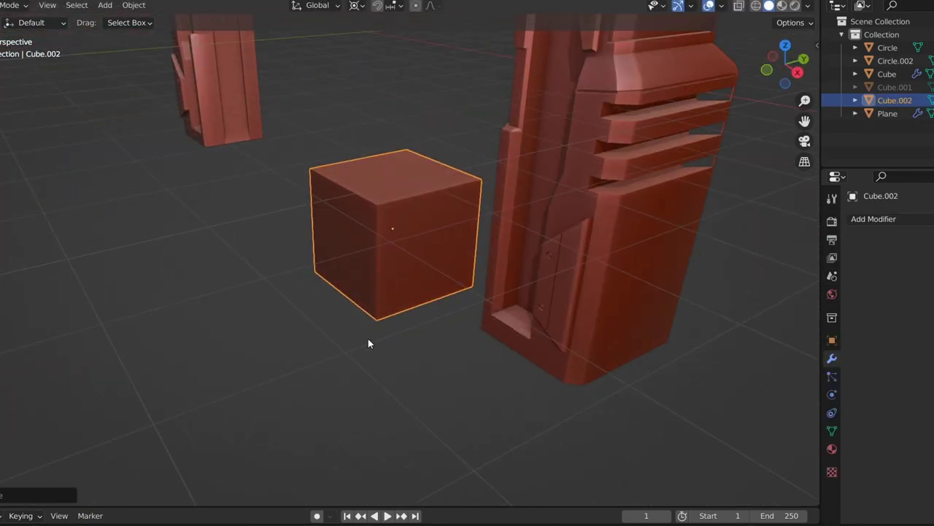
{"action": "key", "text": "Tab"}
{"action": "scroll", "coordinate": [376, 321], "scroll_direction": "down", "scroll_amount": 4}
{"action": "scroll", "coordinate": [388, 290], "scroll_direction": "down", "scroll_amount": 4}
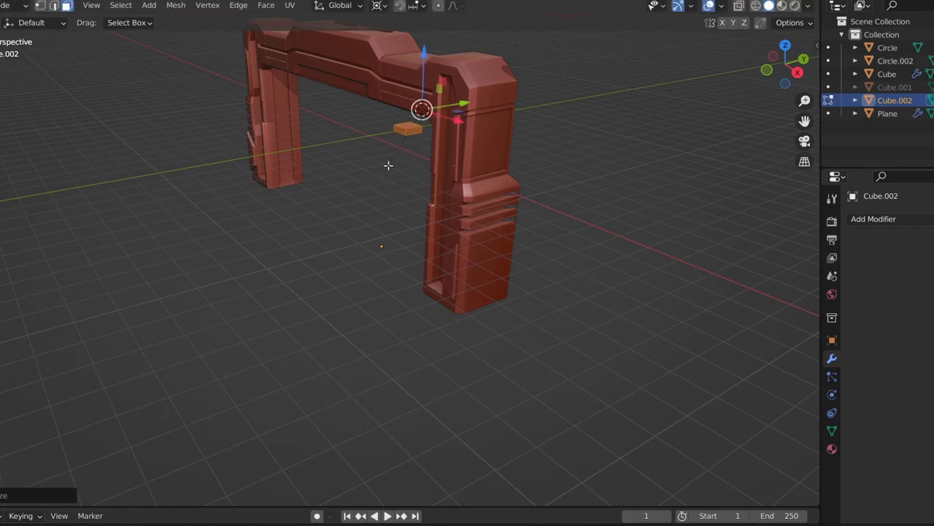
{"action": "scroll", "coordinate": [389, 166], "scroll_direction": "up", "scroll_amount": 3}
{"action": "middle_click_drag", "start_coordinate": [403, 205], "coordinate": [550, 240]}
{"action": "key", "text": "g"}
{"action": "left_click", "coordinate": [623, 198]}
{"action": "mouse_move", "coordinate": [623, 197]}
{"action": "middle_mouse_down"}
{"action": "mouse_move", "coordinate": [589, 155]}
{"action": "mouse_move", "coordinate": [555, 292]}
{"action": "middle_mouse_up"}
Step: Repeat the cube with an Array modifier, apply the Boolean cut, and delete the cutter
{"action": "left_click", "coordinate": [874, 219]}
{"action": "left_click", "coordinate": [693, 241]}
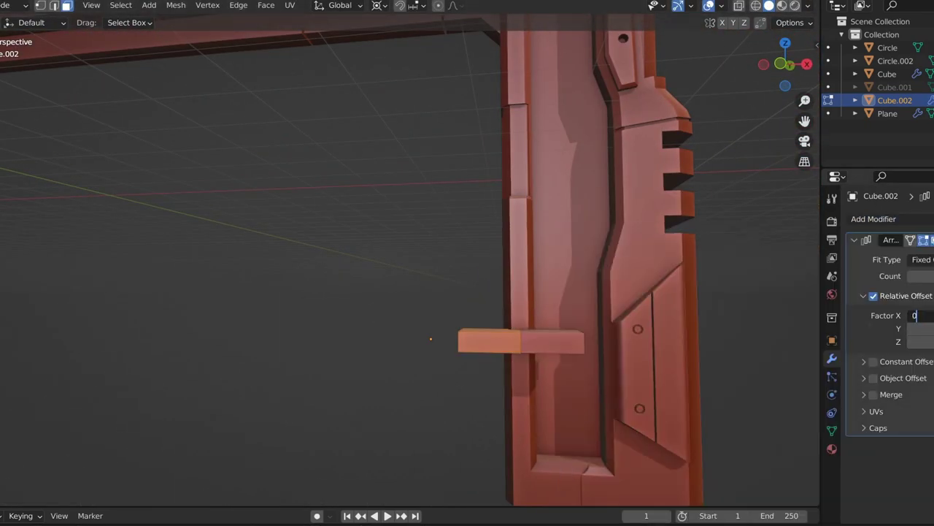
{"action": "key", "text": "Tab"}
{"action": "left_click", "coordinate": [536, 303]}
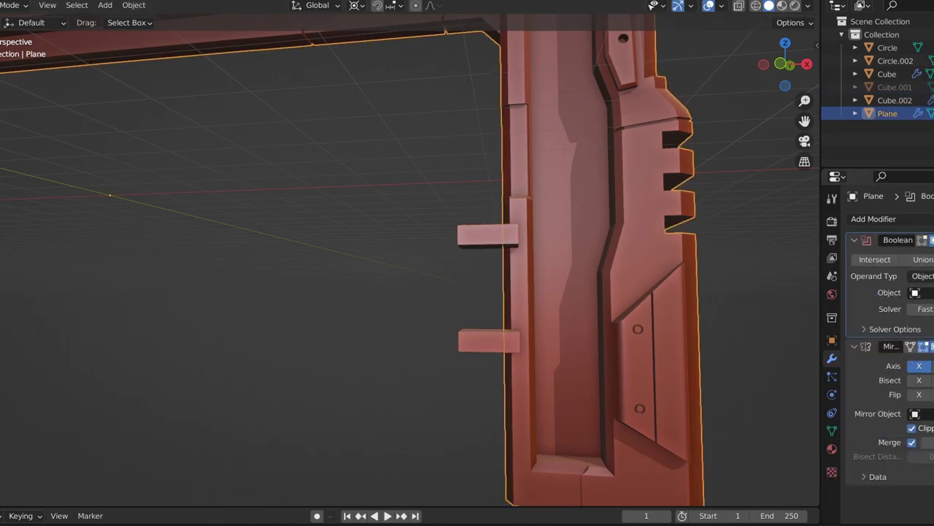
{"action": "key", "text": "ctrl+a"}
{"action": "key", "text": "alt+a"}
{"action": "scroll", "coordinate": [542, 383], "scroll_direction": "down", "scroll_amount": 3}
{"action": "middle_click_drag", "start_coordinate": [542, 383], "coordinate": [479, 360]}
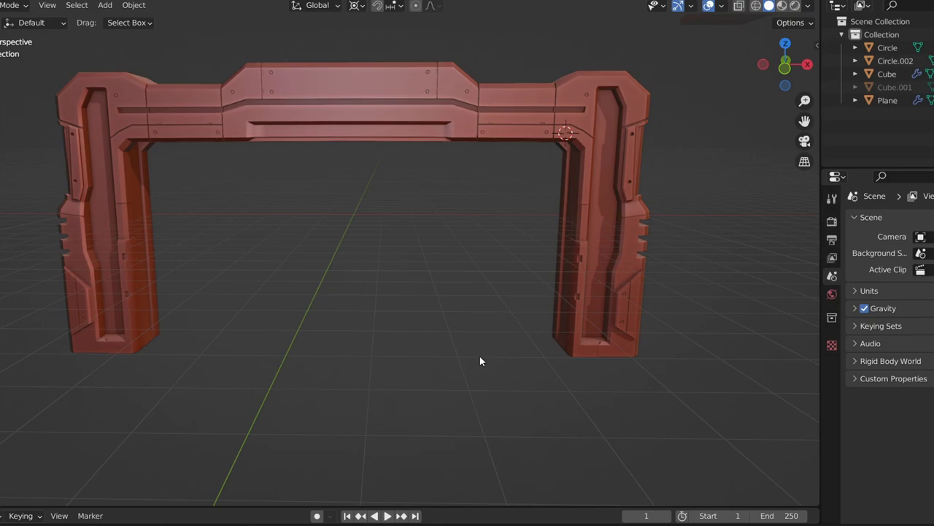
Step: Add an upright plane in front view and place it inside the arch opening
{"action": "key", "text": "KP_1"}
{"action": "key", "text": "shift+a"}
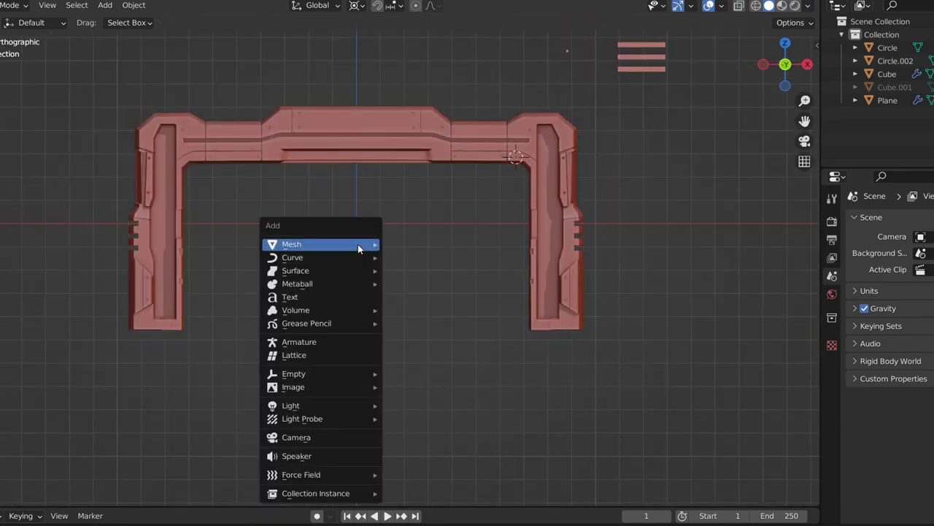
{"action": "left_click", "coordinate": [434, 240]}
{"action": "left_click", "coordinate": [22, 487]}
{"action": "left_click", "coordinate": [100, 410]}
{"action": "left_click", "coordinate": [73, 424]}
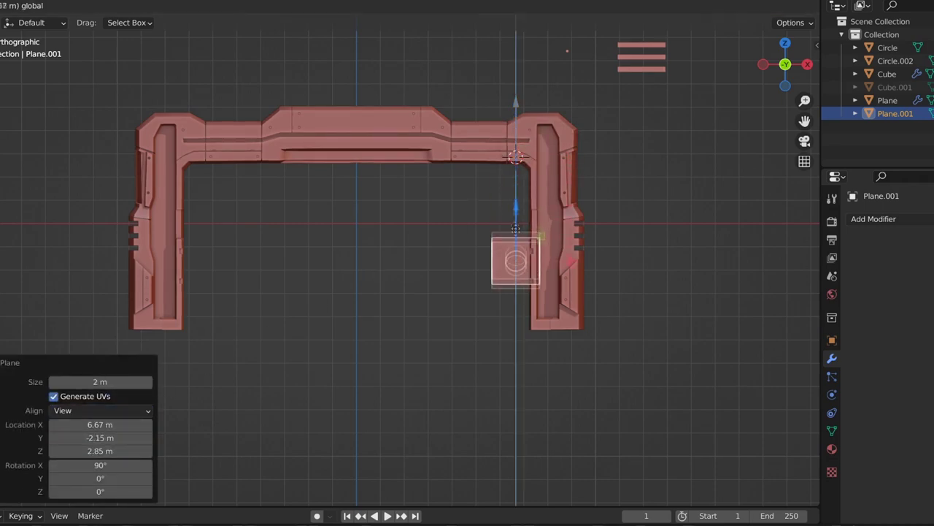
{"action": "left_click", "coordinate": [358, 242]}
Step: Loop-cut the plane through its middle and select its lower half
{"action": "key", "text": "Tab"}
{"action": "key", "text": "ctrl+r"}
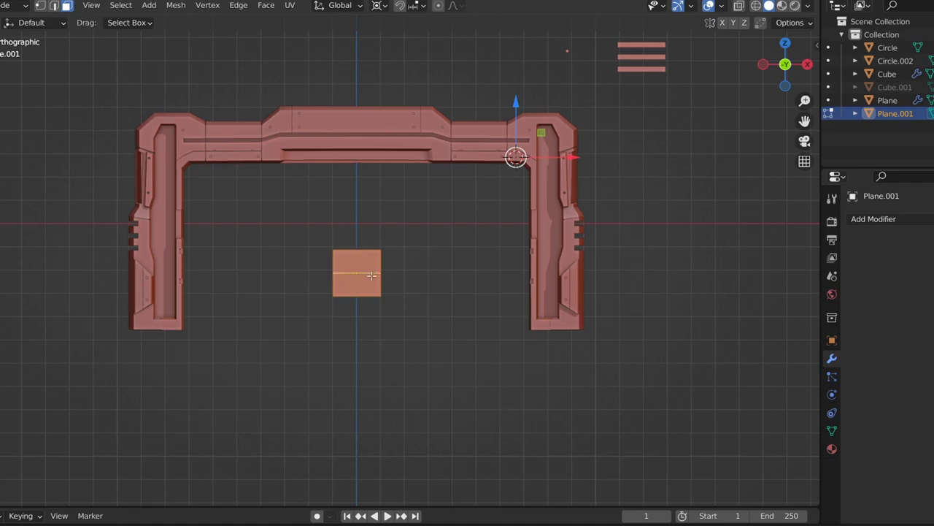
{"action": "left_click", "coordinate": [374, 275]}
{"action": "right_click", "coordinate": [373, 275]}
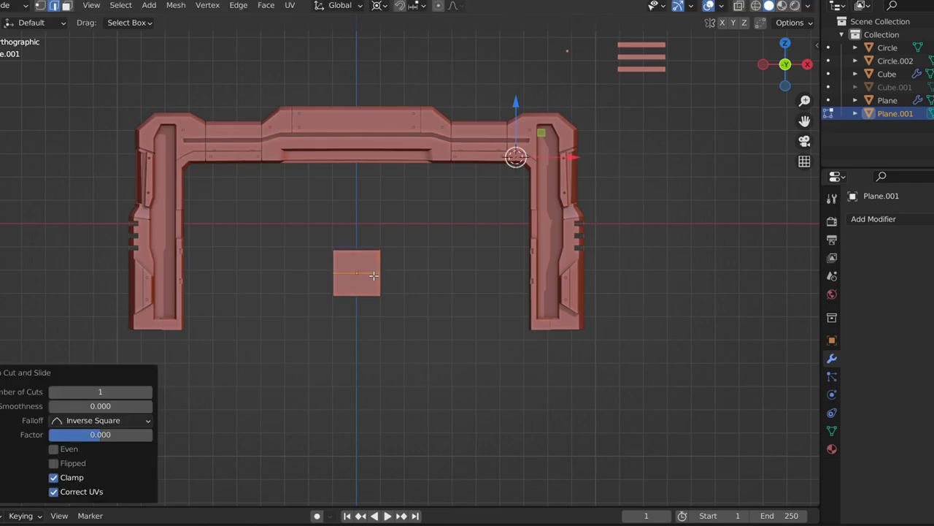
{"action": "scroll", "coordinate": [374, 275], "scroll_direction": "up", "scroll_amount": 2}
{"action": "key", "text": "3"}
{"action": "left_click", "coordinate": [341, 284]}
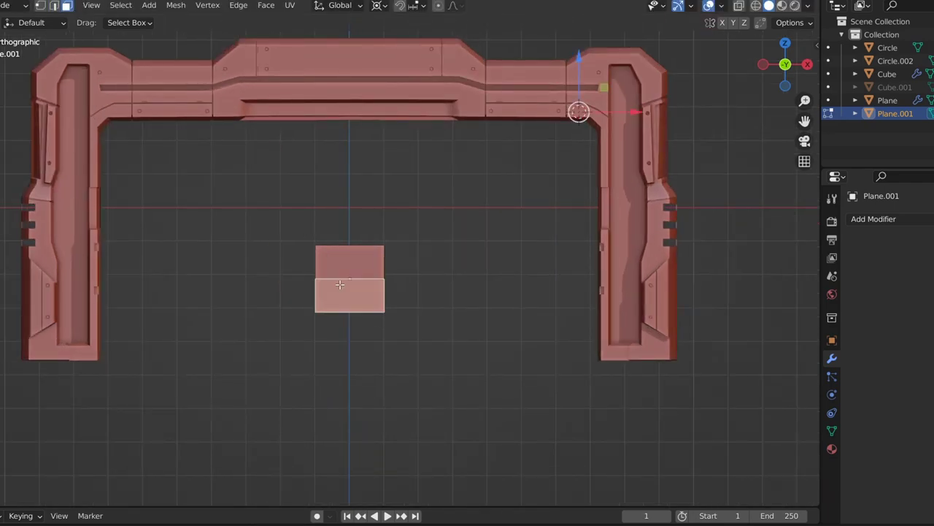
Step: Stretch the panel up to the top bar, out to both arch legs, and raise its bottom edge
{"action": "left_click_drag", "start_coordinate": [358, 197], "coordinate": [358, 102]}
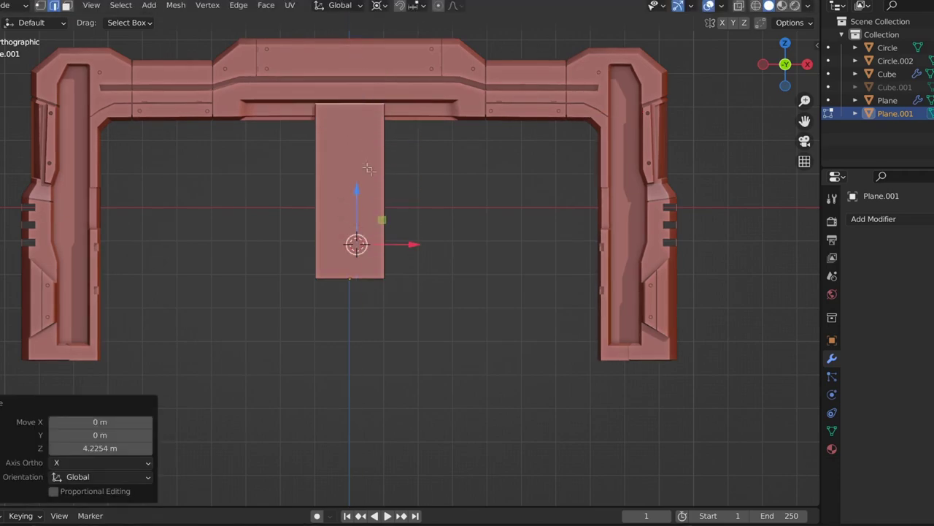
{"action": "left_click_drag", "start_coordinate": [416, 244], "coordinate": [645, 248]}
{"action": "left_click", "coordinate": [317, 219]}
{"action": "left_click_drag", "start_coordinate": [413, 243], "coordinate": [173, 232]}
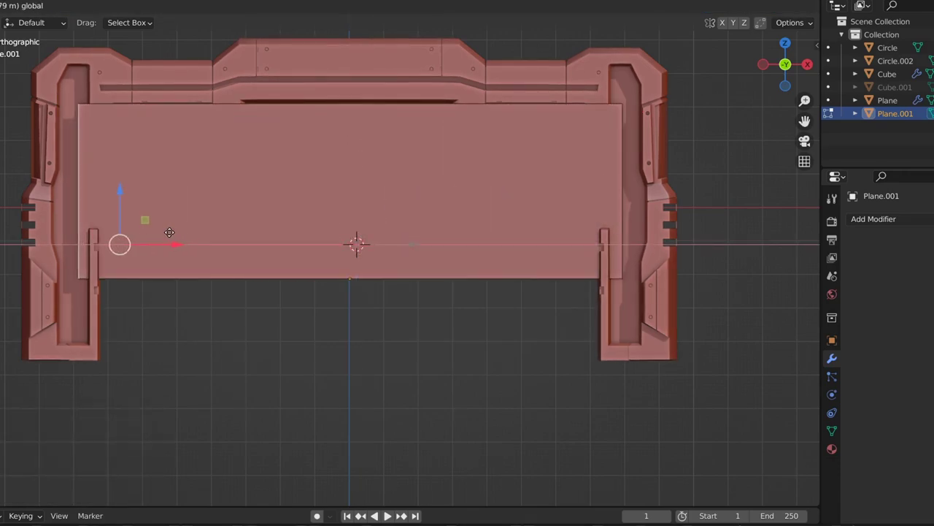
{"action": "middle_click_drag", "start_coordinate": [169, 232], "coordinate": [261, 323]}
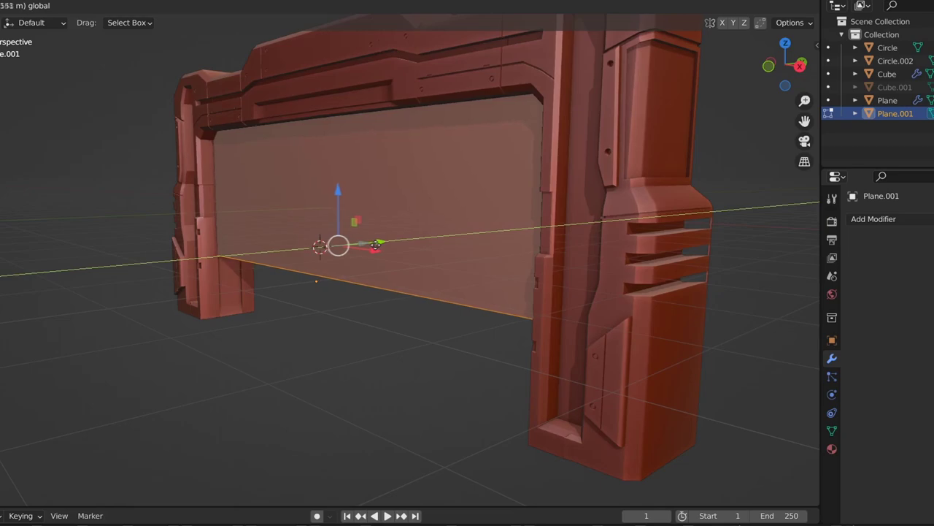
{"action": "middle_click_drag", "start_coordinate": [365, 292], "coordinate": [423, 324]}
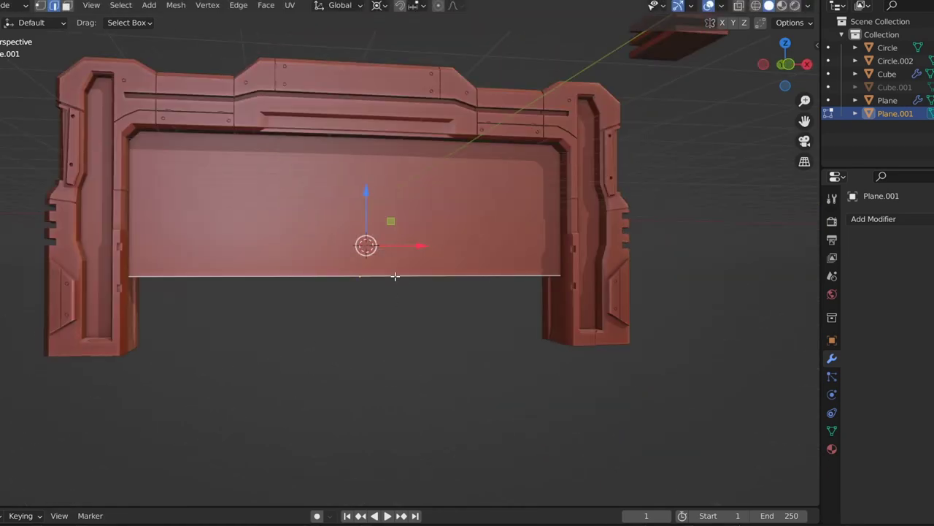
{"action": "left_click_drag", "start_coordinate": [367, 206], "coordinate": [368, 177]}
Step: Give the door plane a Mirror modifier using Plane as the mirror object
{"action": "key", "text": "Tab"}
{"action": "left_click", "coordinate": [873, 219]}
{"action": "left_click", "coordinate": [722, 371]}
{"action": "left_click", "coordinate": [919, 259]}
Step: Move the plane's selected edge vertically in Edit Mode
{"action": "key", "text": "Tab"}
{"action": "key", "text": "g"}
{"action": "key", "text": "z"}
{"action": "left_click", "coordinate": [357, 209]}
{"action": "key", "text": "Tab"}
{"action": "key", "text": "Tab"}
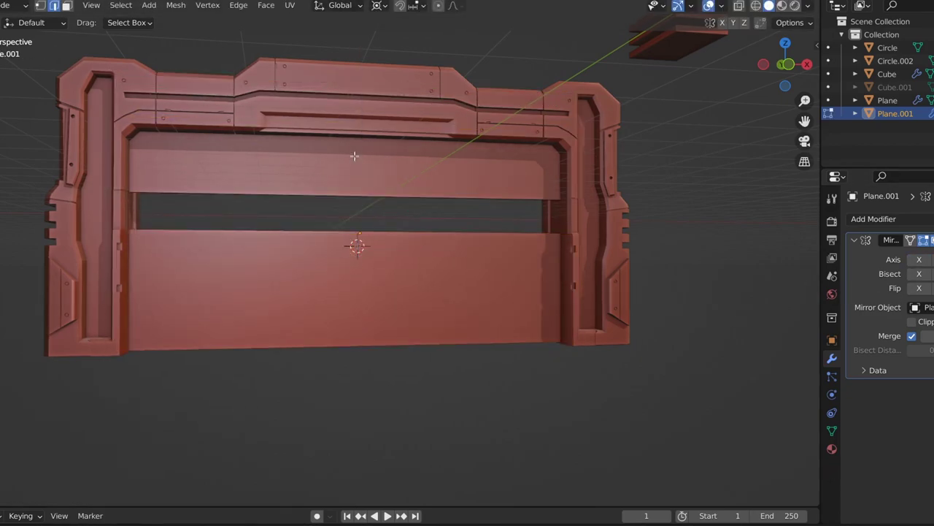
Step: Fine-tune the door panel's edge heights with repeated vertical G Z moves
{"action": "key", "text": "g"}
{"action": "key", "text": "z"}
{"action": "left_click", "coordinate": [368, 226]}
{"action": "middle_click_drag", "start_coordinate": [368, 226], "coordinate": [416, 183]}
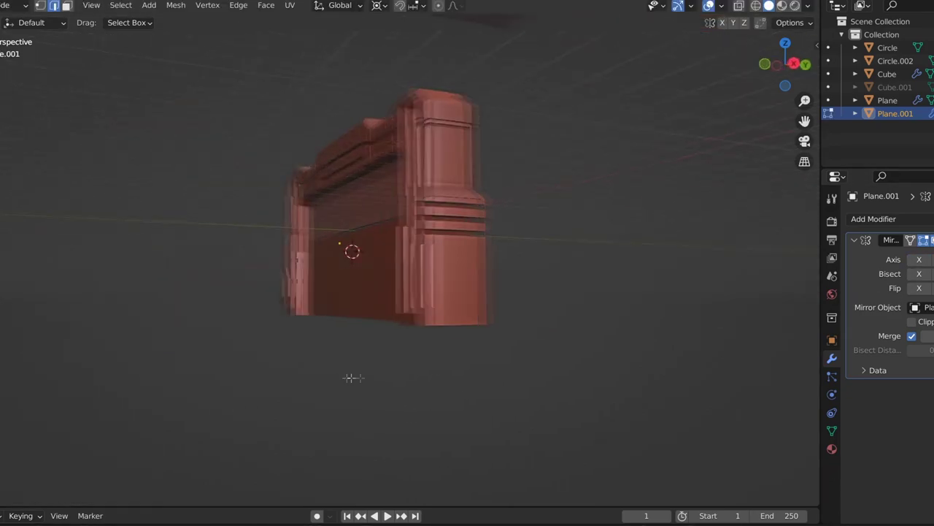
{"action": "key", "text": "g"}
{"action": "key", "text": "z"}
{"action": "left_click", "coordinate": [416, 182]}
{"action": "key", "text": "g"}
{"action": "key", "text": "z"}
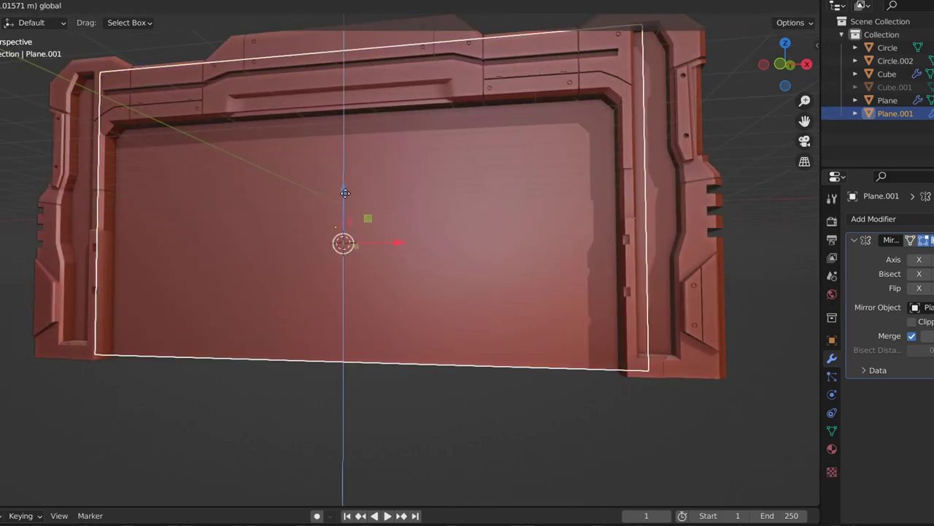
{"action": "left_click", "coordinate": [344, 242]}
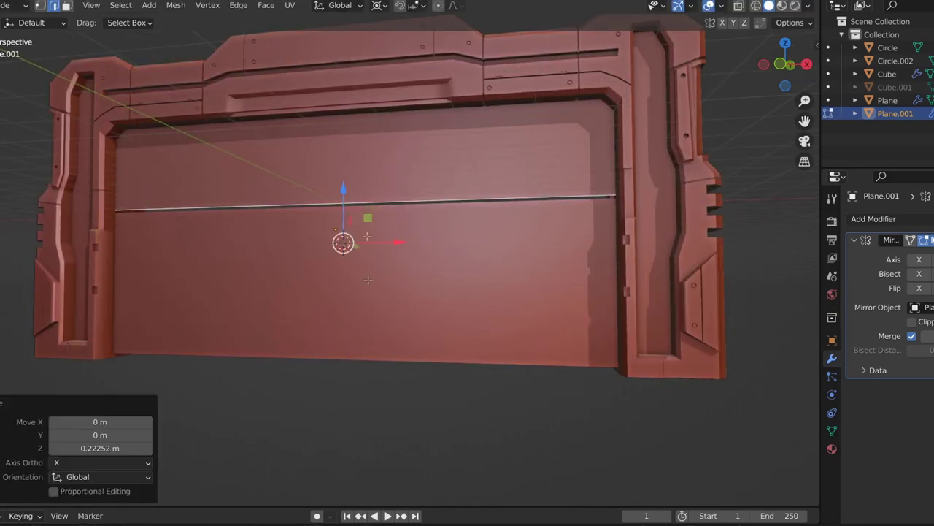
{"action": "middle_click_drag", "start_coordinate": [344, 242], "coordinate": [361, 213]}
{"action": "middle_click_drag", "start_coordinate": [504, 345], "coordinate": [407, 369]}
{"action": "key", "text": "g"}
{"action": "key", "text": "z"}
{"action": "left_click", "coordinate": [452, 358]}
Step: Lower the whole door plane vertically in Object Mode
{"action": "key", "text": "Tab"}
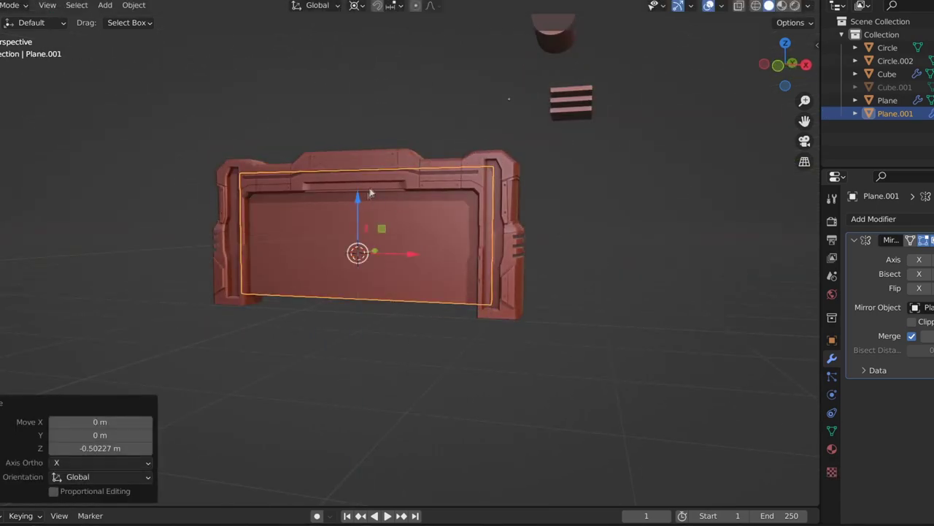
{"action": "middle_click_drag", "start_coordinate": [365, 206], "coordinate": [351, 219]}
{"action": "key", "text": "g"}
{"action": "key", "text": "z"}
{"action": "left_click", "coordinate": [350, 241]}
Step: Try a Mirror modifier along X, then undo it to keep a single panel
{"action": "left_click", "coordinate": [873, 218]}
{"action": "left_click", "coordinate": [722, 368]}
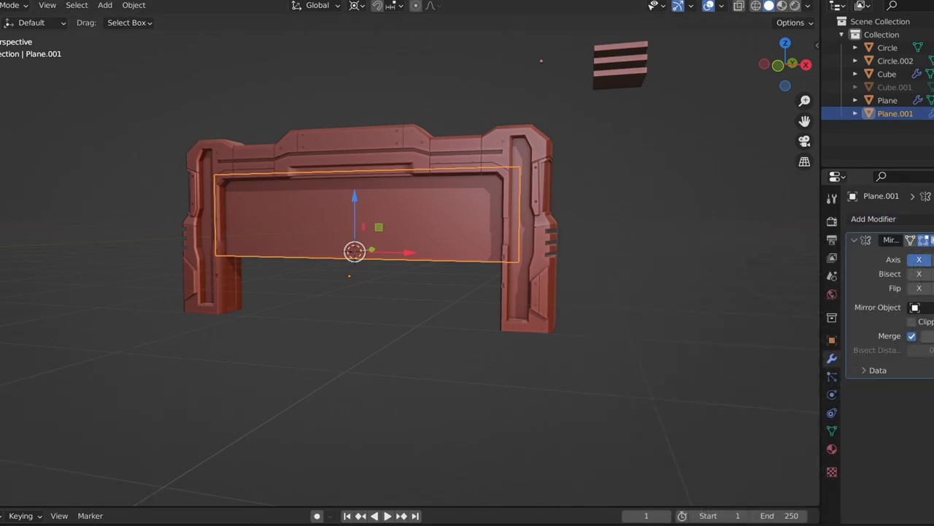
{"action": "left_click", "coordinate": [919, 260]}
{"action": "key", "text": "ctrl+z"}
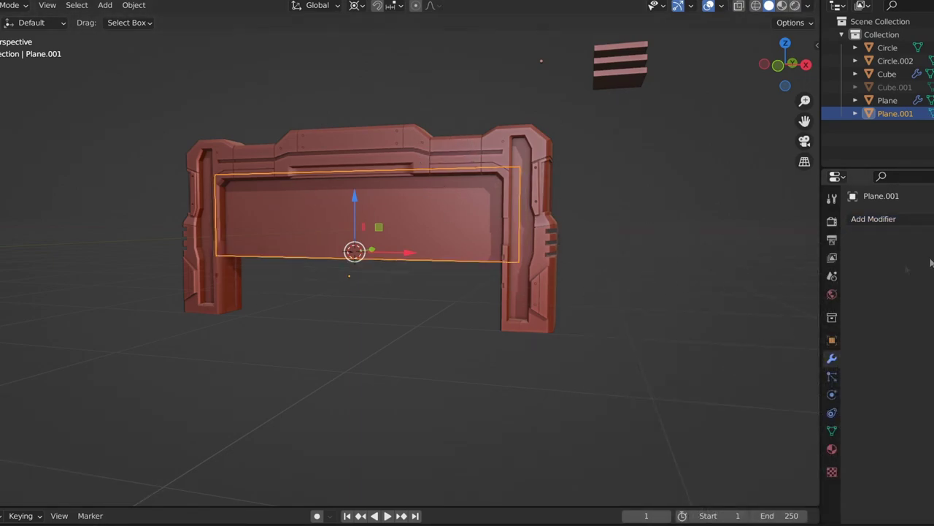
{"action": "key", "text": "KP_1"}
{"action": "scroll", "coordinate": [394, 270], "scroll_direction": "down", "scroll_amount": 2}
{"action": "key", "text": "ctrl+z"}
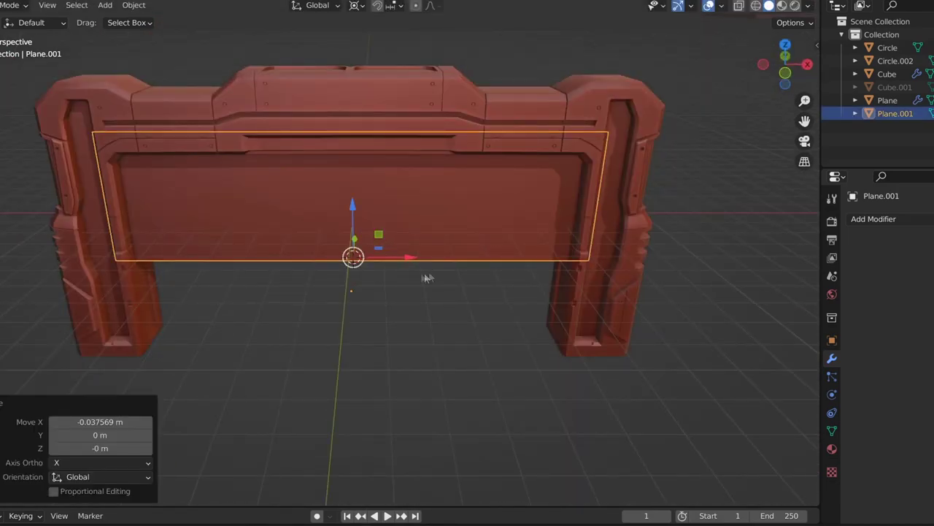
Step: Isolate the door plane in local view and start a loop cut in Edit Mode
{"action": "middle_click_drag", "start_coordinate": [426, 275], "coordinate": [408, 289]}
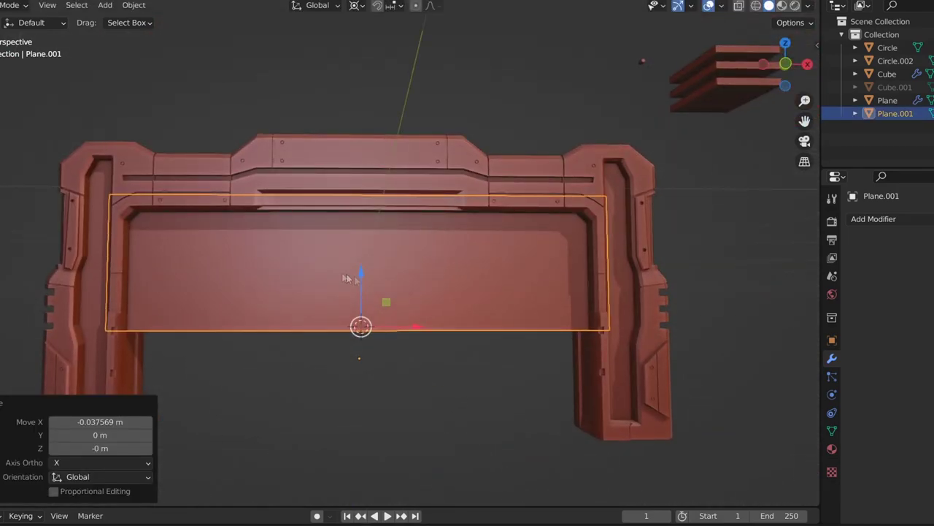
{"action": "key", "text": "KP_Divide"}
{"action": "key", "text": "Tab"}
{"action": "key", "text": "ctrl+r"}
Step: Add vertical and horizontal loop cuts, widening the top edge loop along X
{"action": "left_click", "coordinate": [496, 221]}
{"action": "key", "text": "ctrl+r"}
{"action": "left_click", "coordinate": [467, 277]}
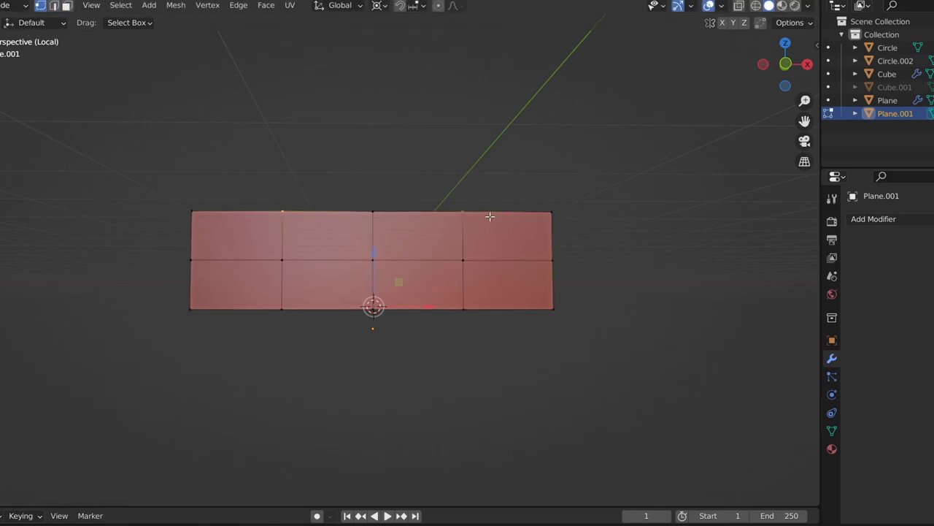
{"action": "key", "text": "s"}
{"action": "key", "text": "x"}
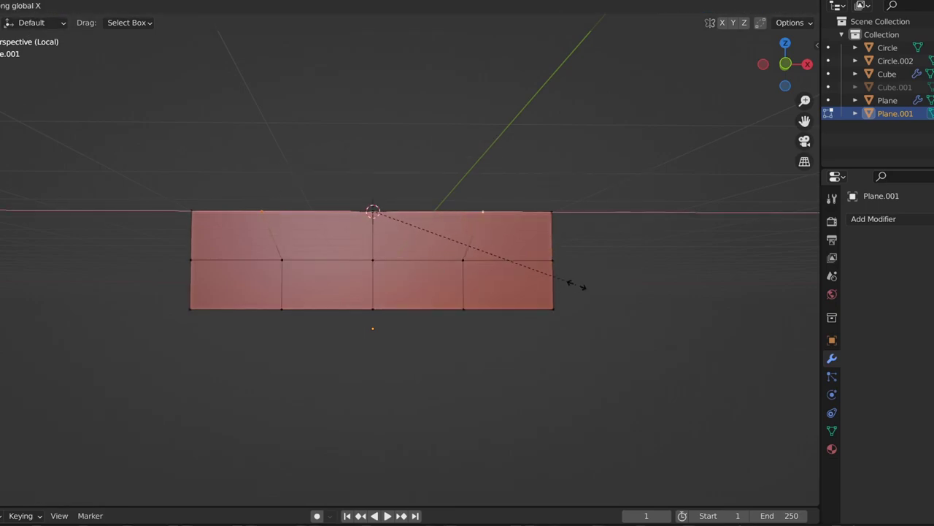
{"action": "left_click", "coordinate": [576, 285]}
Step: Add another horizontal loop cut near the top and spread it along X
{"action": "key", "text": "ctrl+r"}
{"action": "left_click", "coordinate": [414, 286]}
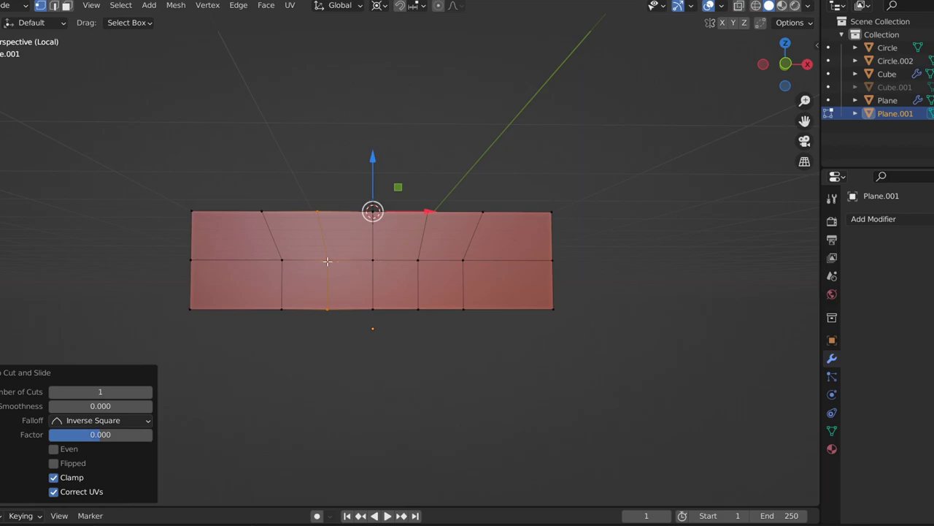
{"action": "scroll", "coordinate": [330, 265], "scroll_direction": "up", "scroll_amount": 3}
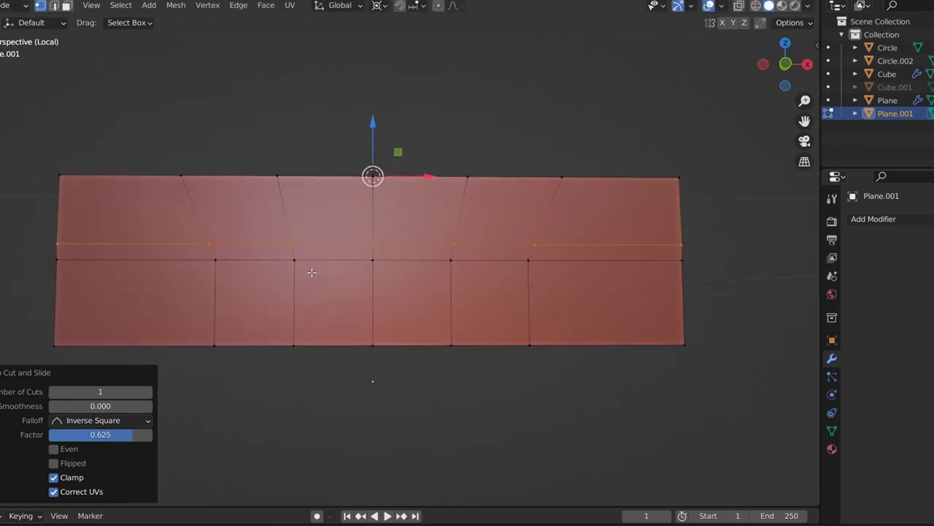
{"action": "left_click", "coordinate": [435, 244]}
{"action": "key", "text": "s"}
{"action": "key", "text": "x"}
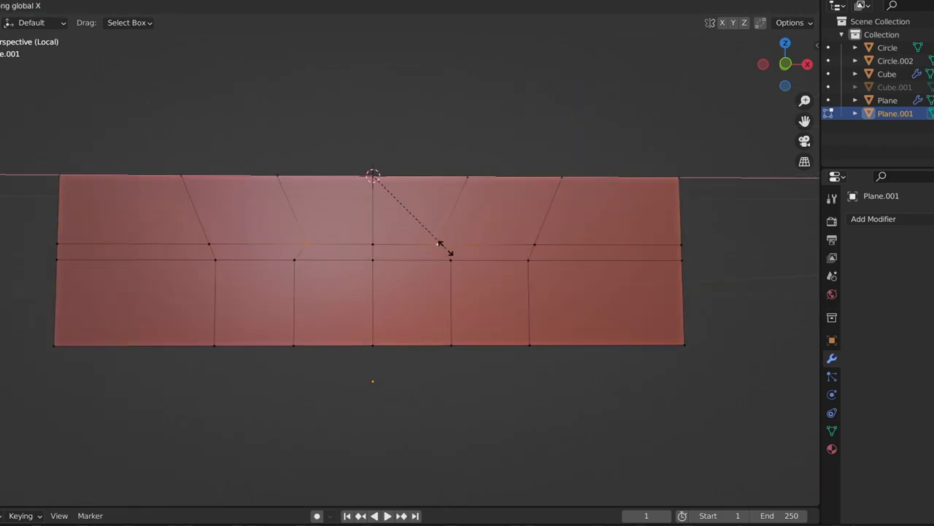
{"action": "left_click", "coordinate": [440, 243]}
Step: Extrude the top middle faces inward to form a recessed band
{"action": "left_click", "coordinate": [66, 5]}
{"action": "left_click", "coordinate": [274, 241]}
{"action": "left_click", "coordinate": [395, 219], "text": "shift"}
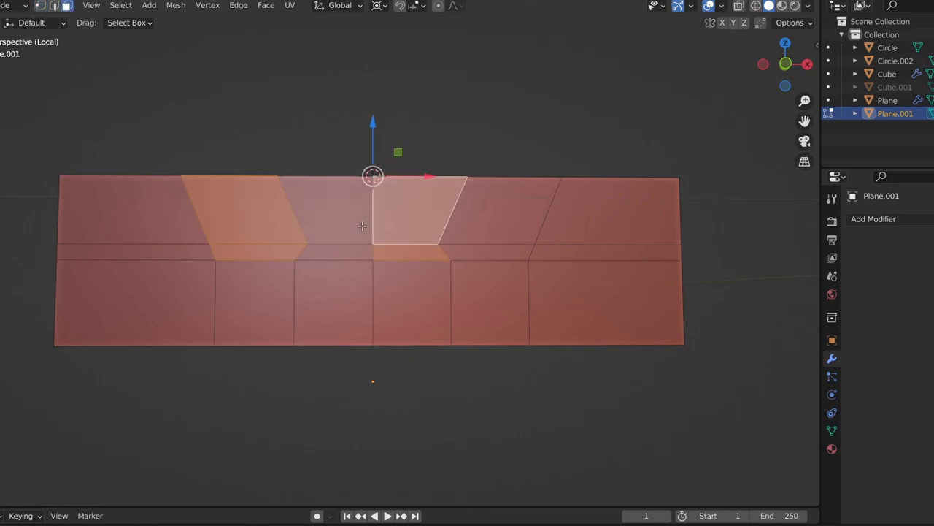
{"action": "key", "text": "e"}
{"action": "mouse_move", "coordinate": [503, 277]}
{"action": "middle_mouse_down"}
{"action": "mouse_move", "coordinate": [417, 317]}
{"action": "mouse_move", "coordinate": [518, 190]}
{"action": "middle_mouse_up"}
{"action": "left_click", "coordinate": [417, 317]}
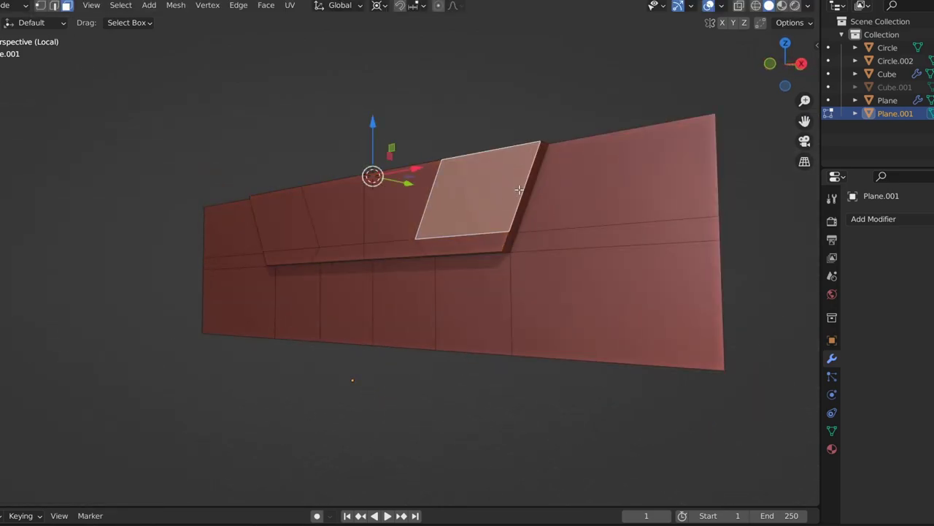
{"action": "left_click", "coordinate": [343, 219], "text": "alt"}
{"action": "middle_click_drag", "start_coordinate": [365, 306], "coordinate": [422, 308]}
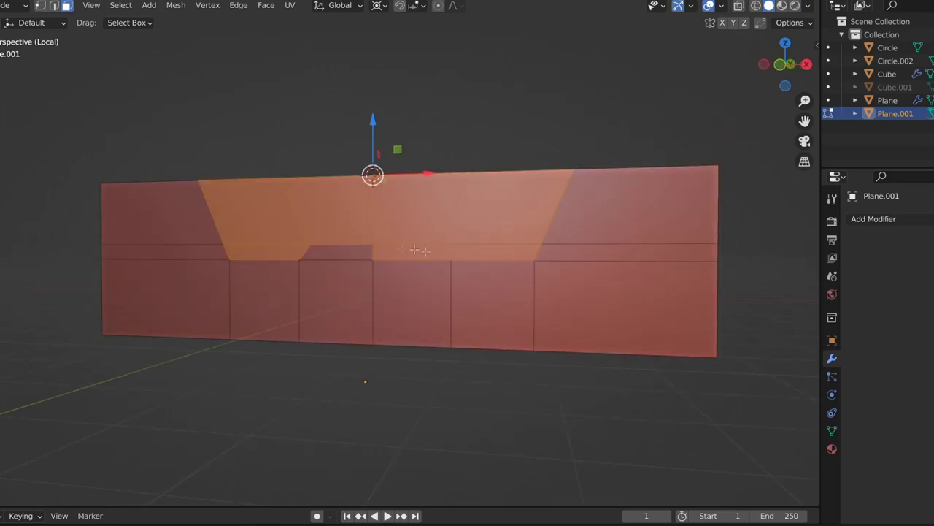
{"action": "left_click", "coordinate": [422, 309]}
Step: Bevel the diagonal edge of the step
{"action": "key", "text": "2"}
{"action": "left_click", "coordinate": [503, 279]}
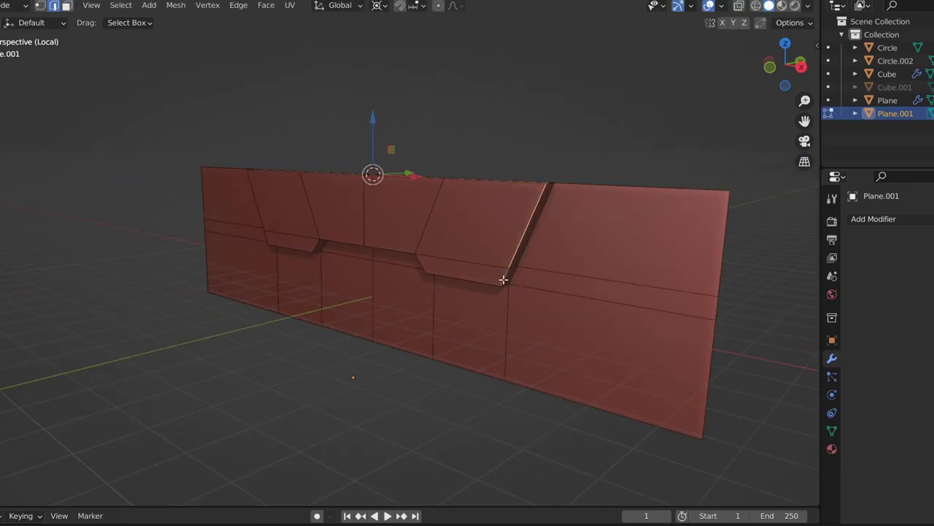
{"action": "mouse_move", "coordinate": [526, 214]}
{"action": "middle_mouse_down"}
{"action": "mouse_move", "coordinate": [521, 307]}
{"action": "mouse_move", "coordinate": [540, 273]}
{"action": "middle_mouse_up"}
{"action": "key", "text": "ctrl+b"}
{"action": "left_click", "coordinate": [552, 275]}
Step: Apply the plane's scale in Object Mode
{"action": "key", "text": "Tab"}
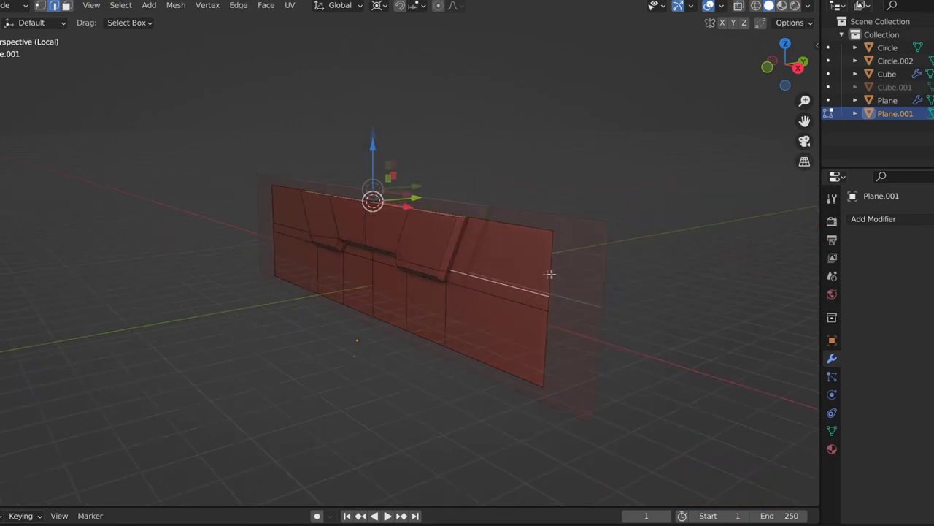
{"action": "key", "text": "ctrl+a"}
{"action": "key", "text": "Tab"}
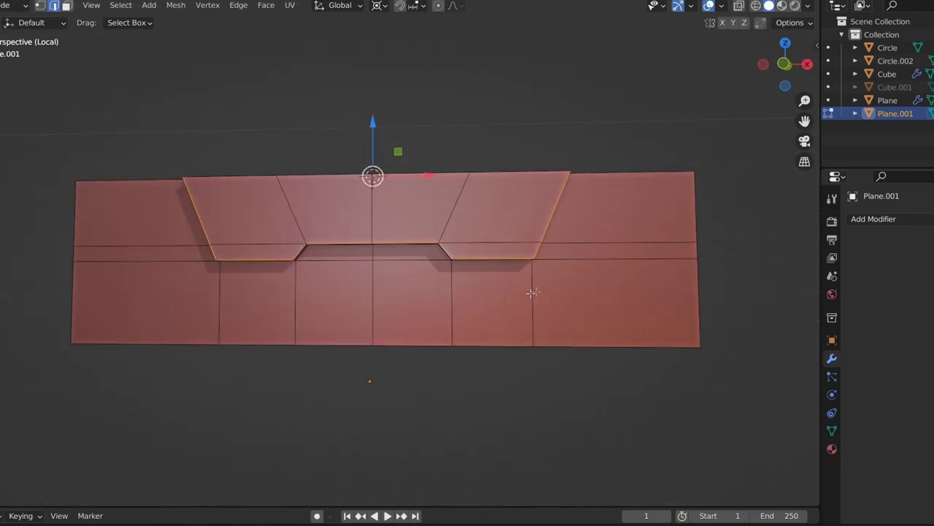
{"action": "middle_click_drag", "start_coordinate": [535, 263], "coordinate": [475, 303]}
Step: Re-bevel the step edges and view the panel straight from the front
{"action": "key", "text": "Tab"}
{"action": "key", "text": "ctrl+a"}
{"action": "left_click", "coordinate": [475, 304]}
{"action": "key", "text": "Tab"}
{"action": "key", "text": "ctrl+b"}
{"action": "left_click", "coordinate": [480, 309]}
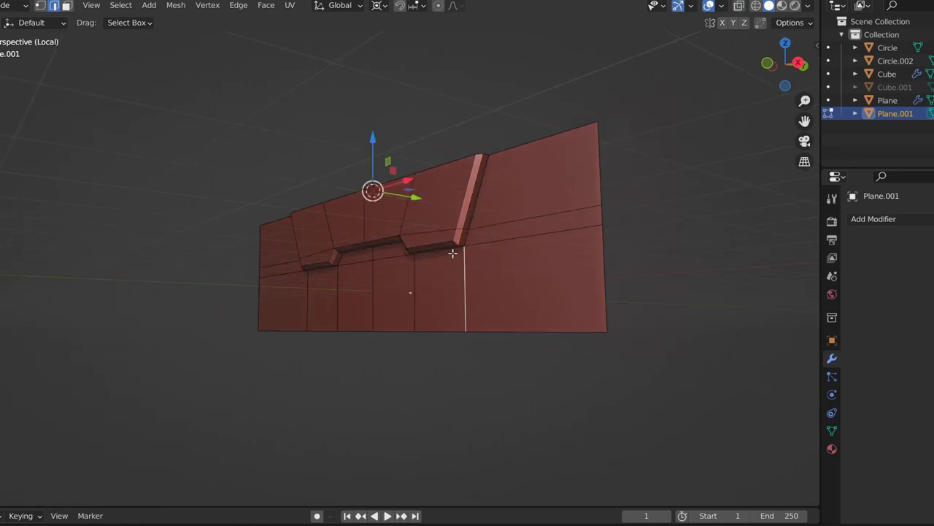
{"action": "middle_click_drag", "start_coordinate": [455, 252], "coordinate": [474, 263]}
{"action": "scroll", "coordinate": [487, 273], "scroll_direction": "up", "scroll_amount": 3}
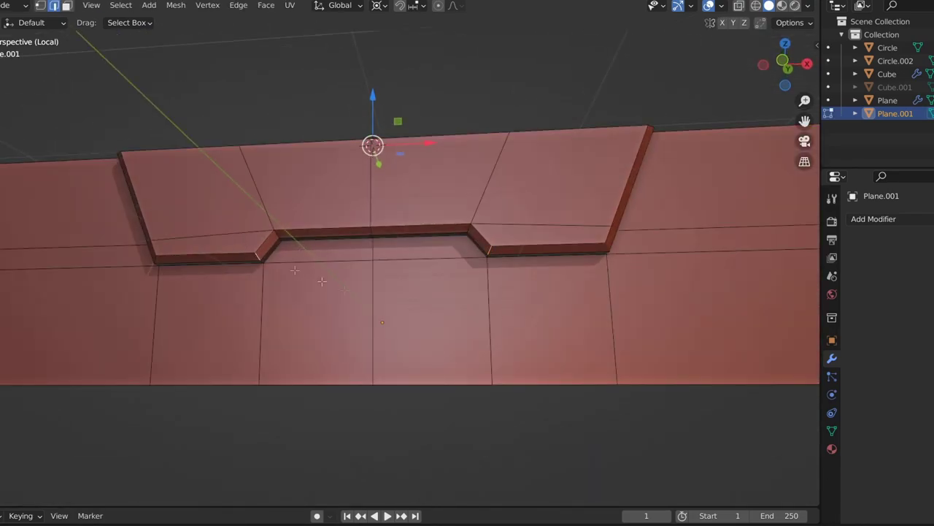
{"action": "mouse_move", "coordinate": [534, 313]}
{"action": "middle_mouse_down"}
{"action": "mouse_move", "coordinate": [484, 279]}
{"action": "mouse_move", "coordinate": [502, 323]}
{"action": "mouse_move", "coordinate": [468, 303]}
{"action": "middle_mouse_up"}
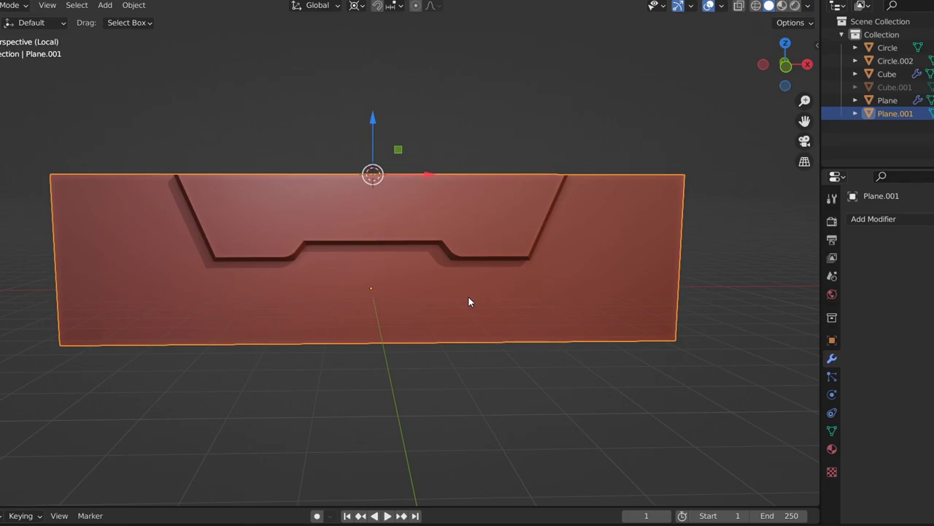
Step: Snap the 3D cursor to the top trapezoid face and extrude that face
{"action": "key", "text": "Tab"}
{"action": "key", "text": "3"}
{"action": "left_click", "coordinate": [390, 211]}
{"action": "key", "text": "shift+s"}
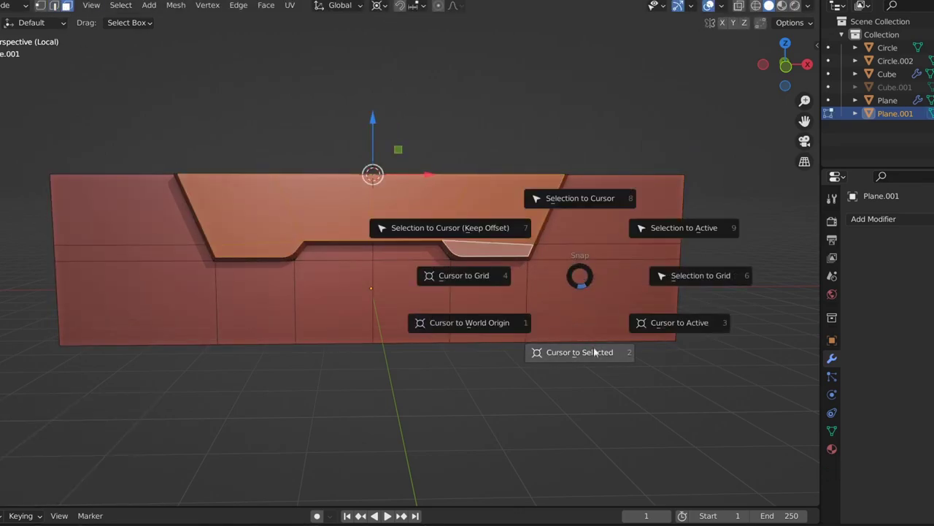
{"action": "left_click", "coordinate": [594, 345]}
{"action": "key", "text": "e"}
{"action": "left_click", "coordinate": [559, 313]}
{"action": "mouse_move", "coordinate": [559, 313]}
{"action": "middle_mouse_down"}
{"action": "mouse_move", "coordinate": [465, 294]}
{"action": "mouse_move", "coordinate": [559, 281]}
{"action": "mouse_move", "coordinate": [437, 323]}
{"action": "mouse_move", "coordinate": [553, 311]}
{"action": "mouse_move", "coordinate": [559, 295]}
{"action": "middle_mouse_up"}
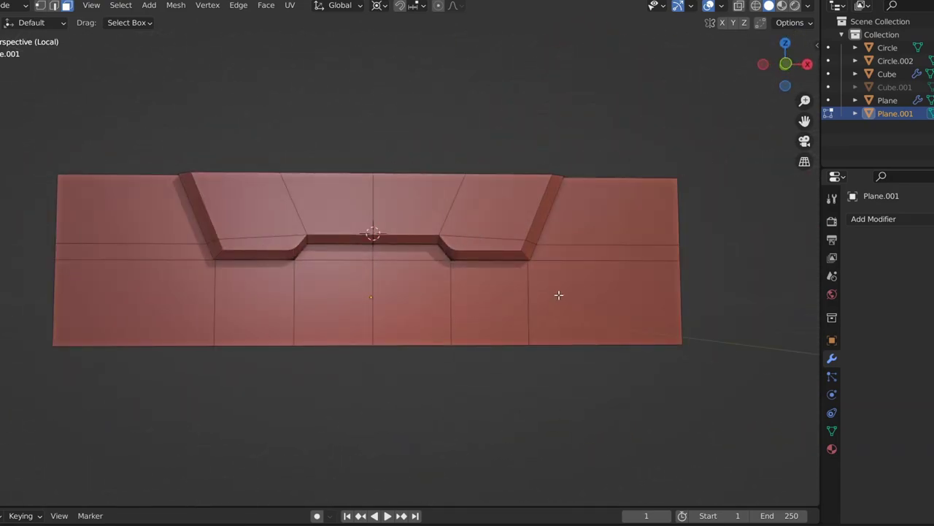
{"action": "left_click", "coordinate": [332, 252]}
Step: Inset the faces below the notch as one region and extrude them outward
{"action": "left_click", "coordinate": [412, 303], "text": "shift"}
{"action": "left_click", "coordinate": [332, 303], "text": "shift"}
{"action": "key", "text": "i"}
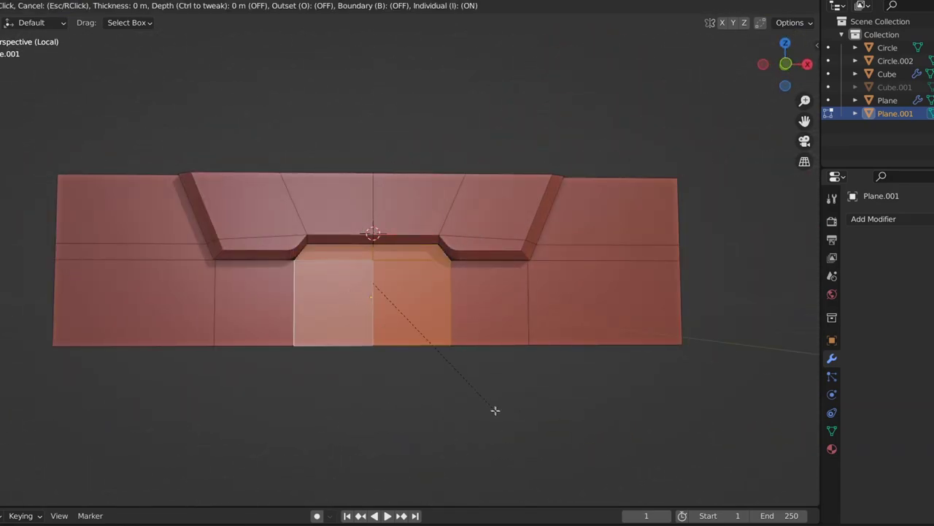
{"action": "left_click", "coordinate": [494, 409]}
{"action": "left_click", "coordinate": [85, 470]}
{"action": "middle_click_drag", "start_coordinate": [219, 380], "coordinate": [348, 341]}
{"action": "key", "text": "e"}
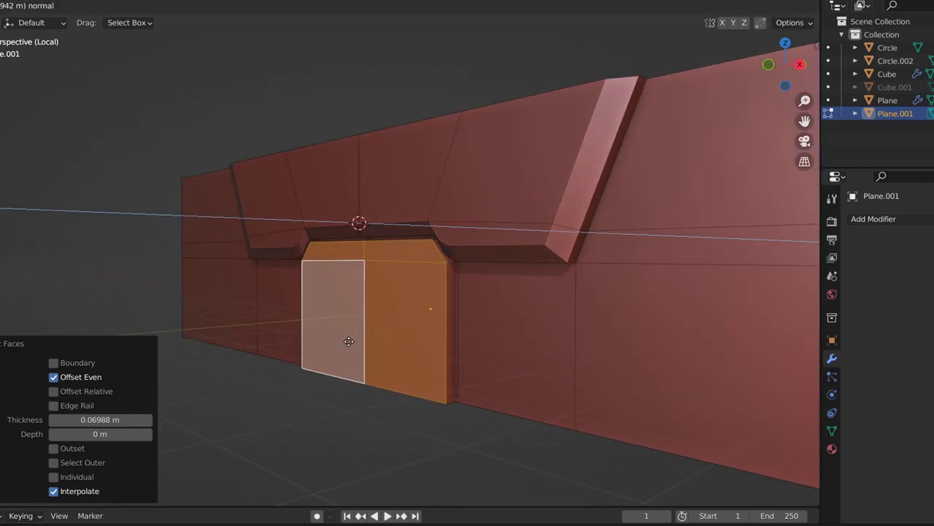
{"action": "left_click", "coordinate": [344, 343]}
Step: Select the ring of side faces around the door, then leave Edit Mode
{"action": "key", "text": "2"}
{"action": "left_click", "coordinate": [427, 255]}
{"action": "mouse_move", "coordinate": [428, 255]}
{"action": "middle_mouse_down"}
{"action": "mouse_move", "coordinate": [477, 308]}
{"action": "mouse_move", "coordinate": [274, 264]}
{"action": "middle_mouse_up"}
{"action": "left_click", "coordinate": [274, 263], "text": "ctrl+alt"}
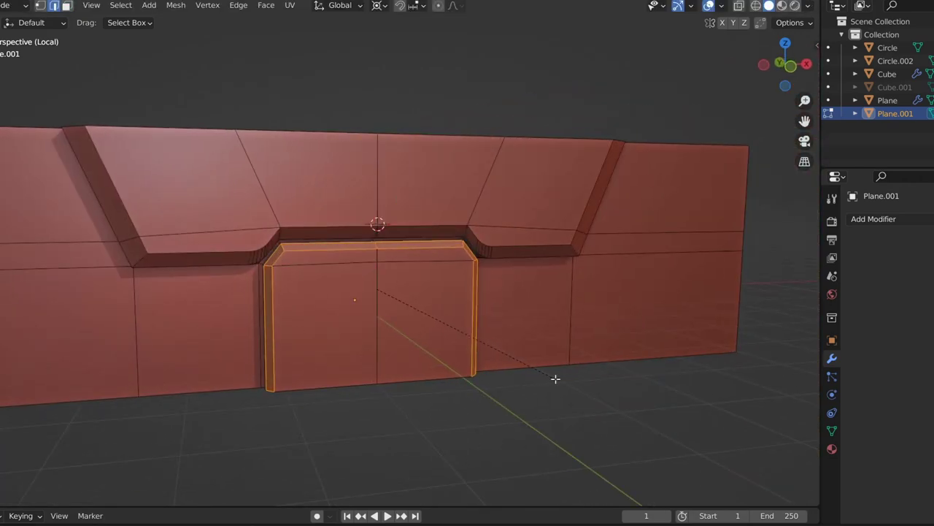
{"action": "key", "text": "Tab"}
Step: Show the whole arch again and view it from a slightly elevated front angle
{"action": "scroll", "coordinate": [540, 292], "scroll_direction": "down", "scroll_amount": 3}
{"action": "key", "text": "KP_Divide"}
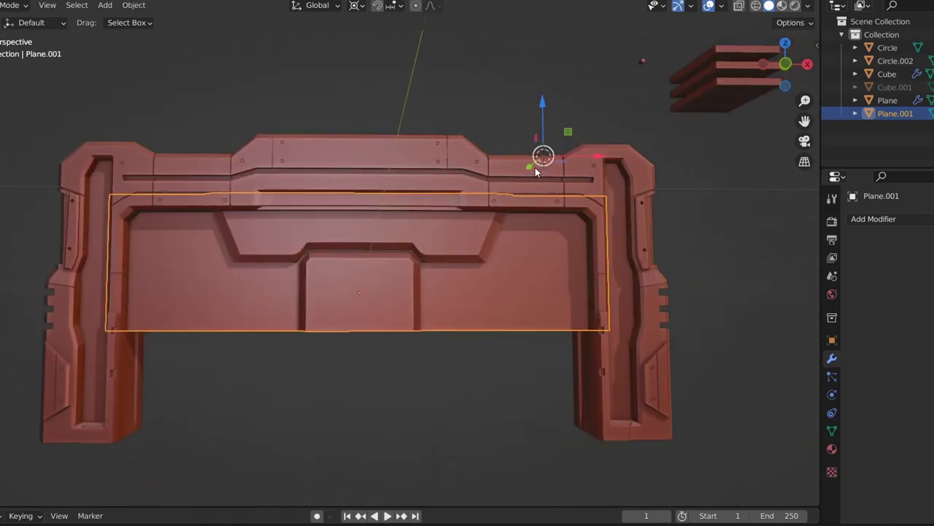
{"action": "left_click", "coordinate": [490, 365]}
{"action": "mouse_move", "coordinate": [490, 365]}
{"action": "middle_mouse_down"}
{"action": "mouse_move", "coordinate": [632, 349]}
{"action": "mouse_move", "coordinate": [407, 340]}
{"action": "middle_mouse_up"}
{"action": "scroll", "coordinate": [379, 312], "scroll_direction": "up", "scroll_amount": 4}
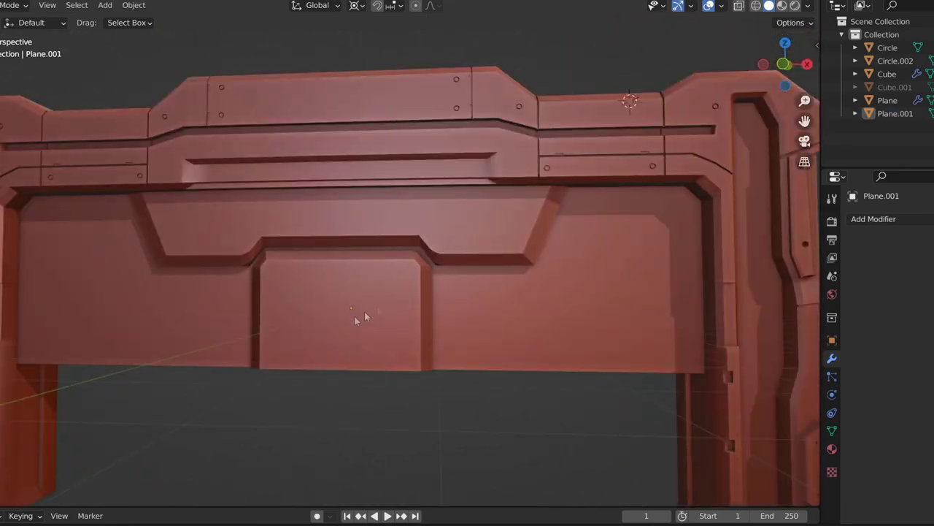
{"action": "scroll", "coordinate": [403, 307], "scroll_direction": "down", "scroll_amount": 4}
{"action": "mouse_move", "coordinate": [450, 321]}
{"action": "middle_mouse_down"}
{"action": "mouse_move", "coordinate": [423, 316]}
{"action": "mouse_move", "coordinate": [423, 307]}
{"action": "middle_mouse_up"}
{"action": "scroll", "coordinate": [332, 266], "scroll_direction": "up", "scroll_amount": 4}
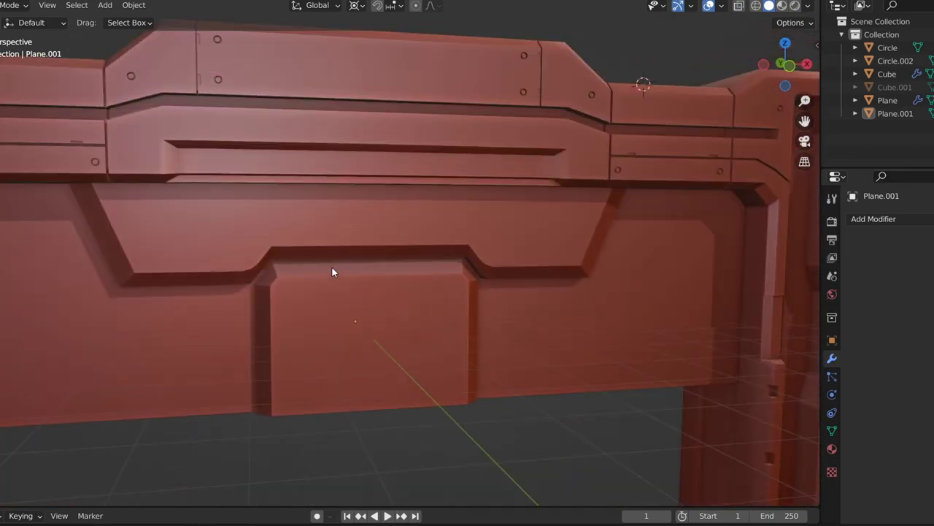
Step: Add a horizontal loop cut near the door panel's top and raise it vertically
{"action": "key", "text": "Tab"}
{"action": "middle_click_drag", "start_coordinate": [314, 238], "coordinate": [170, 240]}
{"action": "key", "text": "ctrl+r"}
{"action": "left_click", "coordinate": [143, 250]}
{"action": "right_click", "coordinate": [143, 250]}
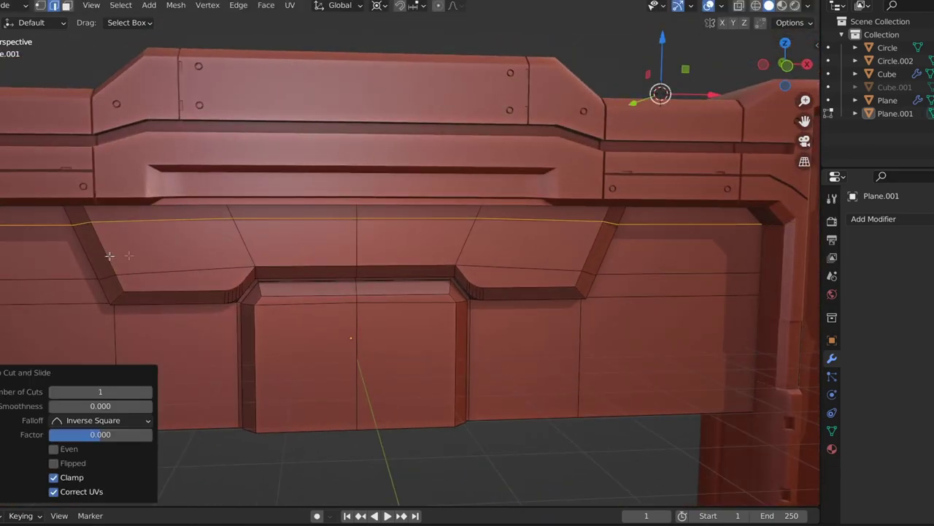
{"action": "key", "text": "g"}
{"action": "key", "text": "z"}
{"action": "left_click", "coordinate": [396, 221]}
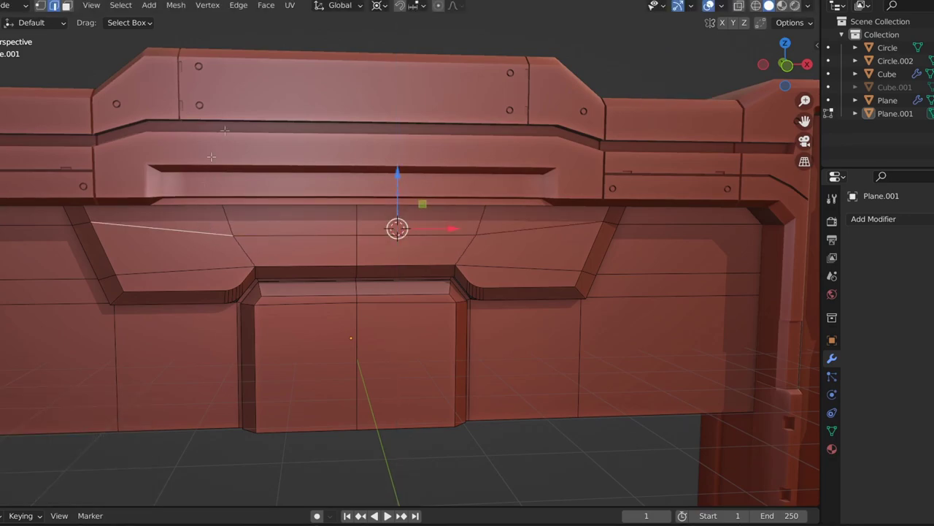
Step: Inset the upper face strip and extrude it inward to form the groove
{"action": "left_click", "coordinate": [67, 5]}
{"action": "key", "text": "i"}
{"action": "left_click", "coordinate": [643, 309]}
{"action": "mouse_move", "coordinate": [643, 308]}
{"action": "middle_mouse_down"}
{"action": "mouse_move", "coordinate": [438, 346]}
{"action": "mouse_move", "coordinate": [503, 305]}
{"action": "mouse_move", "coordinate": [552, 306]}
{"action": "mouse_move", "coordinate": [428, 281]}
{"action": "mouse_move", "coordinate": [420, 299]}
{"action": "mouse_move", "coordinate": [378, 286]}
{"action": "middle_mouse_up"}
{"action": "key", "text": "e"}
{"action": "left_click", "coordinate": [445, 344]}
Step: Inspect the groove's edge loop on the isolated panel with see-through display
{"action": "left_click", "coordinate": [374, 321], "text": "shift"}
{"action": "scroll", "coordinate": [342, 268], "scroll_direction": "up", "scroll_amount": 5}
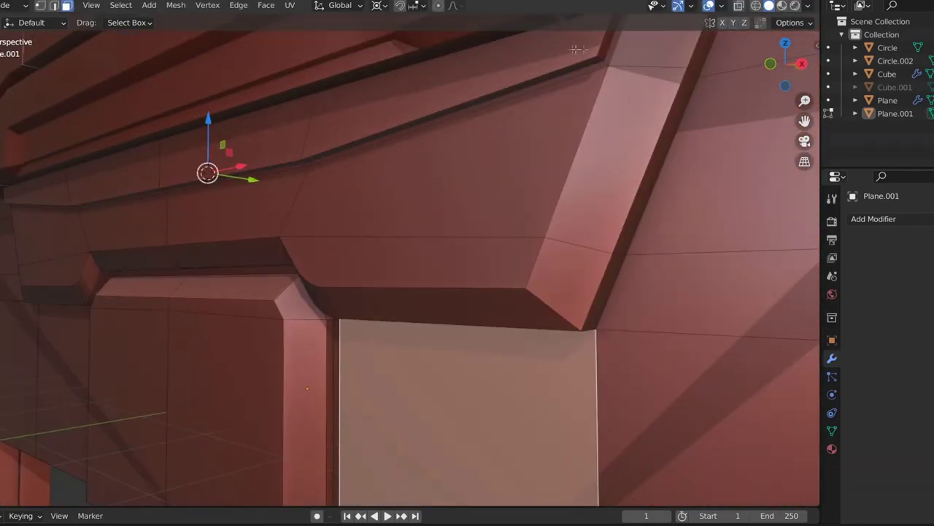
{"action": "key", "text": "ctrl+z"}
{"action": "key", "text": "2"}
{"action": "left_click", "coordinate": [156, 183], "text": "alt"}
{"action": "key", "text": "KP_Divide"}
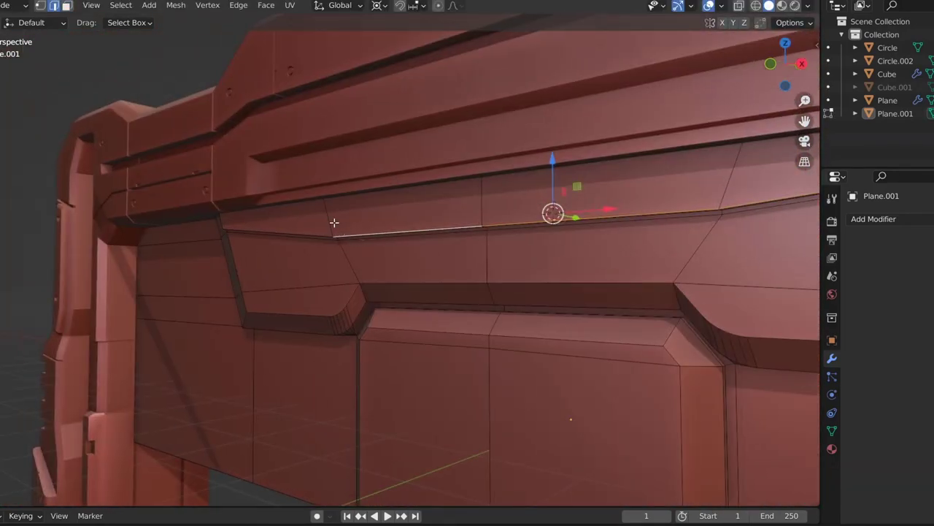
{"action": "key", "text": "alt+z"}
{"action": "middle_click_drag", "start_coordinate": [457, 146], "coordinate": [308, 209]}
{"action": "key", "text": "alt+z"}
{"action": "key", "text": "ctrl+KP_Add"}
{"action": "left_click", "coordinate": [494, 301]}
Step: Review the finished groove on the full arch, turning toward the right pillar
{"action": "key", "text": "Tab"}
{"action": "key", "text": "KP_Divide"}
{"action": "mouse_move", "coordinate": [420, 284]}
{"action": "middle_mouse_down"}
{"action": "mouse_move", "coordinate": [555, 241]}
{"action": "mouse_move", "coordinate": [564, 289]}
{"action": "mouse_move", "coordinate": [489, 353]}
{"action": "middle_mouse_up"}
{"action": "scroll", "coordinate": [490, 354], "scroll_direction": "down", "scroll_amount": 4}
{"action": "scroll", "coordinate": [488, 347], "scroll_direction": "up", "scroll_amount": 5}
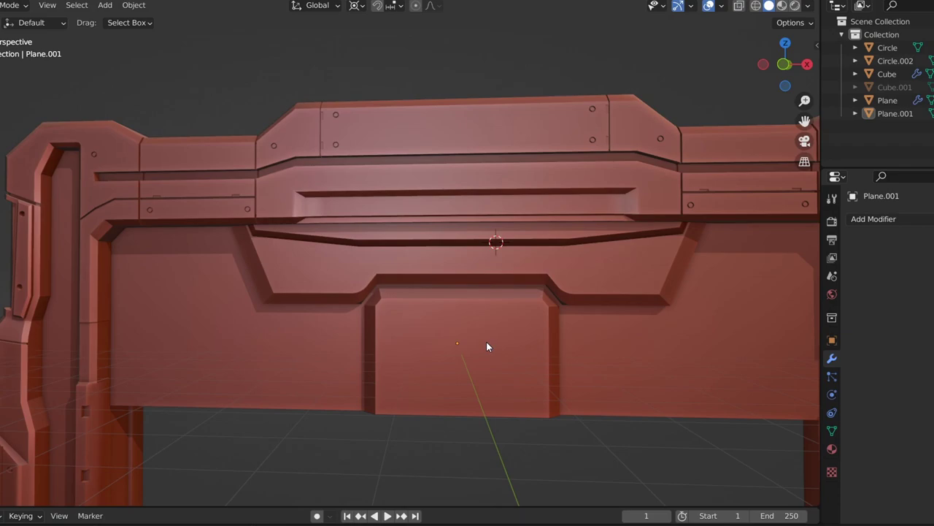
{"action": "middle_click_drag", "start_coordinate": [484, 341], "coordinate": [392, 338]}
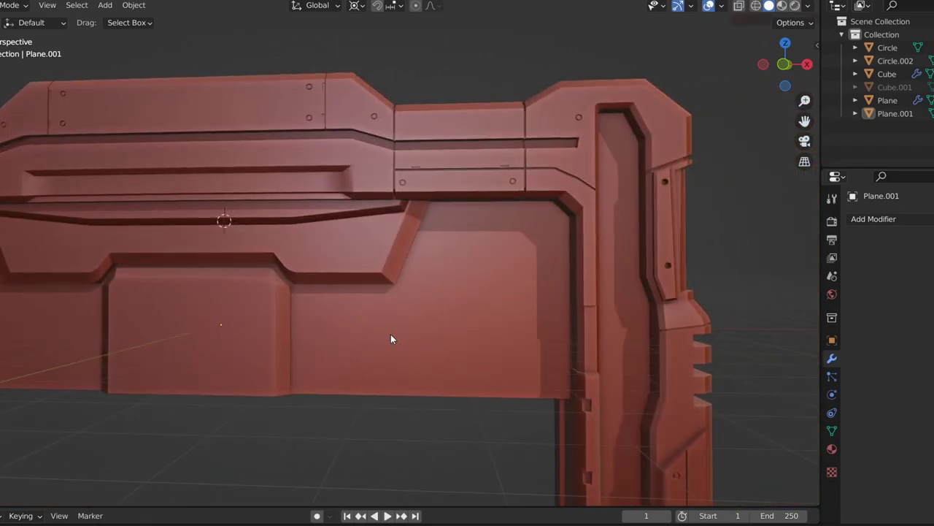
Step: Isolate the panel mesh and begin a knife cut at its top edge
{"action": "key", "text": "Tab"}
{"action": "key", "text": "ctrl+t"}
{"action": "left_click", "coordinate": [454, 260]}
{"action": "key", "text": "KP_Divide"}
{"action": "scroll", "coordinate": [486, 225], "scroll_direction": "up", "scroll_amount": 4}
{"action": "left_click", "coordinate": [432, 180]}
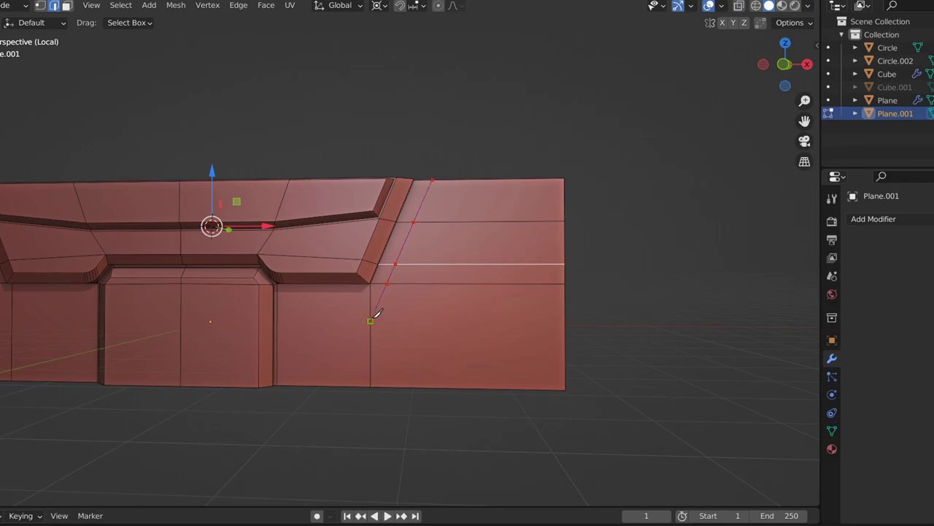
Step: Finish the diagonal knife cut across the panel's right side, then view it from the front
{"action": "left_click", "coordinate": [278, 322]}
{"action": "key", "text": "Return"}
{"action": "mouse_move", "coordinate": [378, 336]}
{"action": "middle_mouse_down"}
{"action": "mouse_move", "coordinate": [379, 348]}
{"action": "mouse_move", "coordinate": [418, 345]}
{"action": "middle_mouse_up"}
{"action": "key", "text": "KP_Divide"}
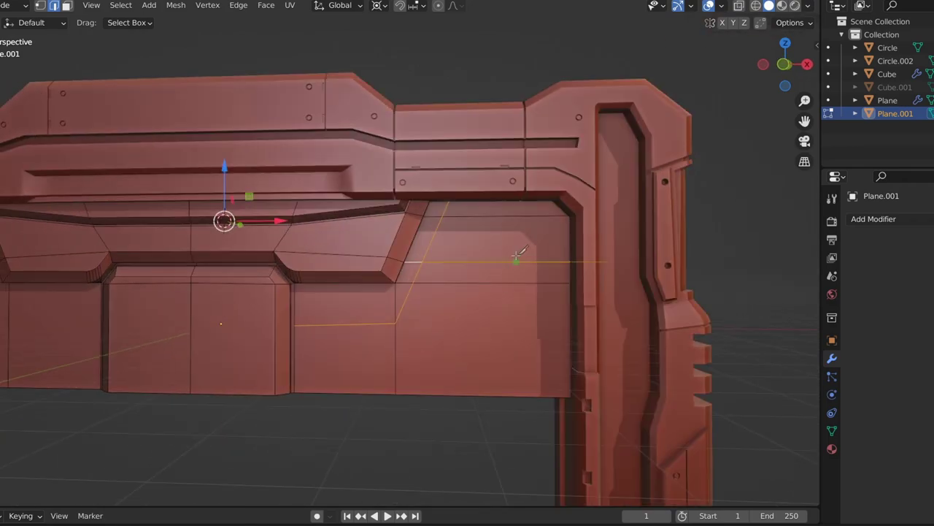
{"action": "left_click", "coordinate": [552, 214]}
{"action": "key", "text": "KP_Divide"}
{"action": "key", "text": "KP_7"}
{"action": "key", "text": "KP_1"}
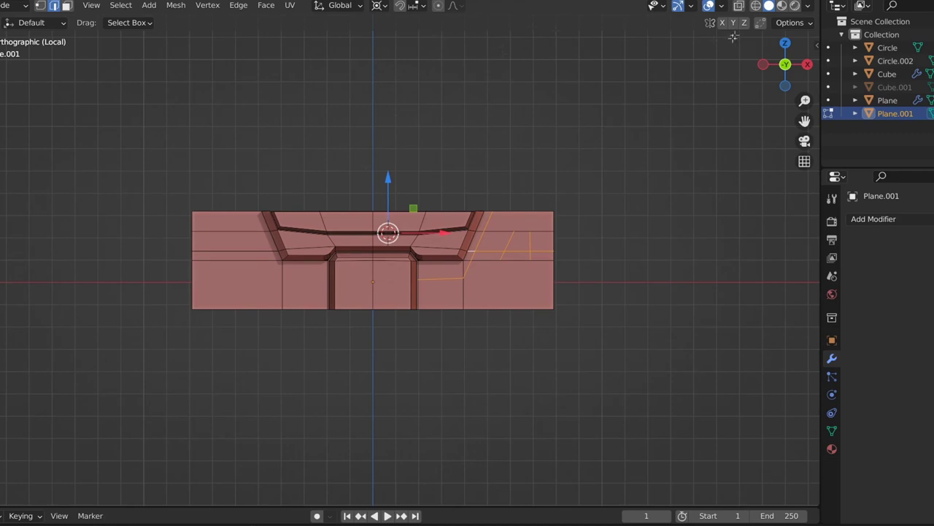
Step: Delete the panel's left-half faces and add a Mirror modifier with Clipping on
{"action": "left_click", "coordinate": [68, 7]}
{"action": "left_click_drag", "start_coordinate": [109, 146], "coordinate": [348, 350]}
{"action": "key", "text": "x"}
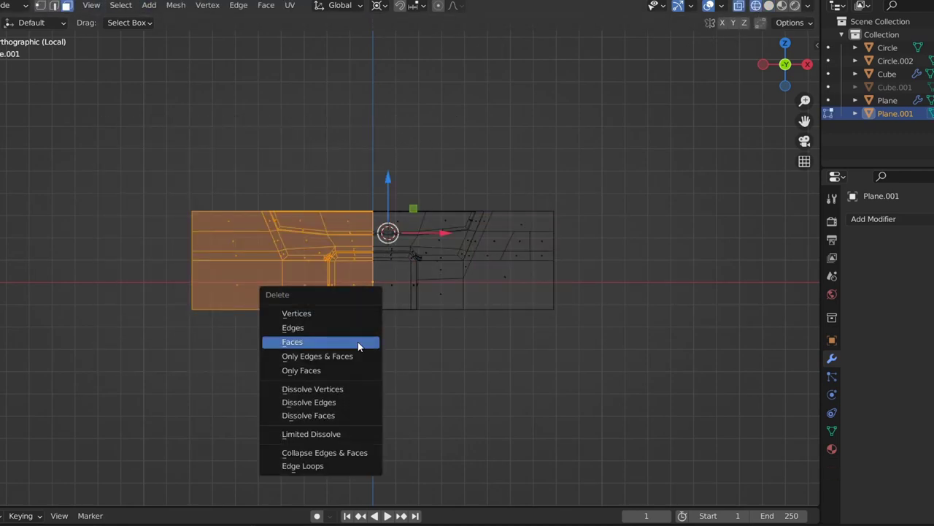
{"action": "left_click", "coordinate": [359, 341]}
{"action": "left_click", "coordinate": [875, 219]}
{"action": "left_click", "coordinate": [754, 368]}
{"action": "left_click", "coordinate": [911, 321]}
Step: Move the centre edge onto the mirror line and frame the whole mesh
{"action": "left_click", "coordinate": [388, 263]}
{"action": "left_click", "coordinate": [54, 5]}
{"action": "left_click_drag", "start_coordinate": [445, 232], "coordinate": [511, 233]}
{"action": "left_click", "coordinate": [769, 5]}
{"action": "key", "text": "a"}
{"action": "key", "text": "KP_Decimal"}
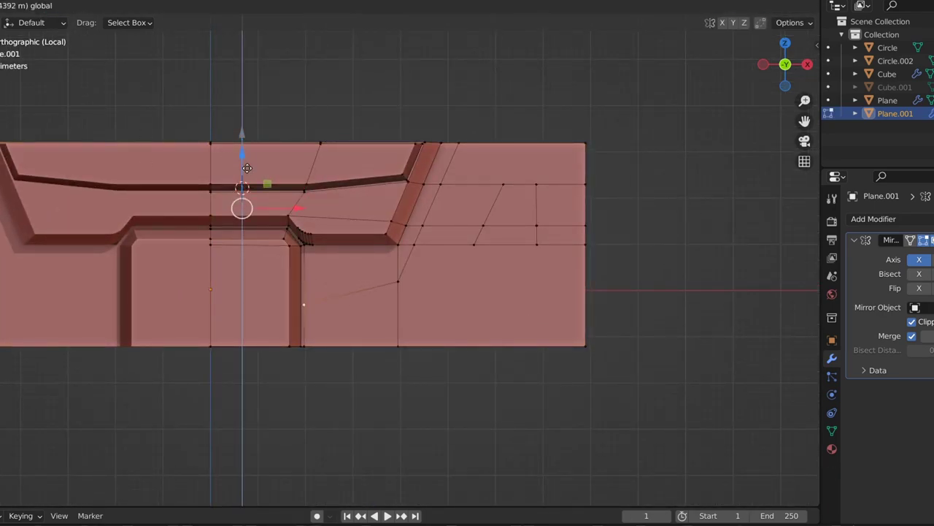
Step: Add loop cuts near the panel bottom and along its right edge
{"action": "left_click", "coordinate": [67, 5]}
{"action": "left_click", "coordinate": [455, 219], "text": "alt"}
{"action": "key", "text": "ctrl+r"}
{"action": "left_click", "coordinate": [328, 328]}
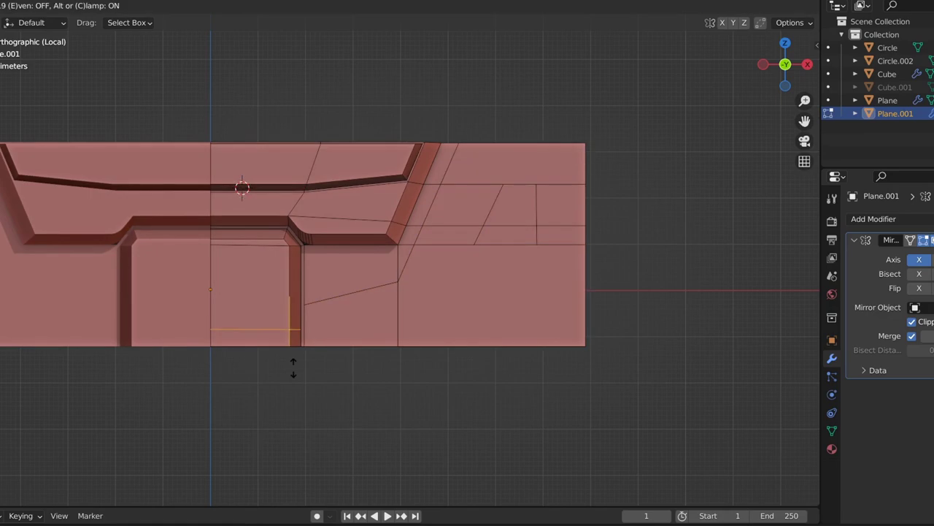
{"action": "left_click", "coordinate": [294, 372]}
{"action": "right_click", "coordinate": [602, 354], "text": "shift"}
{"action": "key", "text": "ctrl+r"}
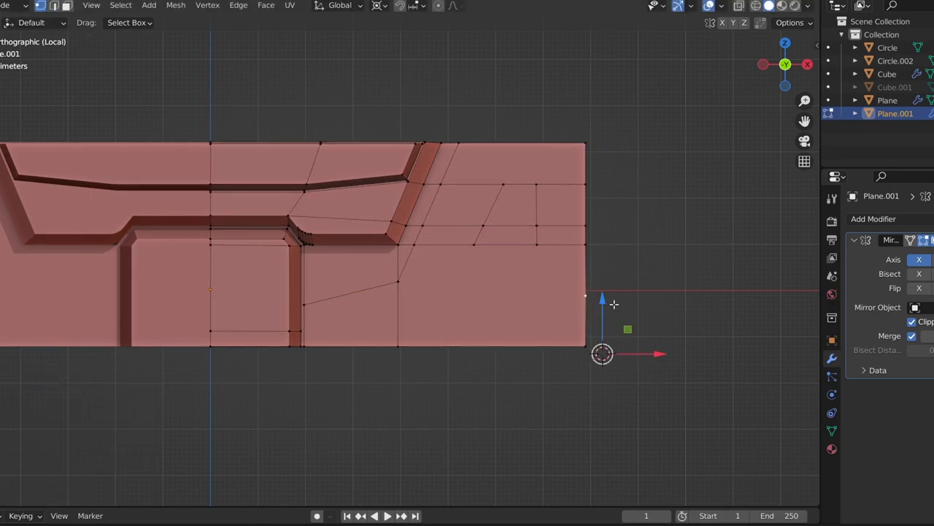
{"action": "left_click", "coordinate": [610, 305]}
{"action": "left_click", "coordinate": [615, 337]}
{"action": "left_click", "coordinate": [581, 329]}
{"action": "scroll", "coordinate": [569, 395], "scroll_direction": "up", "scroll_amount": 1}
Step: Extrude the right-side and bottom strip faces along their normals
{"action": "key", "text": "3"}
{"action": "left_click_drag", "start_coordinate": [628, 118], "coordinate": [405, 365]}
{"action": "left_click", "coordinate": [287, 337], "text": "ctrl"}
{"action": "left_click", "coordinate": [296, 335], "text": "shift"}
{"action": "middle_click_drag", "start_coordinate": [296, 336], "coordinate": [365, 407]}
{"action": "key", "text": "e"}
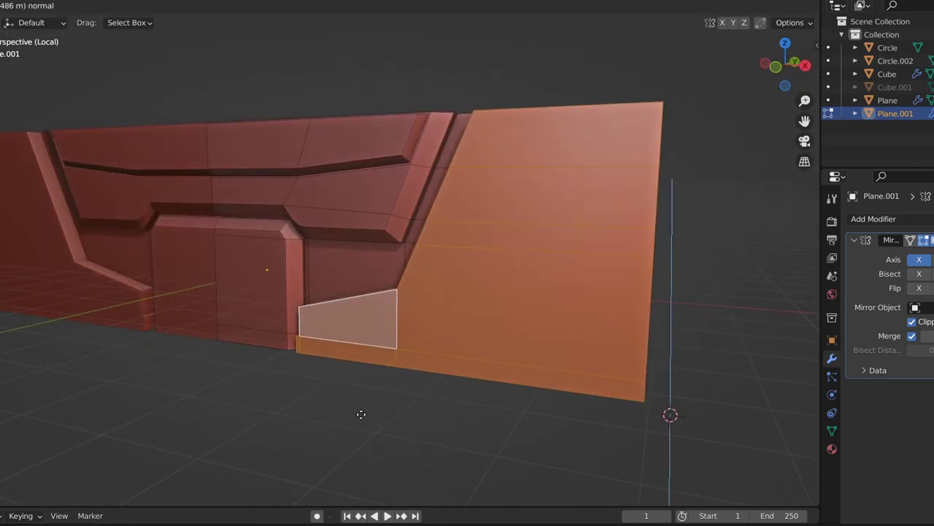
{"action": "scroll", "coordinate": [367, 402], "scroll_direction": "up", "scroll_amount": 3}
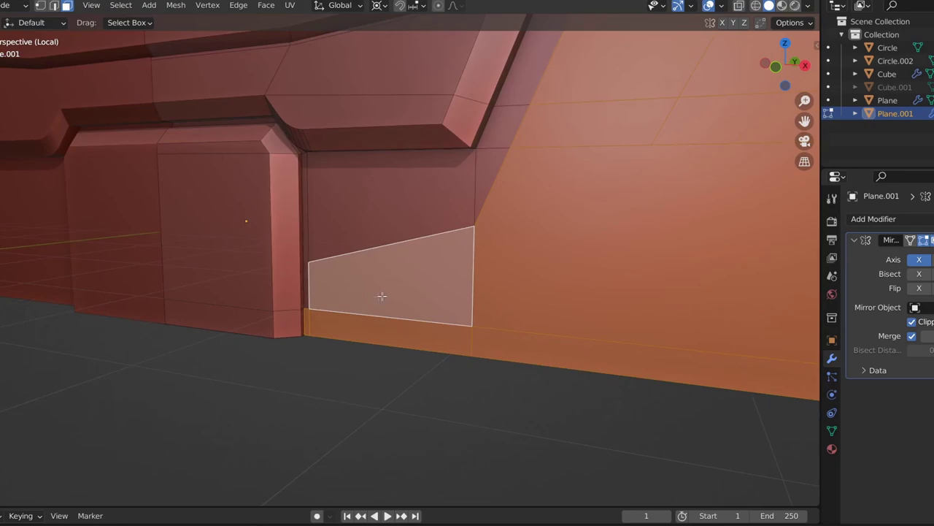
{"action": "scroll", "coordinate": [438, 294], "scroll_direction": "up", "scroll_amount": 2}
{"action": "left_click", "coordinate": [459, 367]}
Step: Extrude the bottom strip outward again to raise it
{"action": "key", "text": "alt+a"}
{"action": "mouse_move", "coordinate": [459, 367]}
{"action": "middle_mouse_down"}
{"action": "mouse_move", "coordinate": [413, 379]}
{"action": "mouse_move", "coordinate": [212, 365]}
{"action": "mouse_move", "coordinate": [576, 369]}
{"action": "mouse_move", "coordinate": [431, 375]}
{"action": "middle_mouse_up"}
{"action": "key", "text": "ctrl+z"}
{"action": "key", "text": "e"}
{"action": "left_click", "coordinate": [408, 423]}
Step: Check the panel in Object Mode, then adjust a vertex and select a face
{"action": "key", "text": "Tab"}
{"action": "mouse_move", "coordinate": [409, 424]}
{"action": "middle_mouse_down"}
{"action": "mouse_move", "coordinate": [430, 422]}
{"action": "mouse_move", "coordinate": [413, 376]}
{"action": "mouse_move", "coordinate": [555, 359]}
{"action": "middle_mouse_up"}
{"action": "scroll", "coordinate": [511, 342], "scroll_direction": "up", "scroll_amount": 5}
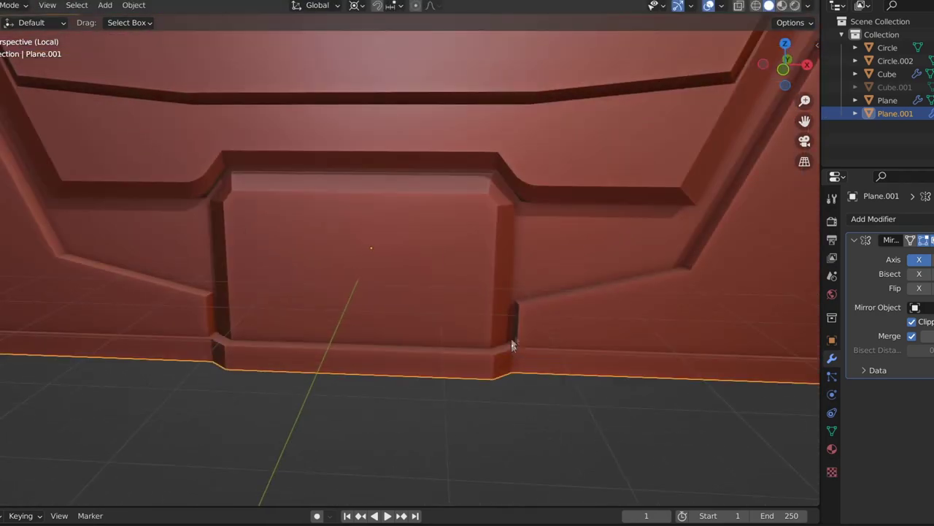
{"action": "key", "text": "Tab"}
{"action": "left_click", "coordinate": [597, 304]}
{"action": "scroll", "coordinate": [613, 305], "scroll_direction": "down", "scroll_amount": 3}
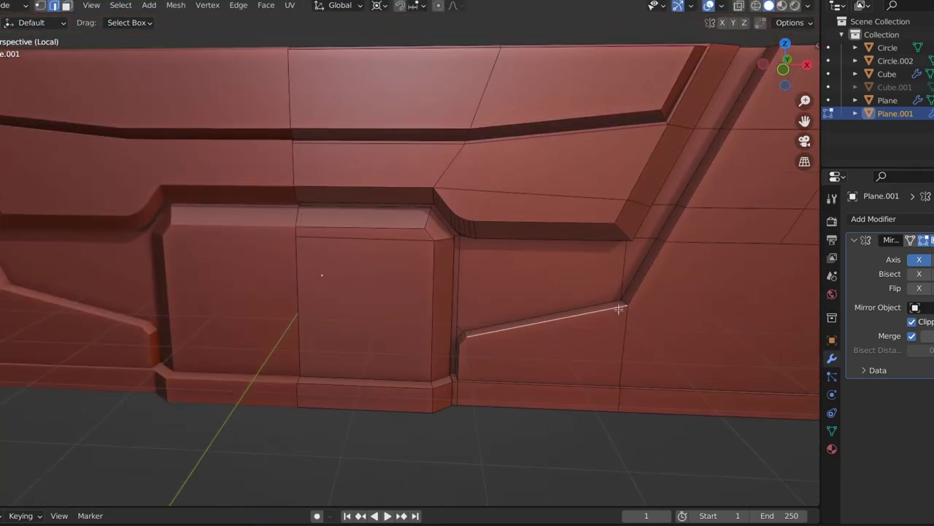
{"action": "left_click", "coordinate": [624, 305]}
{"action": "middle_click_drag", "start_coordinate": [682, 298], "coordinate": [566, 307]}
Step: Preview the mirrored panel in Object Mode from several angles
{"action": "key", "text": "Tab"}
{"action": "scroll", "coordinate": [554, 309], "scroll_direction": "down", "scroll_amount": 2}
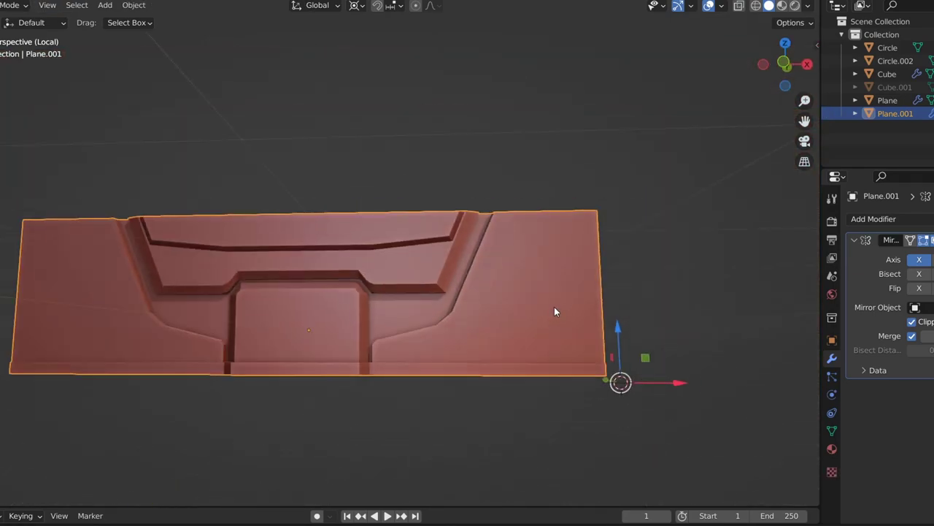
{"action": "mouse_move", "coordinate": [497, 314]}
{"action": "middle_mouse_down"}
{"action": "mouse_move", "coordinate": [488, 277]}
{"action": "mouse_move", "coordinate": [395, 222]}
{"action": "middle_mouse_up"}
{"action": "key", "text": "Tab"}
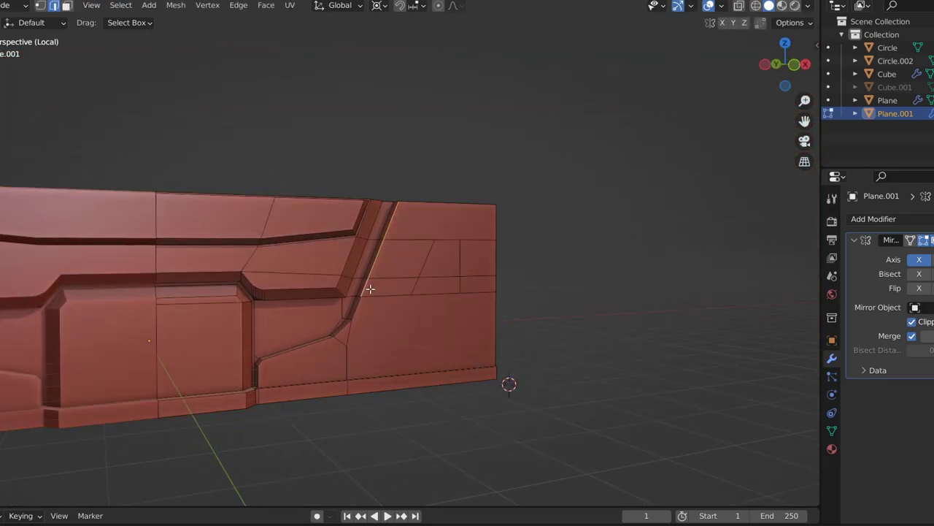
{"action": "scroll", "coordinate": [403, 305], "scroll_direction": "up", "scroll_amount": 3}
{"action": "scroll", "coordinate": [403, 306], "scroll_direction": "down", "scroll_amount": 2}
{"action": "key", "text": "Tab"}
{"action": "mouse_move", "coordinate": [413, 306]}
{"action": "middle_mouse_down"}
{"action": "mouse_move", "coordinate": [374, 300]}
{"action": "mouse_move", "coordinate": [411, 302]}
{"action": "mouse_move", "coordinate": [375, 350]}
{"action": "middle_mouse_up"}
{"action": "key", "text": "Tab"}
Step: View the mirrored door panel inside the full arch in Object Mode
{"action": "key", "text": "KP_Divide"}
{"action": "scroll", "coordinate": [411, 292], "scroll_direction": "down", "scroll_amount": 2}
{"action": "scroll", "coordinate": [375, 351], "scroll_direction": "up", "scroll_amount": 4}
{"action": "scroll", "coordinate": [340, 313], "scroll_direction": "up", "scroll_amount": 2}
{"action": "key", "text": "Tab"}
{"action": "scroll", "coordinate": [340, 313], "scroll_direction": "down", "scroll_amount": 5}
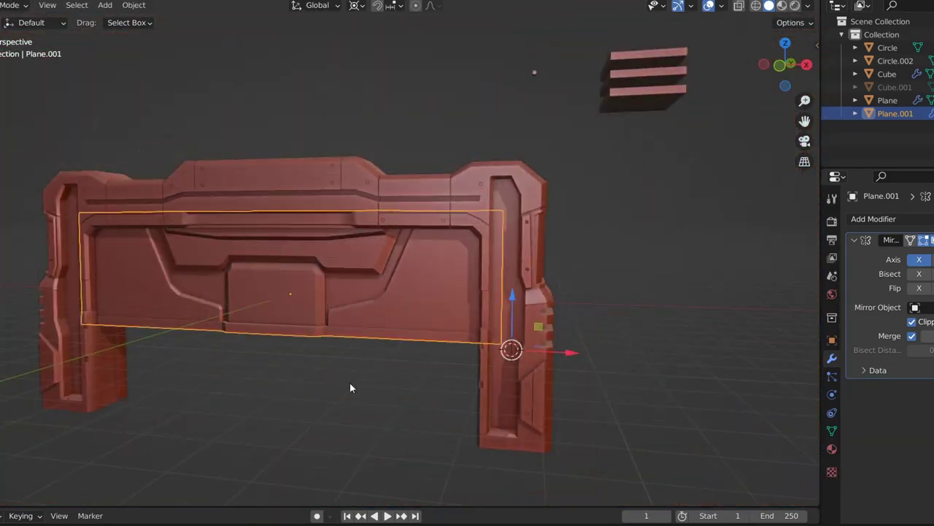
{"action": "scroll", "coordinate": [350, 382], "scroll_direction": "up", "scroll_amount": 2}
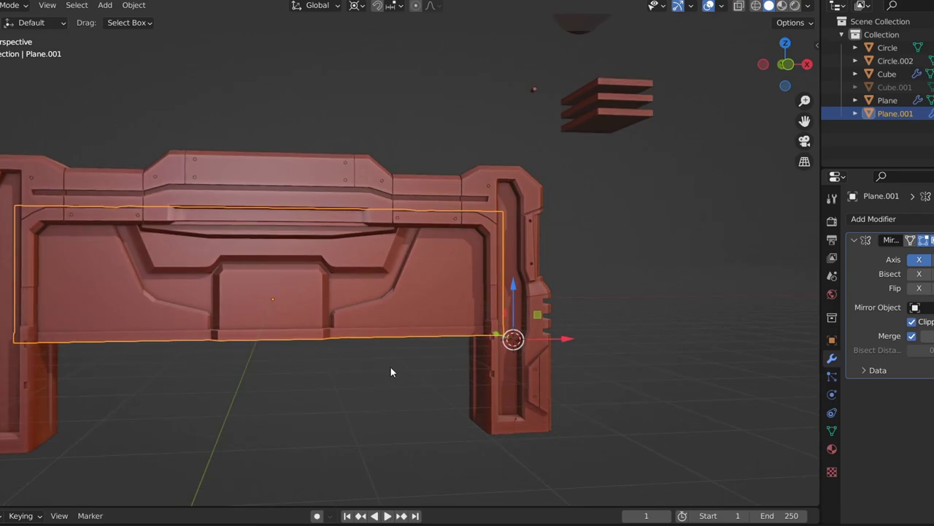
Step: Inset the door panel's upper corner face and push it inward as a triangular recess
{"action": "key", "text": "Tab"}
{"action": "scroll", "coordinate": [390, 371], "scroll_direction": "up", "scroll_amount": 2}
{"action": "key", "text": "3"}
{"action": "left_click", "coordinate": [471, 272]}
{"action": "key", "text": "alt+z"}
{"action": "scroll", "coordinate": [471, 273], "scroll_direction": "up", "scroll_amount": 2}
{"action": "key", "text": "i"}
{"action": "left_click", "coordinate": [467, 357]}
{"action": "key", "text": "g"}
{"action": "left_click", "coordinate": [487, 397]}
Step: From a front view, try insetting another panel face, then undo the attempt
{"action": "scroll", "coordinate": [467, 328], "scroll_direction": "down", "scroll_amount": 3}
{"action": "middle_click_drag", "start_coordinate": [467, 328], "coordinate": [393, 303]}
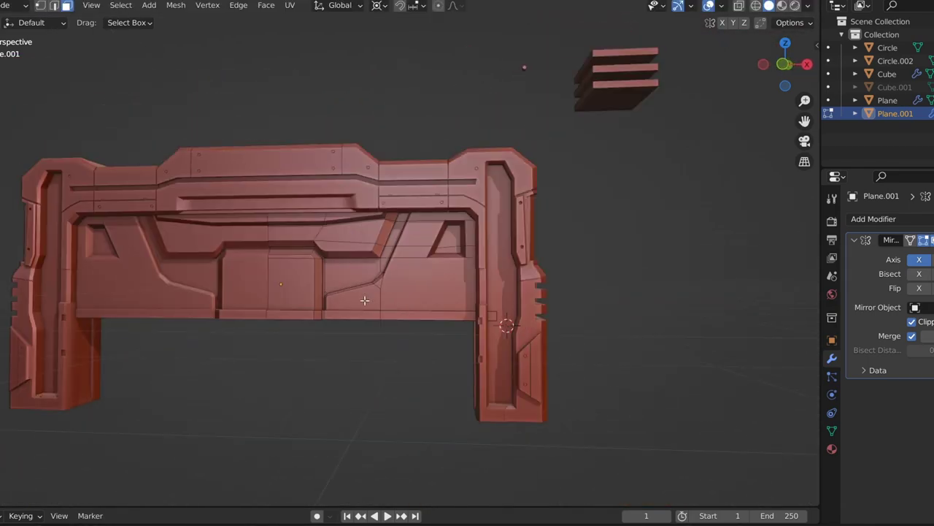
{"action": "key", "text": "i"}
{"action": "key", "text": "Escape"}
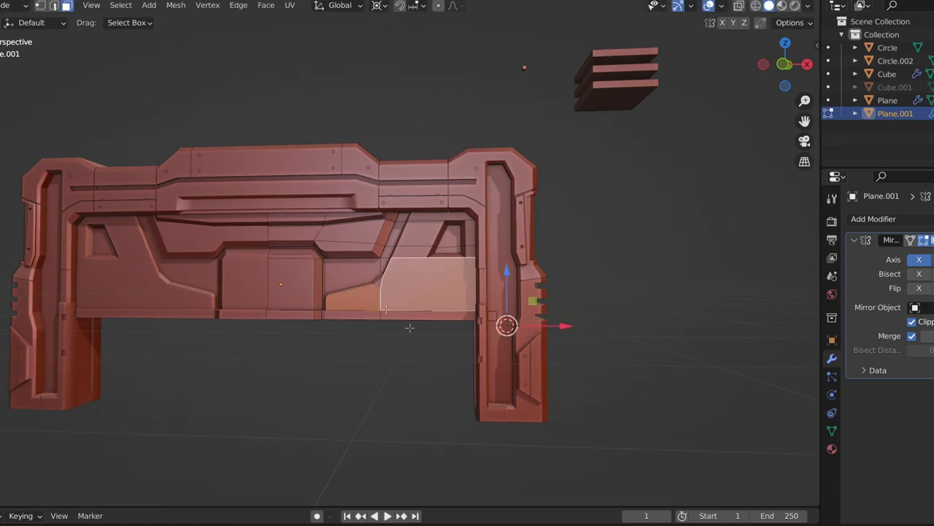
{"action": "key", "text": "i"}
{"action": "left_click", "coordinate": [429, 396]}
{"action": "key", "text": "ctrl+z"}
{"action": "scroll", "coordinate": [433, 373], "scroll_direction": "up", "scroll_amount": 2}
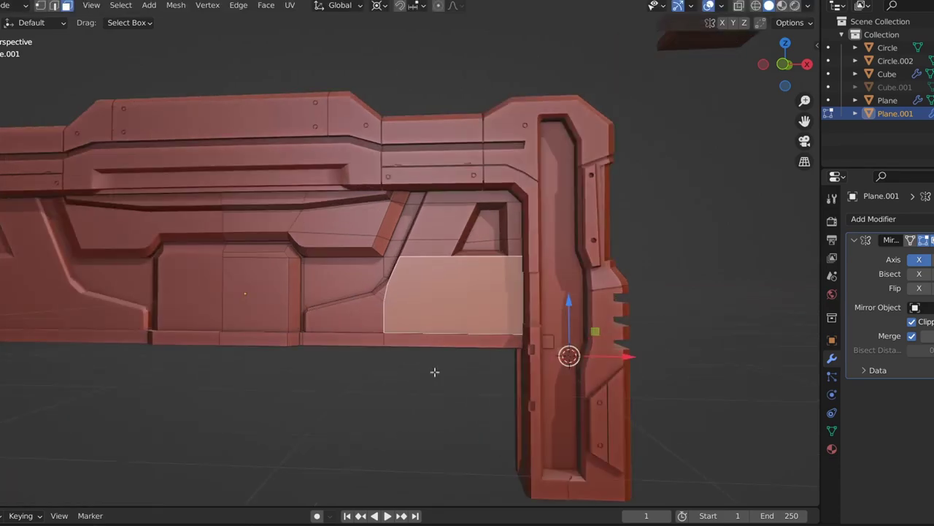
{"action": "scroll", "coordinate": [467, 292], "scroll_direction": "up", "scroll_amount": 3}
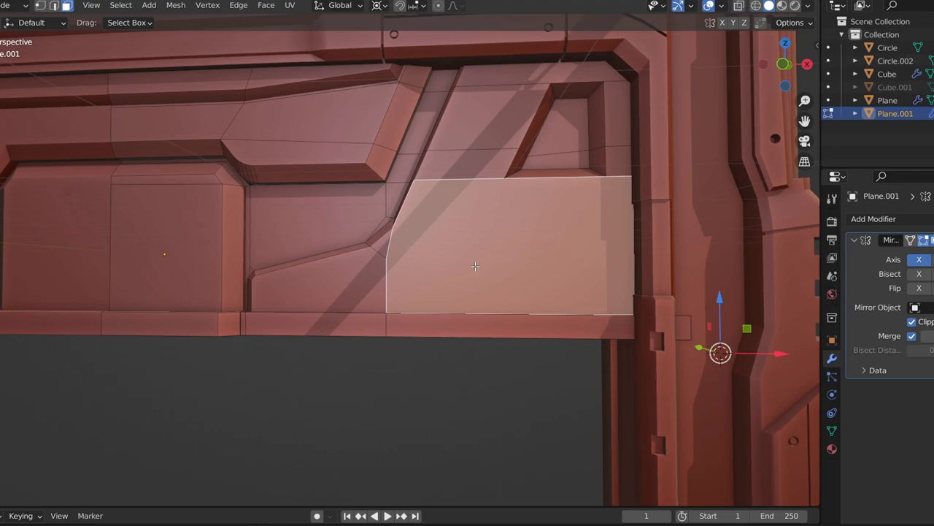
{"action": "key", "text": "ctrl+z"}
{"action": "key", "text": "ctrl+z"}
{"action": "key", "text": "ctrl+z"}
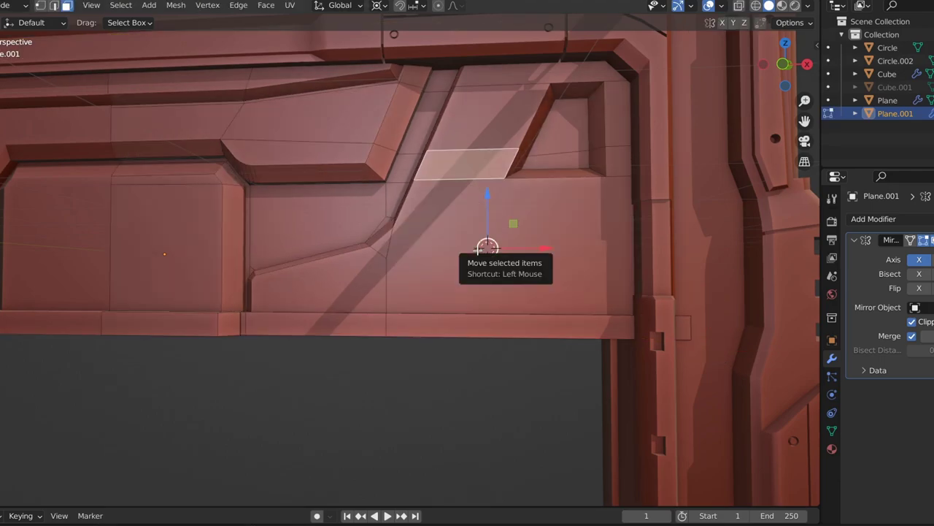
Step: Knife-cut a slanted face from the upper vertex to the bottom edge and inset it as a narrow recess
{"action": "left_click", "coordinate": [451, 313]}
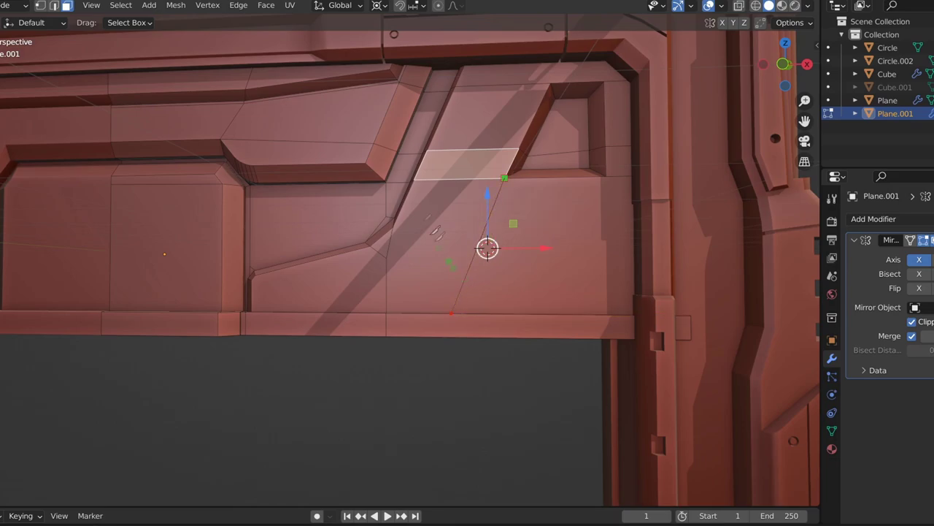
{"action": "left_click", "coordinate": [446, 178]}
{"action": "middle_click_drag", "start_coordinate": [365, 291], "coordinate": [457, 309]}
{"action": "key", "text": "i"}
{"action": "left_click", "coordinate": [477, 314]}
{"action": "left_click", "coordinate": [474, 318]}
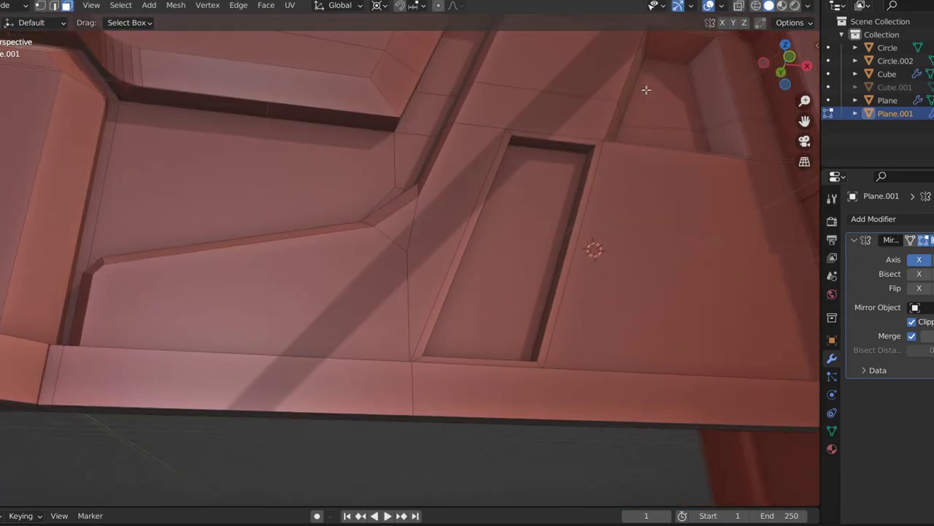
{"action": "left_click", "coordinate": [551, 143]}
{"action": "middle_click_drag", "start_coordinate": [551, 143], "coordinate": [508, 81]}
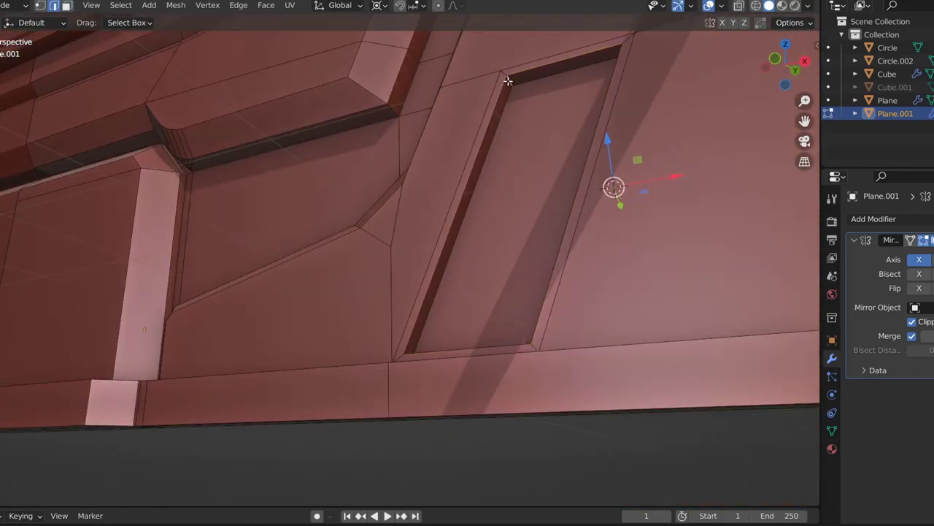
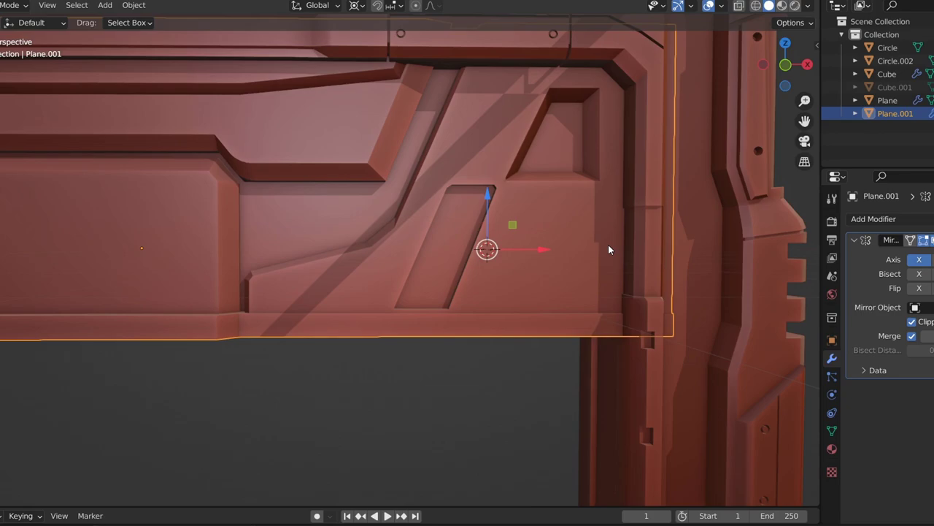
Step: Adjust a small corner piece of the top panel and zoom in close on that corner
{"action": "key", "text": "Tab"}
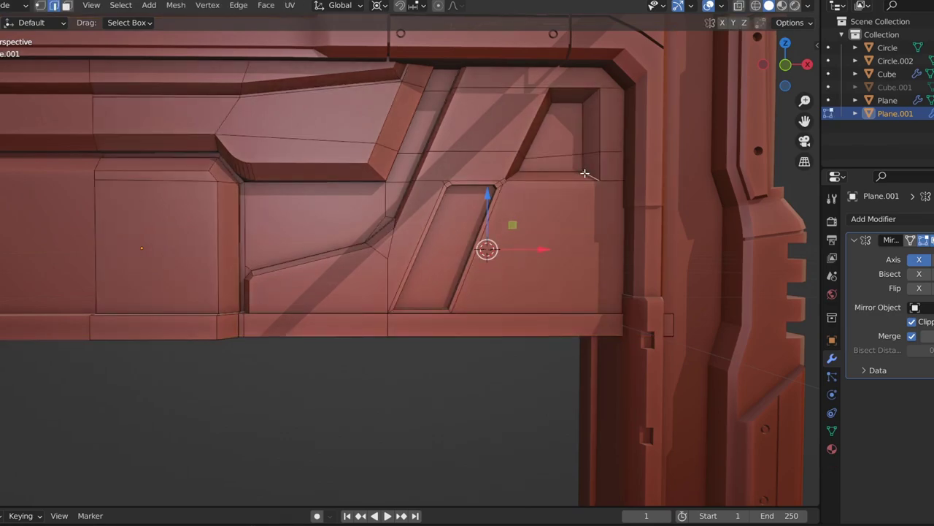
{"action": "left_click", "coordinate": [619, 239]}
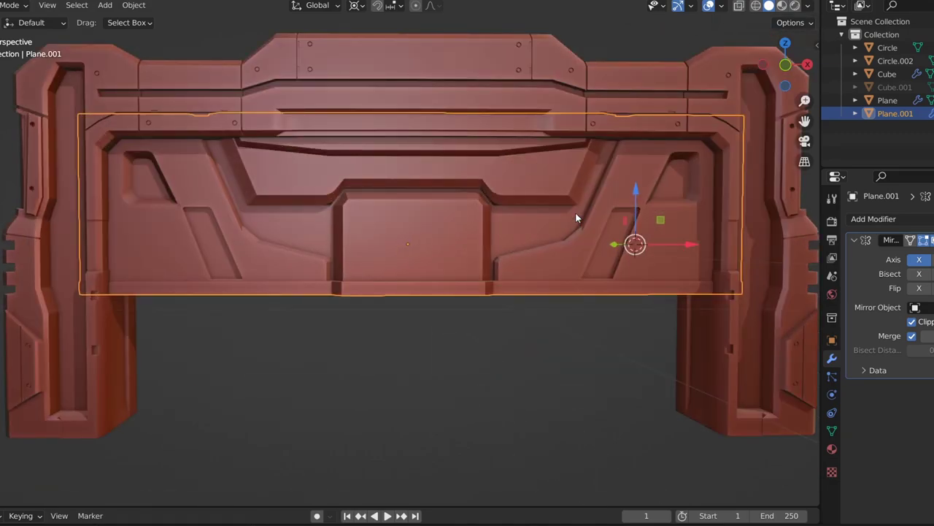
{"action": "mouse_move", "coordinate": [576, 211]}
{"action": "middle_mouse_down", "text": "shift"}
{"action": "mouse_move", "coordinate": [469, 237]}
{"action": "mouse_move", "coordinate": [500, 234]}
{"action": "middle_mouse_up", "text": "shift"}
{"action": "scroll", "coordinate": [498, 252], "scroll_direction": "up", "scroll_amount": 3}
{"action": "key", "text": "Tab"}
{"action": "left_click", "coordinate": [466, 221]}
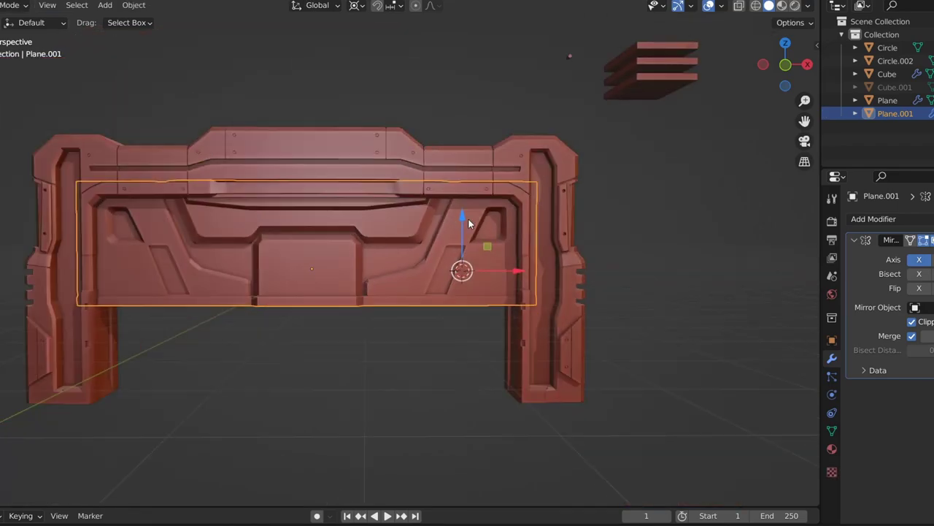
{"action": "scroll", "coordinate": [511, 263], "scroll_direction": "up", "scroll_amount": 8}
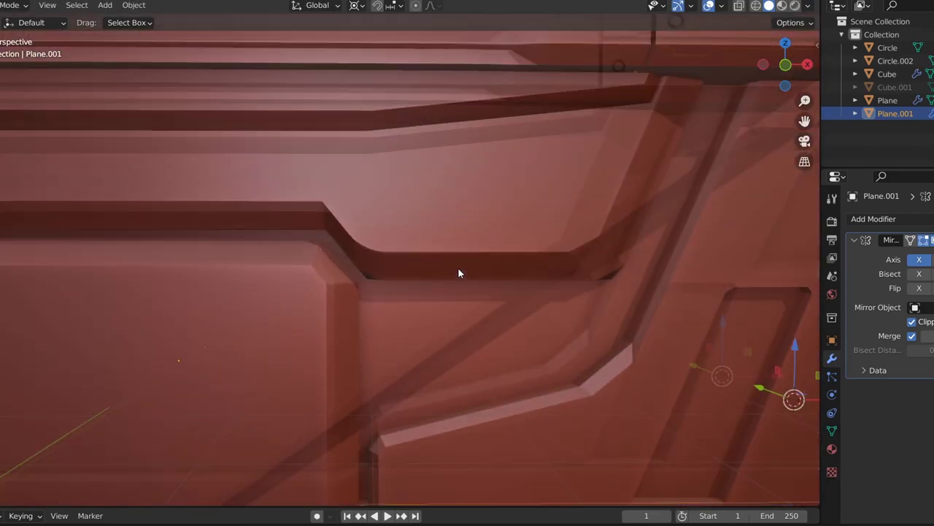
{"action": "middle_click_drag", "start_coordinate": [457, 268], "coordinate": [448, 251]}
Step: Bevel the top panel's corner edge with Ctrl+B, then return to Object Mode
{"action": "key", "text": "Tab"}
{"action": "left_click", "coordinate": [644, 136]}
{"action": "key", "text": "ctrl+g"}
{"action": "key", "text": "Escape"}
{"action": "key", "text": "ctrl+b"}
{"action": "left_click", "coordinate": [646, 138]}
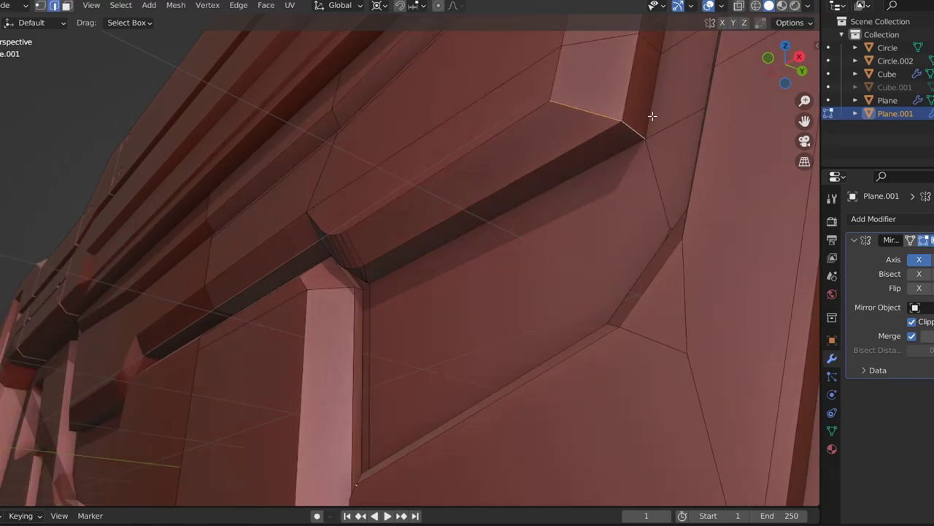
{"action": "key", "text": "Tab"}
Step: Orbit to a straight front view of the wall and re-enter Edit Mode
{"action": "scroll", "coordinate": [473, 273], "scroll_direction": "down", "scroll_amount": 10}
{"action": "middle_click_drag", "start_coordinate": [473, 274], "coordinate": [518, 267]}
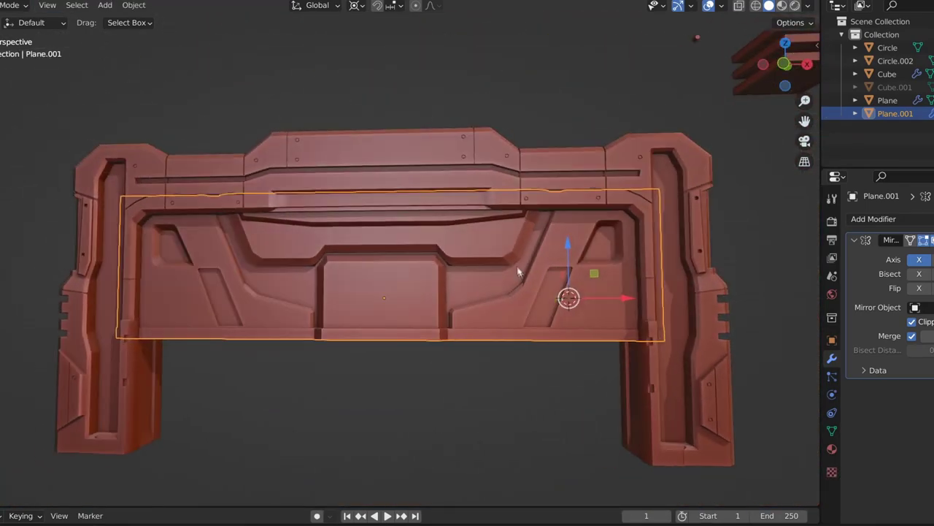
{"action": "scroll", "coordinate": [511, 255], "scroll_direction": "up", "scroll_amount": 1}
{"action": "scroll", "coordinate": [510, 249], "scroll_direction": "up", "scroll_amount": 3}
{"action": "key", "text": "Tab"}
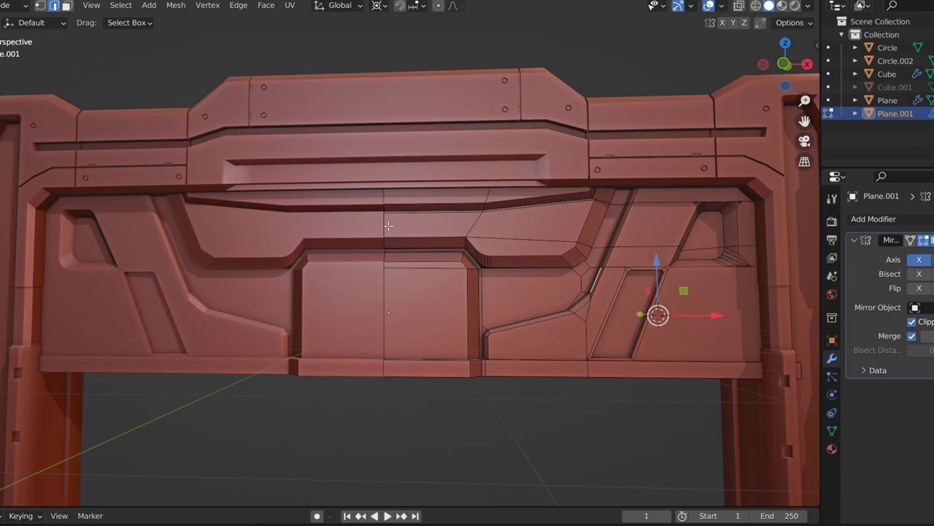
Step: Add a horizontal edge loop across the top panel and slide it into position
{"action": "key", "text": "ctrl+r"}
{"action": "left_click", "coordinate": [389, 226]}
{"action": "right_click", "coordinate": [388, 226]}
{"action": "middle_click_drag", "start_coordinate": [388, 226], "coordinate": [438, 241]}
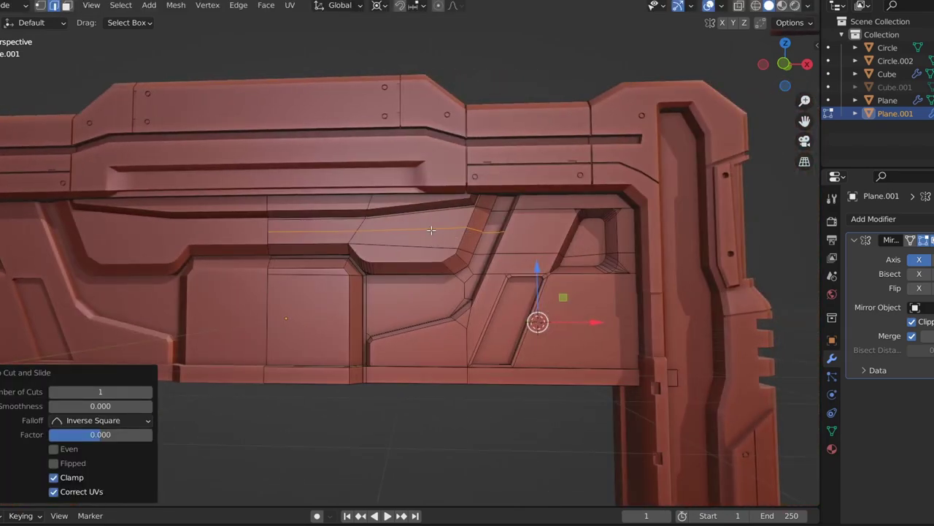
{"action": "left_click", "coordinate": [452, 241]}
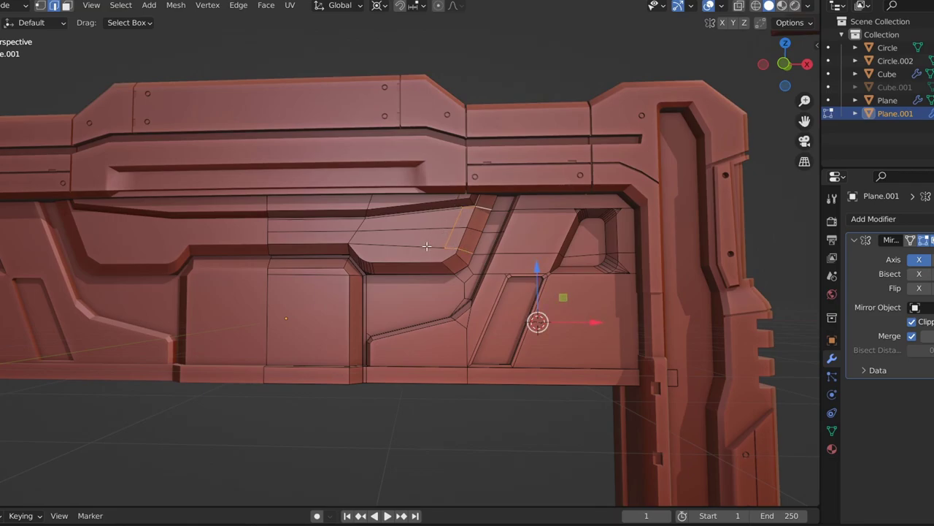
{"action": "scroll", "coordinate": [427, 246], "scroll_direction": "up", "scroll_amount": 1}
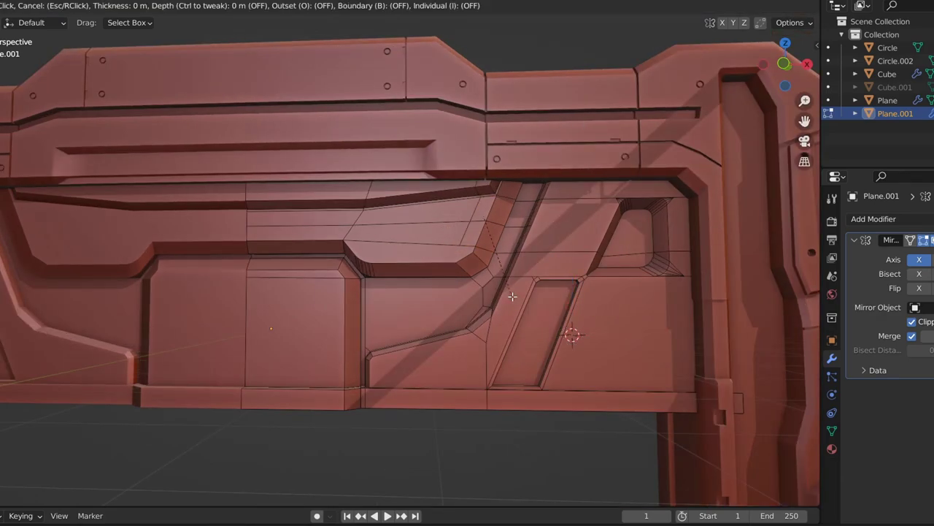
{"action": "scroll", "coordinate": [510, 274], "scroll_direction": "up", "scroll_amount": 3}
{"action": "scroll", "coordinate": [517, 219], "scroll_direction": "up", "scroll_amount": 3}
{"action": "left_click", "coordinate": [578, 275]}
{"action": "scroll", "coordinate": [584, 211], "scroll_direction": "up", "scroll_amount": 3}
{"action": "scroll", "coordinate": [622, 284], "scroll_direction": "down", "scroll_amount": 3}
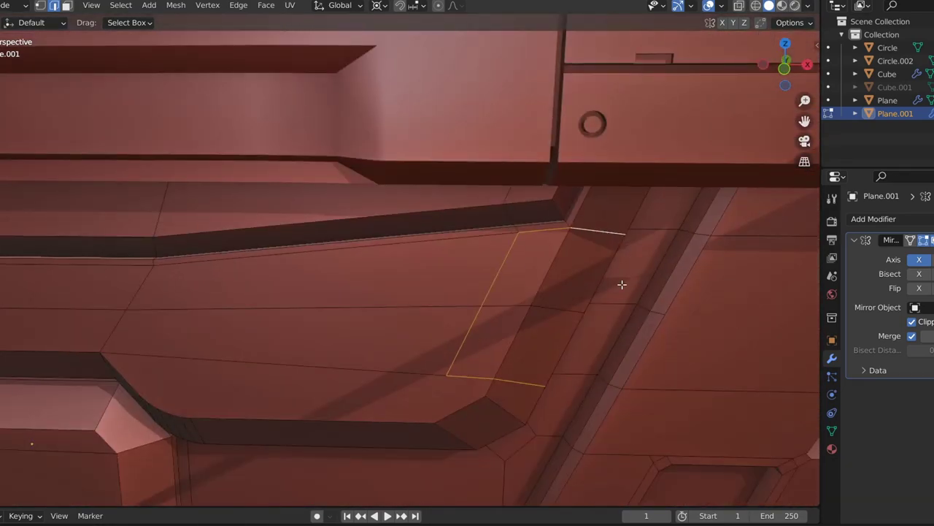
{"action": "middle_click_drag", "start_coordinate": [622, 284], "coordinate": [552, 199]}
Step: Bevel the loop into two parallel loops and extrude the strip inward as a groove
{"action": "left_click", "coordinate": [606, 235]}
{"action": "key", "text": "e"}
{"action": "left_click", "coordinate": [576, 296]}
{"action": "scroll", "coordinate": [503, 306], "scroll_direction": "down", "scroll_amount": 5}
{"action": "middle_click_drag", "start_coordinate": [502, 306], "coordinate": [510, 259]}
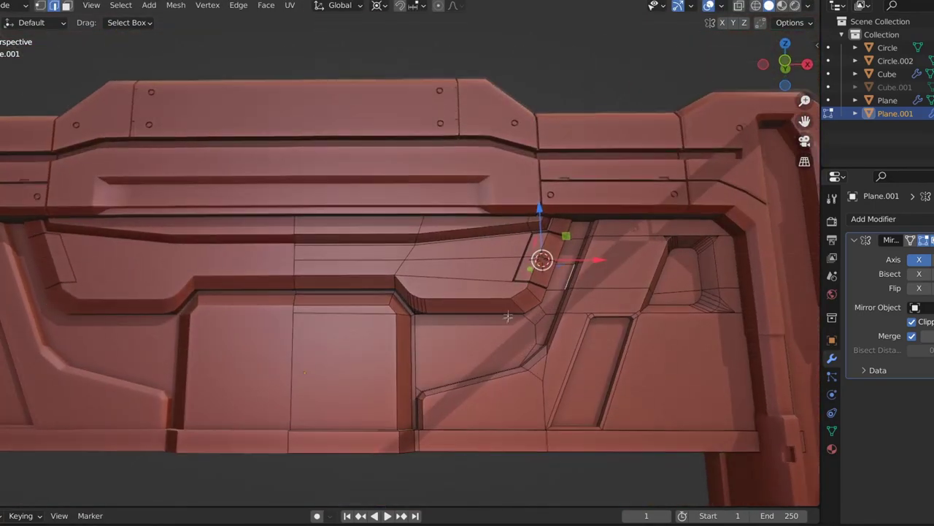
Step: Move the selected vertex vertically along Z to refine the groove's height
{"action": "key", "text": "g"}
{"action": "key", "text": "z"}
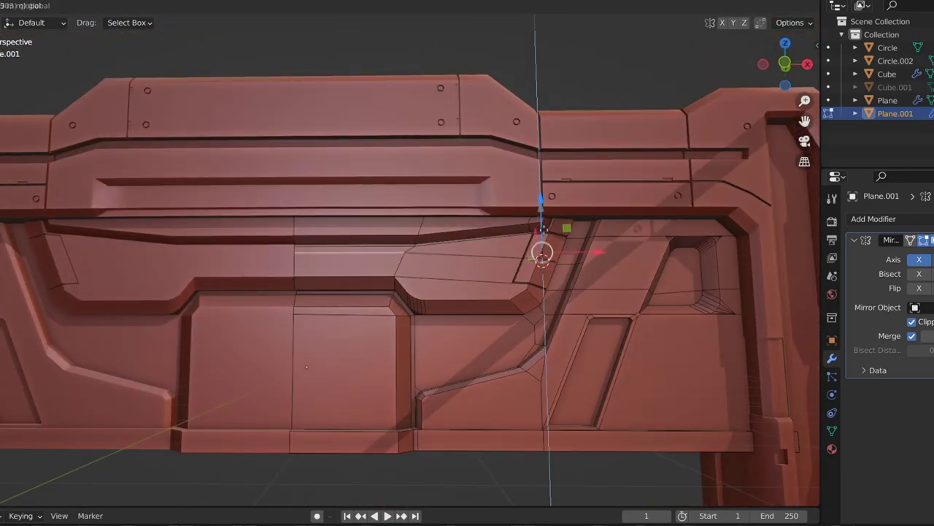
{"action": "left_click", "coordinate": [540, 235]}
{"action": "key", "text": "g"}
{"action": "key", "text": "z"}
{"action": "left_click", "coordinate": [454, 260]}
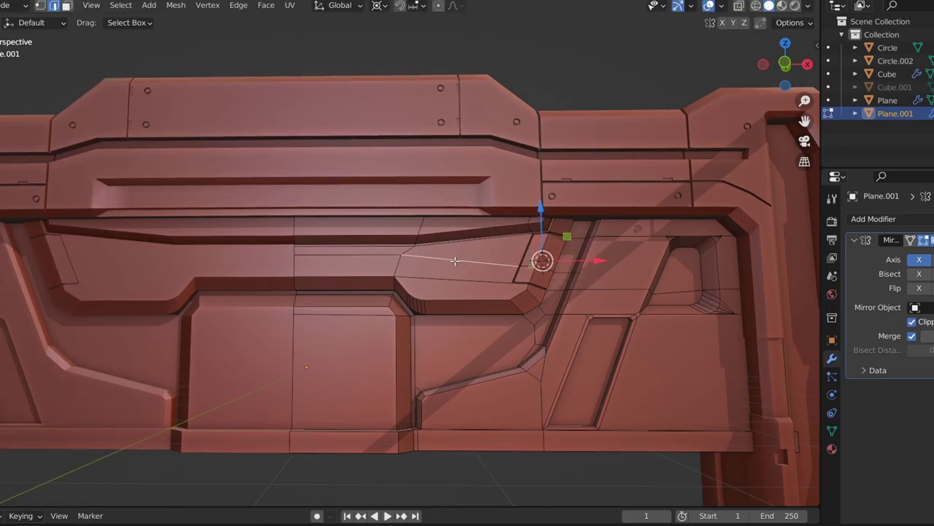
{"action": "scroll", "coordinate": [573, 270], "scroll_direction": "up", "scroll_amount": 3}
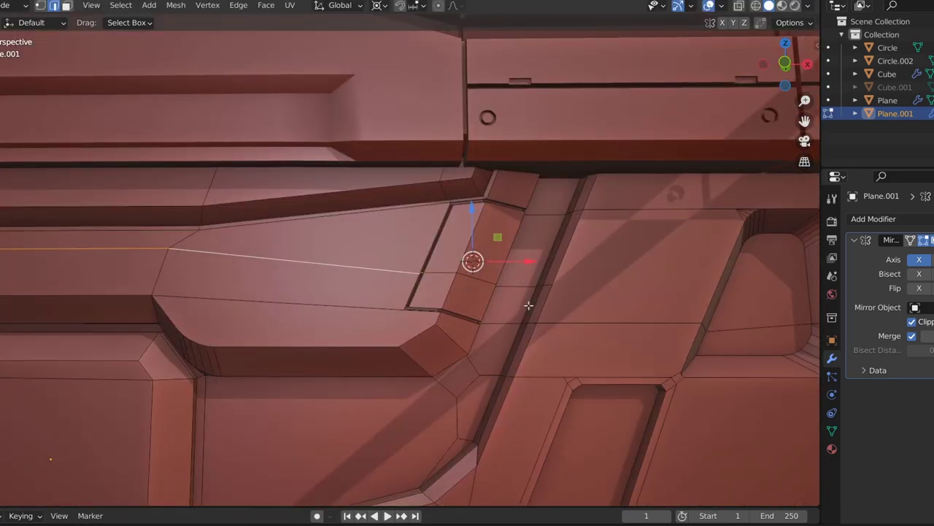
{"action": "middle_click_drag", "start_coordinate": [536, 306], "coordinate": [446, 260]}
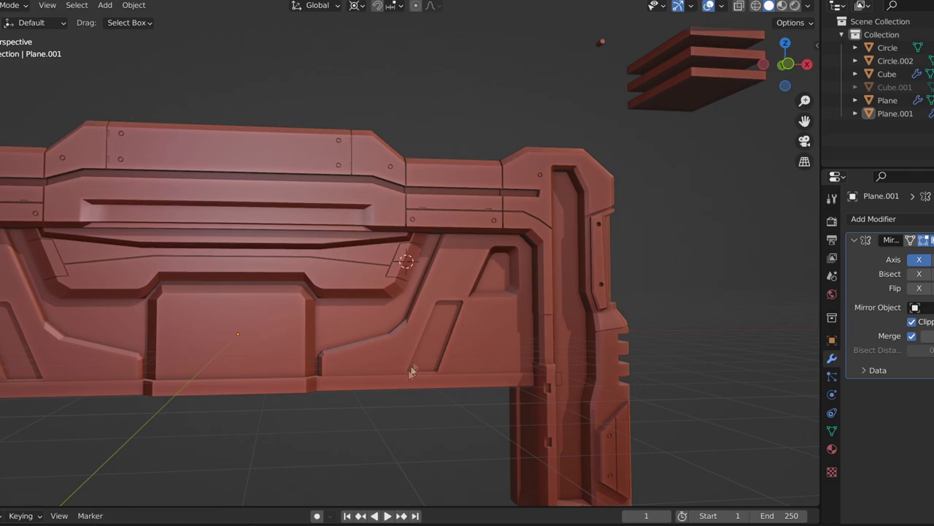
Step: In front orthographic view, knife-cut a recess outline on the panel's right side and push it inward
{"action": "key", "text": "Tab"}
{"action": "middle_click_drag", "start_coordinate": [503, 383], "coordinate": [398, 296], "text": "shift"}
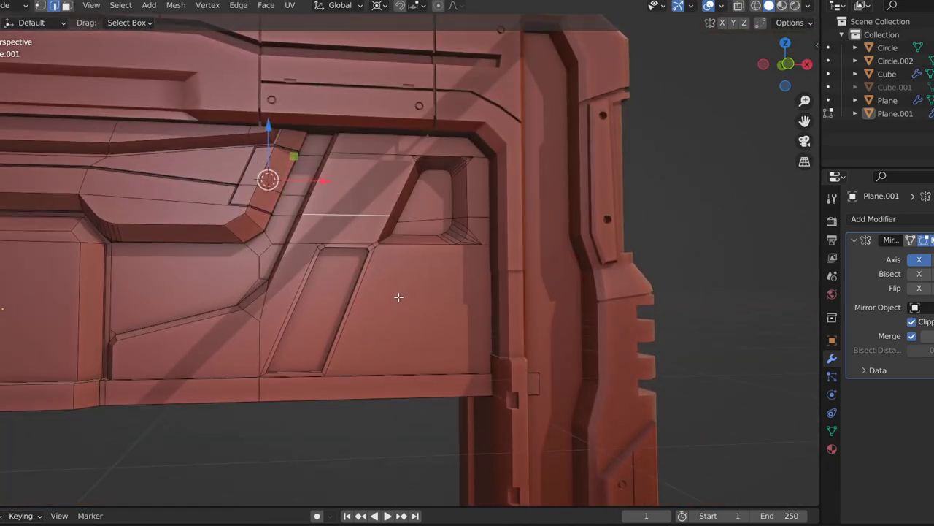
{"action": "key", "text": "KP_1"}
{"action": "key", "text": "k"}
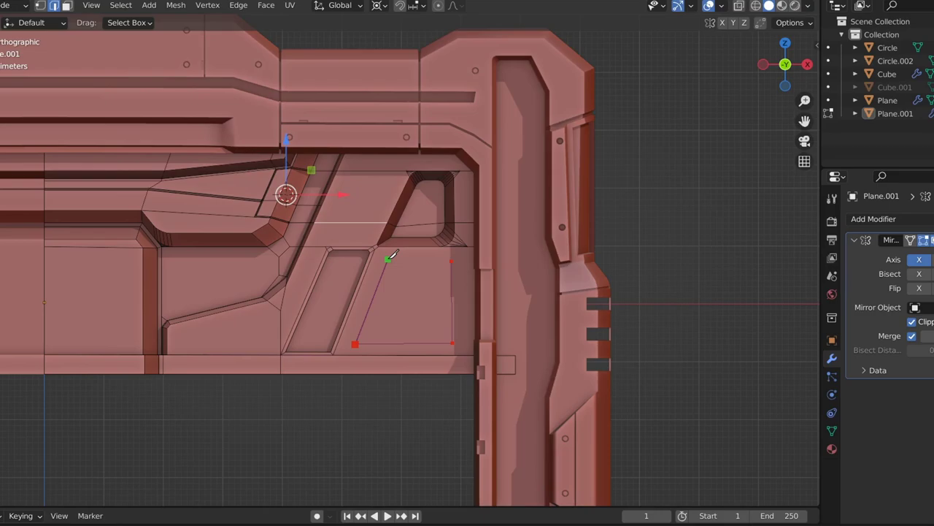
{"action": "mouse_move", "coordinate": [453, 257]}
{"action": "middle_mouse_down"}
{"action": "mouse_move", "coordinate": [362, 291]}
{"action": "mouse_move", "coordinate": [432, 376]}
{"action": "middle_mouse_up"}
{"action": "key", "text": "i"}
{"action": "left_click", "coordinate": [394, 285]}
{"action": "key", "text": "g"}
{"action": "key", "text": "y"}
{"action": "left_click", "coordinate": [372, 288]}
{"action": "key", "text": "Tab"}
Step: Check the recess in Object Mode, cancelling an unwanted scale of the corner faces
{"action": "scroll", "coordinate": [451, 290], "scroll_direction": "down", "scroll_amount": 2}
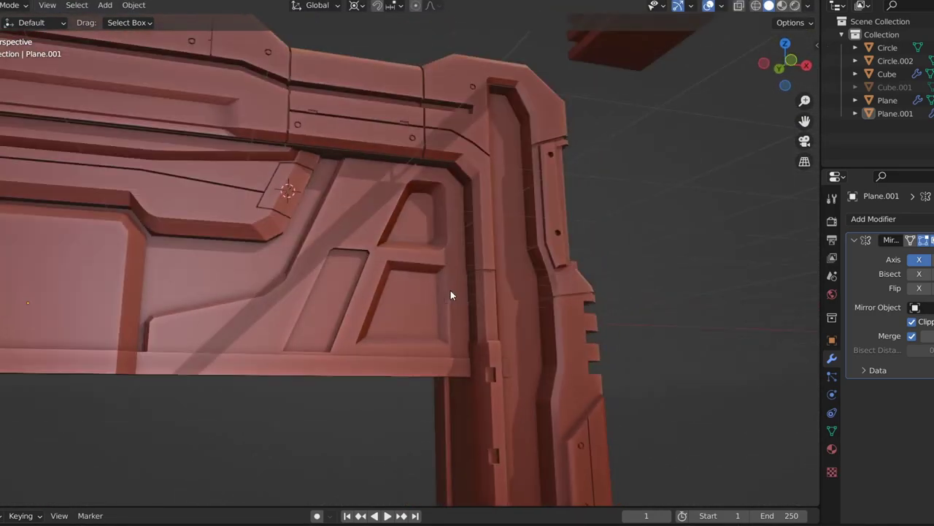
{"action": "scroll", "coordinate": [556, 355], "scroll_direction": "down", "scroll_amount": 2}
{"action": "key", "text": "Tab"}
{"action": "scroll", "coordinate": [556, 355], "scroll_direction": "up", "scroll_amount": 5}
{"action": "right_click", "coordinate": [499, 336]}
{"action": "scroll", "coordinate": [459, 355], "scroll_direction": "down", "scroll_amount": 3}
{"action": "key", "text": "Tab"}
{"action": "scroll", "coordinate": [403, 335], "scroll_direction": "down", "scroll_amount": 3}
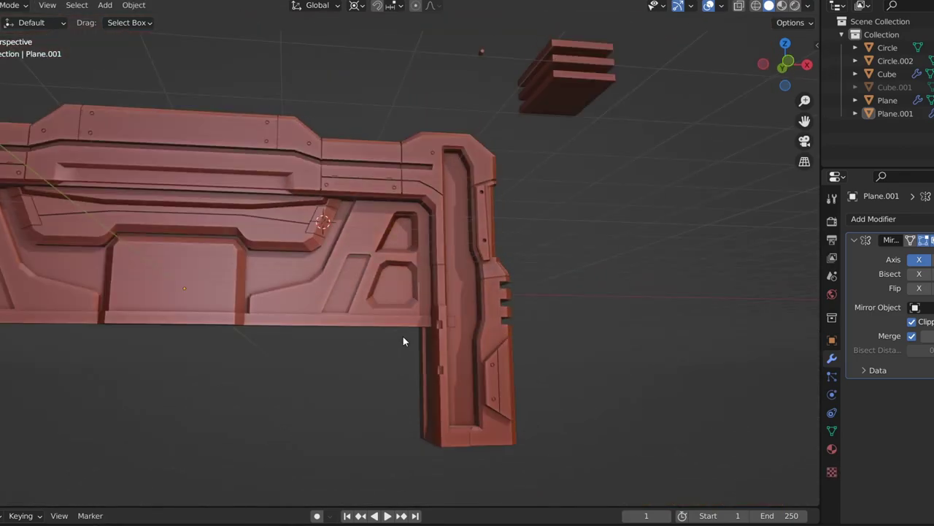
{"action": "mouse_move", "coordinate": [403, 335]}
{"action": "middle_mouse_down"}
{"action": "mouse_move", "coordinate": [363, 317]}
{"action": "mouse_move", "coordinate": [344, 324]}
{"action": "middle_mouse_up"}
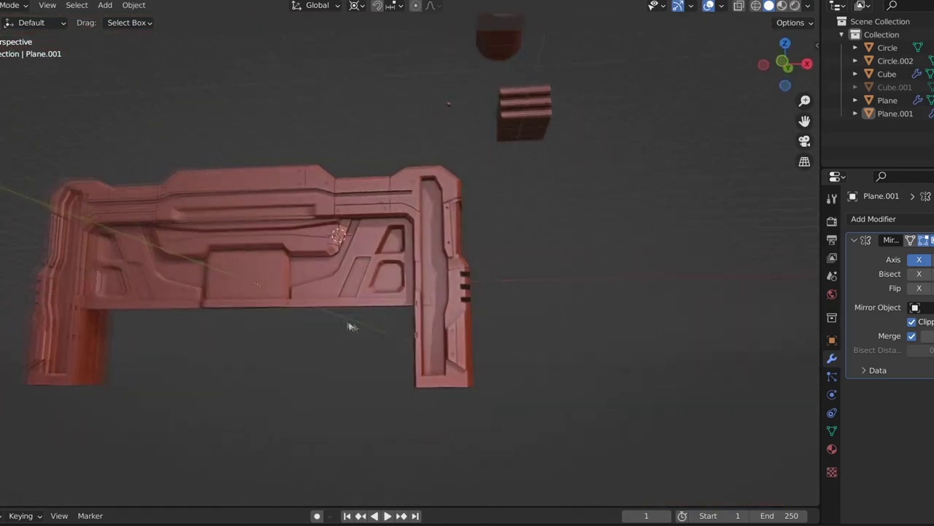
Step: Add a centred loop cut across the right panel
{"action": "key", "text": "Tab"}
{"action": "scroll", "coordinate": [336, 307], "scroll_direction": "up", "scroll_amount": 4}
{"action": "scroll", "coordinate": [329, 295], "scroll_direction": "up", "scroll_amount": 1}
{"action": "left_click", "coordinate": [387, 312]}
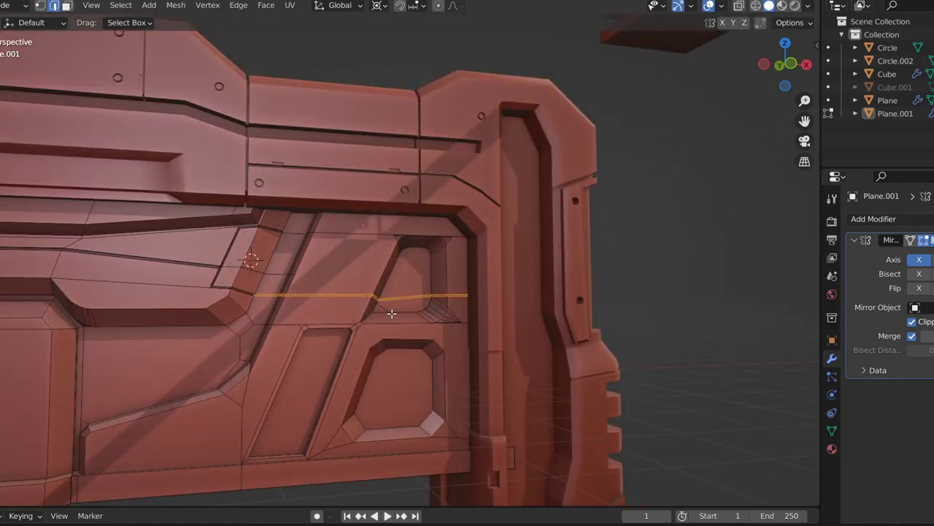
{"action": "right_click", "coordinate": [387, 343]}
{"action": "scroll", "coordinate": [387, 351], "scroll_direction": "down", "scroll_amount": 2}
{"action": "key", "text": "Tab"}
Step: Isolate the panel in Local View from a new angle
{"action": "middle_click_drag", "start_coordinate": [316, 351], "coordinate": [336, 328]}
{"action": "key", "text": "Tab"}
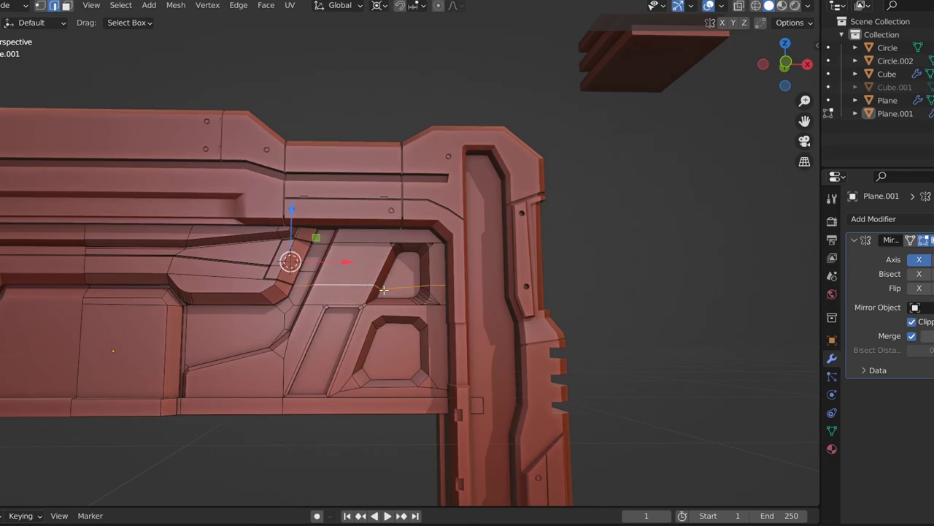
{"action": "key", "text": "KP_Divide"}
{"action": "scroll", "coordinate": [386, 297], "scroll_direction": "up", "scroll_amount": 3}
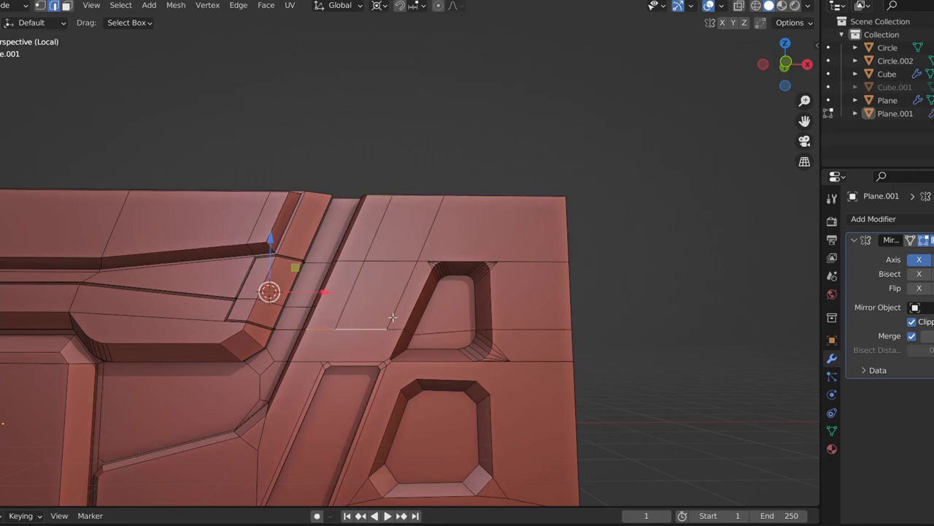
Step: Bevel the edge loop by the panel's right recess and extrude the strip along its normal
{"action": "middle_click_drag", "start_coordinate": [425, 241], "coordinate": [440, 333]}
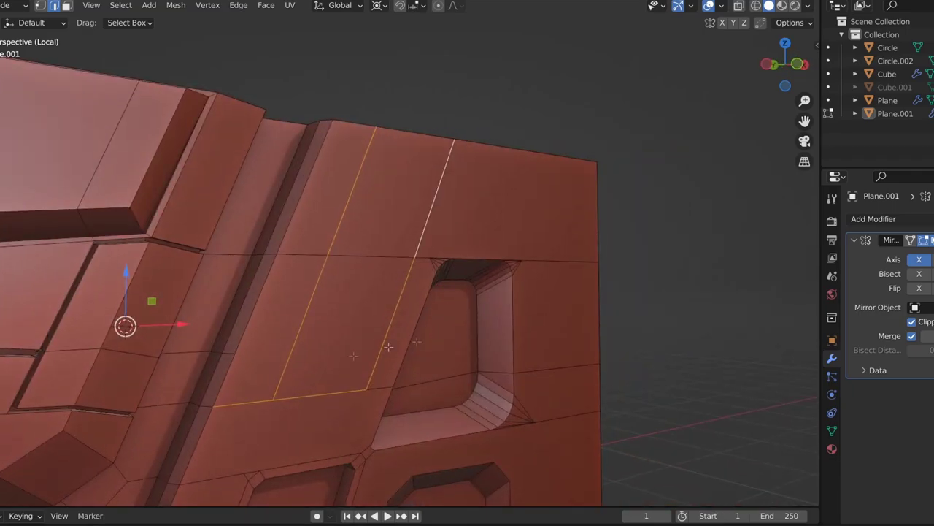
{"action": "key", "text": "ctrl+b"}
{"action": "left_click", "coordinate": [399, 427]}
{"action": "scroll", "coordinate": [388, 408], "scroll_direction": "down", "scroll_amount": 2}
{"action": "key", "text": "e"}
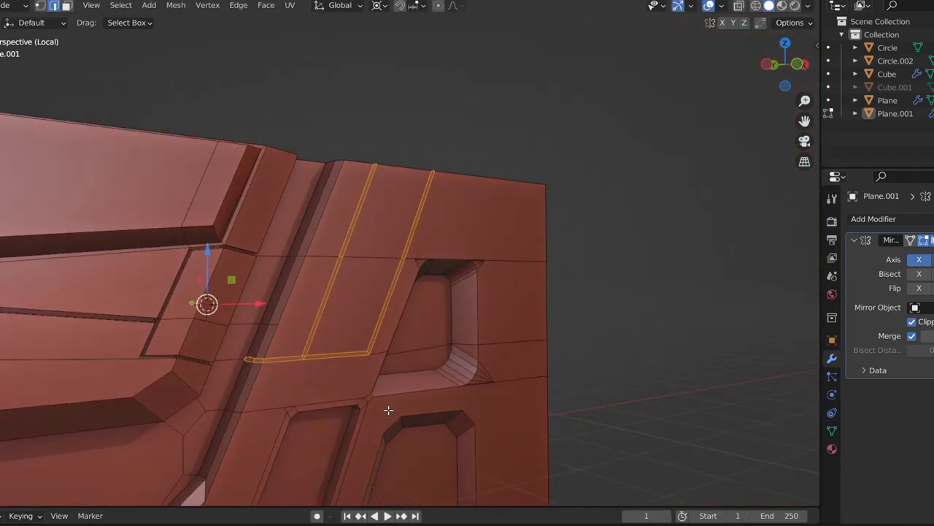
{"action": "left_click", "coordinate": [583, 387]}
Step: In edge select mode, bevel another edge loop on the panel front
{"action": "middle_click_drag", "start_coordinate": [584, 386], "coordinate": [497, 373]}
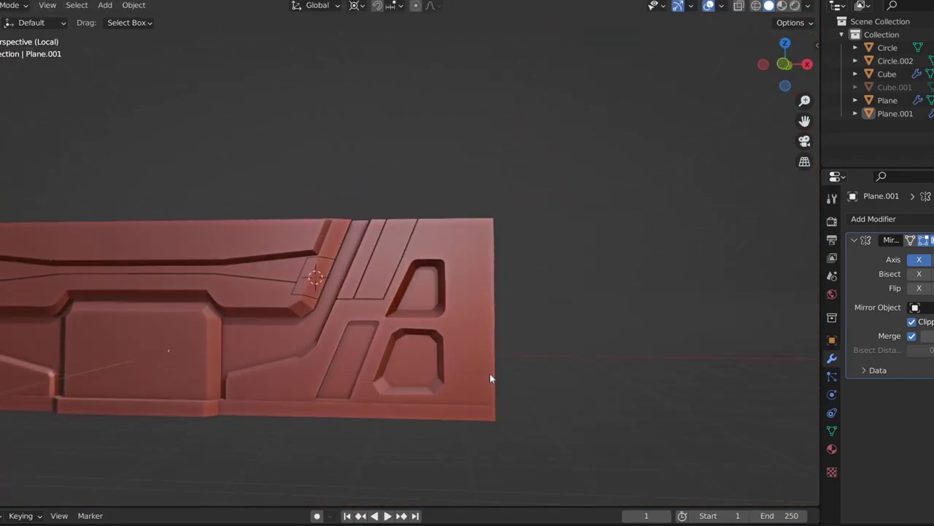
{"action": "scroll", "coordinate": [459, 343], "scroll_direction": "up", "scroll_amount": 6}
{"action": "key", "text": "Tab"}
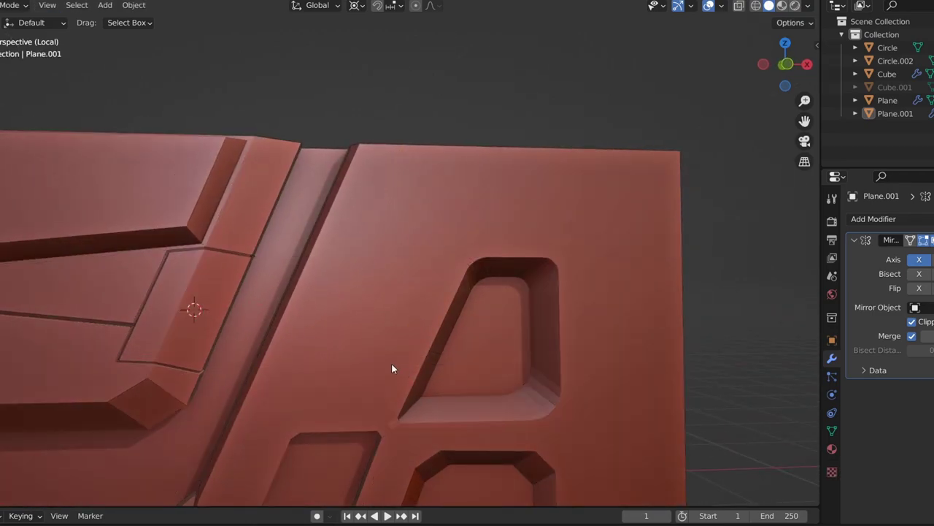
{"action": "left_click", "coordinate": [40, 6]}
{"action": "key", "text": "ctrl+z"}
{"action": "key", "text": "2"}
{"action": "key", "text": "ctrl+b"}
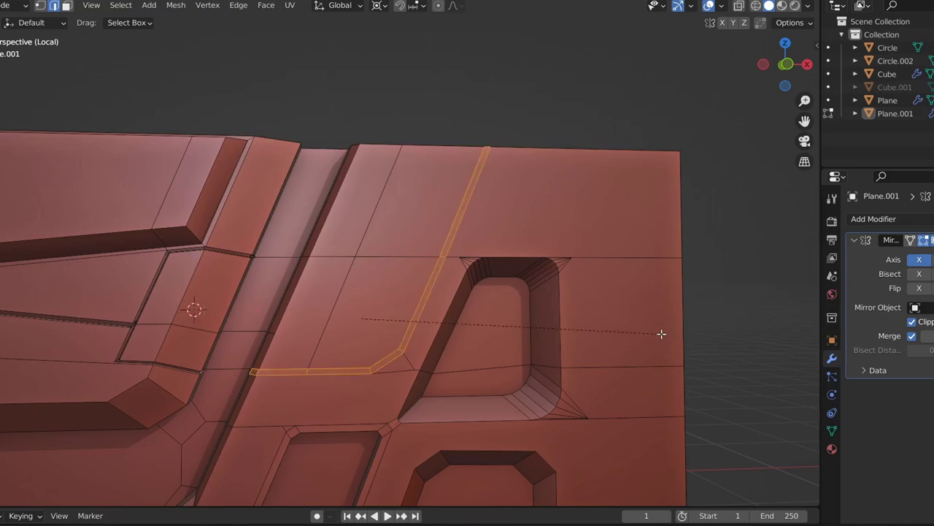
{"action": "left_click", "coordinate": [661, 329]}
Step: Bevel a further edge loop seen from the side, then return to object mode
{"action": "scroll", "coordinate": [500, 417], "scroll_direction": "down", "scroll_amount": 5}
{"action": "scroll", "coordinate": [482, 380], "scroll_direction": "up", "scroll_amount": 6}
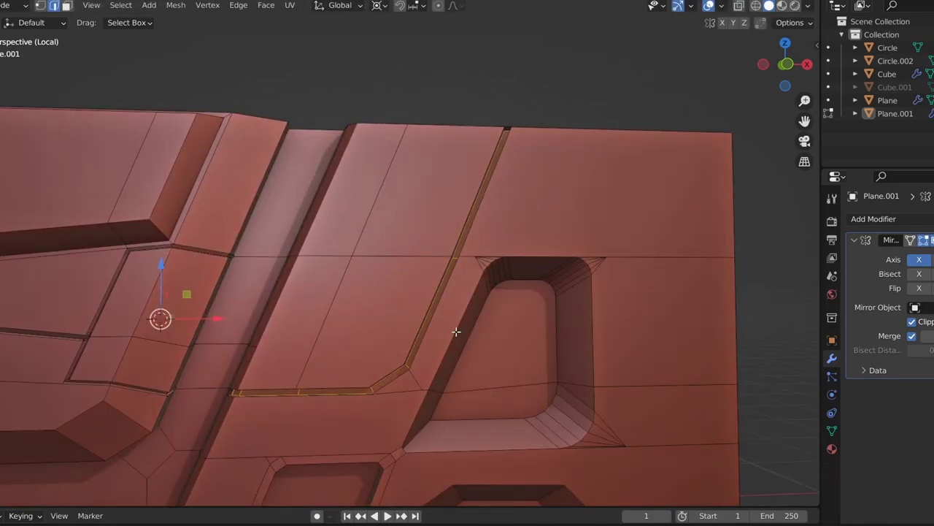
{"action": "scroll", "coordinate": [340, 342], "scroll_direction": "down", "scroll_amount": 3}
{"action": "scroll", "coordinate": [340, 248], "scroll_direction": "up", "scroll_amount": 2}
{"action": "scroll", "coordinate": [292, 261], "scroll_direction": "up", "scroll_amount": 2}
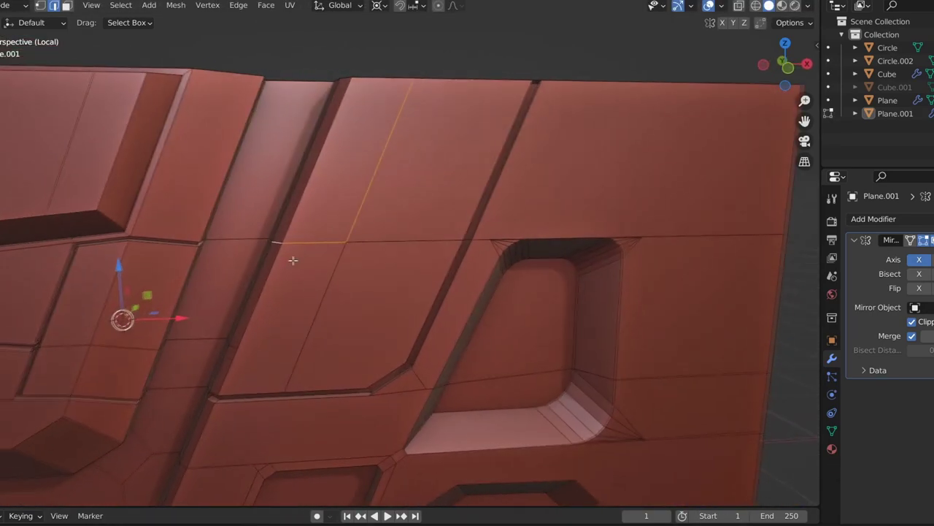
{"action": "scroll", "coordinate": [409, 252], "scroll_direction": "up", "scroll_amount": 2}
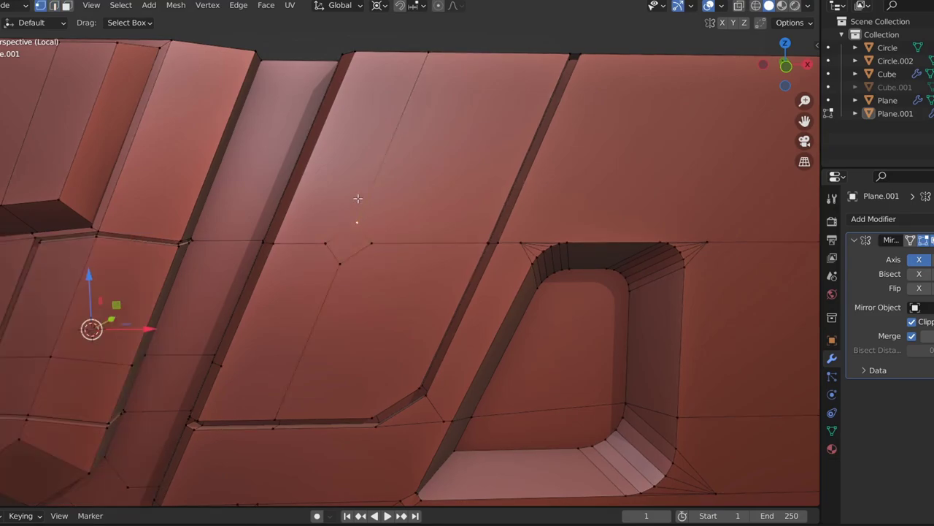
{"action": "middle_click_drag", "start_coordinate": [304, 242], "coordinate": [437, 277]}
{"action": "key", "text": "ctrl+b"}
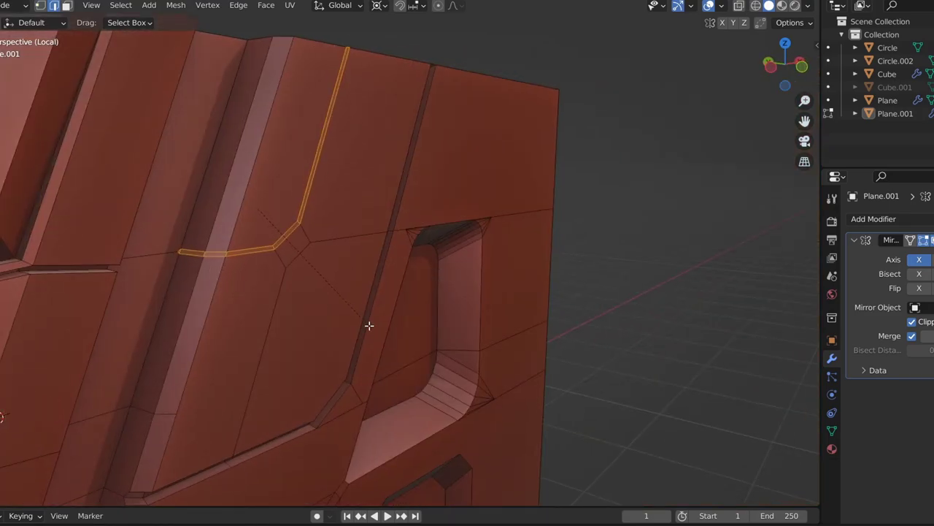
{"action": "left_click", "coordinate": [363, 323]}
{"action": "key", "text": "Tab"}
Step: Reselect Plane.001 and isolate it in local view
{"action": "scroll", "coordinate": [360, 323], "scroll_direction": "down", "scroll_amount": 3}
{"action": "scroll", "coordinate": [351, 325], "scroll_direction": "down", "scroll_amount": 3}
{"action": "middle_click_drag", "start_coordinate": [334, 328], "coordinate": [395, 299]}
{"action": "key", "text": "KP_1"}
{"action": "key", "text": "KP_Divide"}
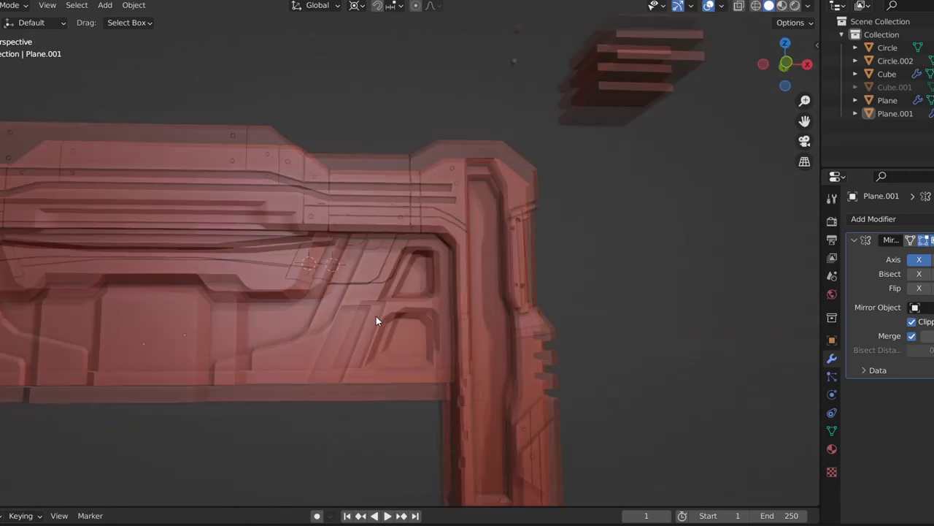
{"action": "middle_click_drag", "start_coordinate": [564, 300], "coordinate": [486, 311]}
{"action": "left_click", "coordinate": [438, 329]}
{"action": "key", "text": "KP_Divide"}
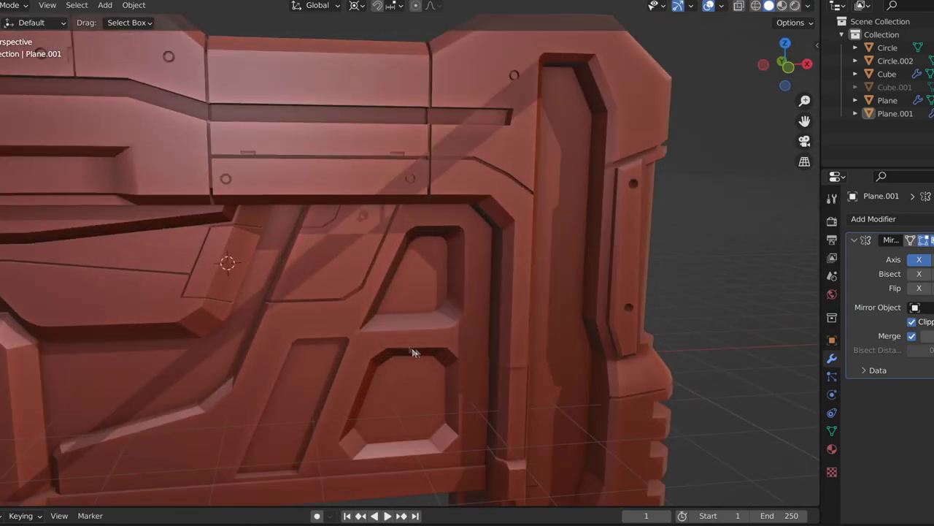
{"action": "scroll", "coordinate": [391, 319], "scroll_direction": "up", "scroll_amount": 5}
Step: Bevel an edge of the panel in edit mode and return to object mode
{"action": "key", "text": "Tab"}
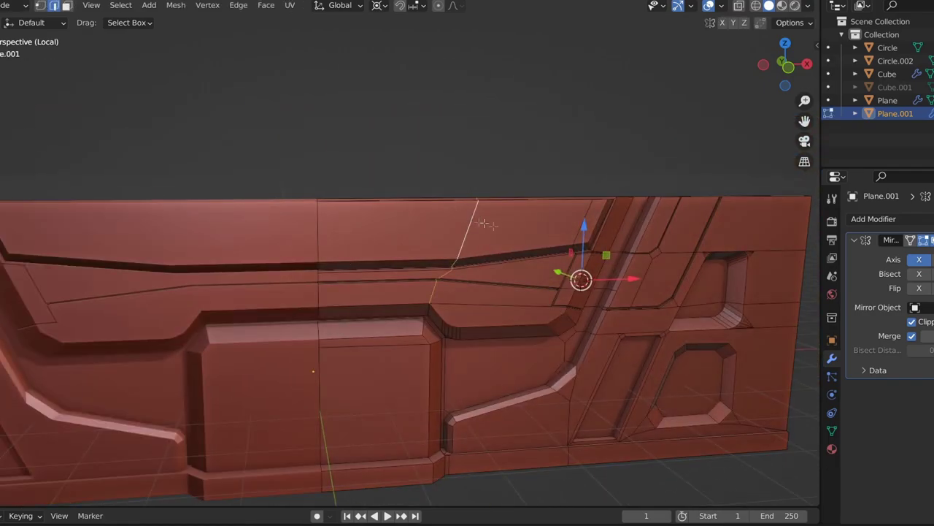
{"action": "left_click", "coordinate": [518, 240]}
{"action": "key", "text": "Tab"}
{"action": "scroll", "coordinate": [494, 163], "scroll_direction": "down", "scroll_amount": 3}
{"action": "left_click", "coordinate": [494, 162]}
{"action": "mouse_move", "coordinate": [494, 163]}
{"action": "middle_mouse_down"}
{"action": "mouse_move", "coordinate": [568, 270]}
{"action": "mouse_move", "coordinate": [539, 328]}
{"action": "middle_mouse_up"}
{"action": "scroll", "coordinate": [539, 328], "scroll_direction": "up", "scroll_amount": 3}
Step: Add a vertical loop cut at the panel's right end and extrude the new edge loop
{"action": "key", "text": "Tab"}
{"action": "middle_click_drag", "start_coordinate": [459, 313], "coordinate": [511, 219]}
{"action": "key", "text": "ctrl+r"}
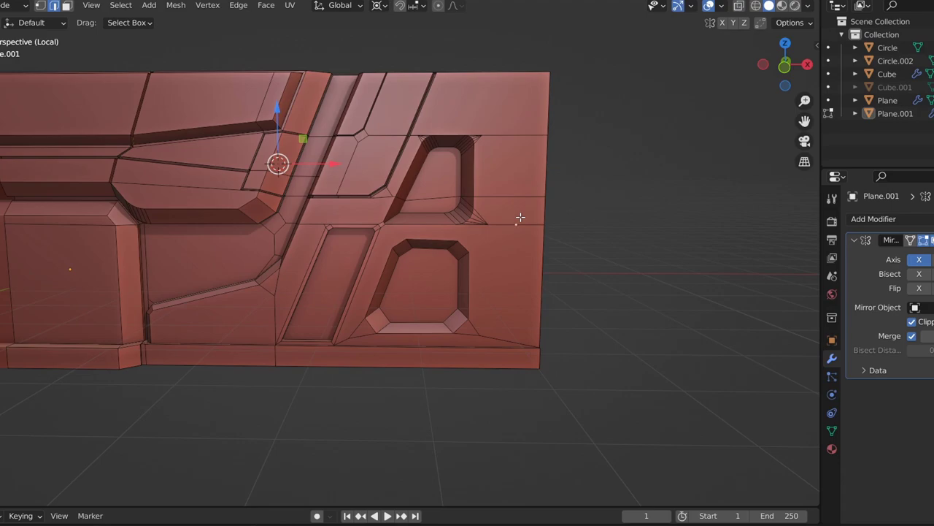
{"action": "left_click", "coordinate": [490, 82]}
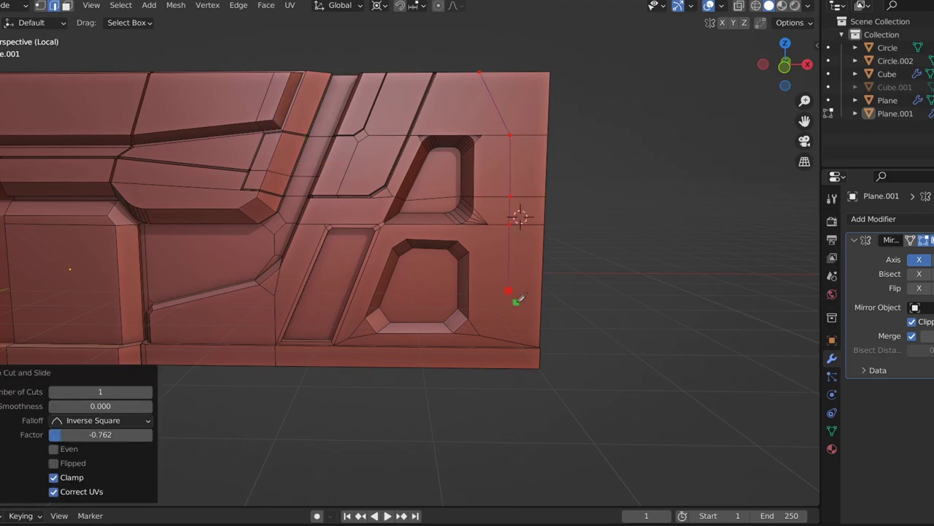
{"action": "left_click", "coordinate": [521, 214], "text": "alt"}
{"action": "key", "text": "e"}
{"action": "left_click", "coordinate": [521, 214]}
{"action": "middle_click_drag", "start_coordinate": [521, 215], "coordinate": [542, 328]}
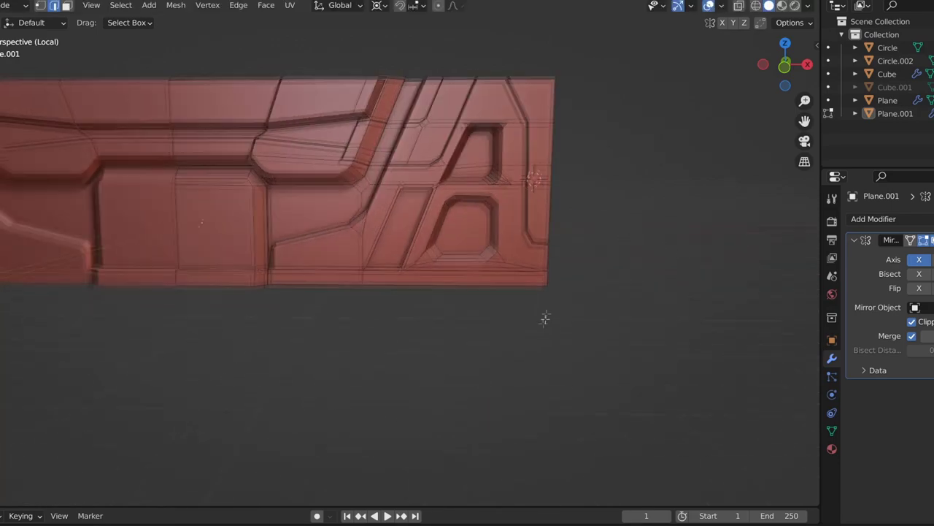
{"action": "scroll", "coordinate": [543, 328], "scroll_direction": "up", "scroll_amount": 2}
{"action": "scroll", "coordinate": [526, 300], "scroll_direction": "up", "scroll_amount": 3}
Step: Knife-cut an outlined face on the panel and extrude it inward as an inset plate
{"action": "key", "text": "k"}
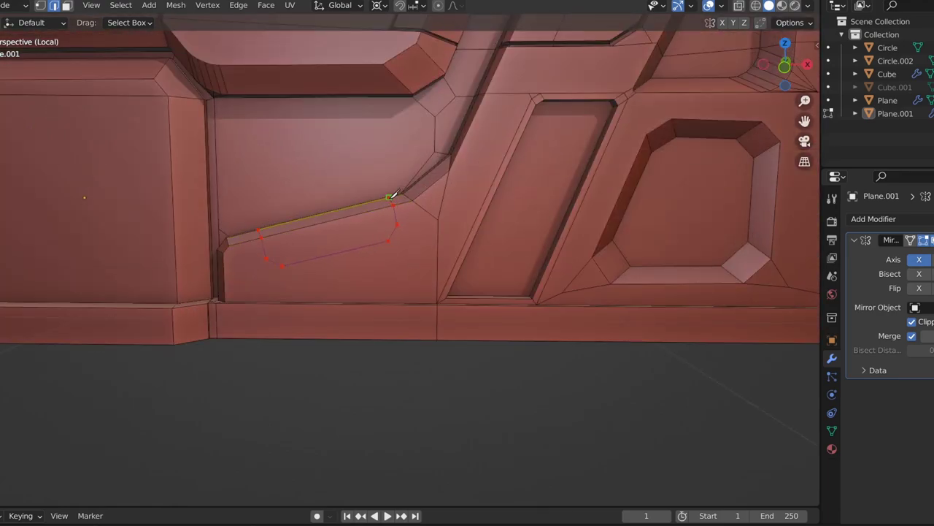
{"action": "left_click", "coordinate": [67, 5]}
{"action": "mouse_move", "coordinate": [431, 290]}
{"action": "middle_mouse_down"}
{"action": "mouse_move", "coordinate": [407, 329]}
{"action": "mouse_move", "coordinate": [337, 294]}
{"action": "middle_mouse_up"}
{"action": "key", "text": "e"}
{"action": "left_click", "coordinate": [409, 329]}
{"action": "scroll", "coordinate": [337, 294], "scroll_direction": "down", "scroll_amount": 5}
{"action": "middle_click_drag", "start_coordinate": [383, 317], "coordinate": [438, 298]}
{"action": "scroll", "coordinate": [438, 299], "scroll_direction": "up", "scroll_amount": 5}
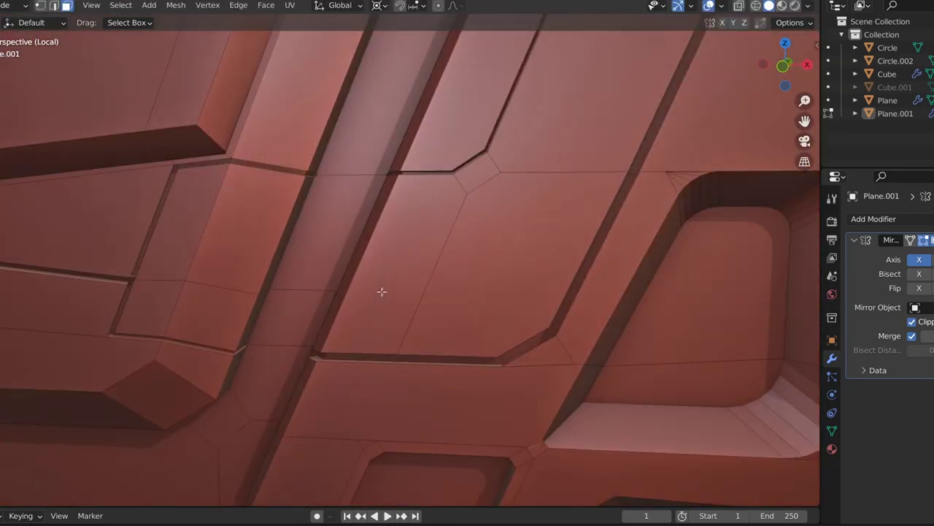
{"action": "scroll", "coordinate": [395, 243], "scroll_direction": "up", "scroll_amount": 2}
Step: Knife-cut a small recess and bevel its edges by 0.0595 m, returning to object mode
{"action": "key", "text": "k"}
{"action": "key", "text": "Escape"}
{"action": "middle_click_drag", "start_coordinate": [457, 294], "coordinate": [406, 234]}
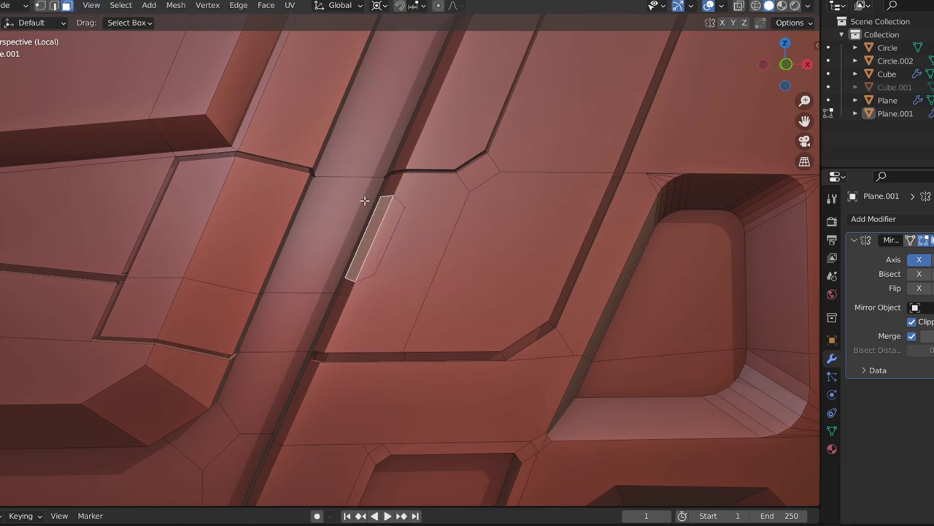
{"action": "key", "text": "2"}
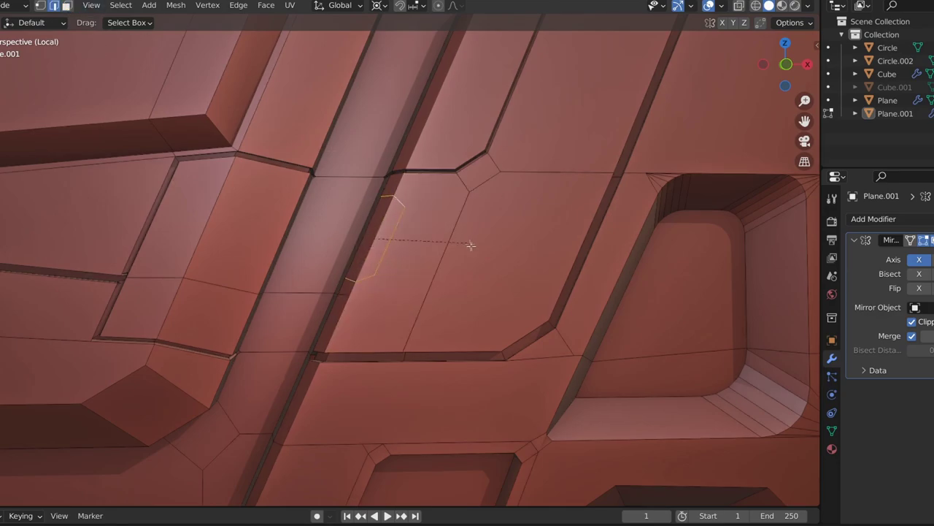
{"action": "left_click", "coordinate": [471, 245]}
{"action": "key", "text": "Tab"}
{"action": "scroll", "coordinate": [451, 268], "scroll_direction": "down", "scroll_amount": 5}
{"action": "mouse_move", "coordinate": [451, 267]}
{"action": "middle_mouse_down"}
{"action": "mouse_move", "coordinate": [435, 306]}
{"action": "mouse_move", "coordinate": [450, 219]}
{"action": "mouse_move", "coordinate": [338, 317]}
{"action": "mouse_move", "coordinate": [462, 307]}
{"action": "middle_mouse_up"}
Step: Inspect the panel in edit mode and select the edge loop along its bottom
{"action": "key", "text": "Tab"}
{"action": "scroll", "coordinate": [380, 224], "scroll_direction": "up", "scroll_amount": 5}
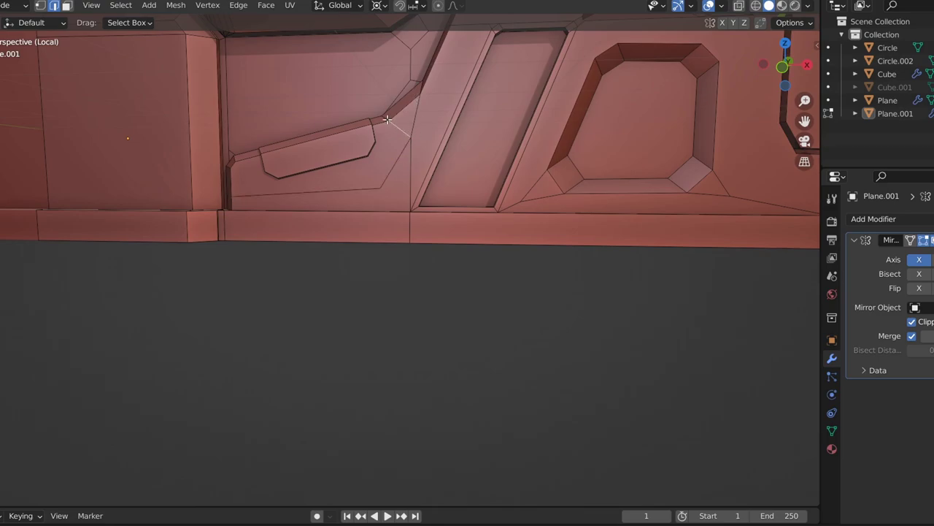
{"action": "middle_click_drag", "start_coordinate": [233, 199], "coordinate": [303, 221]}
{"action": "scroll", "coordinate": [224, 148], "scroll_direction": "up", "scroll_amount": 3}
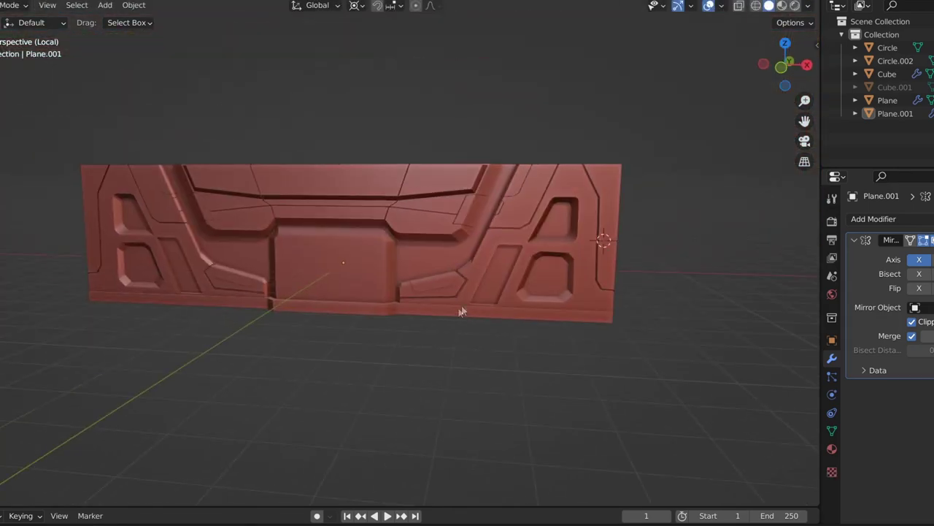
{"action": "mouse_move", "coordinate": [460, 312]}
{"action": "middle_mouse_down"}
{"action": "mouse_move", "coordinate": [489, 309]}
{"action": "mouse_move", "coordinate": [463, 273]}
{"action": "mouse_move", "coordinate": [473, 313]}
{"action": "mouse_move", "coordinate": [475, 270]}
{"action": "mouse_move", "coordinate": [460, 297]}
{"action": "middle_mouse_up"}
{"action": "key", "text": "Tab"}
{"action": "scroll", "coordinate": [475, 253], "scroll_direction": "up", "scroll_amount": 4}
{"action": "scroll", "coordinate": [346, 239], "scroll_direction": "up", "scroll_amount": 2}
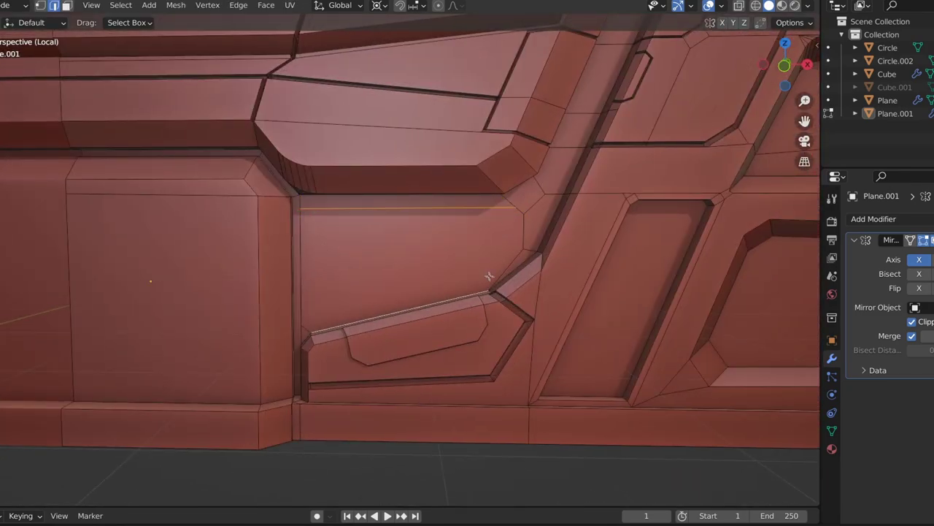
{"action": "left_click", "coordinate": [67, 6]}
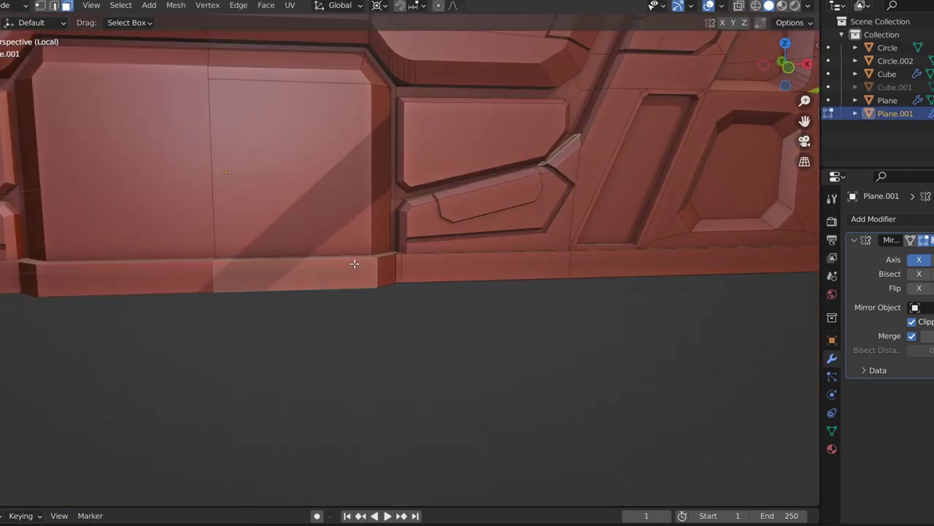
{"action": "left_click", "coordinate": [355, 260], "text": "alt"}
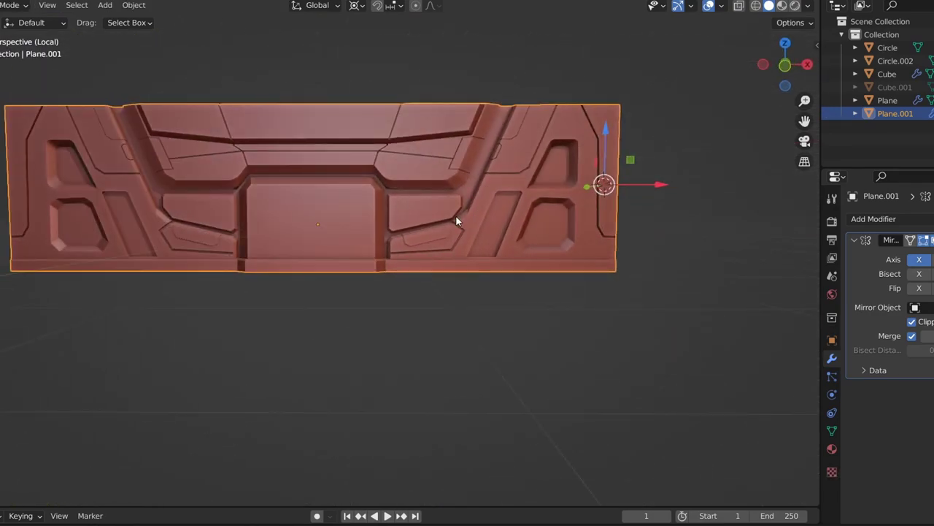
Step: Leave edit mode and local view to see the full door scene, then select Circle.002
{"action": "key", "text": "Tab"}
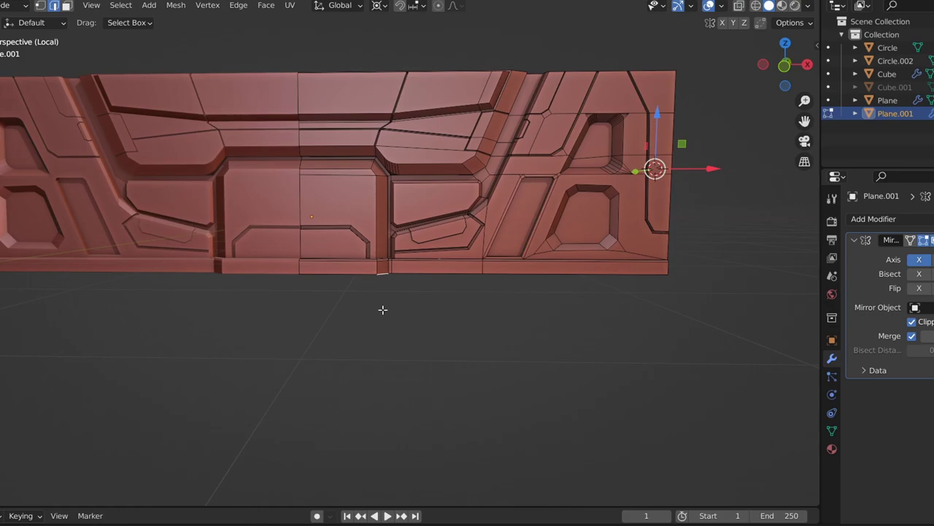
{"action": "key", "text": "Tab"}
{"action": "middle_click_drag", "start_coordinate": [383, 310], "coordinate": [405, 268]}
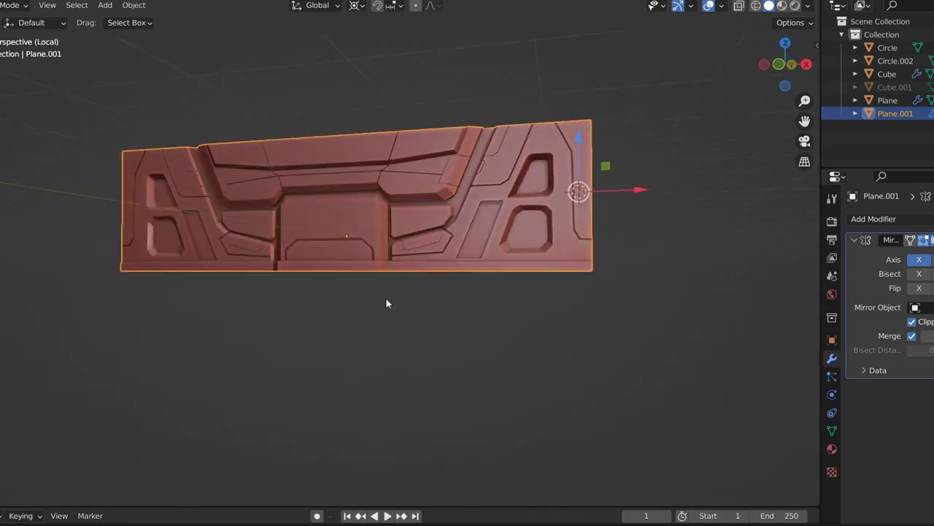
{"action": "key", "text": "KP_Divide"}
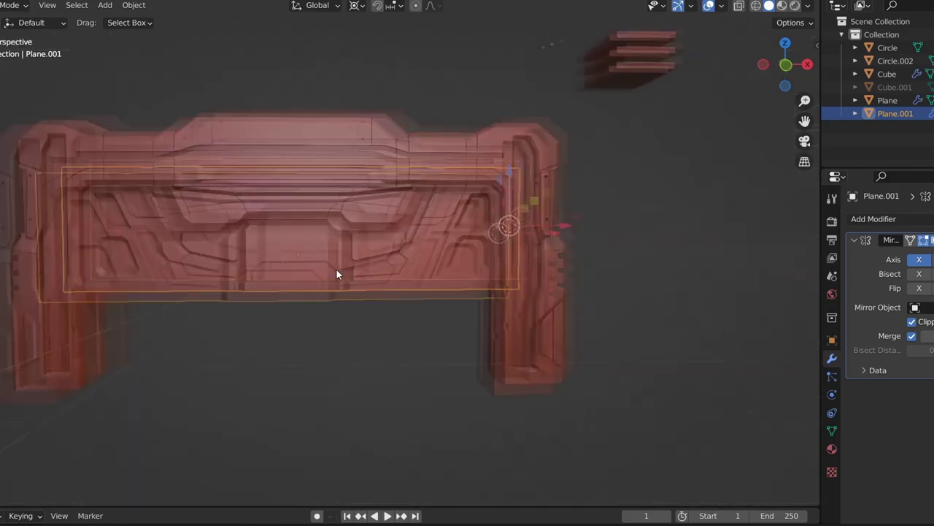
{"action": "left_click", "coordinate": [485, 70]}
Step: Move Circle.002 onto the panel surface and add a Boolean modifier to Plane.001
{"action": "middle_click_drag", "start_coordinate": [485, 69], "coordinate": [413, 268]}
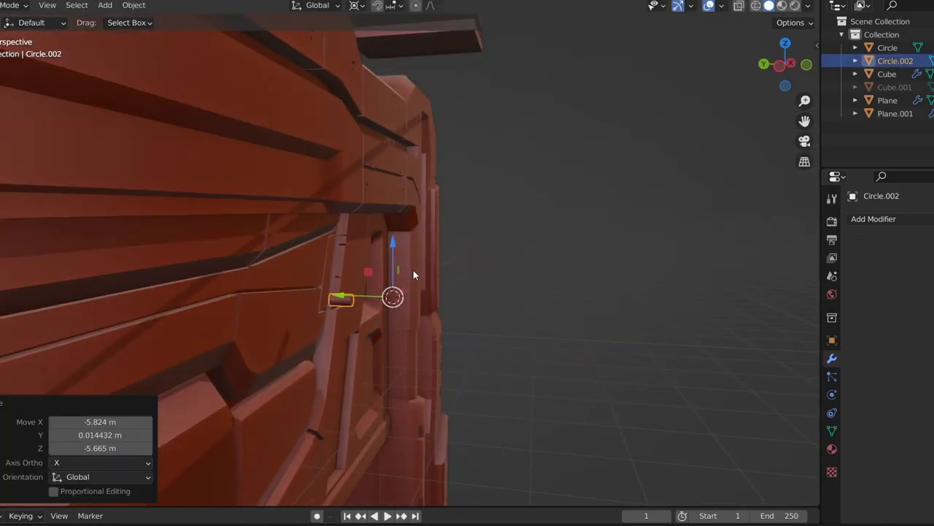
{"action": "left_click_drag", "start_coordinate": [336, 297], "coordinate": [392, 249]}
{"action": "middle_click_drag", "start_coordinate": [393, 249], "coordinate": [484, 246]}
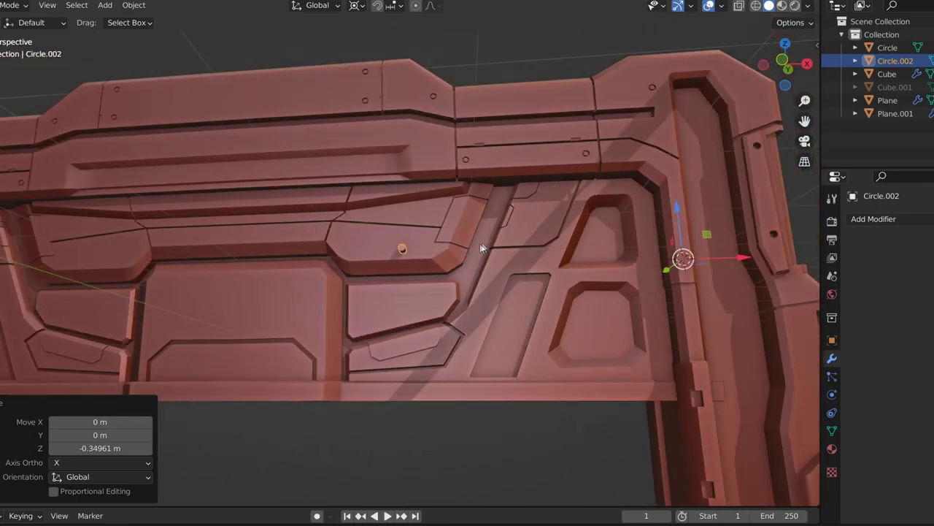
{"action": "left_click", "coordinate": [484, 246]}
{"action": "left_click", "coordinate": [873, 219]}
{"action": "left_click", "coordinate": [763, 285]}
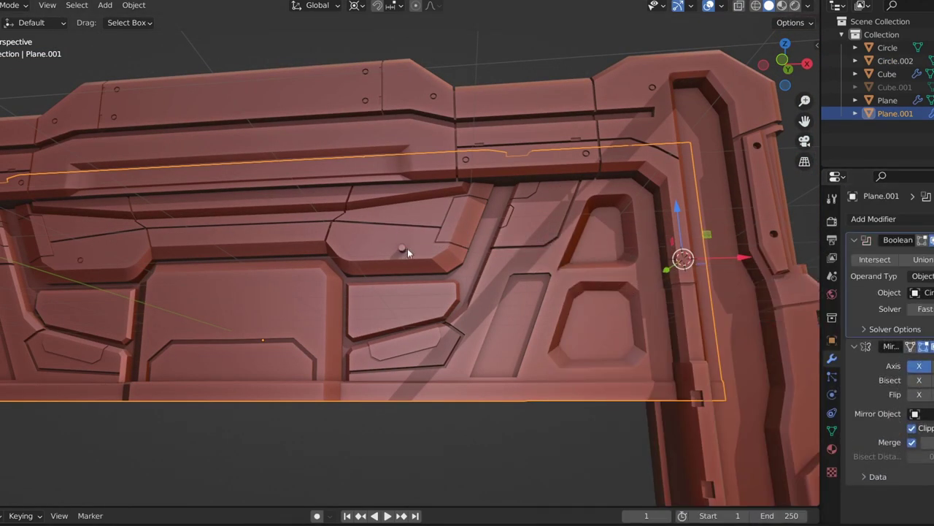
Step: Duplicate Circle.002's geometry in front view to place a second bolt hole beside the first
{"action": "left_click", "coordinate": [404, 248]}
{"action": "key", "text": "g"}
{"action": "key", "text": "Escape"}
{"action": "key", "text": "Tab"}
{"action": "middle_click_drag", "start_coordinate": [407, 285], "coordinate": [413, 257]}
{"action": "key", "text": "KP_1"}
{"action": "key", "text": "shift+d"}
{"action": "left_click", "coordinate": [369, 209]}
{"action": "key", "text": "shift+d"}
{"action": "left_click", "coordinate": [451, 219]}
{"action": "scroll", "coordinate": [445, 222], "scroll_direction": "down", "scroll_amount": 3}
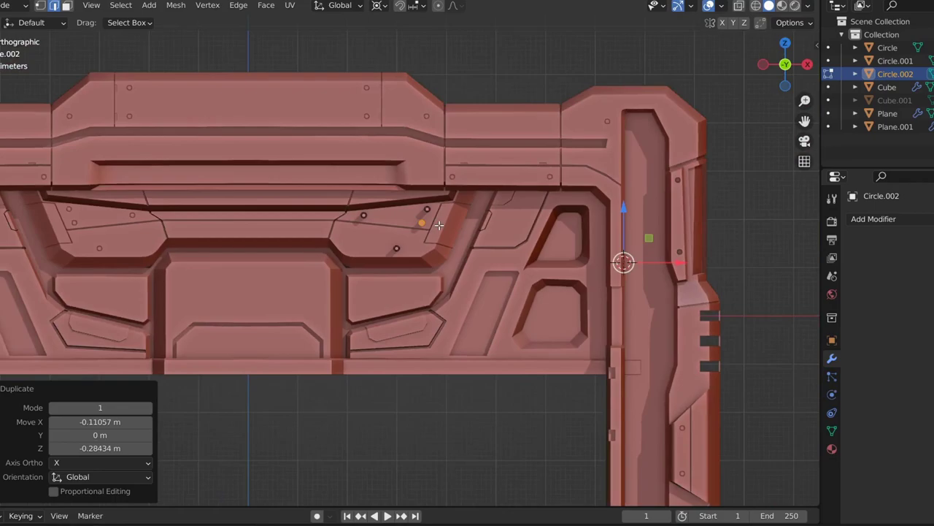
Step: Duplicate the hole cutter circle twice onto the right inner panel, checking in front view
{"action": "scroll", "coordinate": [438, 225], "scroll_direction": "down", "scroll_amount": 2}
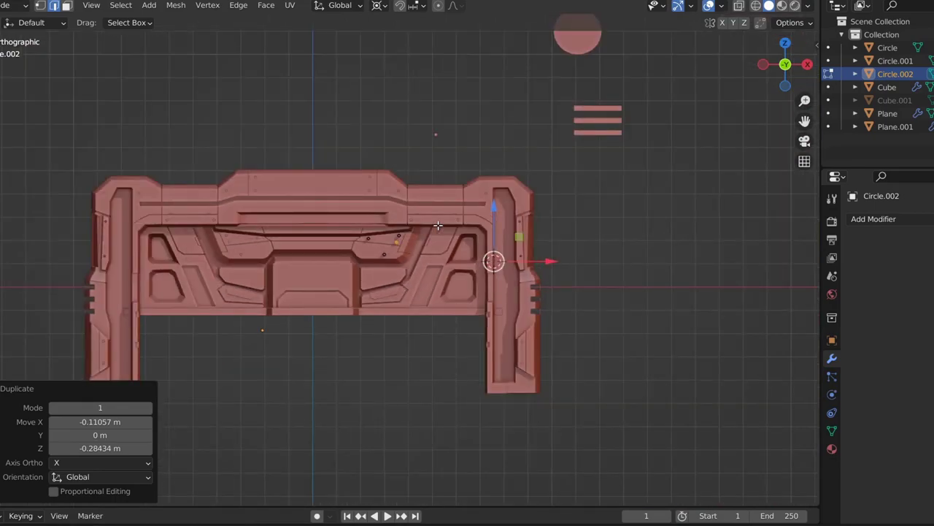
{"action": "scroll", "coordinate": [438, 224], "scroll_direction": "up", "scroll_amount": 5}
{"action": "scroll", "coordinate": [438, 224], "scroll_direction": "up", "scroll_amount": 2}
{"action": "key", "text": "shift+d"}
{"action": "left_click", "coordinate": [322, 323]}
{"action": "scroll", "coordinate": [323, 324], "scroll_direction": "down", "scroll_amount": 3}
{"action": "scroll", "coordinate": [390, 336], "scroll_direction": "up", "scroll_amount": 3}
{"action": "scroll", "coordinate": [403, 282], "scroll_direction": "up", "scroll_amount": 1}
{"action": "key", "text": "shift+d"}
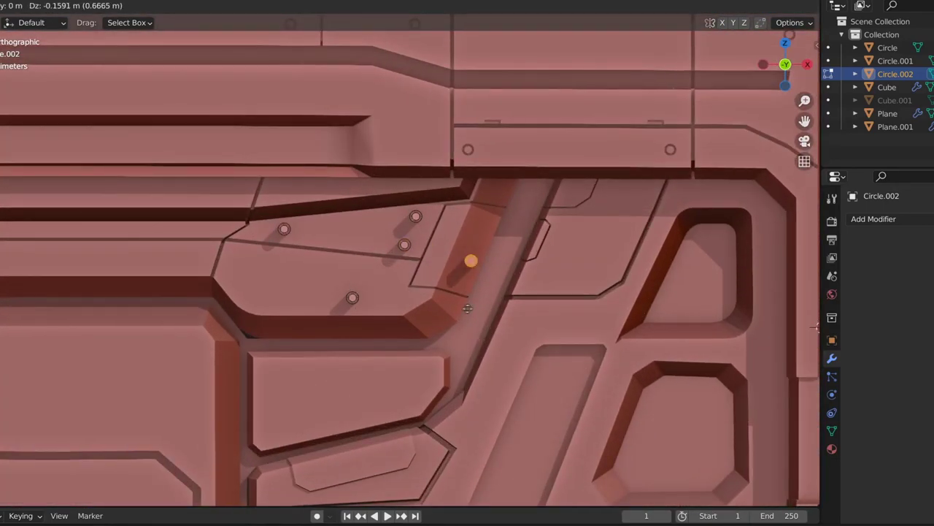
{"action": "left_click", "coordinate": [460, 274]}
{"action": "middle_click_drag", "start_coordinate": [460, 274], "coordinate": [368, 282]}
{"action": "key", "text": "KP_1"}
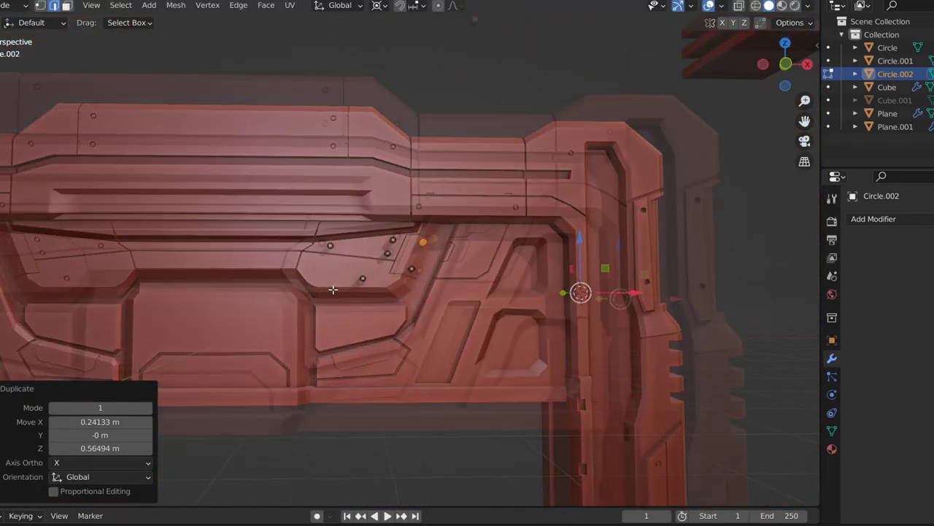
Step: Add two more bolt-hole copies, one near the top and one lower down
{"action": "scroll", "coordinate": [367, 282], "scroll_direction": "up", "scroll_amount": 4}
{"action": "scroll", "coordinate": [311, 309], "scroll_direction": "up", "scroll_amount": 3}
{"action": "key", "text": "shift+d"}
{"action": "left_click", "coordinate": [475, 210]}
{"action": "key", "text": "s"}
{"action": "key", "text": "Escape"}
{"action": "key", "text": "shift+d"}
{"action": "left_click", "coordinate": [286, 38]}
Step: Place two more rivet circle copies on the panel, one higher up
{"action": "scroll", "coordinate": [286, 38], "scroll_direction": "down", "scroll_amount": 5}
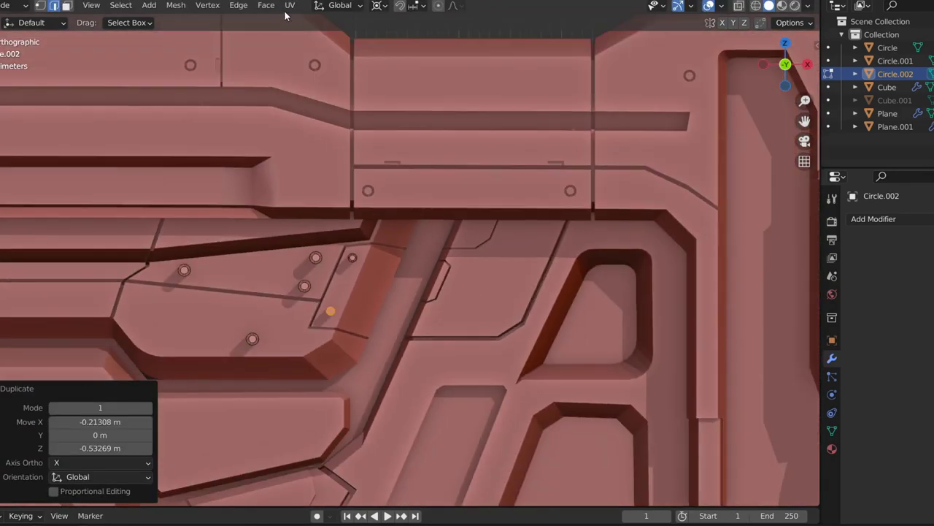
{"action": "scroll", "coordinate": [328, 146], "scroll_direction": "down", "scroll_amount": 3}
{"action": "scroll", "coordinate": [348, 192], "scroll_direction": "up", "scroll_amount": 2}
{"action": "scroll", "coordinate": [348, 192], "scroll_direction": "up", "scroll_amount": 2}
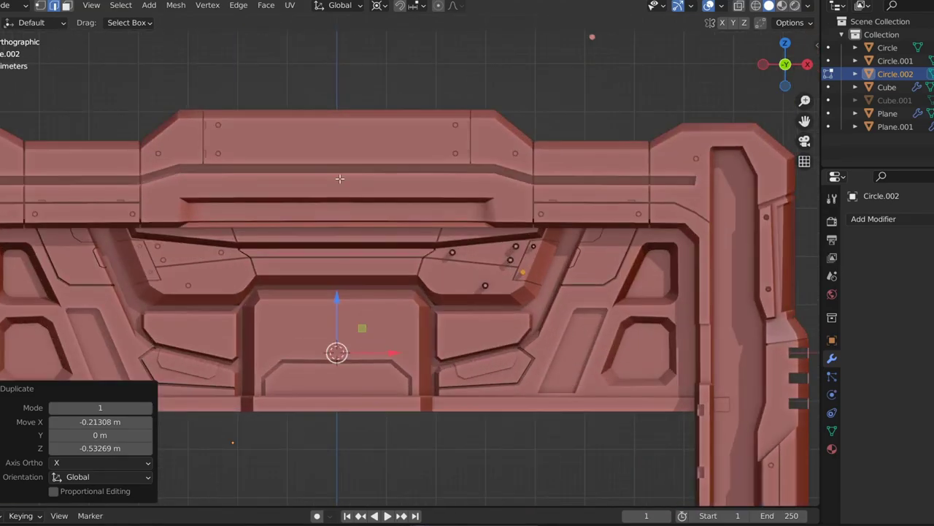
{"action": "scroll", "coordinate": [544, 337], "scroll_direction": "up", "scroll_amount": 3}
{"action": "key", "text": "shift+d"}
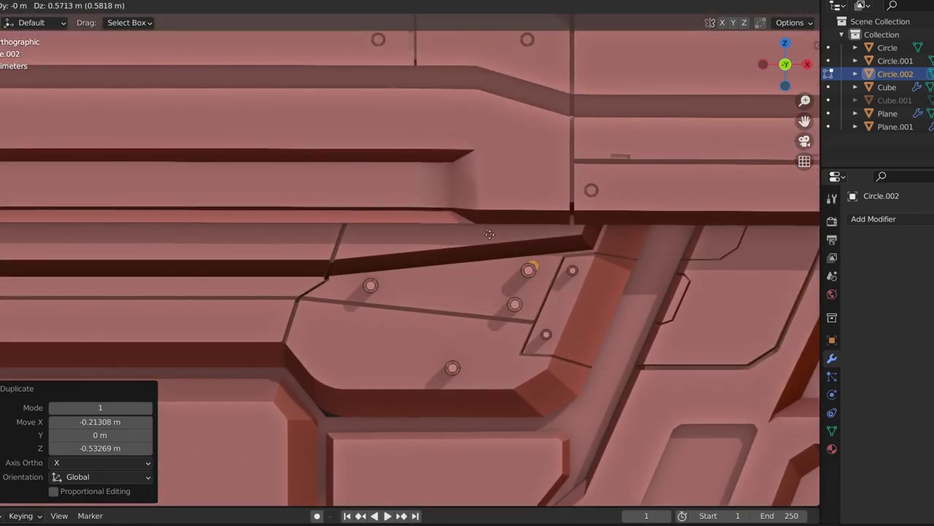
{"action": "left_click", "coordinate": [476, 250]}
{"action": "scroll", "coordinate": [476, 250], "scroll_direction": "down", "scroll_amount": 1}
{"action": "scroll", "coordinate": [475, 250], "scroll_direction": "up", "scroll_amount": 2}
{"action": "key", "text": "shift+d"}
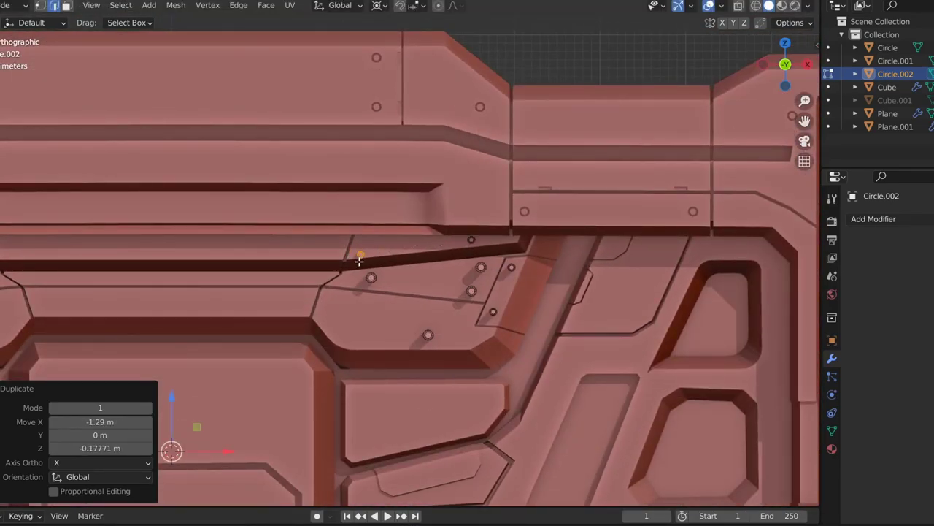
{"action": "left_click", "coordinate": [378, 319]}
Step: Snap the selected rivet circles to the grid
{"action": "scroll", "coordinate": [378, 319], "scroll_direction": "down", "scroll_amount": 2}
{"action": "middle_click_drag", "start_coordinate": [378, 319], "coordinate": [487, 394]}
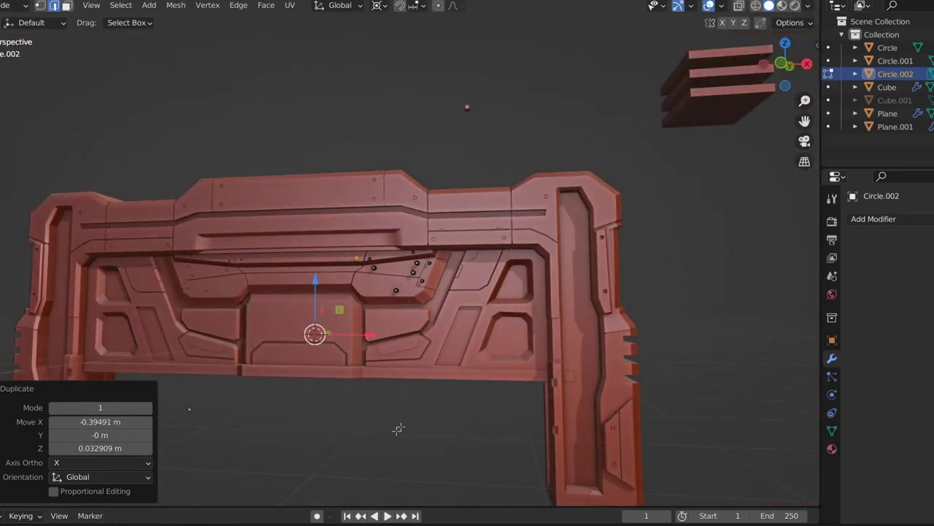
{"action": "scroll", "coordinate": [468, 377], "scroll_direction": "up", "scroll_amount": 1}
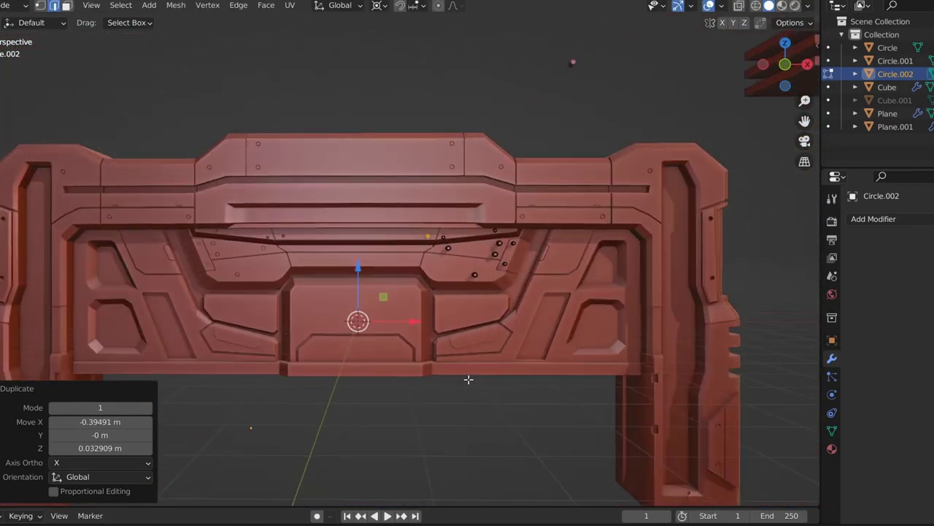
{"action": "scroll", "coordinate": [309, 328], "scroll_direction": "up", "scroll_amount": 3}
{"action": "scroll", "coordinate": [308, 333], "scroll_direction": "up", "scroll_amount": 2}
{"action": "key", "text": "shift+s"}
{"action": "left_click", "coordinate": [343, 335]}
Step: Copy the selected rivets further right and set them flush with the panel along Y
{"action": "key", "text": "shift+d"}
{"action": "left_click", "coordinate": [554, 282]}
{"action": "middle_click_drag", "start_coordinate": [554, 282], "coordinate": [398, 316]}
{"action": "key", "text": "g"}
{"action": "key", "text": "y"}
{"action": "left_click", "coordinate": [467, 306]}
Step: In front view, add two more rivet copies along the lower left of the frame
{"action": "key", "text": "KP_1"}
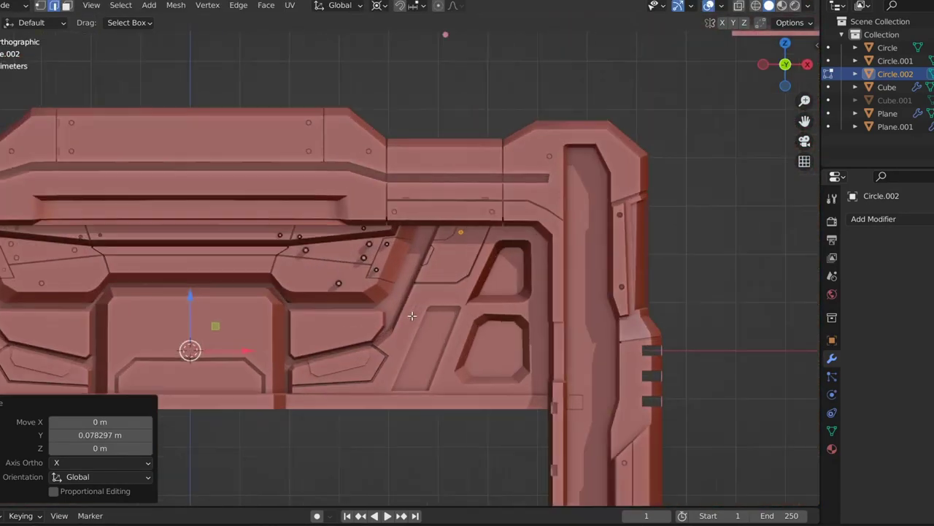
{"action": "scroll", "coordinate": [345, 301], "scroll_direction": "up", "scroll_amount": 3}
{"action": "scroll", "coordinate": [345, 301], "scroll_direction": "up", "scroll_amount": 2}
{"action": "key", "text": "g"}
{"action": "key", "text": "z"}
{"action": "key", "text": "Escape"}
{"action": "key", "text": "shift+d"}
{"action": "left_click", "coordinate": [306, 379]}
{"action": "key", "text": "shift+d"}
{"action": "left_click", "coordinate": [231, 386]}
Step: Reposition a rivet and add the final copies on the panel and the top bar
{"action": "key", "text": "shift+s"}
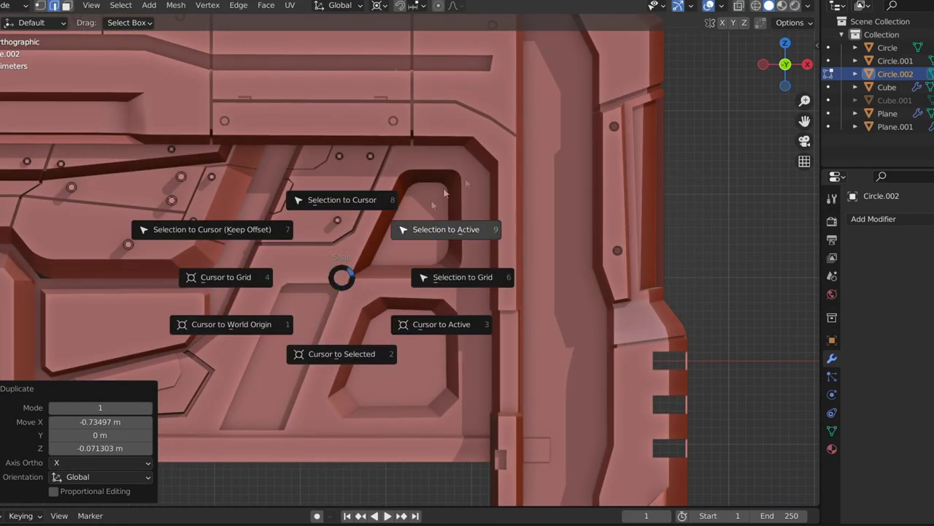
{"action": "key", "text": "g"}
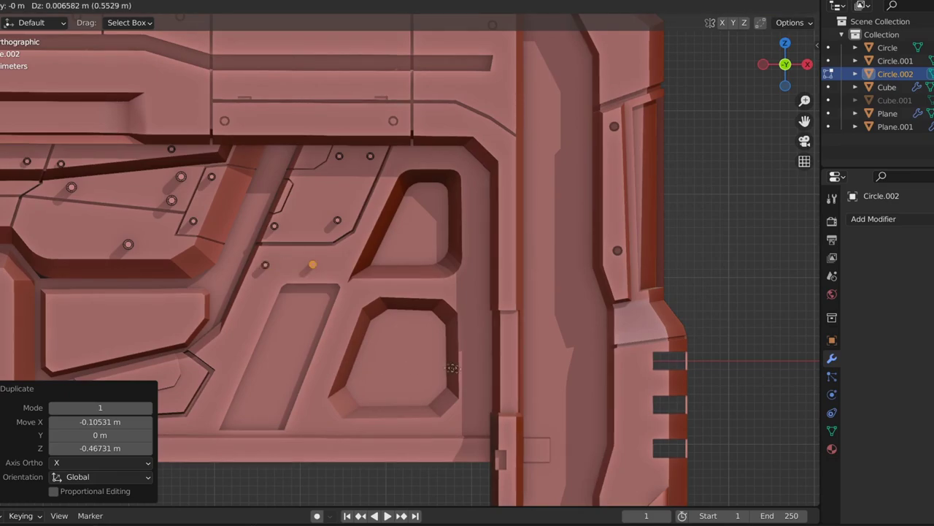
{"action": "left_click", "coordinate": [562, 392]}
{"action": "key", "text": "shift+d"}
{"action": "left_click", "coordinate": [563, 502]}
{"action": "key", "text": "shift+d"}
{"action": "left_click", "coordinate": [289, 35]}
{"action": "key", "text": "Home"}
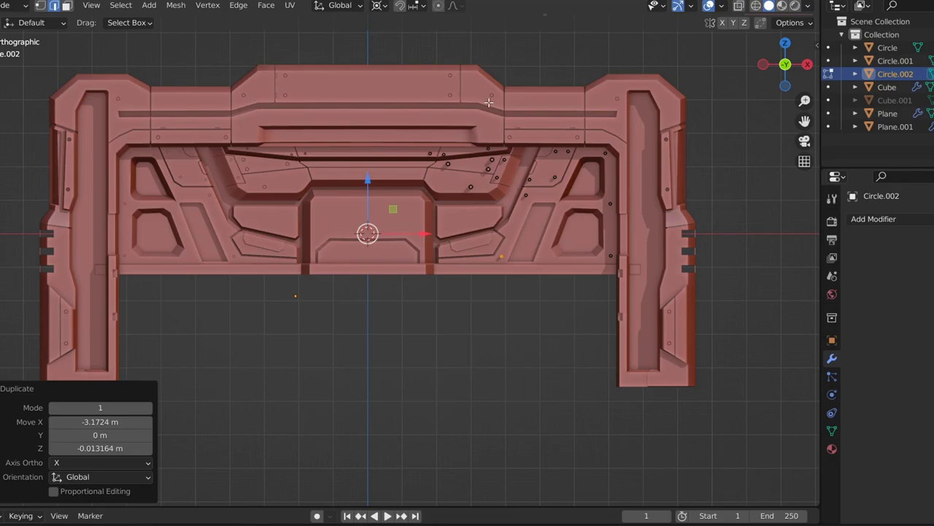
{"action": "scroll", "coordinate": [488, 102], "scroll_direction": "up", "scroll_amount": 2}
{"action": "middle_click_drag", "start_coordinate": [571, 155], "coordinate": [374, 156], "text": "shift"}
Step: Separate the rivets into their own object, Circle.002, and select the door panel Plane
{"action": "key", "text": "p"}
{"action": "left_click", "coordinate": [373, 155]}
{"action": "key", "text": "Tab"}
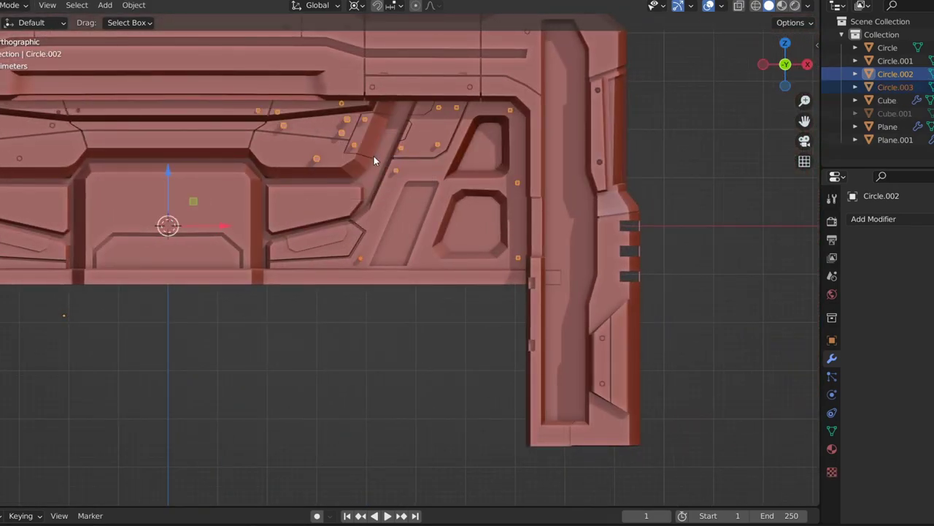
{"action": "scroll", "coordinate": [374, 155], "scroll_direction": "down", "scroll_amount": 2}
{"action": "left_click", "coordinate": [373, 156]}
{"action": "left_click", "coordinate": [419, 179]}
{"action": "left_click", "coordinate": [419, 179]}
{"action": "scroll", "coordinate": [265, 179], "scroll_direction": "up", "scroll_amount": 1}
{"action": "left_click", "coordinate": [265, 179]}
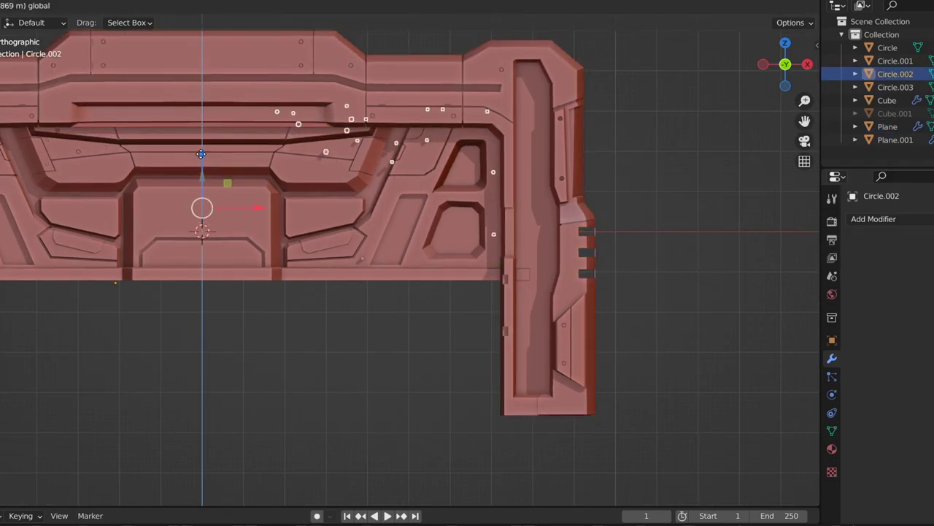
{"action": "left_click", "coordinate": [198, 154]}
Step: Cut the panel with a Boolean modifier using Circle.002, apply it, and delete the cutter
{"action": "left_click", "coordinate": [873, 219]}
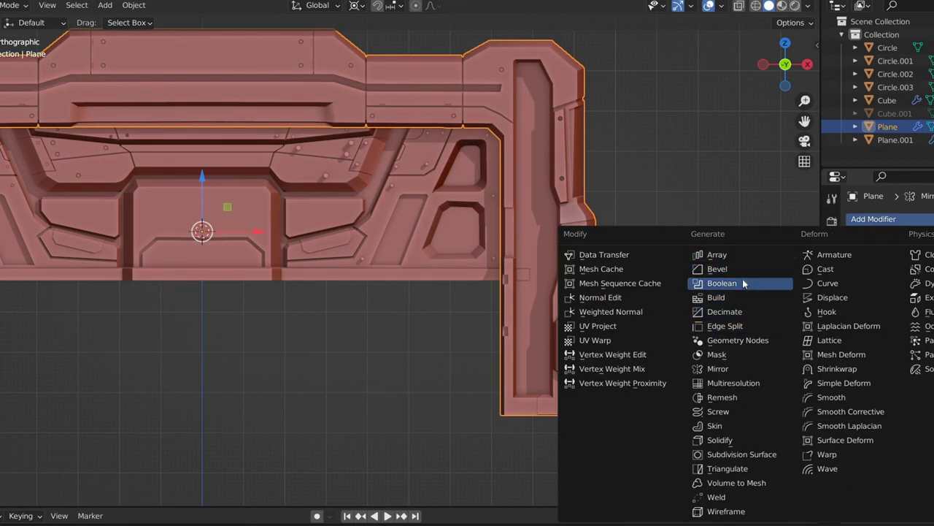
{"action": "left_click", "coordinate": [722, 283]}
{"action": "left_click", "coordinate": [915, 292]}
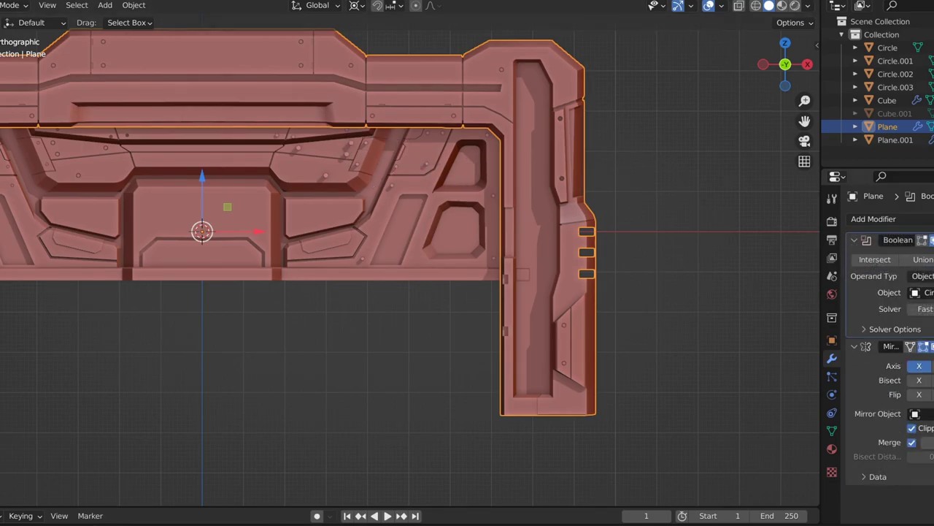
{"action": "left_click", "coordinate": [326, 173]}
{"action": "scroll", "coordinate": [237, 195], "scroll_direction": "down", "scroll_amount": 1}
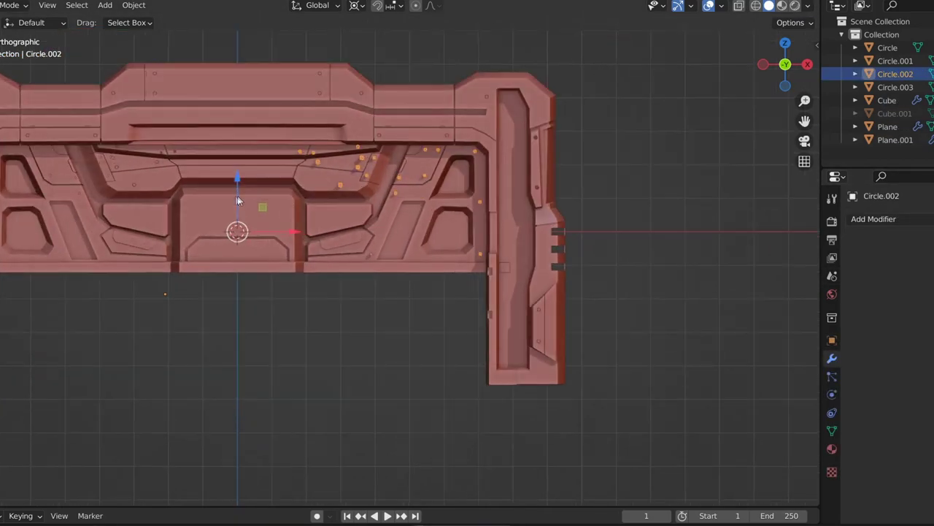
{"action": "scroll", "coordinate": [461, 172], "scroll_direction": "up", "scroll_amount": 1}
{"action": "left_click", "coordinate": [520, 193]}
{"action": "right_click", "coordinate": [879, 247]}
{"action": "left_click", "coordinate": [887, 252]}
{"action": "key", "text": "Delete"}
{"action": "key", "text": "Home"}
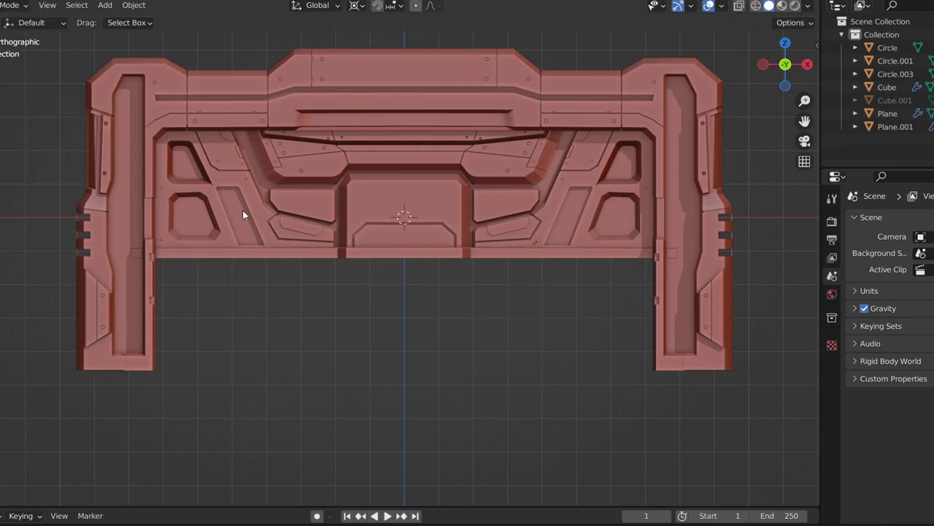
{"action": "scroll", "coordinate": [243, 209], "scroll_direction": "up", "scroll_amount": 3}
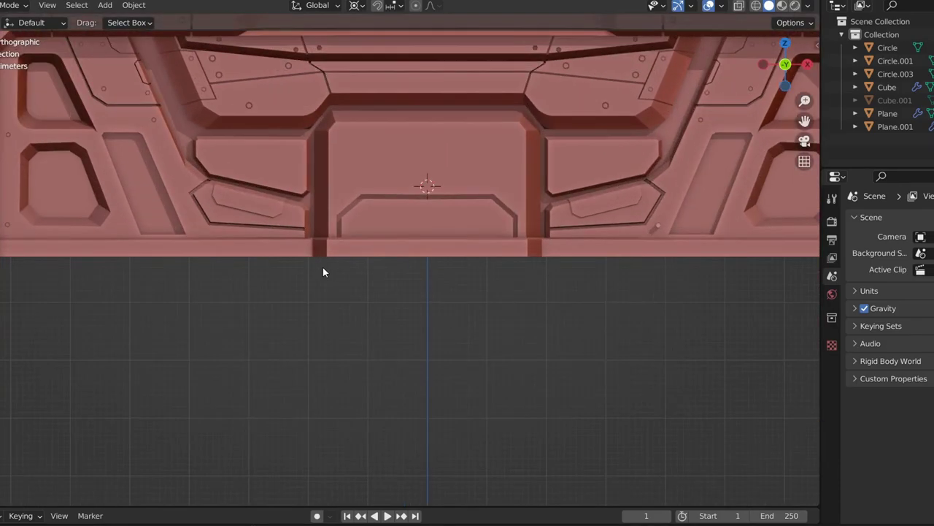
Step: Add a new cube and move it in depth toward the door panel
{"action": "key", "text": "shift+a"}
{"action": "left_click", "coordinate": [444, 285]}
{"action": "mouse_move", "coordinate": [512, 299]}
{"action": "middle_mouse_down"}
{"action": "mouse_move", "coordinate": [467, 343]}
{"action": "mouse_move", "coordinate": [511, 350]}
{"action": "middle_mouse_up"}
{"action": "key", "text": "g"}
{"action": "key", "text": "y"}
{"action": "left_click", "coordinate": [435, 371]}
{"action": "key", "text": "s"}
{"action": "left_click", "coordinate": [375, 311]}
Step: Scale the cube along X into a thin slab
{"action": "key", "text": "s"}
{"action": "key", "text": "x"}
{"action": "left_click", "coordinate": [519, 352]}
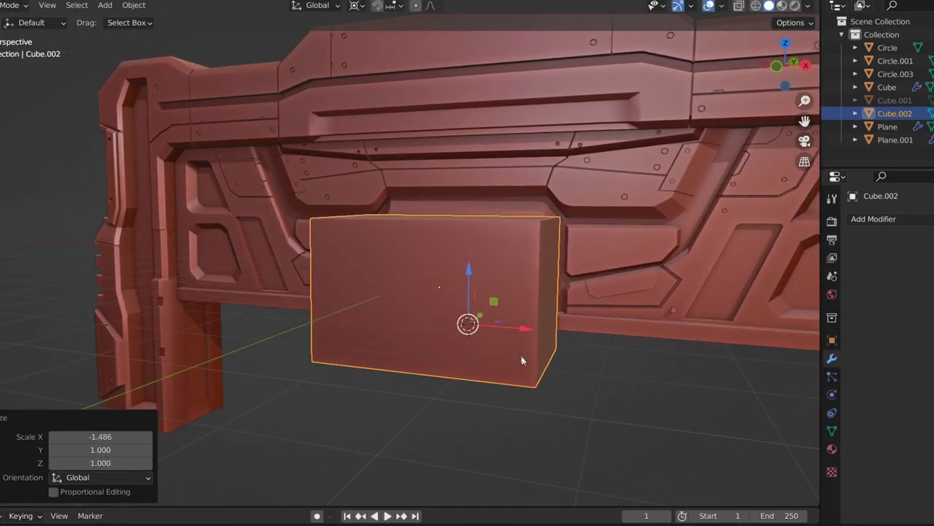
{"action": "key", "text": "s"}
{"action": "key", "text": "x"}
{"action": "left_click", "coordinate": [438, 290]}
{"action": "middle_click_drag", "start_coordinate": [438, 290], "coordinate": [422, 307]}
{"action": "scroll", "coordinate": [423, 307], "scroll_direction": "up", "scroll_amount": 3}
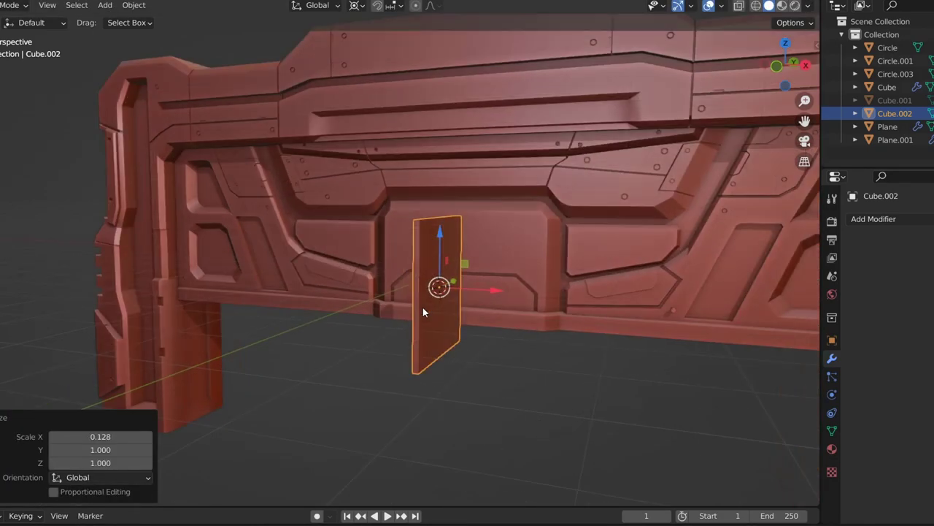
Step: Shrink the slab and move it sideways, upward and into the upper panel surface
{"action": "key", "text": "s"}
{"action": "left_click", "coordinate": [461, 293]}
{"action": "key", "text": "g"}
{"action": "key", "text": "x"}
{"action": "left_click", "coordinate": [328, 288]}
{"action": "key", "text": "g"}
{"action": "key", "text": "z"}
{"action": "left_click", "coordinate": [427, 136]}
{"action": "scroll", "coordinate": [470, 191], "scroll_direction": "up", "scroll_amount": 3}
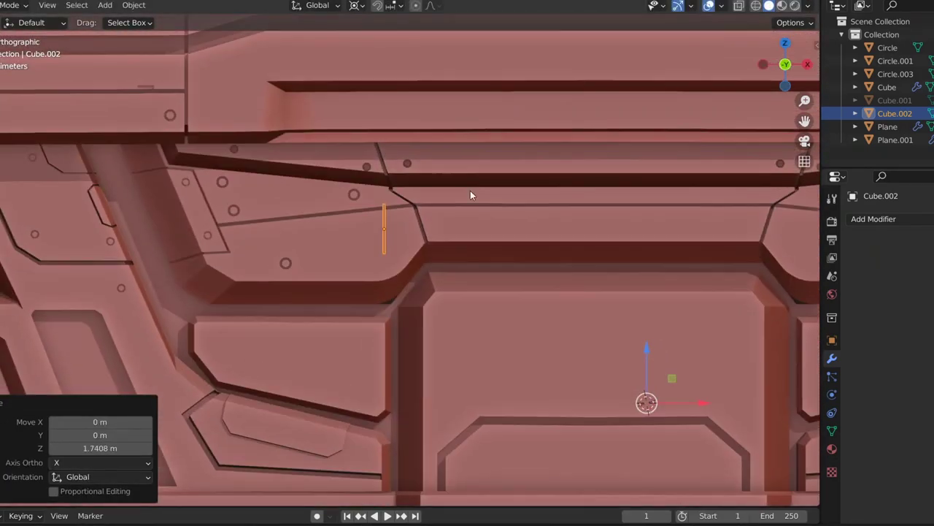
{"action": "middle_click_drag", "start_coordinate": [470, 190], "coordinate": [338, 279]}
{"action": "key", "text": "g"}
{"action": "key", "text": "y"}
{"action": "left_click", "coordinate": [474, 238]}
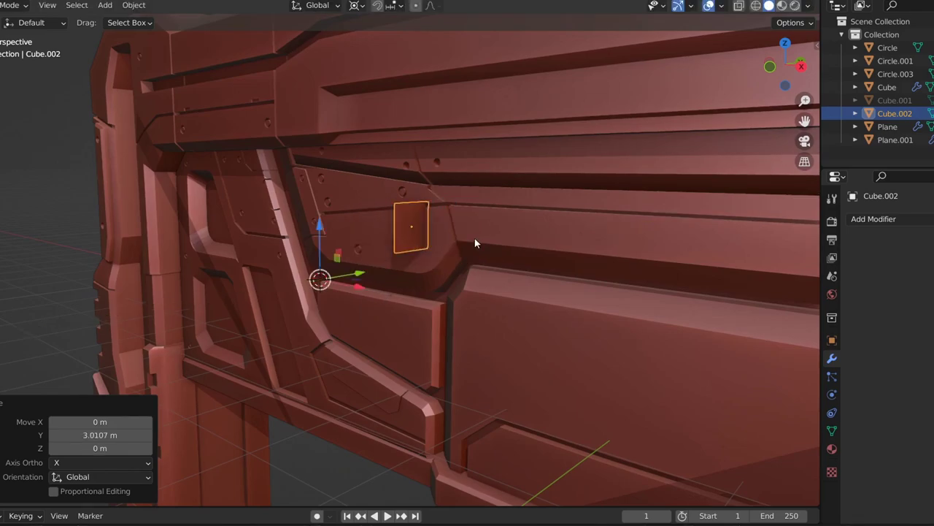
Step: In front orthographic view, resize the slab's proportions and slide it horizontally into place
{"action": "key", "text": "ctrl+KP_1"}
{"action": "key", "text": "s"}
{"action": "left_click", "coordinate": [442, 212]}
{"action": "key", "text": "s"}
{"action": "key", "text": "x"}
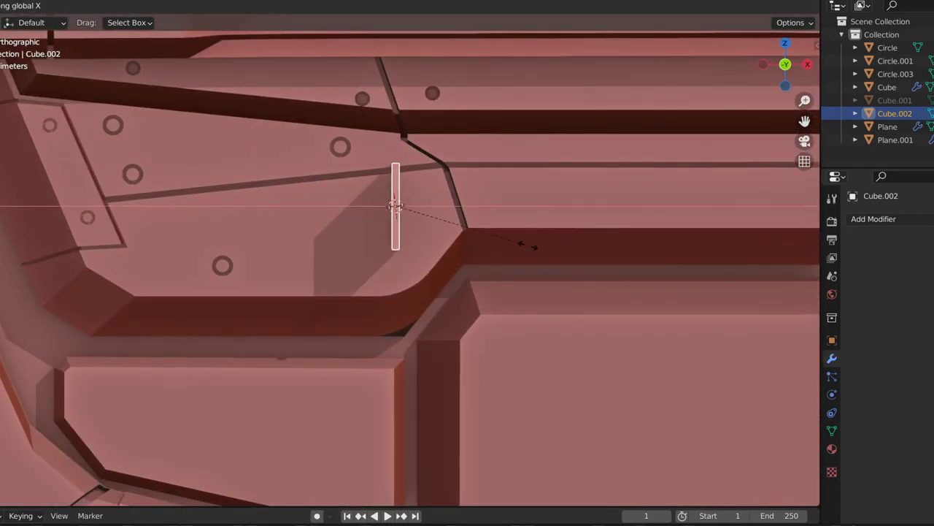
{"action": "left_click", "coordinate": [468, 208]}
{"action": "key", "text": "g"}
{"action": "key", "text": "x"}
{"action": "left_click", "coordinate": [171, 221]}
{"action": "key", "text": "r"}
{"action": "left_click", "coordinate": [277, 250]}
{"action": "key", "text": "ctrl+z"}
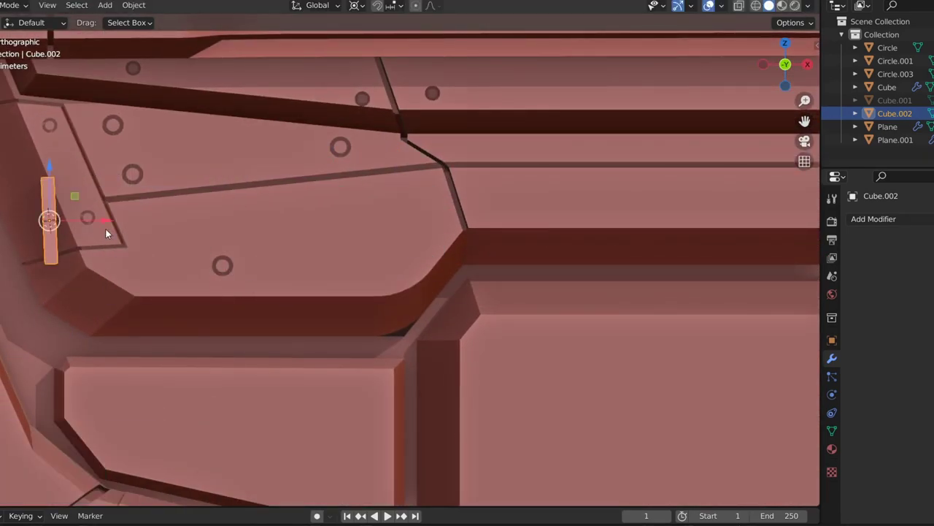
{"action": "scroll", "coordinate": [116, 261], "scroll_direction": "down", "scroll_amount": 3}
Step: Duplicate the slab sideways and tilt the copy 24° to follow the diagonal pipe
{"action": "key", "text": "shift+d"}
{"action": "key", "text": "x"}
{"action": "left_click", "coordinate": [635, 250]}
{"action": "key", "text": "KP_Decimal"}
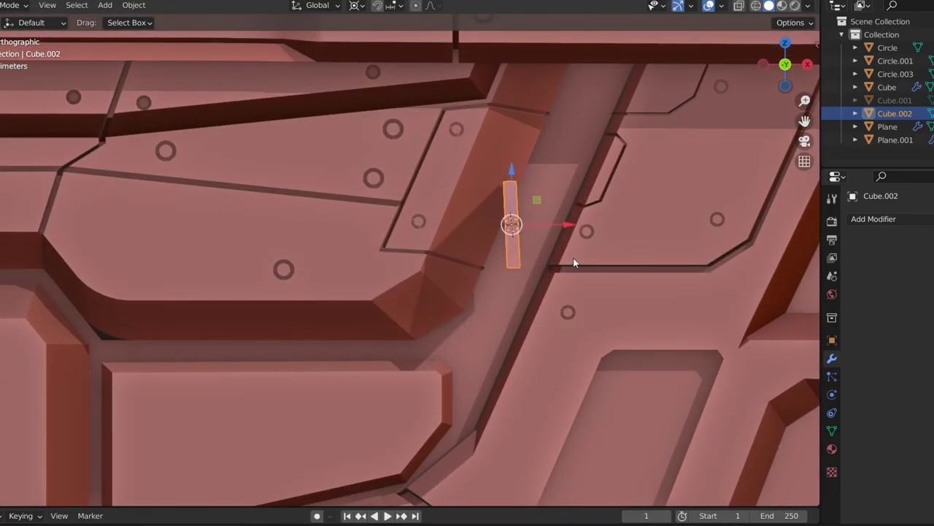
{"action": "key", "text": "r"}
{"action": "left_click", "coordinate": [529, 273]}
{"action": "key", "text": "g"}
{"action": "key", "text": "y"}
{"action": "left_click", "coordinate": [507, 223]}
{"action": "middle_click_drag", "start_coordinate": [506, 224], "coordinate": [569, 248]}
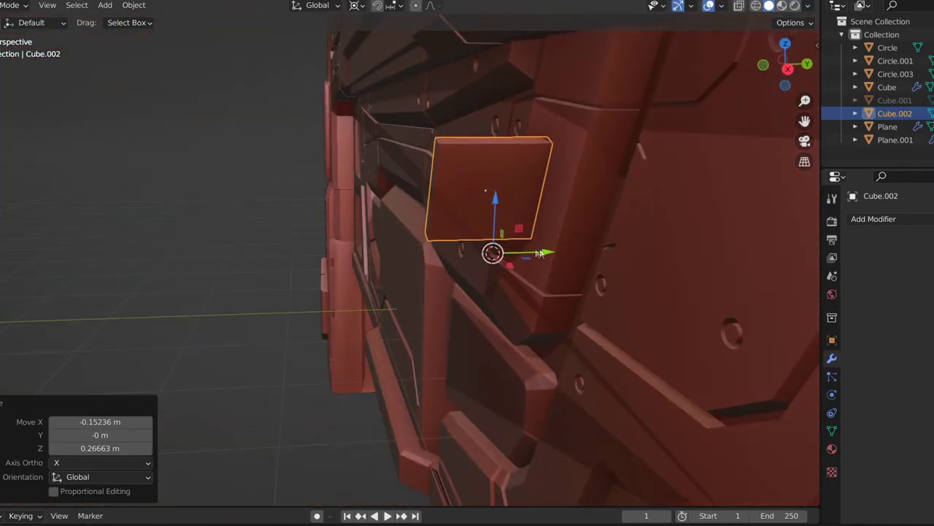
Step: Add a Boolean modifier to Plane.001 above its Mirror, with Cube.002 as the slot cutter
{"action": "left_click", "coordinate": [895, 139]}
{"action": "left_click", "coordinate": [873, 219]}
{"action": "left_click", "coordinate": [720, 344]}
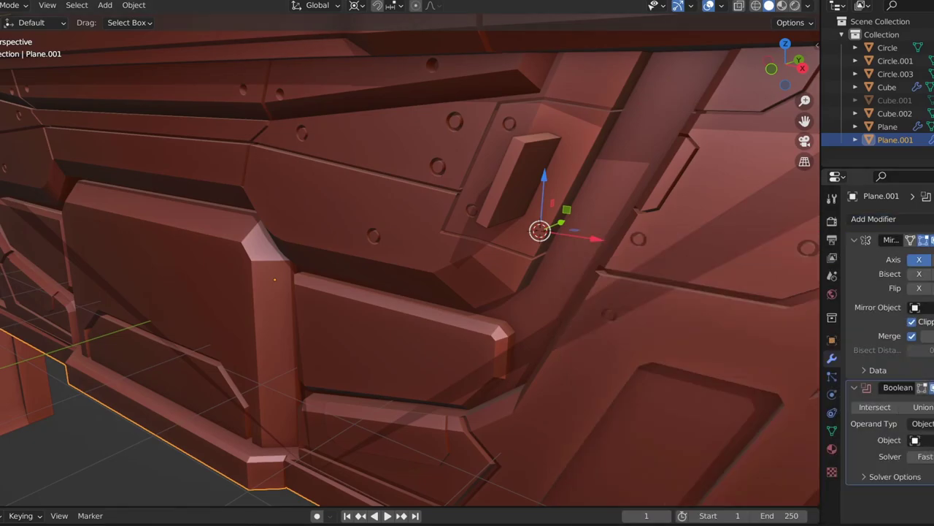
{"action": "left_click_drag", "start_coordinate": [898, 387], "coordinate": [898, 240]}
{"action": "middle_click_drag", "start_coordinate": [542, 255], "coordinate": [272, 274]}
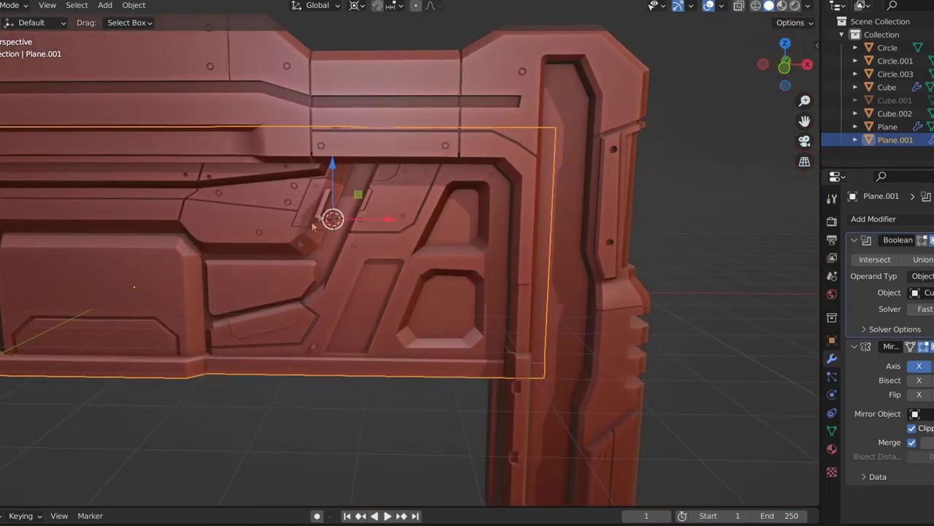
{"action": "left_click", "coordinate": [324, 202]}
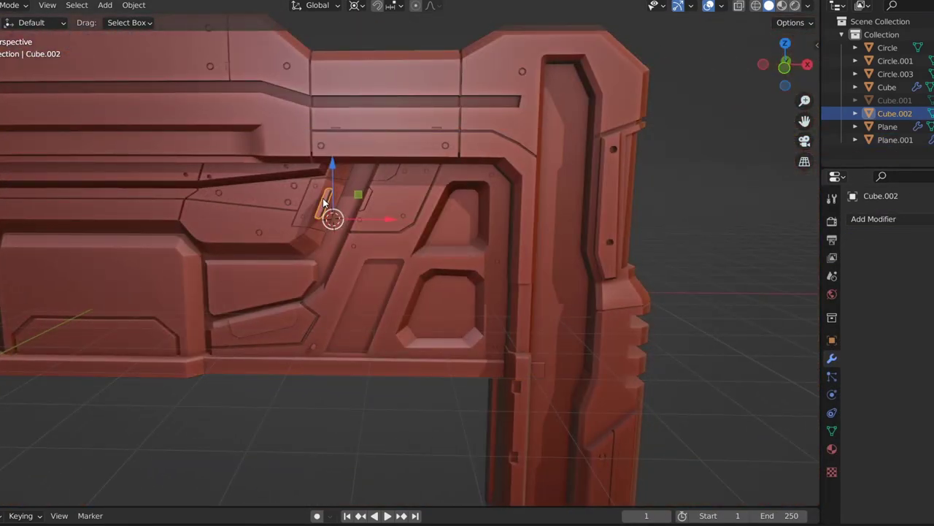
Step: Duplicate the slot cutter down to the panel's lower edge and nudge it into place
{"action": "key", "text": "shift+d"}
{"action": "key", "text": "z"}
{"action": "left_click", "coordinate": [314, 394]}
{"action": "scroll", "coordinate": [314, 394], "scroll_direction": "up", "scroll_amount": 3}
{"action": "scroll", "coordinate": [314, 395], "scroll_direction": "up", "scroll_amount": 2}
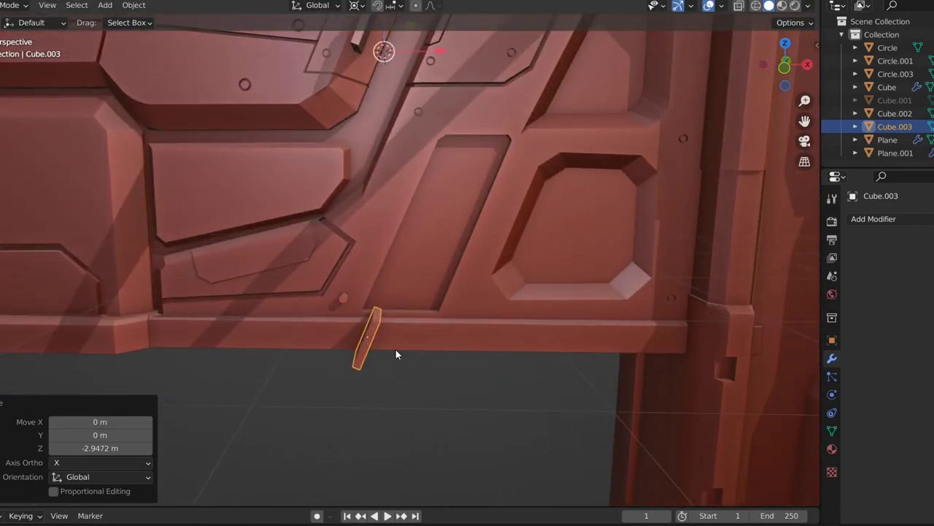
{"action": "key", "text": "KP_Decimal"}
{"action": "key", "text": "KP_1"}
{"action": "scroll", "coordinate": [373, 358], "scroll_direction": "down", "scroll_amount": 2}
{"action": "key", "text": "g"}
{"action": "left_click", "coordinate": [422, 320]}
Step: Give the copied cutter an Array modifier and adjust the spacing between copies
{"action": "left_click", "coordinate": [873, 219]}
{"action": "left_click", "coordinate": [679, 252]}
{"action": "left_click_drag", "start_coordinate": [922, 315], "coordinate": [931, 316]}
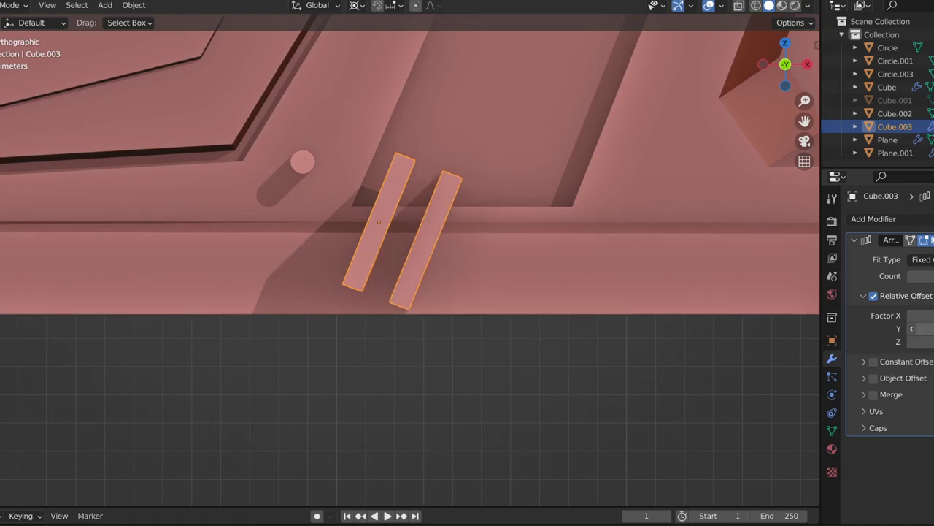
{"action": "key", "text": "Tab"}
{"action": "key", "text": "shift+s"}
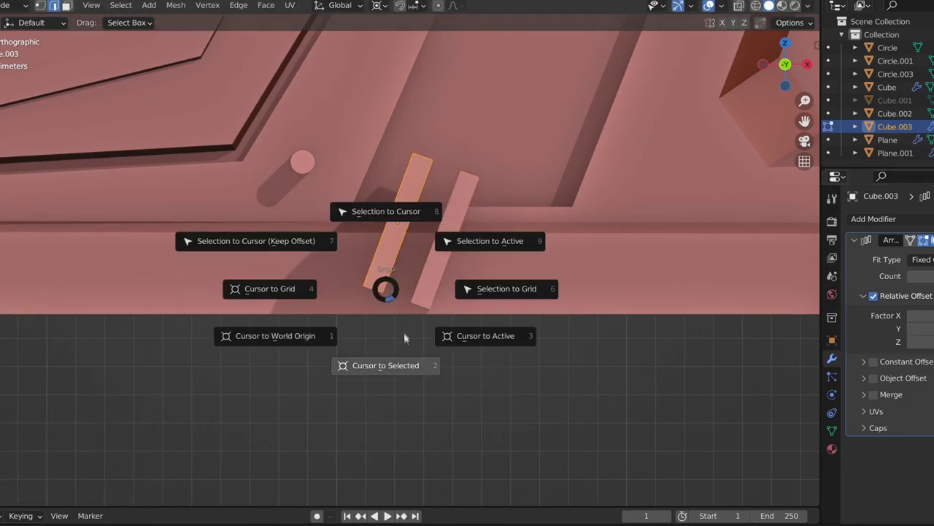
{"action": "left_click", "coordinate": [386, 365]}
{"action": "key", "text": "r"}
{"action": "left_click", "coordinate": [691, 274]}
{"action": "left_click_drag", "start_coordinate": [921, 315], "coordinate": [911, 316]}
{"action": "key", "text": "ctrl+z"}
{"action": "key", "text": "ctrl+z"}
Step: Rotate the cutter upright and set the Array to 4 closely spaced slats
{"action": "key", "text": "r"}
{"action": "left_click", "coordinate": [654, 218]}
{"action": "mouse_move", "coordinate": [922, 276]}
{"action": "left_mouse_down"}
{"action": "mouse_move", "coordinate": [931, 276]}
{"action": "mouse_move", "coordinate": [912, 275]}
{"action": "left_mouse_up"}
{"action": "middle_click_drag", "start_coordinate": [538, 308], "coordinate": [467, 306]}
{"action": "left_click_drag", "start_coordinate": [921, 315], "coordinate": [913, 315]}
{"action": "scroll", "coordinate": [591, 291], "scroll_direction": "down", "scroll_amount": 2}
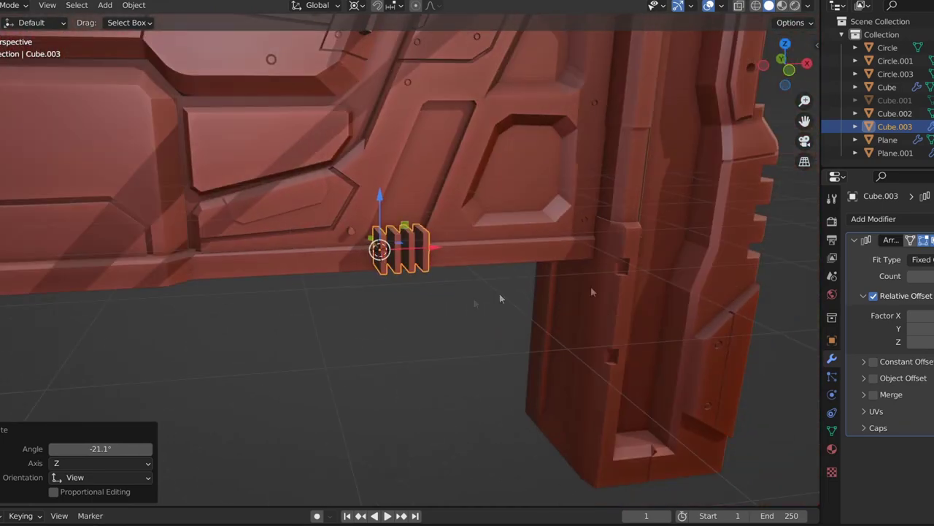
Step: On Plane.001, add a Boolean using the Cube.003 grill above Mirror and apply it
{"action": "left_click", "coordinate": [552, 230]}
{"action": "key", "text": "ctrl+a"}
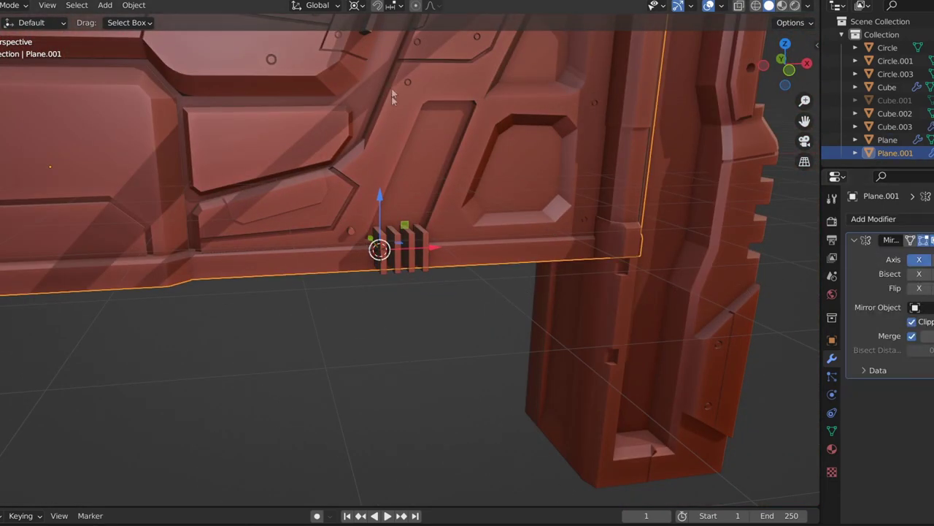
{"action": "left_click", "coordinate": [402, 249]}
{"action": "left_click", "coordinate": [873, 219]}
{"action": "left_click", "coordinate": [679, 257]}
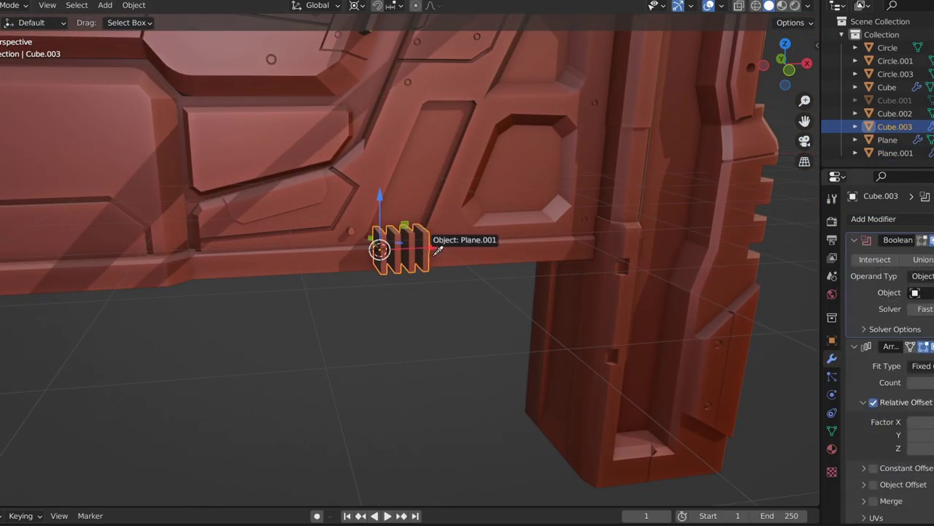
{"action": "left_click", "coordinate": [895, 153]}
{"action": "left_click", "coordinate": [873, 218]}
{"action": "left_click", "coordinate": [720, 267]}
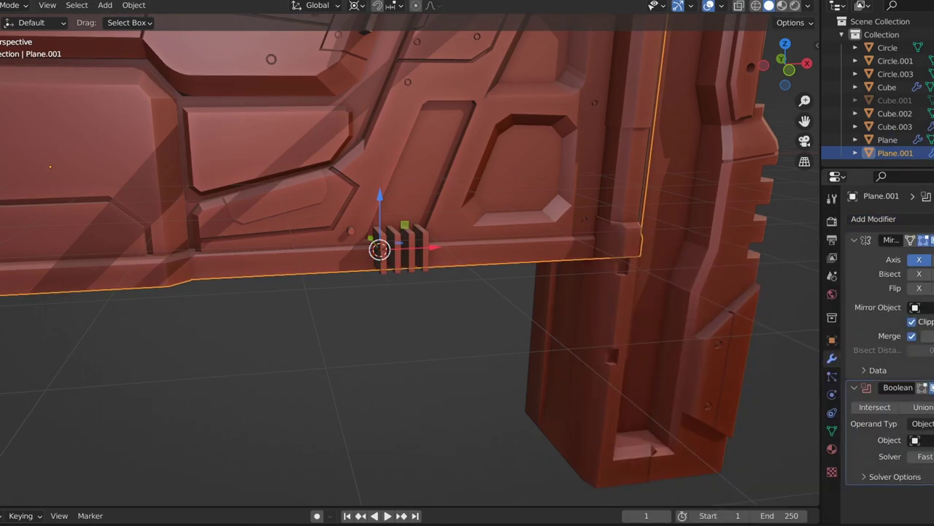
{"action": "left_click_drag", "start_coordinate": [927, 317], "coordinate": [926, 241]}
{"action": "left_click", "coordinate": [915, 293]}
{"action": "left_click", "coordinate": [402, 249]}
{"action": "left_click", "coordinate": [926, 240]}
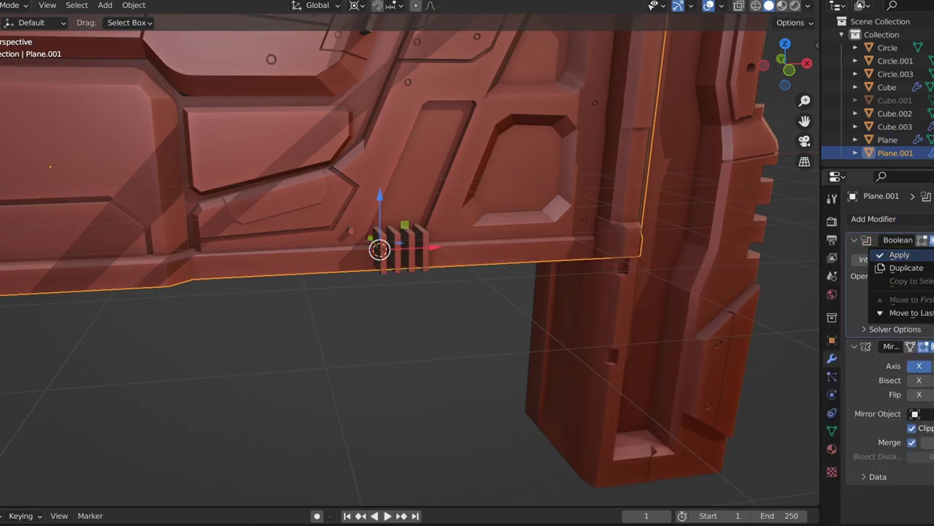
{"action": "left_click", "coordinate": [795, 254]}
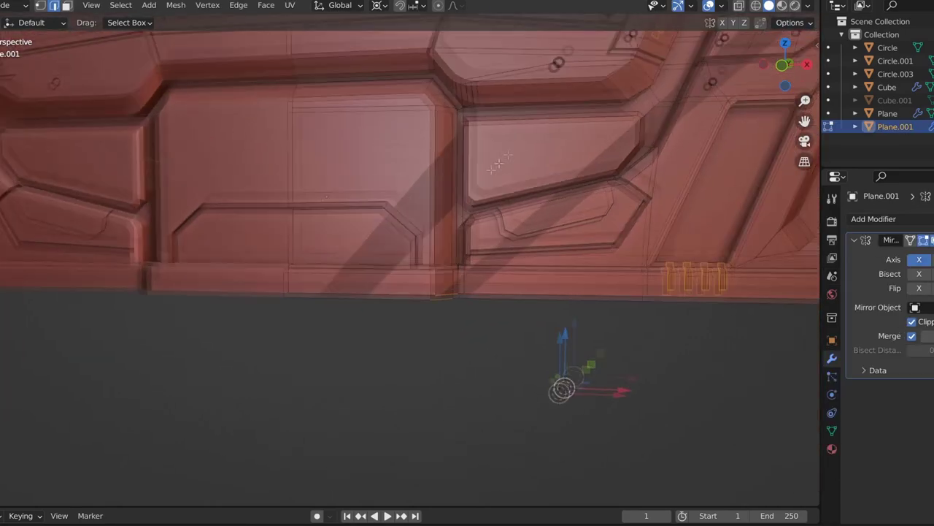
Step: Raise the small inset plate on Plane.001 about 0.07 m and review the wall in front view
{"action": "scroll", "coordinate": [391, 227], "scroll_direction": "up", "scroll_amount": 5}
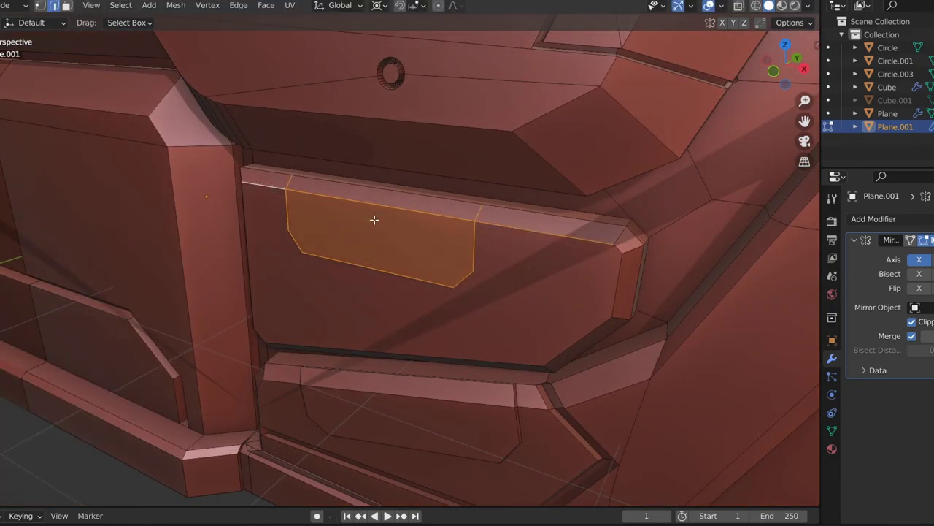
{"action": "left_click", "coordinate": [372, 233]}
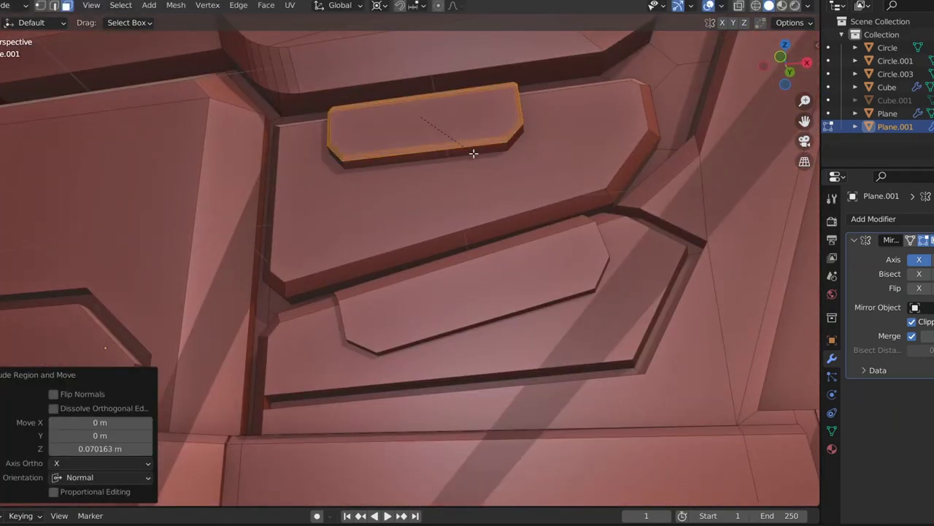
{"action": "scroll", "coordinate": [468, 240], "scroll_direction": "down", "scroll_amount": 6}
{"action": "scroll", "coordinate": [453, 250], "scroll_direction": "down", "scroll_amount": 4}
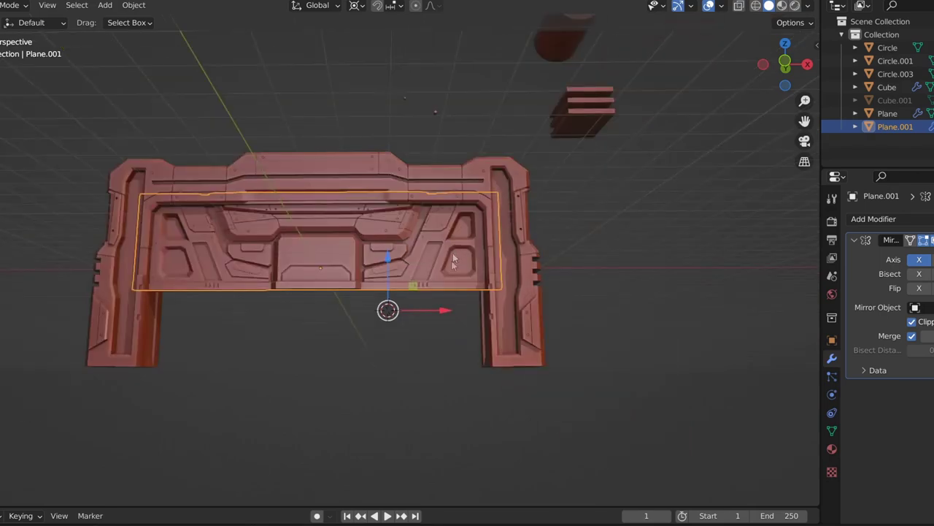
{"action": "left_click", "coordinate": [659, 267]}
{"action": "middle_click_drag", "start_coordinate": [659, 267], "coordinate": [648, 235]}
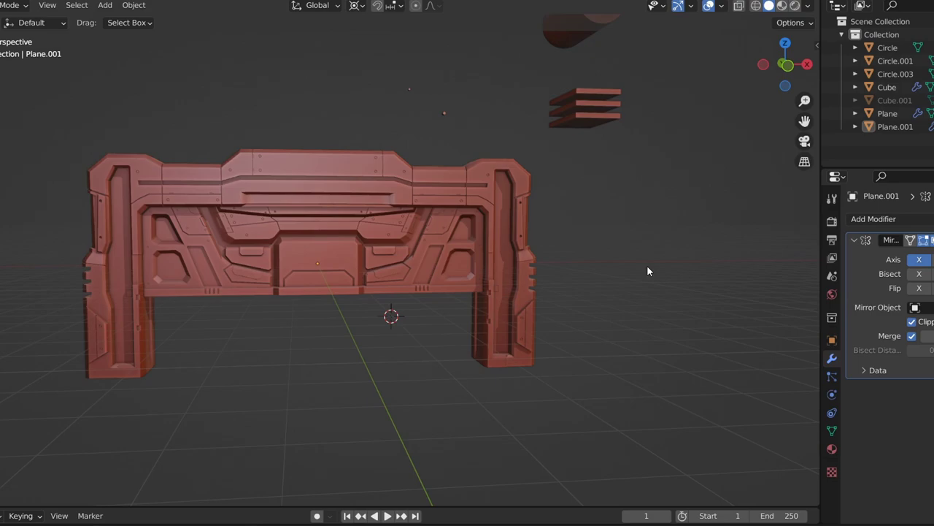
{"action": "key", "text": "KP_1"}
Step: Add a view-aligned plane and move it up into the door's lower centre
{"action": "key", "text": "shift+a"}
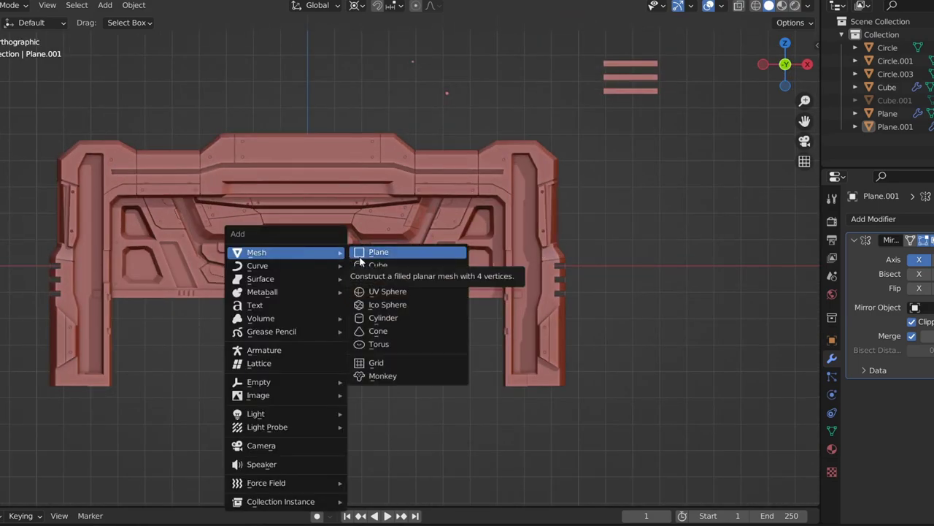
{"action": "left_click", "coordinate": [373, 253]}
{"action": "left_click", "coordinate": [101, 410]}
{"action": "left_click", "coordinate": [80, 426]}
{"action": "key", "text": "g"}
{"action": "key", "text": "x"}
{"action": "key", "text": "g"}
{"action": "key", "text": "z"}
{"action": "left_click", "coordinate": [338, 275]}
Step: In edit mode, snap the 3D cursor to the plane centre and widen it about 3.5 times along X
{"action": "key", "text": "Tab"}
{"action": "key", "text": "s"}
{"action": "key", "text": "x"}
{"action": "key", "text": "Escape"}
{"action": "key", "text": "shift+s"}
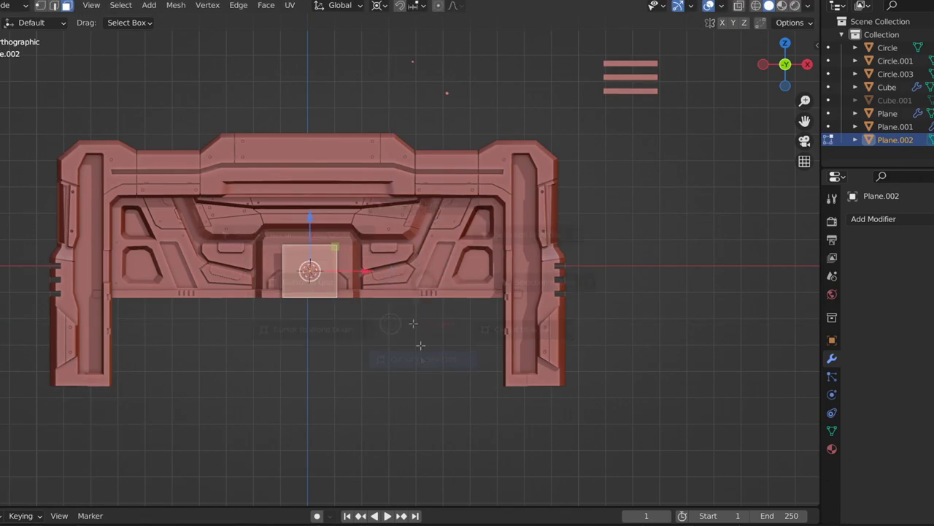
{"action": "left_click", "coordinate": [422, 358]}
{"action": "key", "text": "s"}
{"action": "key", "text": "x"}
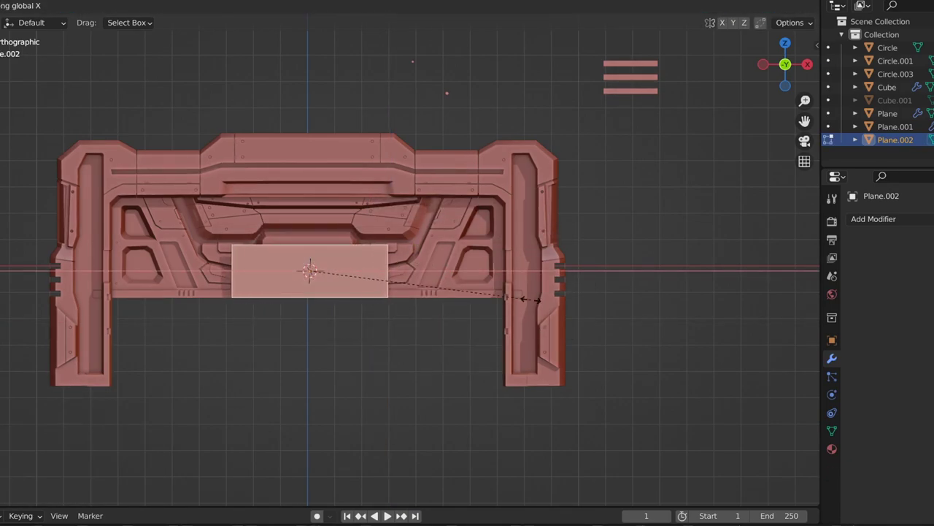
{"action": "left_click", "coordinate": [574, 296]}
Step: Narrow the plane's top edge along X into a trapezoid and reposition the face
{"action": "scroll", "coordinate": [298, 258], "scroll_direction": "up", "scroll_amount": 2}
{"action": "middle_click_drag", "start_coordinate": [297, 259], "coordinate": [333, 293], "text": "shift"}
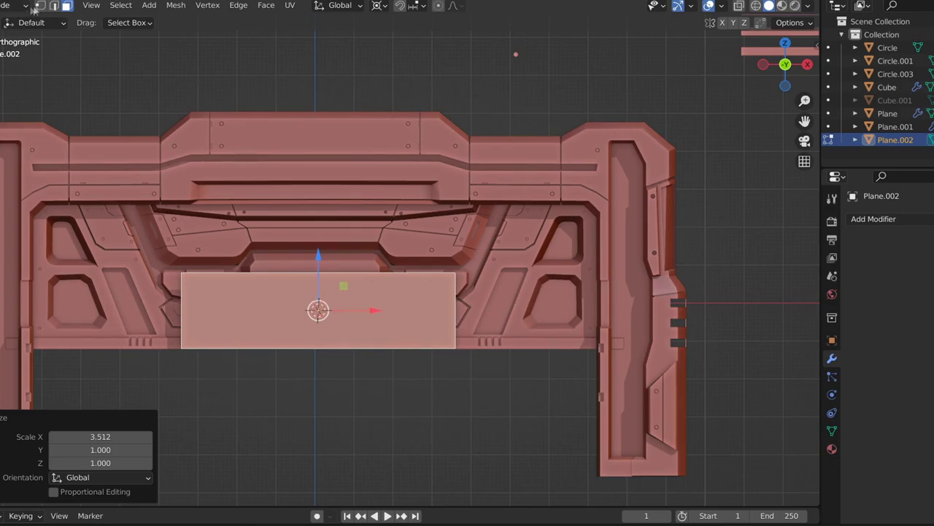
{"action": "key", "text": "1"}
{"action": "left_click", "coordinate": [165, 263]}
{"action": "key", "text": "s"}
{"action": "key", "text": "x"}
{"action": "left_click", "coordinate": [503, 310]}
{"action": "key", "text": "a"}
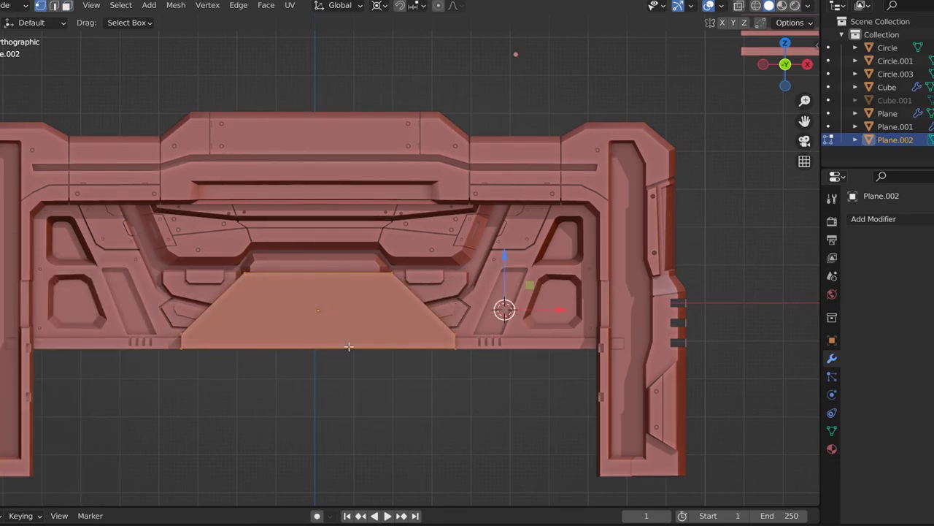
{"action": "key", "text": "g"}
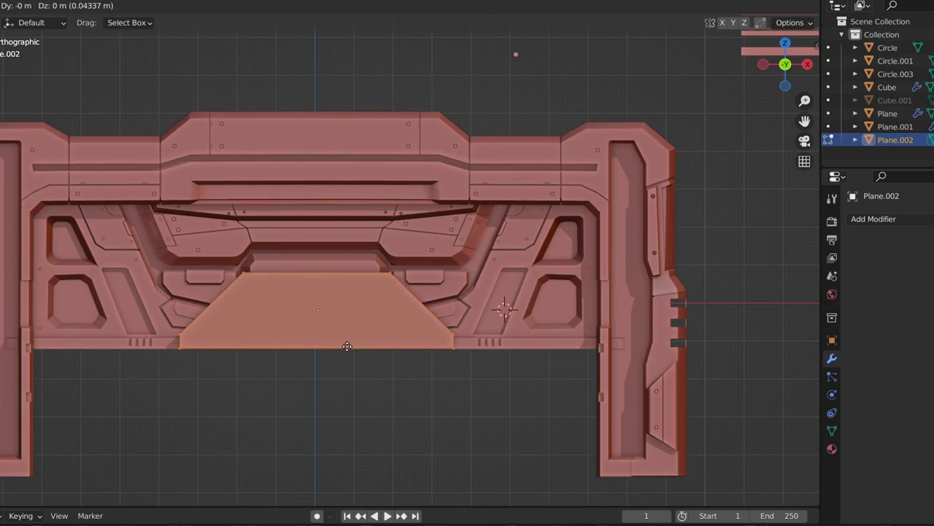
{"action": "left_click", "coordinate": [347, 346]}
Step: Narrow the top edge further around the cursor and raise the geometry about 0.08 m
{"action": "key", "text": "shift+s"}
{"action": "left_click", "coordinate": [350, 401]}
{"action": "key", "text": "s"}
{"action": "key", "text": "x"}
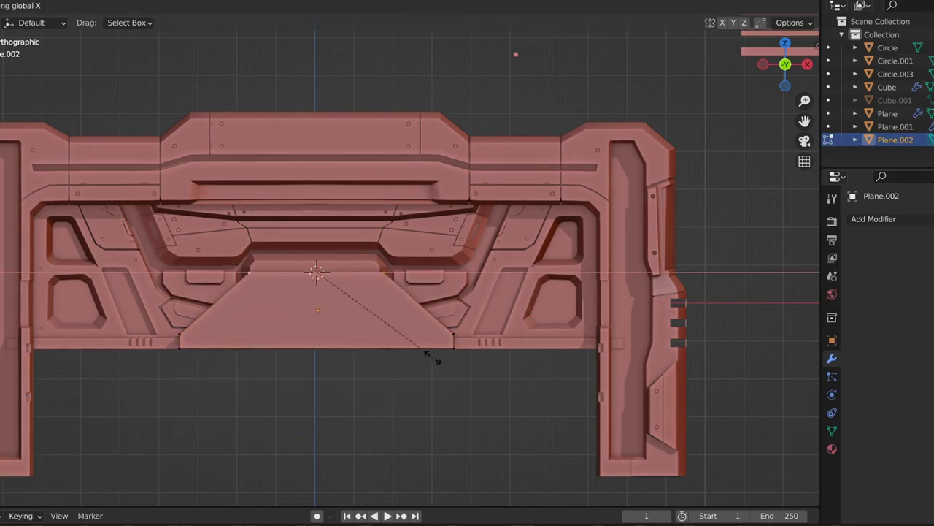
{"action": "left_click", "coordinate": [407, 358]}
{"action": "left_click", "coordinate": [408, 357]}
{"action": "scroll", "coordinate": [467, 367], "scroll_direction": "up", "scroll_amount": 2}
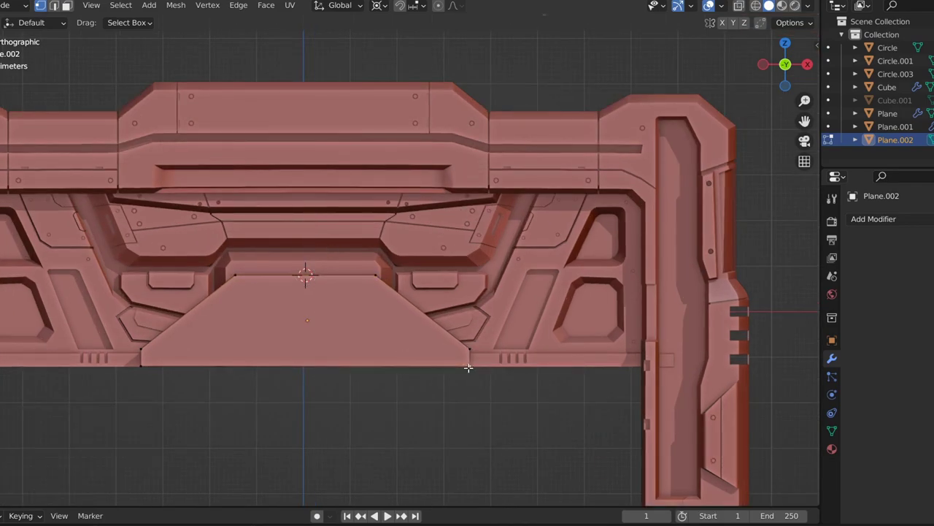
{"action": "left_click_drag", "start_coordinate": [307, 230], "coordinate": [307, 319]}
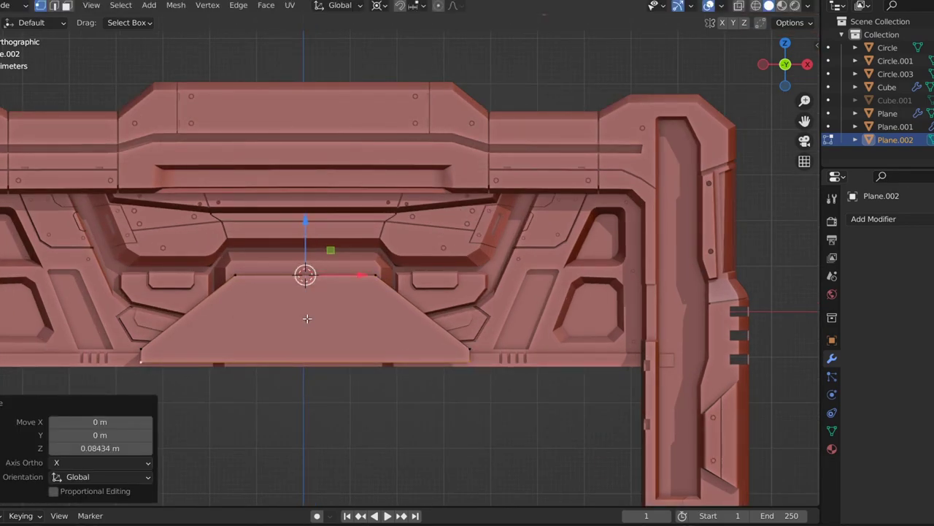
Step: Add a horizontal edge loop across the plane and narrow the new middle edge along X
{"action": "key", "text": "ctrl+r"}
{"action": "left_click", "coordinate": [426, 320]}
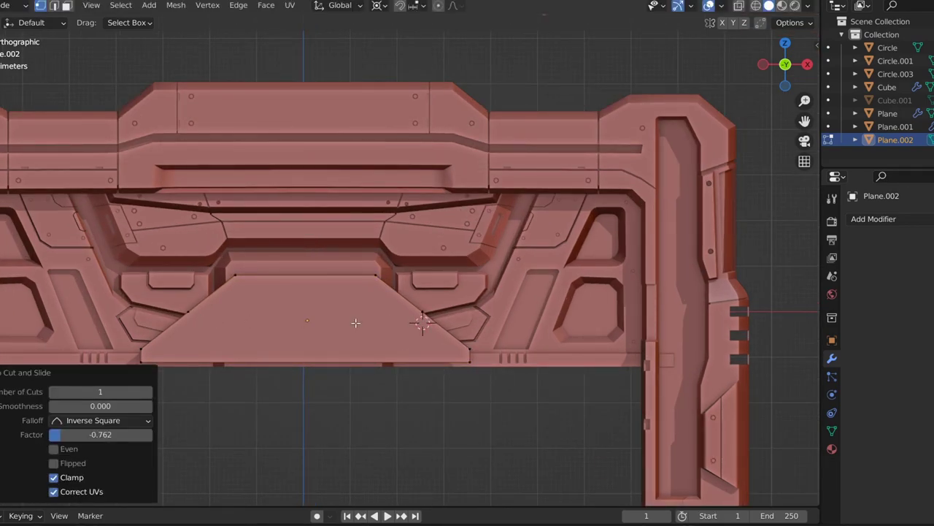
{"action": "key", "text": "g"}
{"action": "key", "text": "x"}
{"action": "key", "text": "shift+s"}
{"action": "left_click", "coordinate": [438, 398]}
{"action": "key", "text": "g"}
{"action": "key", "text": "x"}
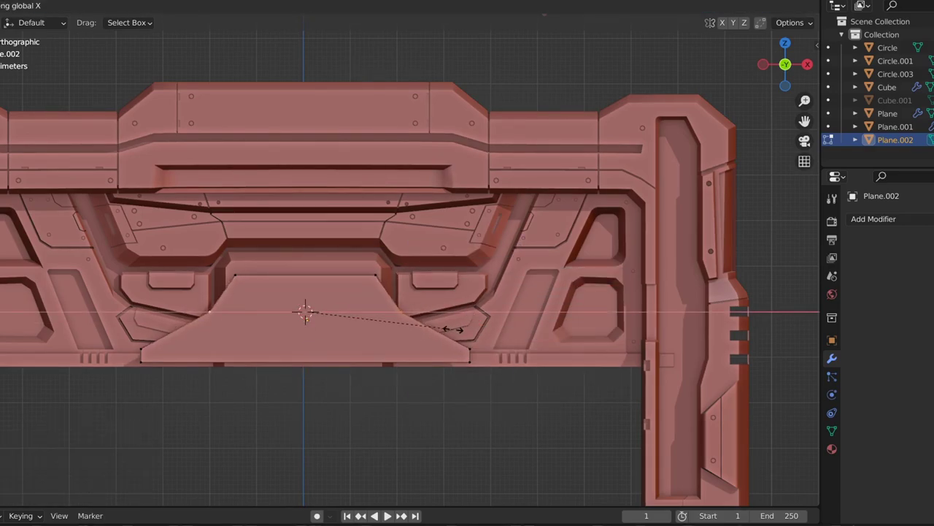
{"action": "left_click", "coordinate": [431, 324]}
Step: Narrow the top edge again and chamfer the raised section's upper corners
{"action": "left_click", "coordinate": [328, 276]}
{"action": "key", "text": "shift+s"}
{"action": "left_click", "coordinate": [329, 370]}
{"action": "key", "text": "s"}
{"action": "key", "text": "x"}
{"action": "left_click", "coordinate": [392, 322]}
{"action": "scroll", "coordinate": [390, 304], "scroll_direction": "up", "scroll_amount": 1}
{"action": "key", "text": "ctrl+b"}
{"action": "left_click", "coordinate": [390, 304]}
{"action": "key", "text": "ctrl+b"}
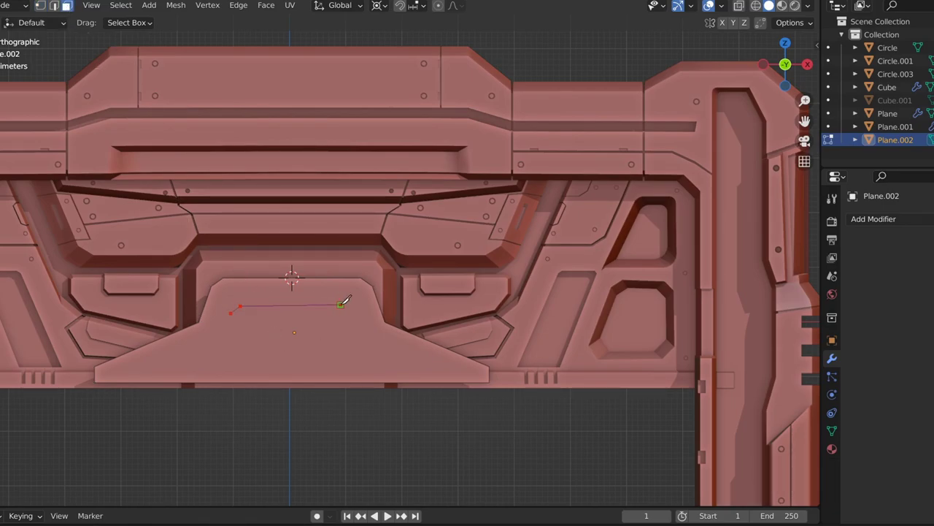
Step: Commit the knife cut and give the face a thin inset border
{"action": "key", "text": "Return"}
{"action": "key", "text": "i"}
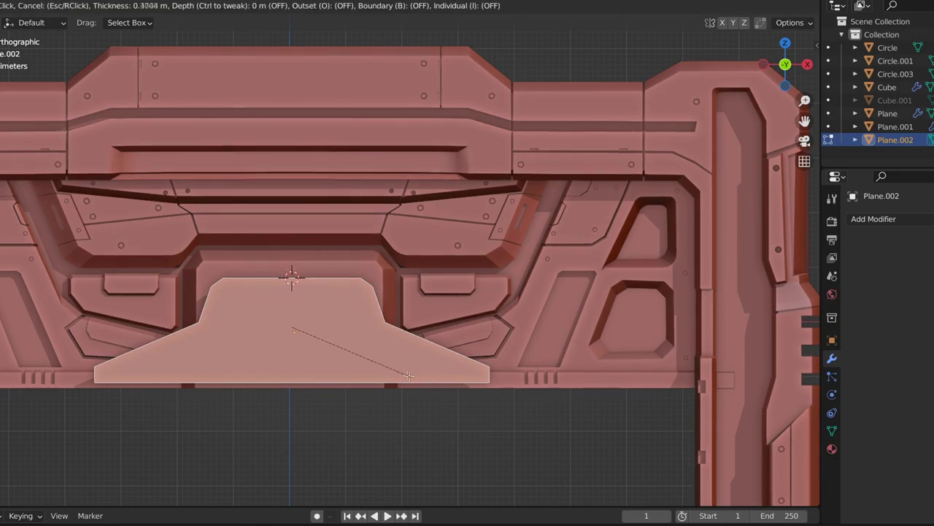
{"action": "key", "text": "Return"}
{"action": "key", "text": "ctrl+z"}
{"action": "key", "text": "i"}
{"action": "left_click", "coordinate": [317, 367]}
Step: Vertex-bevel the inner bottom edge to split it and select its new middle section
{"action": "key", "text": "1"}
{"action": "key", "text": "alt+a"}
{"action": "scroll", "coordinate": [321, 343], "scroll_direction": "up", "scroll_amount": 2}
{"action": "left_click", "coordinate": [259, 358]}
{"action": "key", "text": "ctrl+b"}
{"action": "key", "text": "k"}
{"action": "left_click", "coordinate": [387, 363]}
{"action": "key", "text": "g"}
{"action": "key", "text": "z"}
{"action": "left_click", "coordinate": [200, 326]}
Step: Knife a new cut line across the face and narrow the new edge along X
{"action": "key", "text": "k"}
{"action": "key", "text": "Return"}
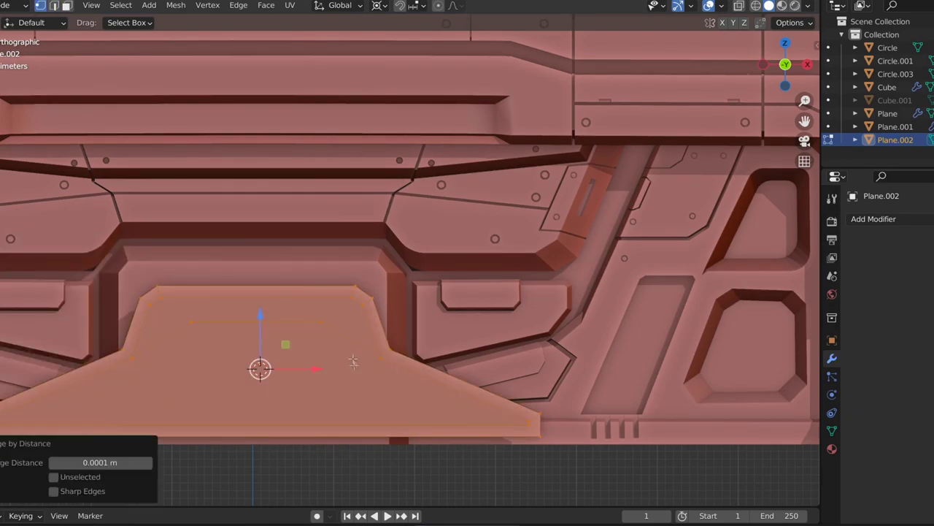
{"action": "key", "text": "Return"}
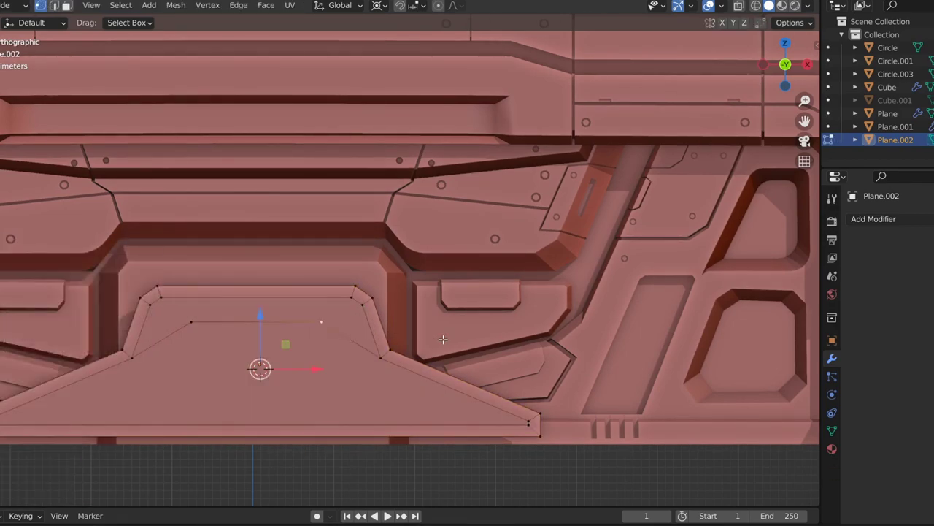
{"action": "key", "text": "Return"}
{"action": "left_click", "coordinate": [493, 333]}
{"action": "key", "text": "s"}
{"action": "key", "text": "x"}
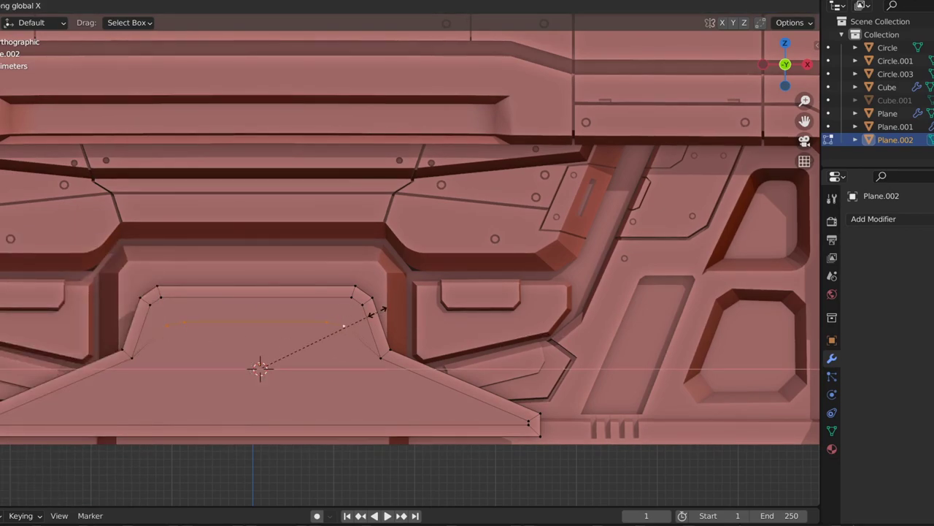
{"action": "left_click", "coordinate": [293, 321]}
Step: Split the middle edge, lower the middle section along Z, and scale it to 0.531 on X
{"action": "key", "text": "ctrl+b"}
{"action": "left_click", "coordinate": [320, 371]}
{"action": "key", "text": "g"}
{"action": "key", "text": "z"}
{"action": "left_click", "coordinate": [307, 322]}
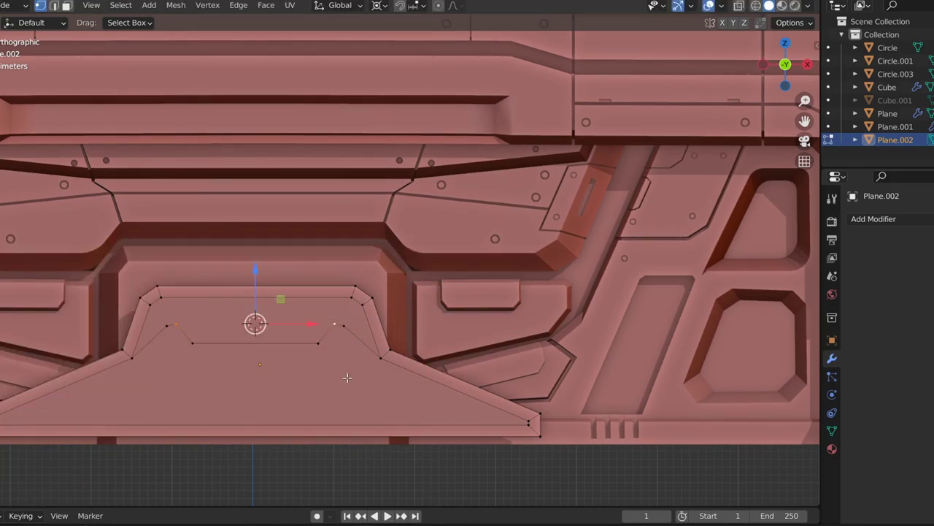
{"action": "key", "text": "s"}
{"action": "key", "text": "x"}
{"action": "left_click", "coordinate": [319, 373]}
Step: Bevel a sloping edge of the trapezoid plate, then lower and rescale the rim vertices
{"action": "scroll", "coordinate": [309, 362], "scroll_direction": "down", "scroll_amount": 1}
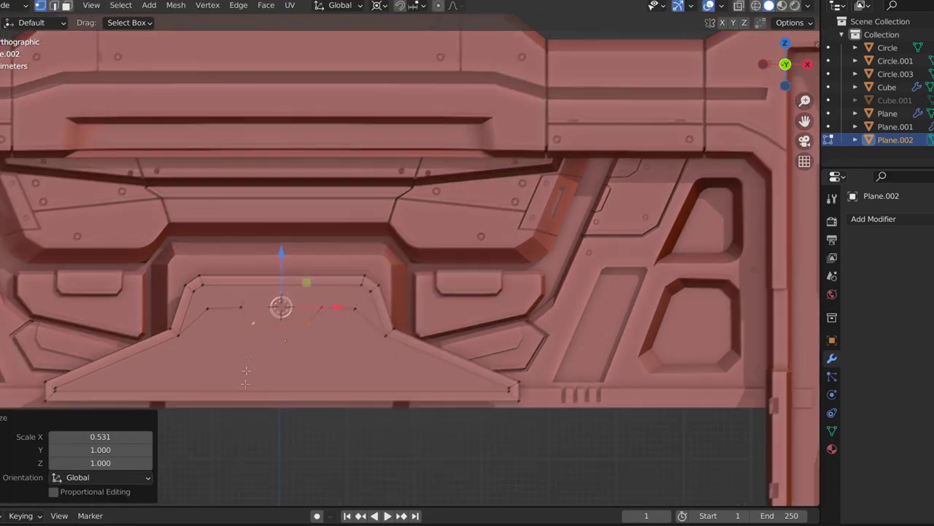
{"action": "middle_click_drag", "start_coordinate": [251, 393], "coordinate": [264, 329], "text": "shift"}
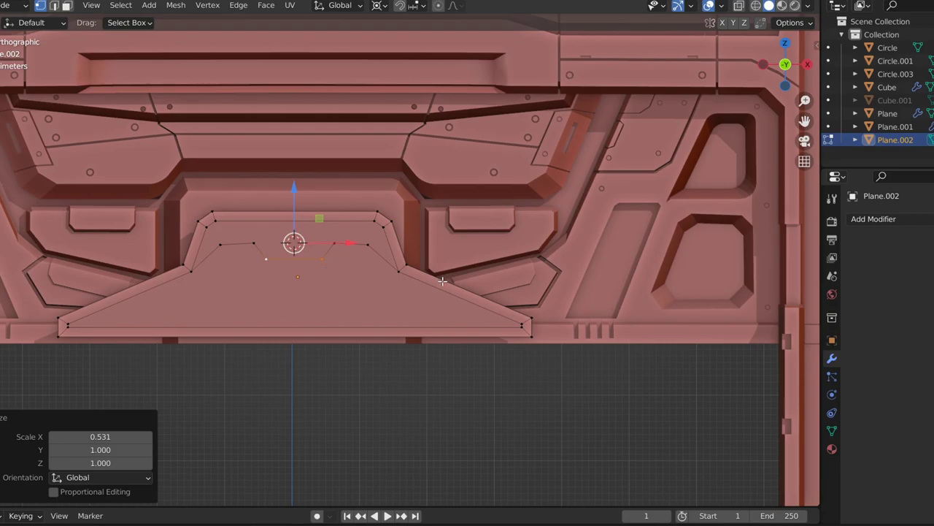
{"action": "left_click", "coordinate": [310, 260]}
{"action": "key", "text": "ctrl+b"}
{"action": "left_click", "coordinate": [438, 314]}
{"action": "left_click", "coordinate": [398, 311]}
{"action": "scroll", "coordinate": [398, 312], "scroll_direction": "up", "scroll_amount": 1}
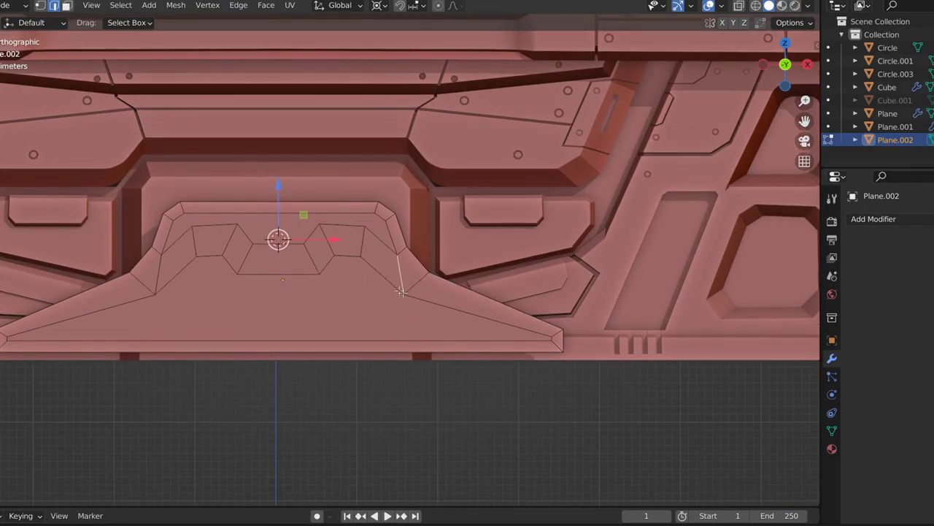
{"action": "left_click_drag", "start_coordinate": [273, 189], "coordinate": [276, 219]}
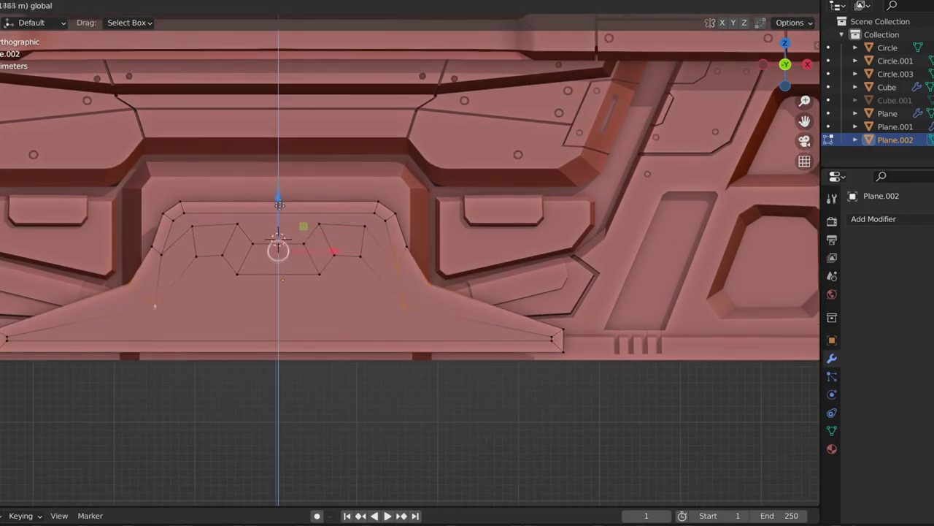
{"action": "key", "text": "s"}
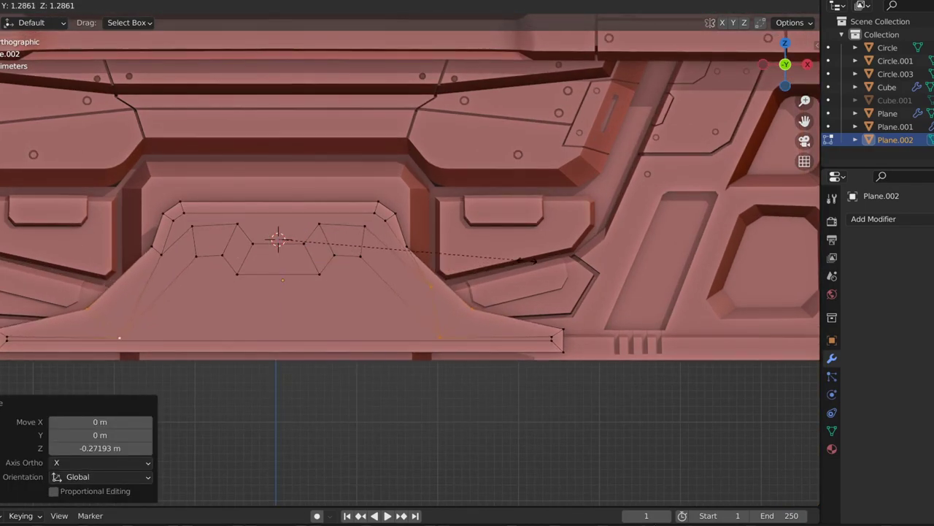
{"action": "left_click", "coordinate": [535, 261]}
Step: Extrude the centre detail outward for thickness and shift it 0.37165 m along Y
{"action": "mouse_move", "coordinate": [351, 273]}
{"action": "middle_mouse_down"}
{"action": "mouse_move", "coordinate": [318, 320]}
{"action": "mouse_move", "coordinate": [235, 338]}
{"action": "mouse_move", "coordinate": [305, 278]}
{"action": "mouse_move", "coordinate": [462, 279]}
{"action": "middle_mouse_up"}
{"action": "key", "text": "a"}
{"action": "key", "text": "e"}
{"action": "left_click", "coordinate": [241, 321]}
{"action": "key", "text": "Tab"}
{"action": "key", "text": "z"}
{"action": "left_click", "coordinate": [294, 248]}
Step: Reselect Plane.002, return to its edit mode, and slide a vertex along its edge
{"action": "mouse_move", "coordinate": [294, 248]}
{"action": "middle_mouse_down"}
{"action": "mouse_move", "coordinate": [263, 358]}
{"action": "mouse_move", "coordinate": [261, 330]}
{"action": "mouse_move", "coordinate": [491, 296]}
{"action": "mouse_move", "coordinate": [567, 384]}
{"action": "mouse_move", "coordinate": [373, 317]}
{"action": "mouse_move", "coordinate": [312, 251]}
{"action": "middle_mouse_up"}
{"action": "left_click", "coordinate": [566, 384]}
{"action": "left_click", "coordinate": [311, 250]}
{"action": "key", "text": "Tab"}
{"action": "scroll", "coordinate": [312, 250], "scroll_direction": "up", "scroll_amount": 3}
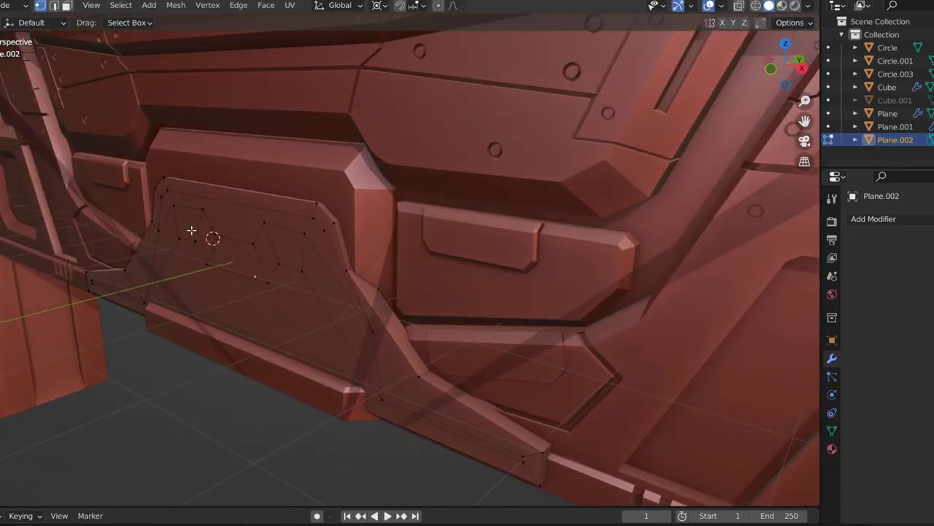
{"action": "middle_click_drag", "start_coordinate": [161, 302], "coordinate": [328, 255]}
{"action": "scroll", "coordinate": [328, 255], "scroll_direction": "down", "scroll_amount": 2}
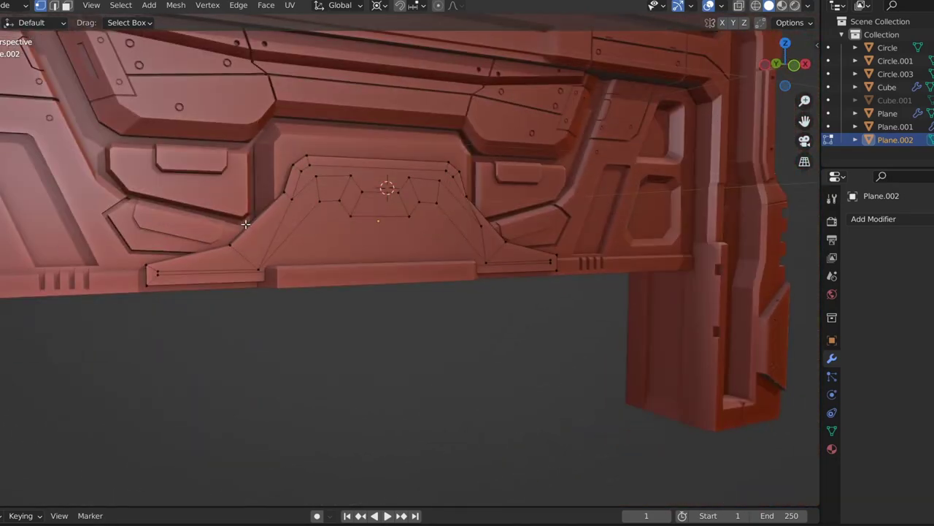
{"action": "scroll", "coordinate": [328, 256], "scroll_direction": "up", "scroll_amount": 2}
{"action": "key", "text": "shift+v"}
{"action": "left_click", "coordinate": [509, 259]}
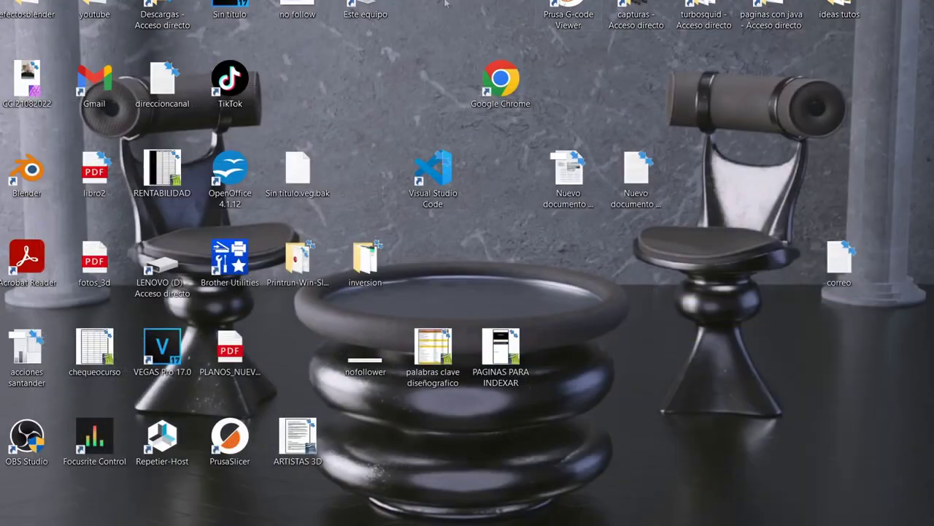
Step: Delete the old centre detail and add a new front-facing plane aligned to the view
{"action": "key", "text": "Delete"}
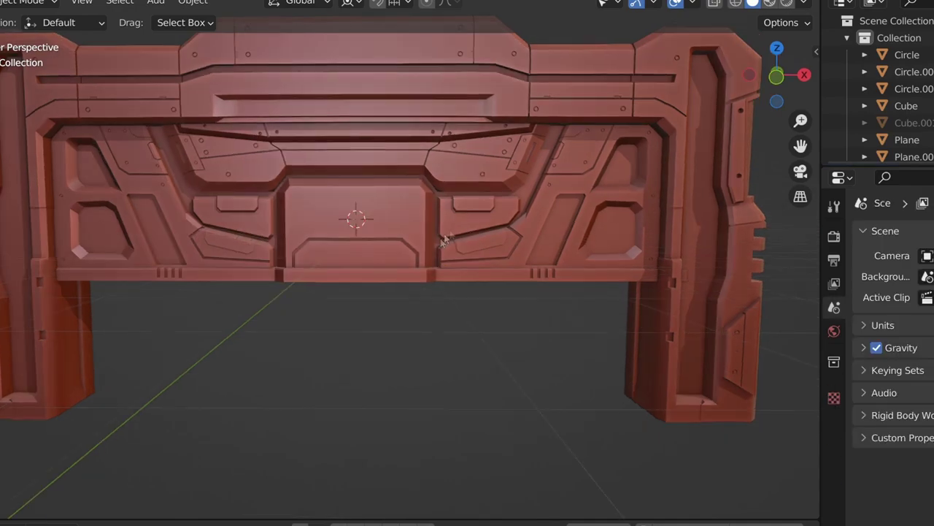
{"action": "key", "text": "KP_1"}
{"action": "key", "text": "shift+a"}
{"action": "left_click", "coordinate": [514, 217]}
{"action": "left_click", "coordinate": [130, 394]}
{"action": "left_click", "coordinate": [130, 430]}
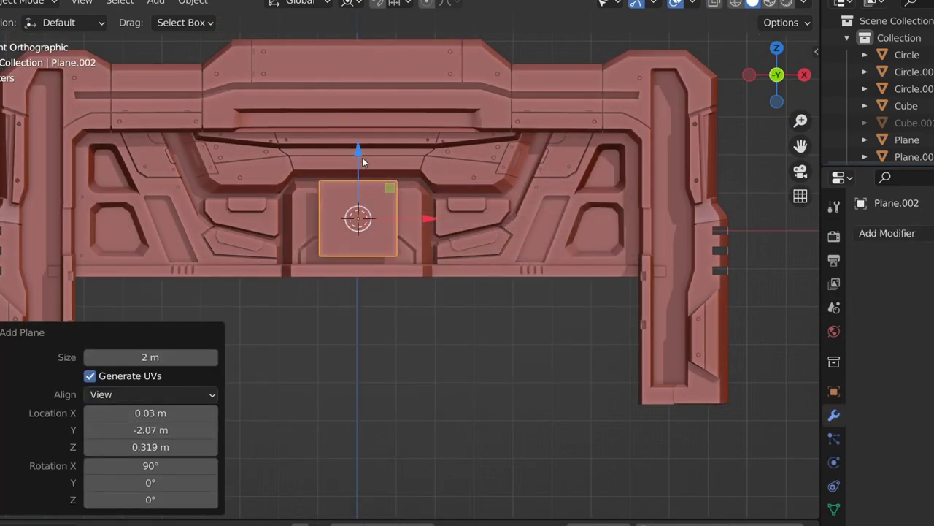
Step: Lower the plane to the bar's bottom edge, widen it in X, chamfer its corners, apply all transforms
{"action": "left_click_drag", "start_coordinate": [364, 172], "coordinate": [364, 172]}
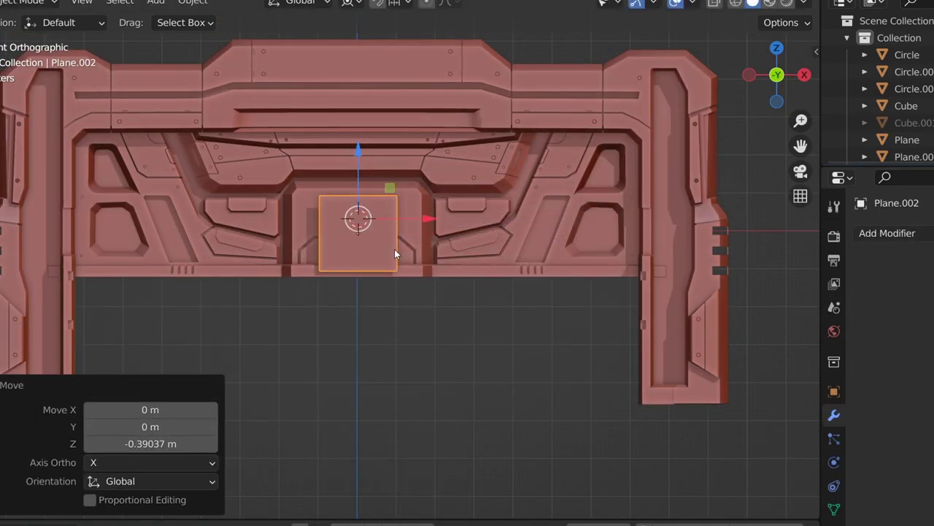
{"action": "left_click", "coordinate": [468, 246]}
{"action": "key", "text": "Tab"}
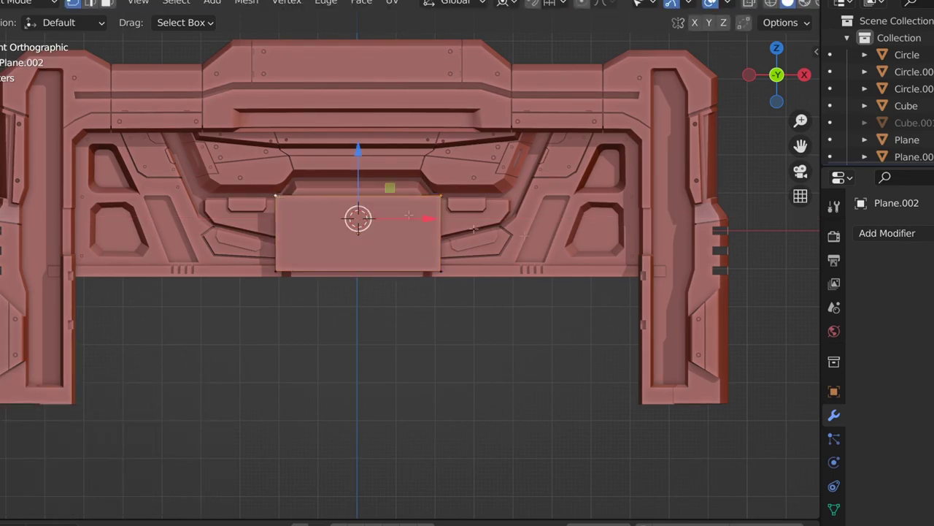
{"action": "key", "text": "Escape"}
{"action": "left_click", "coordinate": [587, 216]}
{"action": "key", "text": "Tab"}
{"action": "key", "text": "ctrl+a"}
{"action": "left_click", "coordinate": [409, 290]}
Step: Inset a 0.1338 m border on the plate's face and extrude it outward
{"action": "key", "text": "Tab"}
{"action": "key", "text": "Escape"}
{"action": "key", "text": "Tab"}
{"action": "scroll", "coordinate": [389, 271], "scroll_direction": "up", "scroll_amount": 4}
{"action": "key", "text": "i"}
{"action": "key", "text": "Escape"}
{"action": "key", "text": "Tab"}
{"action": "left_click", "coordinate": [485, 260]}
{"action": "mouse_move", "coordinate": [485, 259]}
{"action": "middle_mouse_down"}
{"action": "mouse_move", "coordinate": [379, 234]}
{"action": "mouse_move", "coordinate": [321, 205]}
{"action": "middle_mouse_up"}
{"action": "key", "text": "e"}
{"action": "left_click", "coordinate": [349, 202]}
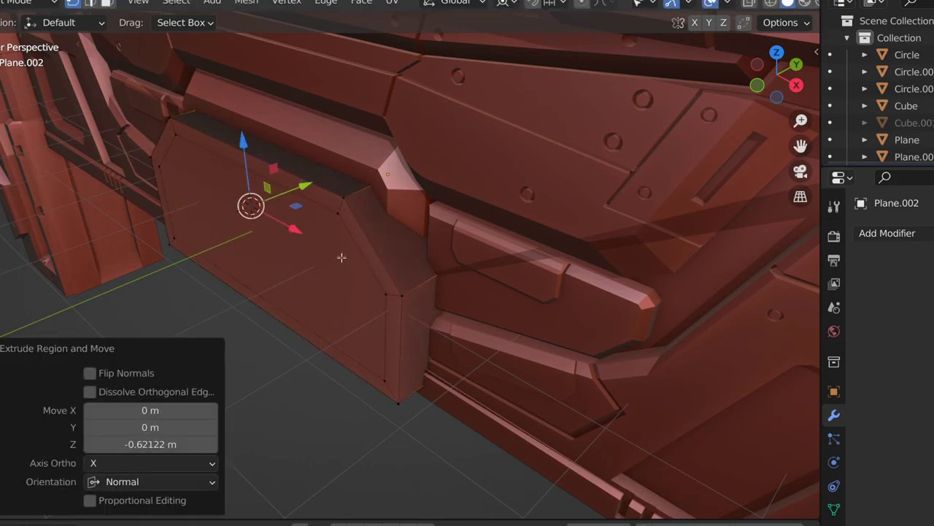
Step: Select the panel's front face and extrude it outward again
{"action": "middle_click_drag", "start_coordinate": [341, 257], "coordinate": [445, 184]}
{"action": "scroll", "coordinate": [390, 192], "scroll_direction": "up", "scroll_amount": 3}
{"action": "left_click", "coordinate": [371, 214]}
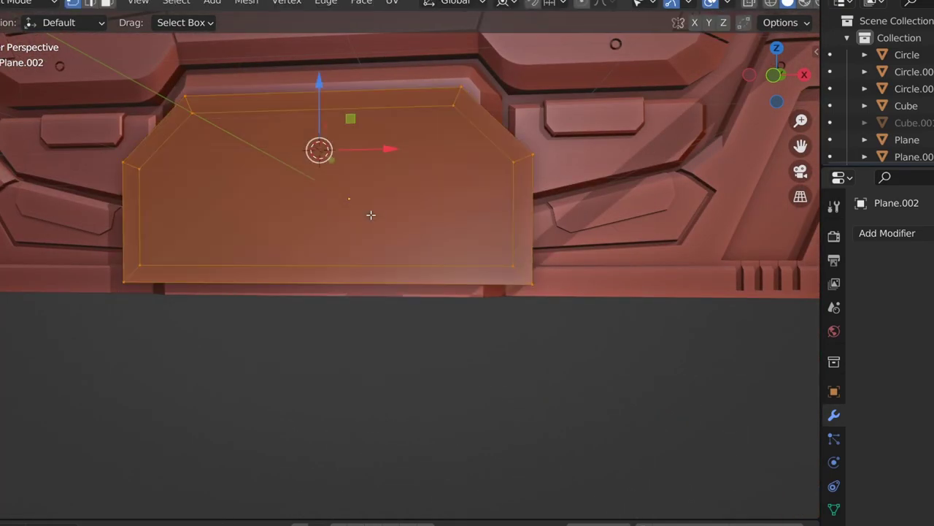
{"action": "mouse_move", "coordinate": [371, 215]}
{"action": "middle_mouse_down"}
{"action": "mouse_move", "coordinate": [226, 215]}
{"action": "mouse_move", "coordinate": [370, 157]}
{"action": "mouse_move", "coordinate": [434, 183]}
{"action": "mouse_move", "coordinate": [350, 240]}
{"action": "mouse_move", "coordinate": [423, 210]}
{"action": "middle_mouse_up"}
{"action": "key", "text": "e"}
{"action": "left_click", "coordinate": [222, 225]}
{"action": "scroll", "coordinate": [371, 157], "scroll_direction": "up", "scroll_amount": 2}
{"action": "key", "text": "Tab"}
{"action": "key", "text": "Tab"}
Step: Inset the front face, then scale and extrude the inner face into a 0.159 m raised panel
{"action": "key", "text": "i"}
{"action": "left_click", "coordinate": [450, 252]}
{"action": "middle_click_drag", "start_coordinate": [449, 252], "coordinate": [287, 245]}
{"action": "scroll", "coordinate": [279, 270], "scroll_direction": "down", "scroll_amount": 3}
{"action": "mouse_move", "coordinate": [273, 295]}
{"action": "middle_mouse_down"}
{"action": "mouse_move", "coordinate": [365, 190]}
{"action": "mouse_move", "coordinate": [336, 321]}
{"action": "mouse_move", "coordinate": [376, 266]}
{"action": "mouse_move", "coordinate": [442, 215]}
{"action": "middle_mouse_up"}
{"action": "scroll", "coordinate": [336, 321], "scroll_direction": "up", "scroll_amount": 3}
{"action": "key", "text": "s"}
{"action": "key", "text": "e"}
{"action": "left_click", "coordinate": [365, 271]}
Step: Inset the inner face again and extrude it inward, then check it from the front view
{"action": "key", "text": "i"}
{"action": "left_click", "coordinate": [442, 215]}
{"action": "key", "text": "e"}
{"action": "left_click", "coordinate": [366, 250]}
{"action": "middle_click_drag", "start_coordinate": [365, 251], "coordinate": [317, 256]}
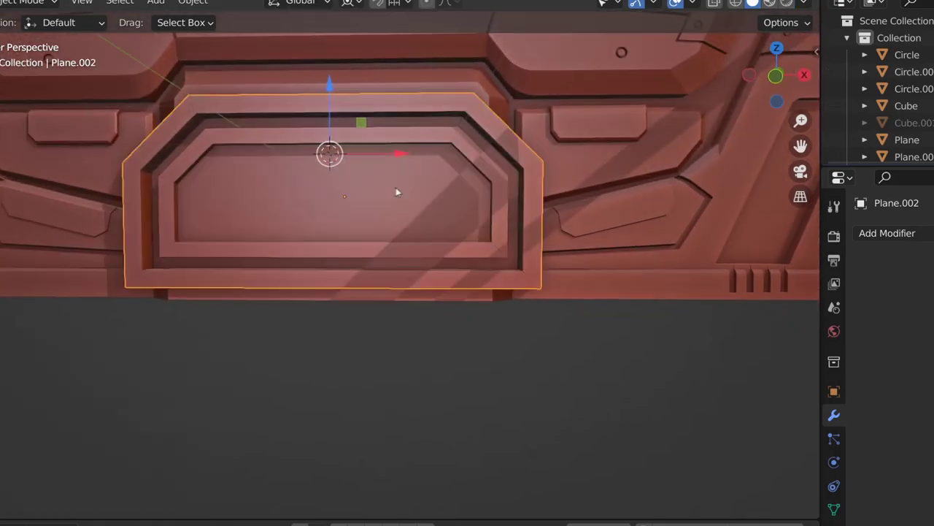
{"action": "key", "text": "KP_1"}
{"action": "key", "text": "Tab"}
Step: Select the inner panel face and inset it once more for another stepped frame
{"action": "mouse_move", "coordinate": [590, 240]}
{"action": "middle_mouse_down"}
{"action": "mouse_move", "coordinate": [557, 214]}
{"action": "mouse_move", "coordinate": [146, 324]}
{"action": "mouse_move", "coordinate": [436, 289]}
{"action": "mouse_move", "coordinate": [351, 255]}
{"action": "middle_mouse_up"}
{"action": "key", "text": "Tab"}
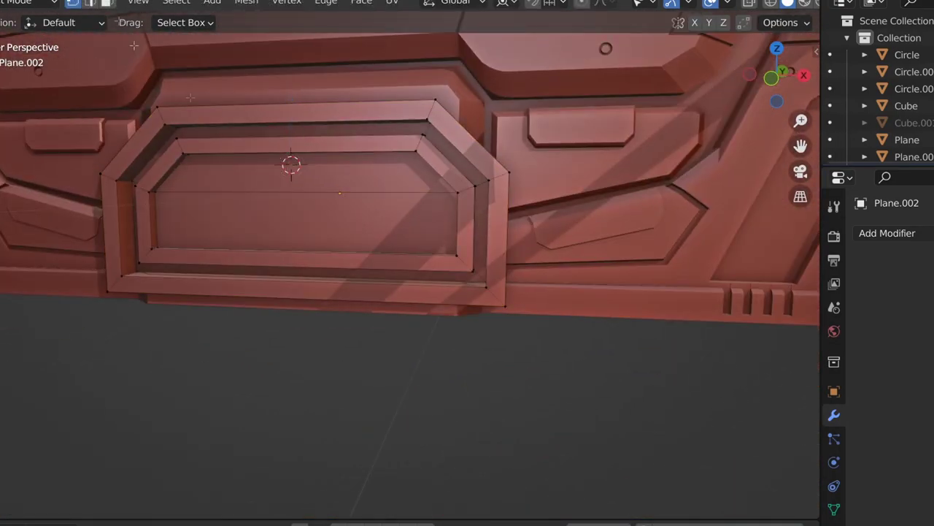
{"action": "left_click", "coordinate": [351, 255]}
{"action": "left_click", "coordinate": [405, 282]}
{"action": "middle_click_drag", "start_coordinate": [404, 281], "coordinate": [325, 216]}
{"action": "key", "text": "i"}
Step: Add four loop cuts across the panel and inset the five slot faces individually
{"action": "key", "text": "ctrl+r"}
{"action": "left_click", "coordinate": [325, 216]}
{"action": "key", "text": "ctrl+b"}
{"action": "left_click", "coordinate": [530, 388]}
{"action": "key", "text": "ctrl+z"}
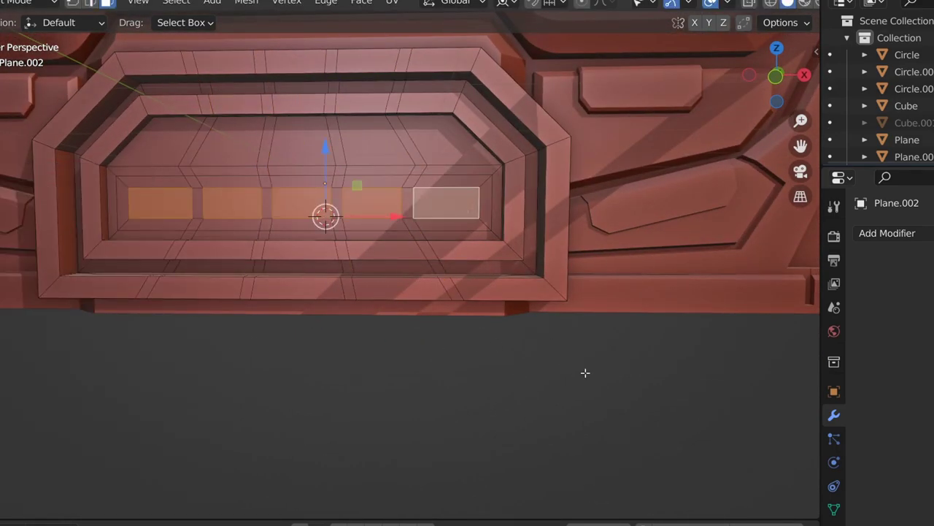
{"action": "key", "text": "i"}
{"action": "left_click", "coordinate": [519, 375]}
{"action": "mouse_move", "coordinate": [519, 375]}
{"action": "middle_mouse_down"}
{"action": "mouse_move", "coordinate": [406, 350]}
{"action": "mouse_move", "coordinate": [322, 314]}
{"action": "mouse_move", "coordinate": [438, 344]}
{"action": "mouse_move", "coordinate": [413, 253]}
{"action": "mouse_move", "coordinate": [387, 270]}
{"action": "middle_mouse_up"}
Step: Reposition the panel and rescale its width along X to 1.092
{"action": "key", "text": "Tab"}
{"action": "scroll", "coordinate": [438, 343], "scroll_direction": "down", "scroll_amount": 3}
{"action": "scroll", "coordinate": [397, 363], "scroll_direction": "up", "scroll_amount": 3}
{"action": "left_click", "coordinate": [398, 363]}
{"action": "key", "text": "Tab"}
{"action": "mouse_move", "coordinate": [160, 234]}
{"action": "middle_mouse_down"}
{"action": "mouse_move", "coordinate": [232, 263]}
{"action": "mouse_move", "coordinate": [202, 296]}
{"action": "mouse_move", "coordinate": [389, 280]}
{"action": "middle_mouse_up"}
{"action": "mouse_move", "coordinate": [435, 309]}
{"action": "middle_mouse_down"}
{"action": "mouse_move", "coordinate": [409, 352]}
{"action": "mouse_move", "coordinate": [257, 246]}
{"action": "mouse_move", "coordinate": [419, 193]}
{"action": "middle_mouse_up"}
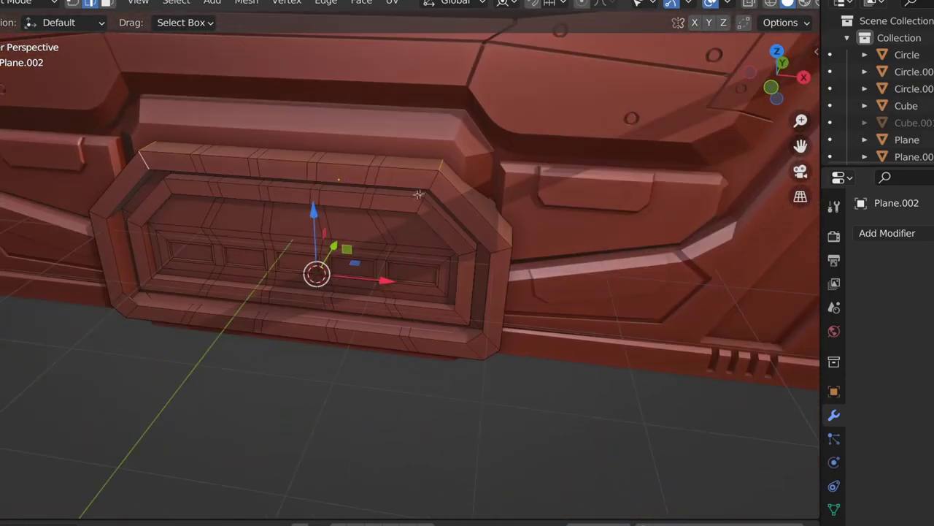
{"action": "mouse_move", "coordinate": [523, 387]}
{"action": "middle_mouse_down"}
{"action": "mouse_move", "coordinate": [456, 319]}
{"action": "mouse_move", "coordinate": [509, 350]}
{"action": "mouse_move", "coordinate": [402, 333]}
{"action": "mouse_move", "coordinate": [500, 342]}
{"action": "mouse_move", "coordinate": [414, 259]}
{"action": "mouse_move", "coordinate": [490, 349]}
{"action": "mouse_move", "coordinate": [251, 249]}
{"action": "middle_mouse_up"}
{"action": "left_click", "coordinate": [362, 251]}
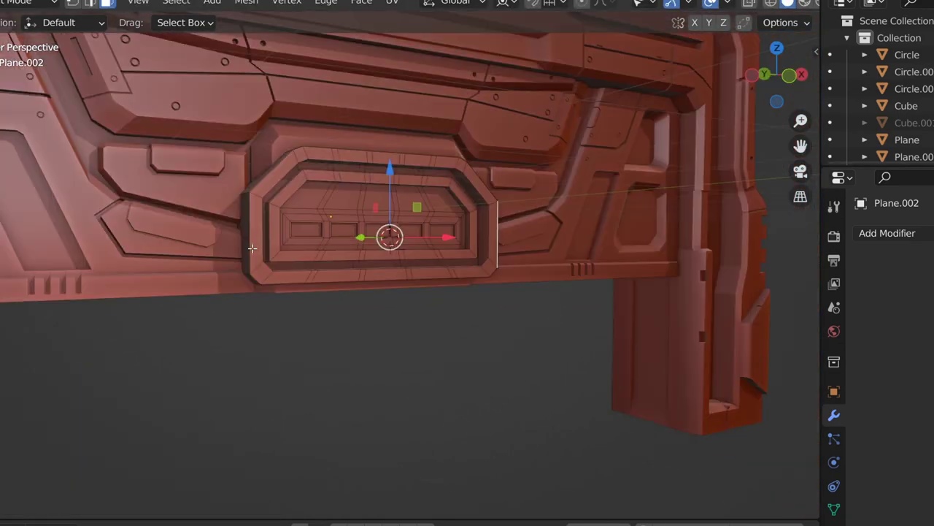
{"action": "left_click", "coordinate": [323, 431]}
{"action": "mouse_move", "coordinate": [323, 431]}
{"action": "middle_mouse_down"}
{"action": "mouse_move", "coordinate": [433, 332]}
{"action": "mouse_move", "coordinate": [494, 364]}
{"action": "middle_mouse_up"}
{"action": "left_click", "coordinate": [445, 344]}
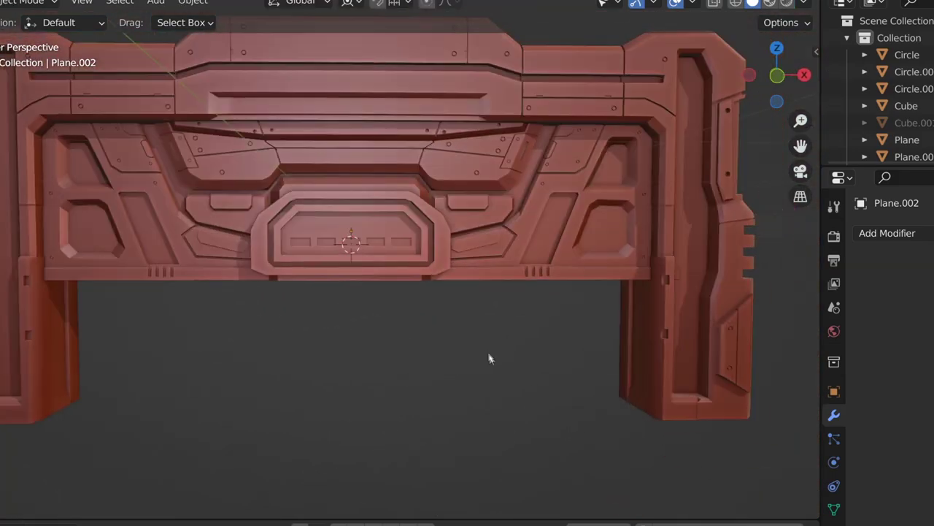
Step: Confirm the pending bevel and bring the panel's upper corners into view
{"action": "scroll", "coordinate": [398, 274], "scroll_direction": "up", "scroll_amount": 3}
{"action": "scroll", "coordinate": [395, 318], "scroll_direction": "up", "scroll_amount": 3}
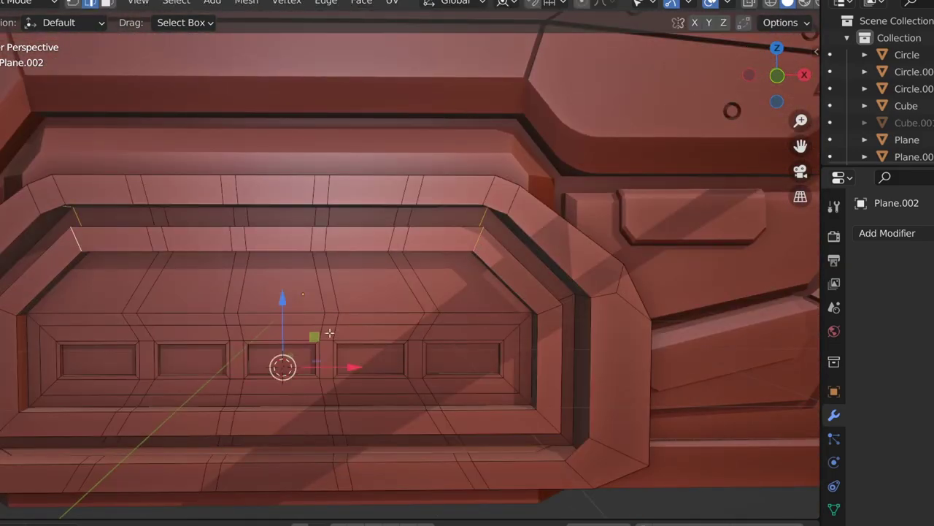
{"action": "scroll", "coordinate": [330, 333], "scroll_direction": "down", "scroll_amount": 4}
{"action": "mouse_move", "coordinate": [388, 415]}
{"action": "middle_mouse_down"}
{"action": "mouse_move", "coordinate": [379, 350]}
{"action": "mouse_move", "coordinate": [195, 232]}
{"action": "middle_mouse_up"}
{"action": "scroll", "coordinate": [195, 232], "scroll_direction": "up", "scroll_amount": 3}
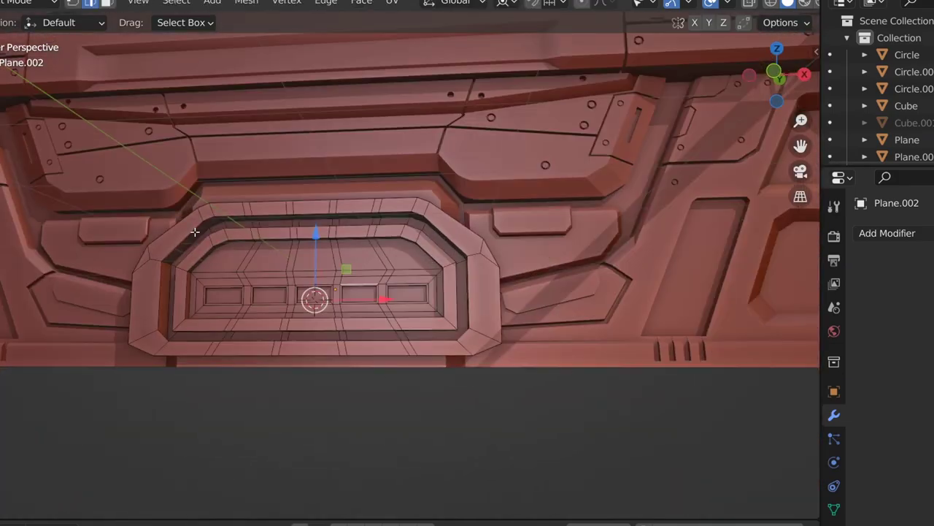
{"action": "scroll", "coordinate": [417, 397], "scroll_direction": "up", "scroll_amount": 3}
{"action": "left_click", "coordinate": [507, 398]}
{"action": "middle_click_drag", "start_coordinate": [507, 398], "coordinate": [447, 294]}
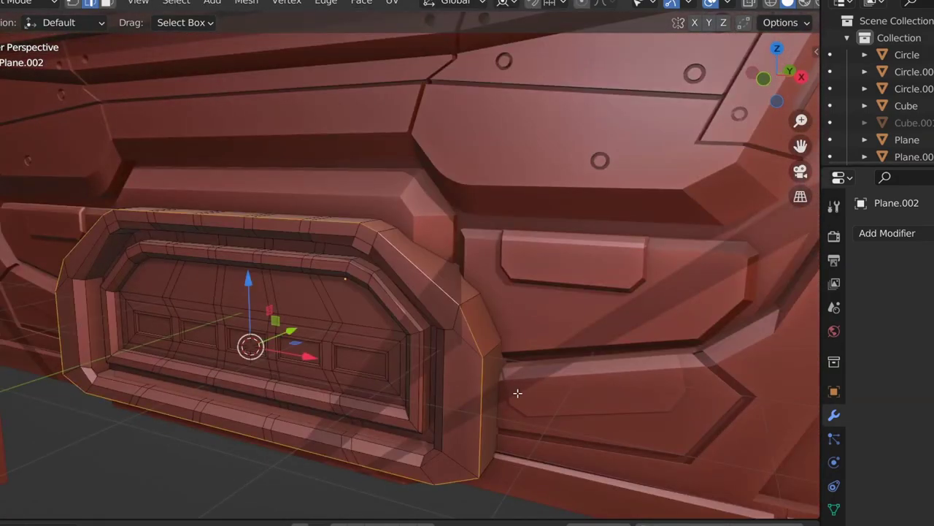
{"action": "scroll", "coordinate": [434, 350], "scroll_direction": "down", "scroll_amount": 4}
{"action": "middle_click_drag", "start_coordinate": [435, 350], "coordinate": [496, 351]}
{"action": "scroll", "coordinate": [495, 352], "scroll_direction": "up", "scroll_amount": 4}
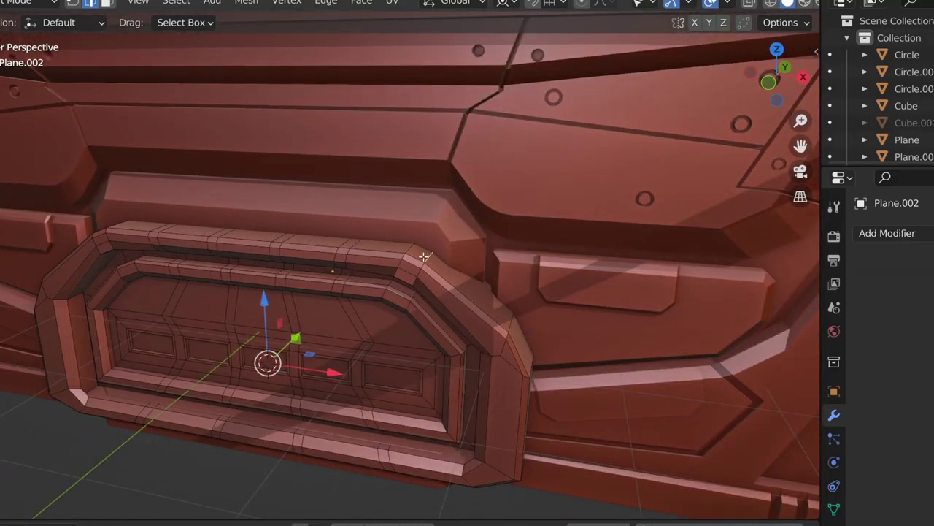
{"action": "middle_click_drag", "start_coordinate": [404, 266], "coordinate": [438, 241]}
Step: Extrude both upper corner faces out 0.12336 m and add a loop cut through them
{"action": "left_click", "coordinate": [167, 276], "text": "shift"}
{"action": "key", "text": "e"}
{"action": "left_click", "coordinate": [292, 343]}
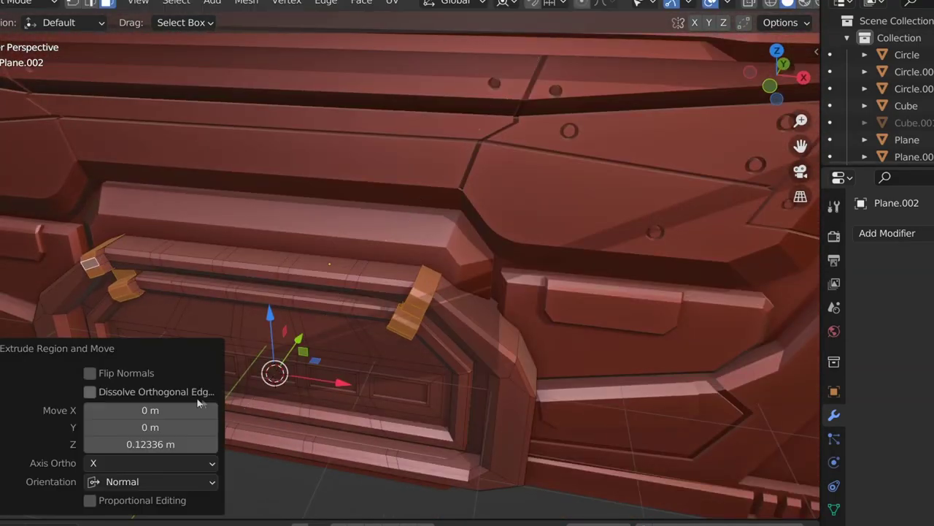
{"action": "scroll", "coordinate": [308, 312], "scroll_direction": "up", "scroll_amount": 4}
{"action": "key", "text": "ctrl+r"}
{"action": "left_click", "coordinate": [309, 311]}
{"action": "middle_click_drag", "start_coordinate": [309, 312], "coordinate": [200, 246]}
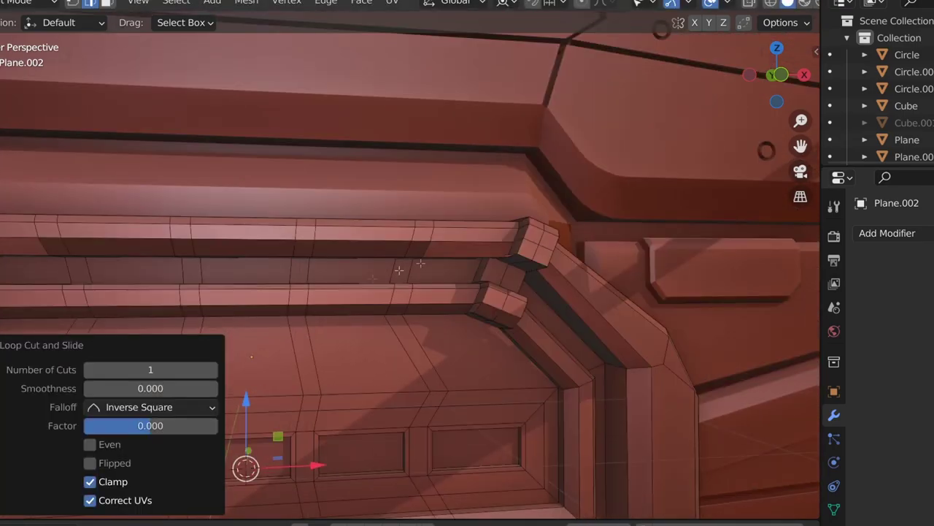
Step: Bevel the corner blocks' edge loops into angled brackets and return to Object Mode
{"action": "key", "text": "ctrl+b"}
{"action": "left_click", "coordinate": [467, 369]}
{"action": "scroll", "coordinate": [467, 369], "scroll_direction": "down", "scroll_amount": 3}
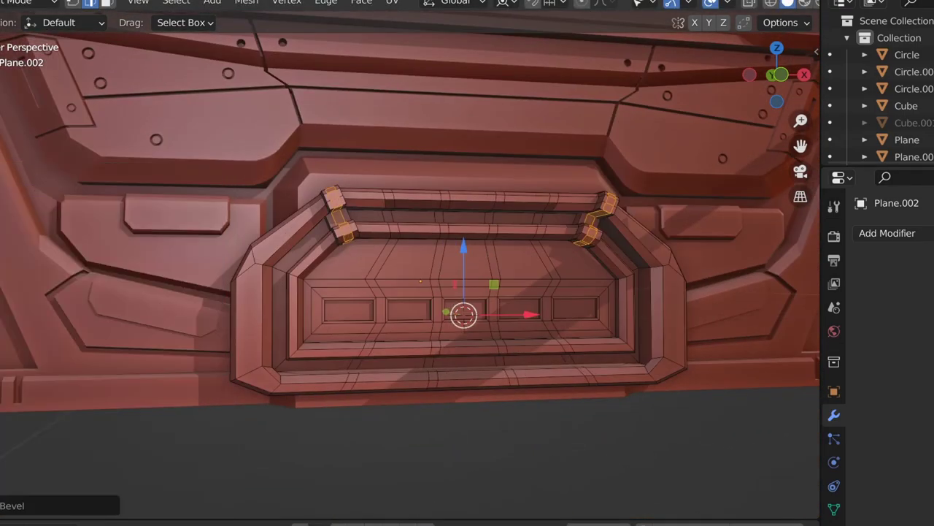
{"action": "left_click", "coordinate": [505, 2]}
{"action": "mouse_move", "coordinate": [533, 367]}
{"action": "middle_mouse_down"}
{"action": "mouse_move", "coordinate": [611, 402]}
{"action": "mouse_move", "coordinate": [625, 490]}
{"action": "mouse_move", "coordinate": [473, 437]}
{"action": "mouse_move", "coordinate": [489, 391]}
{"action": "mouse_move", "coordinate": [463, 319]}
{"action": "mouse_move", "coordinate": [448, 384]}
{"action": "mouse_move", "coordinate": [455, 363]}
{"action": "mouse_move", "coordinate": [431, 346]}
{"action": "mouse_move", "coordinate": [351, 367]}
{"action": "mouse_move", "coordinate": [471, 385]}
{"action": "middle_mouse_up"}
{"action": "key", "text": "Tab"}
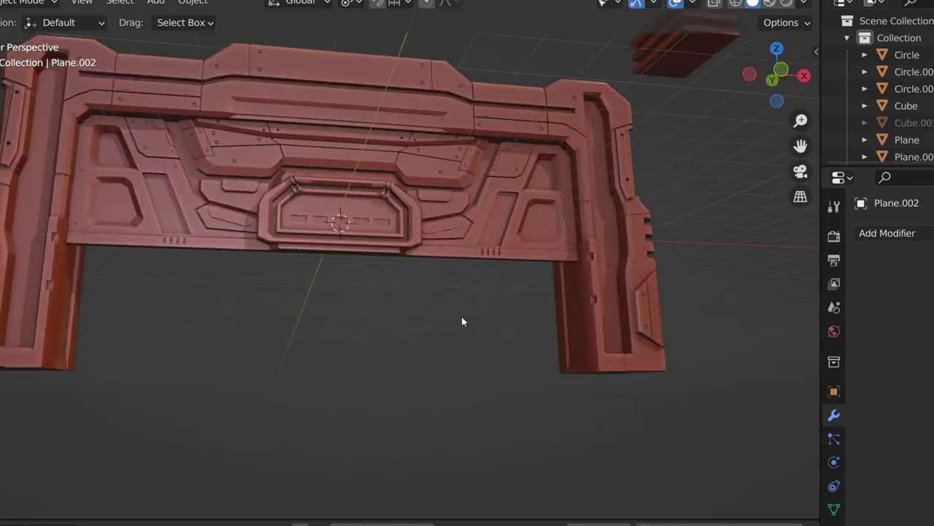
Step: Select a horizontal edge loop on the gate panel in Edit Mode
{"action": "scroll", "coordinate": [462, 321], "scroll_direction": "up", "scroll_amount": 5}
{"action": "key", "text": "Tab"}
{"action": "mouse_move", "coordinate": [358, 317]}
{"action": "middle_mouse_down"}
{"action": "mouse_move", "coordinate": [440, 241]}
{"action": "mouse_move", "coordinate": [467, 281]}
{"action": "mouse_move", "coordinate": [303, 381]}
{"action": "mouse_move", "coordinate": [414, 387]}
{"action": "middle_mouse_up"}
{"action": "scroll", "coordinate": [304, 381], "scroll_direction": "down", "scroll_amount": 3}
{"action": "scroll", "coordinate": [415, 387], "scroll_direction": "up", "scroll_amount": 4}
{"action": "left_click", "coordinate": [364, 251], "text": "alt"}
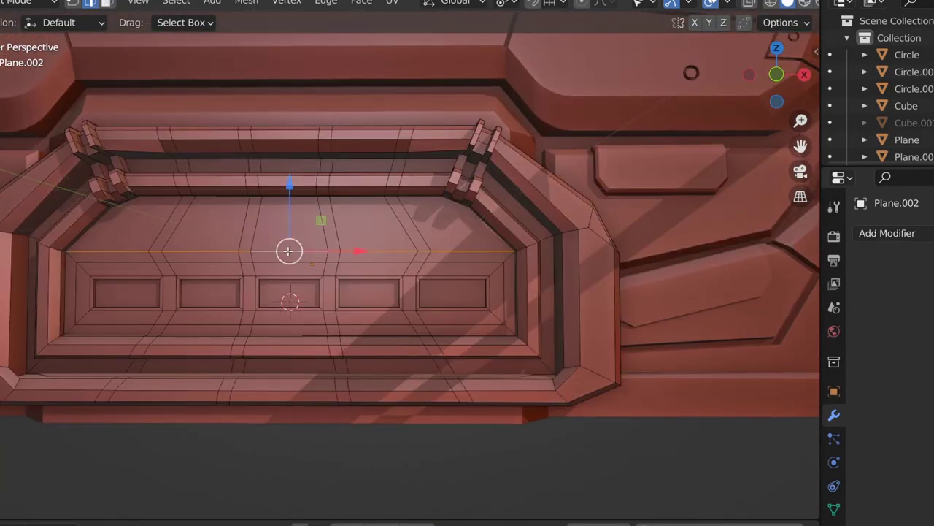
{"action": "scroll", "coordinate": [362, 248], "scroll_direction": "up", "scroll_amount": 2}
{"action": "middle_click_drag", "start_coordinate": [611, 256], "coordinate": [392, 411]}
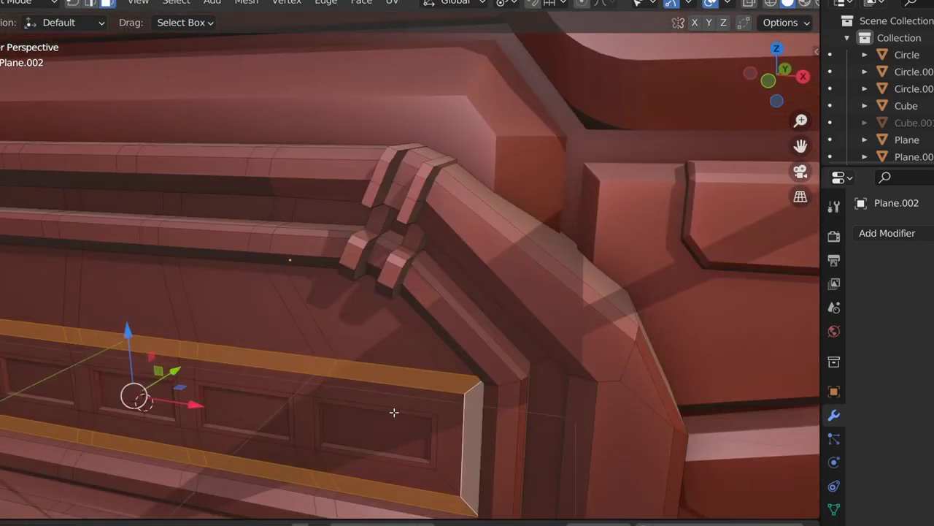
{"action": "key", "text": "Tab"}
{"action": "scroll", "coordinate": [402, 375], "scroll_direction": "down", "scroll_amount": 3}
{"action": "key", "text": "Tab"}
{"action": "scroll", "coordinate": [412, 371], "scroll_direction": "up", "scroll_amount": 4}
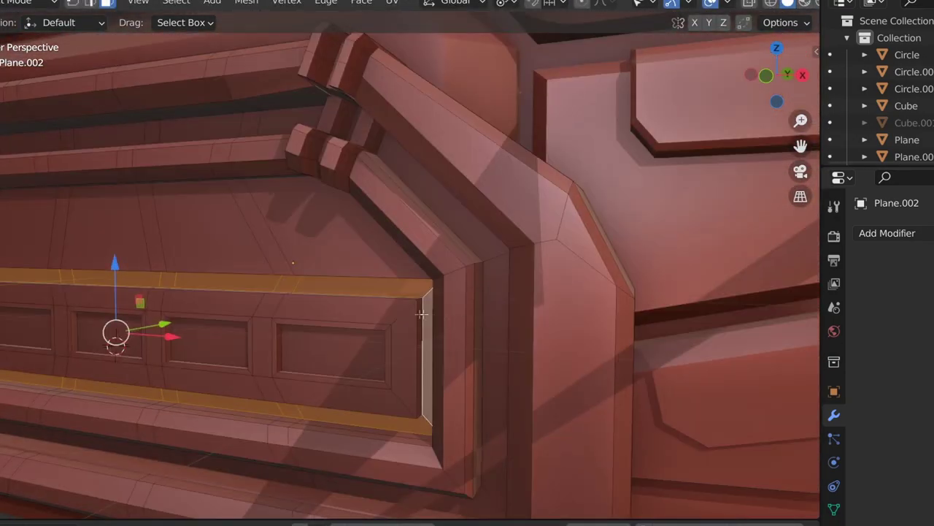
Step: Move the selected recessed window faces along Y into place and return to Object Mode
{"action": "left_click", "coordinate": [408, 307]}
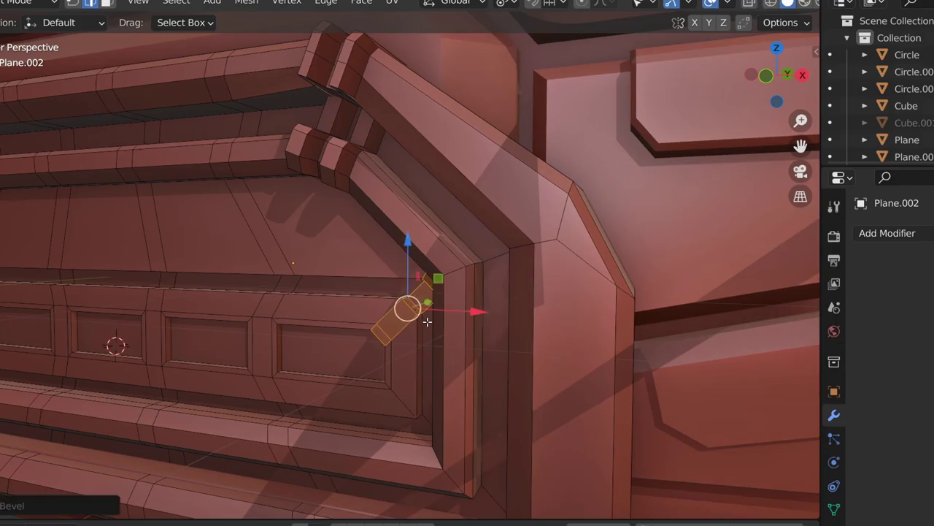
{"action": "scroll", "coordinate": [408, 317], "scroll_direction": "down", "scroll_amount": 4}
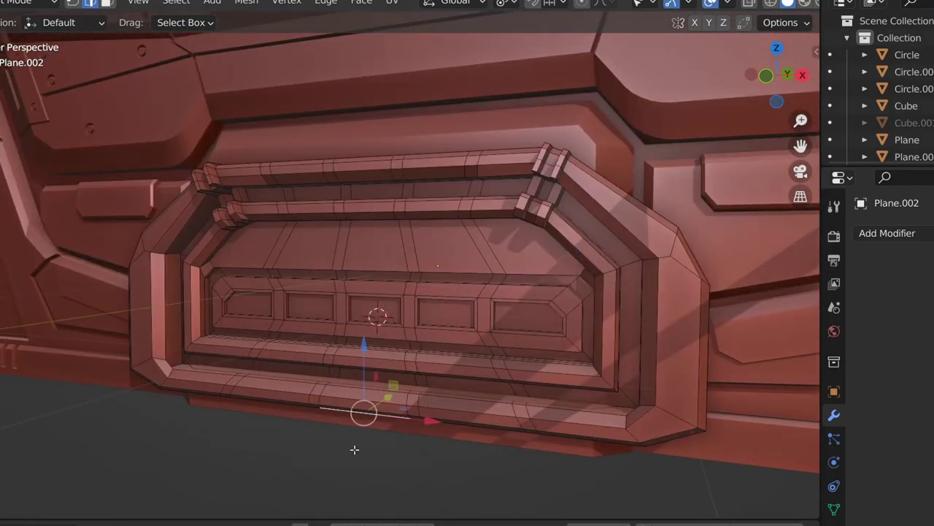
{"action": "scroll", "coordinate": [448, 369], "scroll_direction": "down", "scroll_amount": 3}
{"action": "middle_click_drag", "start_coordinate": [449, 369], "coordinate": [452, 342]}
{"action": "scroll", "coordinate": [452, 342], "scroll_direction": "up", "scroll_amount": 5}
{"action": "scroll", "coordinate": [230, 220], "scroll_direction": "up", "scroll_amount": 3}
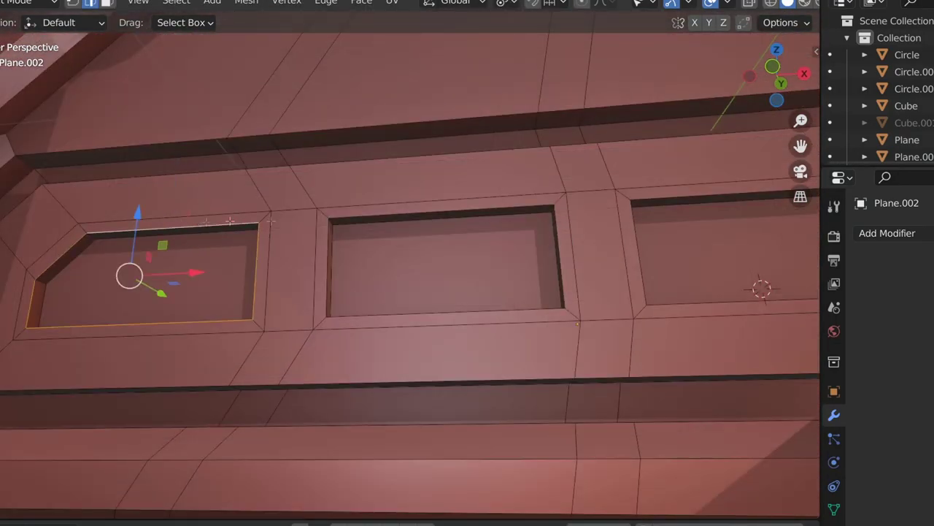
{"action": "scroll", "coordinate": [230, 221], "scroll_direction": "down", "scroll_amount": 4}
{"action": "middle_click_drag", "start_coordinate": [230, 220], "coordinate": [257, 377]}
{"action": "key", "text": "g"}
{"action": "key", "text": "y"}
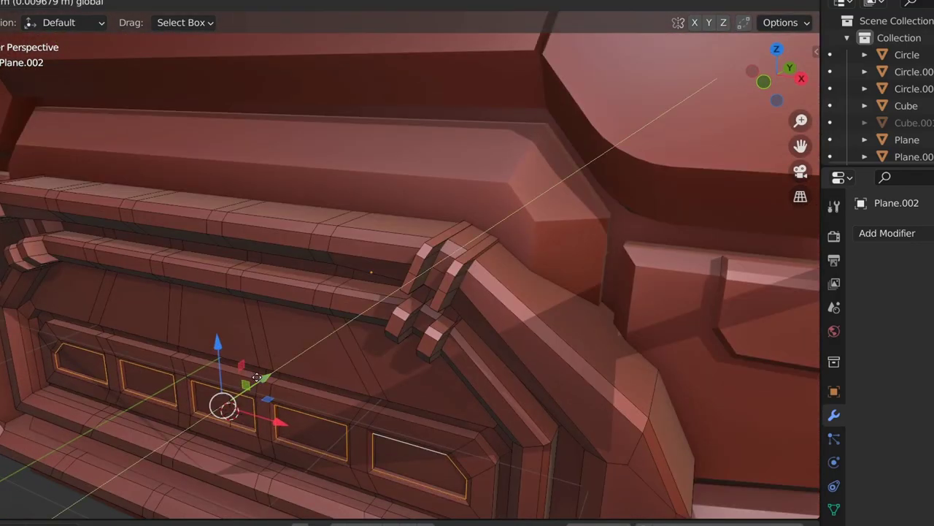
{"action": "left_click", "coordinate": [258, 375]}
{"action": "scroll", "coordinate": [365, 298], "scroll_direction": "down", "scroll_amount": 3}
{"action": "key", "text": "Tab"}
Step: View the gate front-on and select the outer wall piece Plane.001
{"action": "scroll", "coordinate": [329, 419], "scroll_direction": "down", "scroll_amount": 3}
{"action": "middle_click_drag", "start_coordinate": [330, 419], "coordinate": [336, 396]}
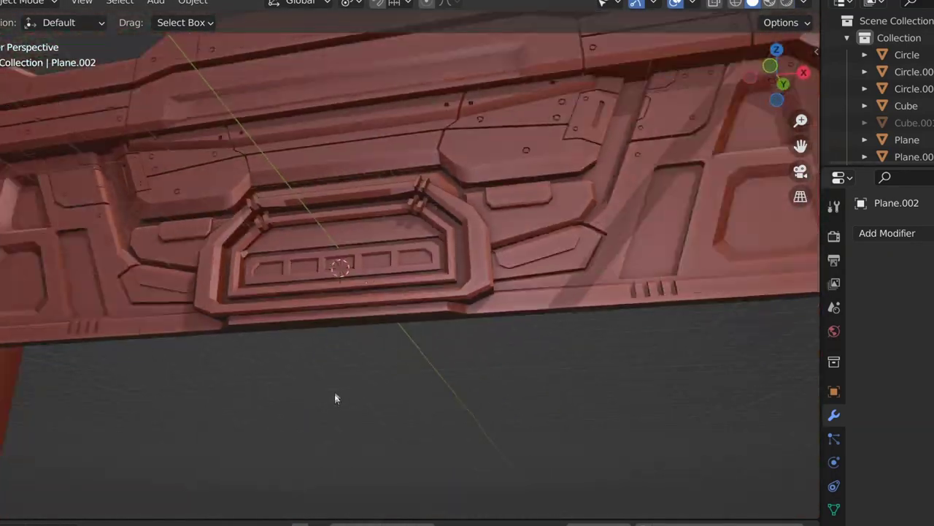
{"action": "scroll", "coordinate": [369, 335], "scroll_direction": "down", "scroll_amount": 3}
{"action": "scroll", "coordinate": [369, 336], "scroll_direction": "up", "scroll_amount": 2}
{"action": "left_click", "coordinate": [428, 286]}
{"action": "left_click", "coordinate": [428, 286]}
{"action": "left_click", "coordinate": [428, 286]}
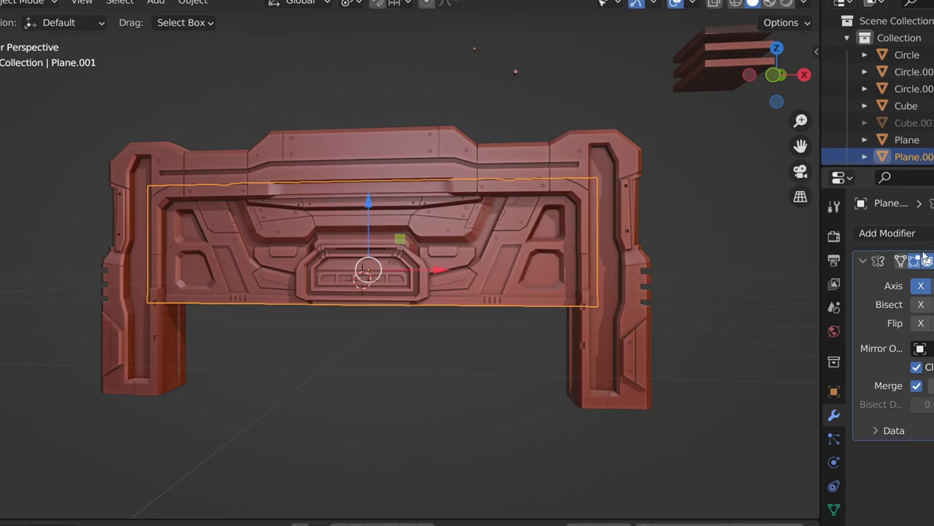
Step: Save the file as puertasssss1.blend
{"action": "key", "text": "ctrl+shift+s"}
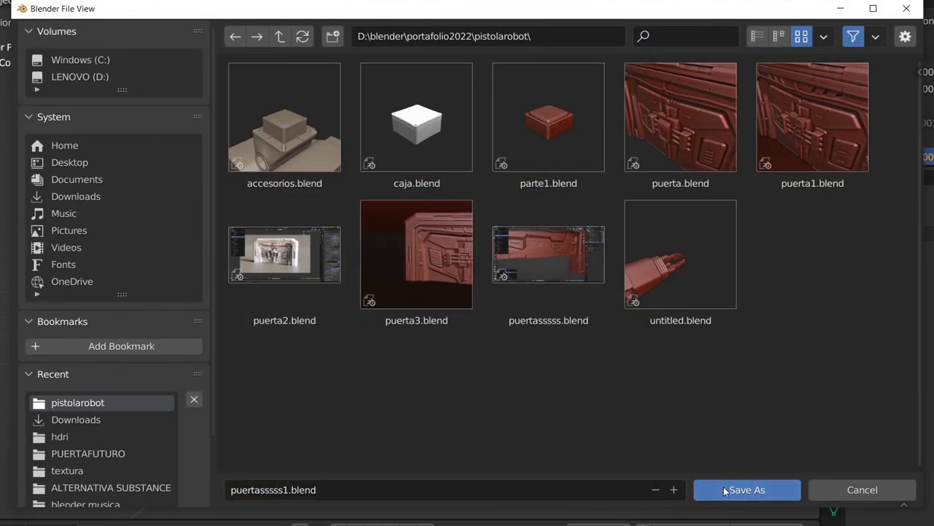
{"action": "left_click", "coordinate": [723, 490]}
{"action": "scroll", "coordinate": [473, 335], "scroll_direction": "up", "scroll_amount": 3}
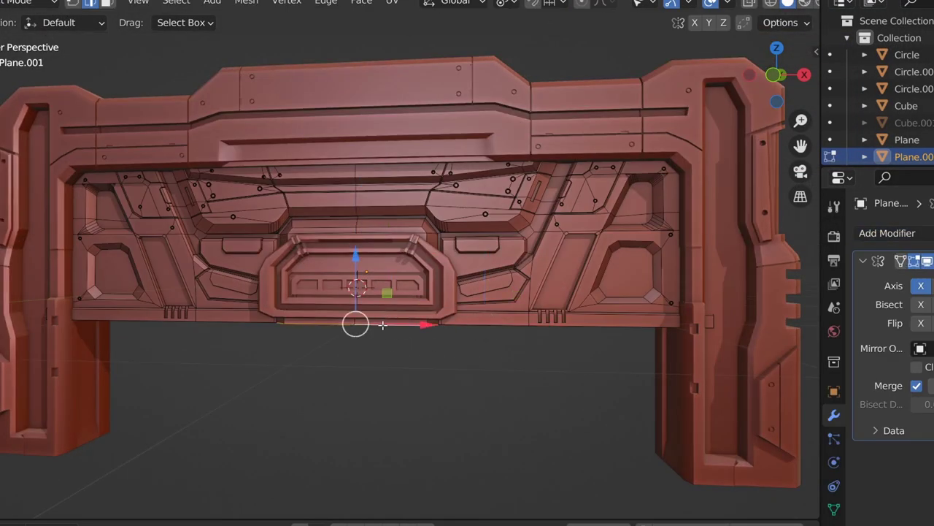
Step: Set the wall piece's origin to the 3D cursor and reposition it along Z
{"action": "key", "text": "Tab"}
{"action": "left_click", "coordinate": [193, 1]}
{"action": "left_click", "coordinate": [445, 73]}
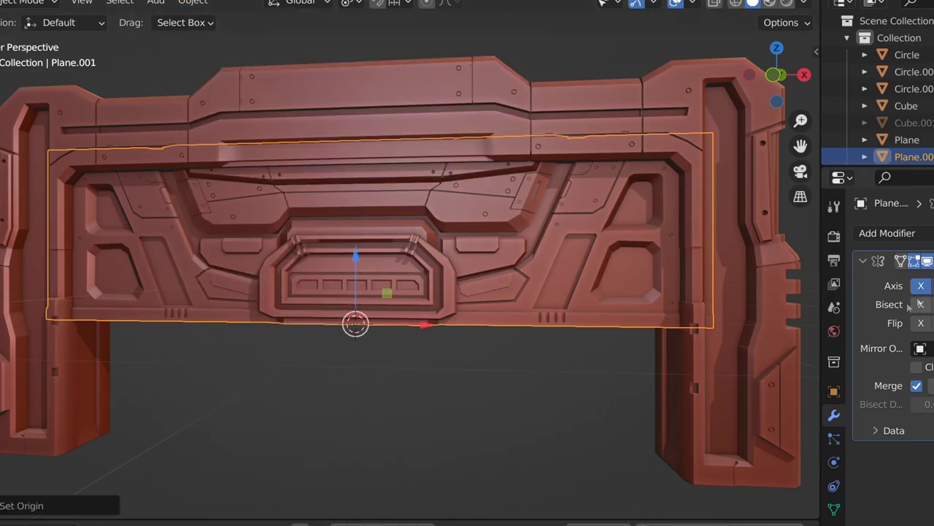
{"action": "scroll", "coordinate": [511, 328], "scroll_direction": "down", "scroll_amount": 2}
{"action": "middle_click_drag", "start_coordinate": [511, 329], "coordinate": [674, 355]}
{"action": "key", "text": "g"}
{"action": "key", "text": "z"}
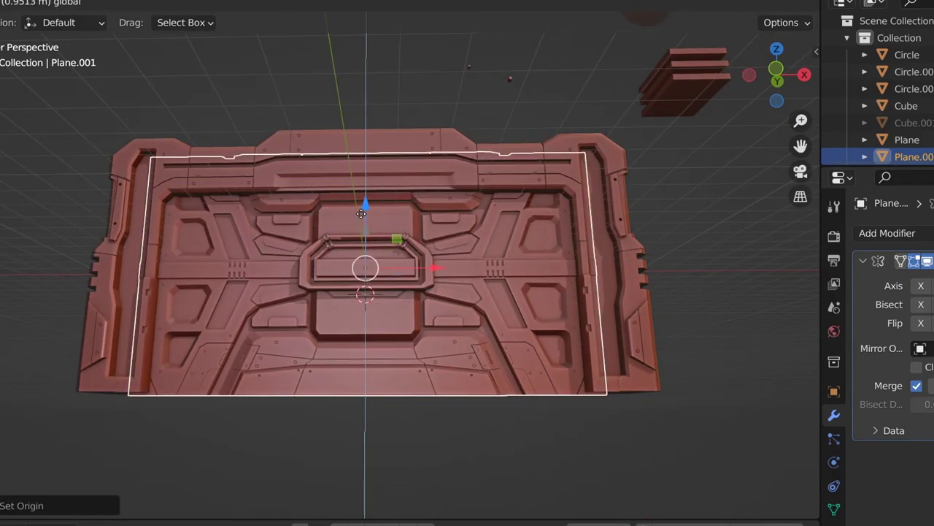
{"action": "left_click", "coordinate": [360, 168]}
Step: Raise the central plate Plane.002 along Z and give it a Mirror modifier
{"action": "scroll", "coordinate": [397, 272], "scroll_direction": "up", "scroll_amount": 3}
{"action": "scroll", "coordinate": [398, 273], "scroll_direction": "up", "scroll_amount": 2}
{"action": "left_click", "coordinate": [387, 253]}
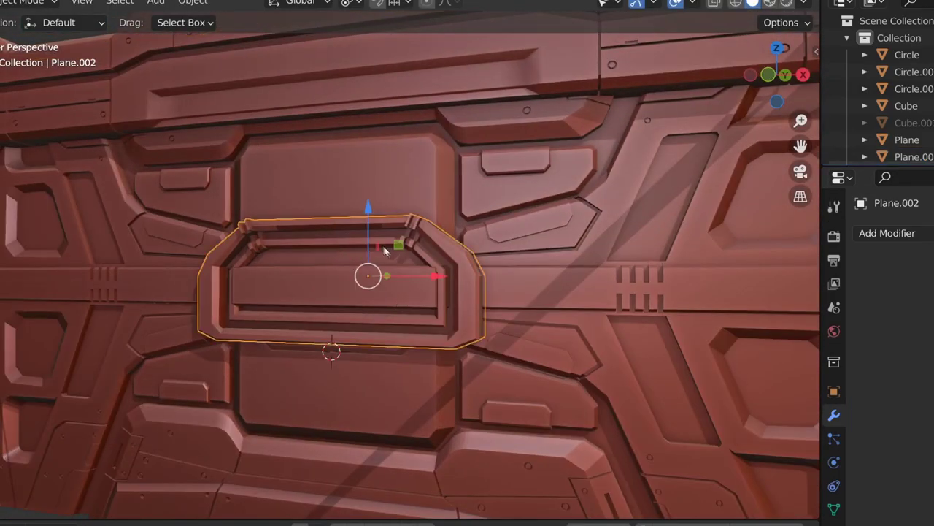
{"action": "key", "text": "g"}
{"action": "key", "text": "z"}
{"action": "left_click", "coordinate": [356, 276]}
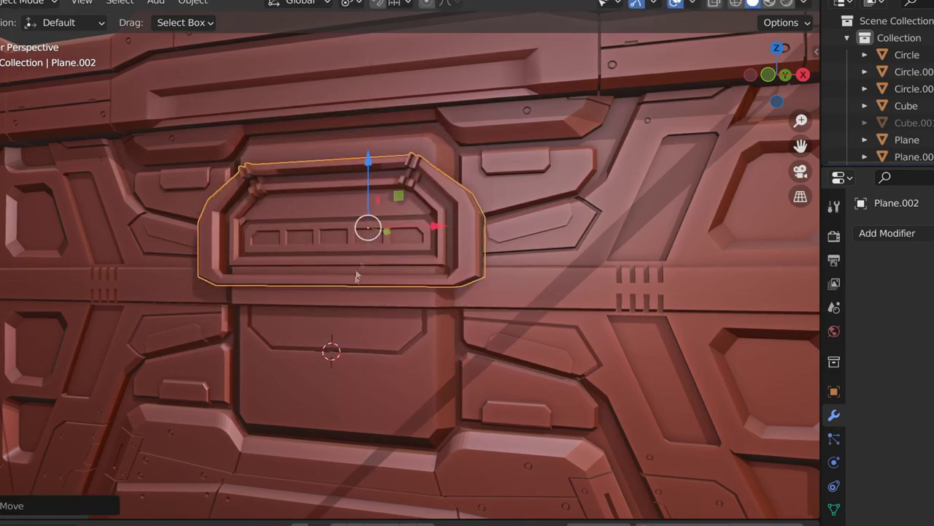
{"action": "scroll", "coordinate": [356, 276], "scroll_direction": "down", "scroll_amount": 3}
{"action": "left_click", "coordinate": [886, 233]}
{"action": "left_click", "coordinate": [628, 429]}
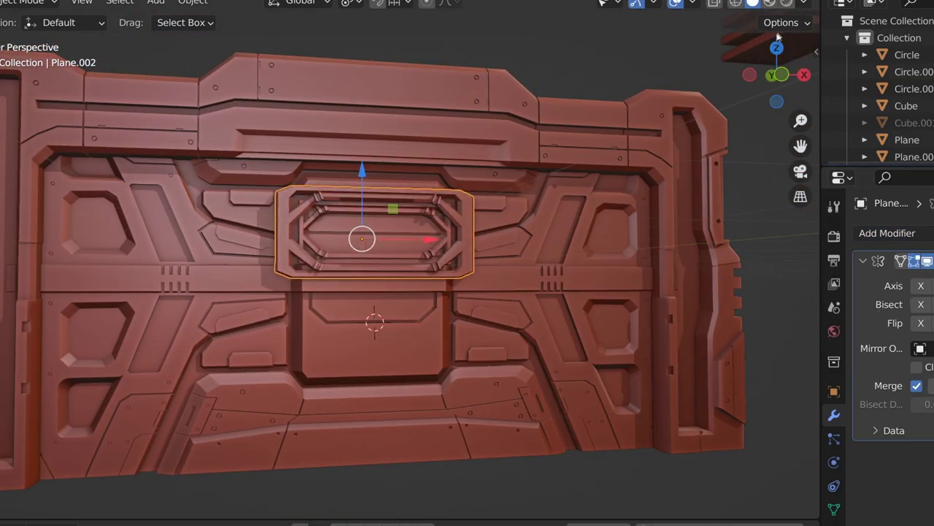
Step: Move the mirrored Plane.002 vertically so its copy stacks below it at the middle seam
{"action": "key", "text": "g"}
{"action": "key", "text": "z"}
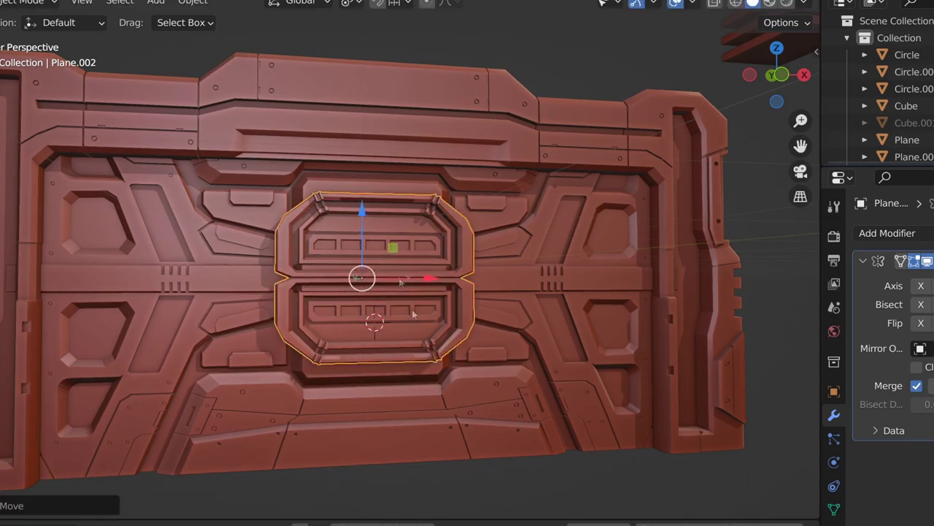
{"action": "key", "text": "g"}
{"action": "left_click", "coordinate": [411, 386]}
{"action": "scroll", "coordinate": [510, 397], "scroll_direction": "down", "scroll_amount": 3}
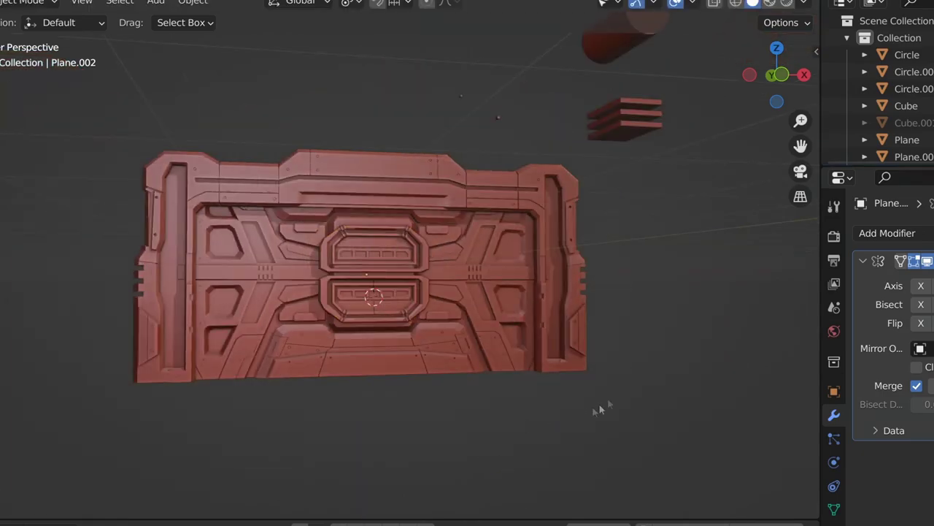
{"action": "mouse_move", "coordinate": [598, 409]}
{"action": "middle_mouse_down"}
{"action": "mouse_move", "coordinate": [584, 401]}
{"action": "mouse_move", "coordinate": [602, 408]}
{"action": "mouse_move", "coordinate": [503, 446]}
{"action": "middle_mouse_up"}
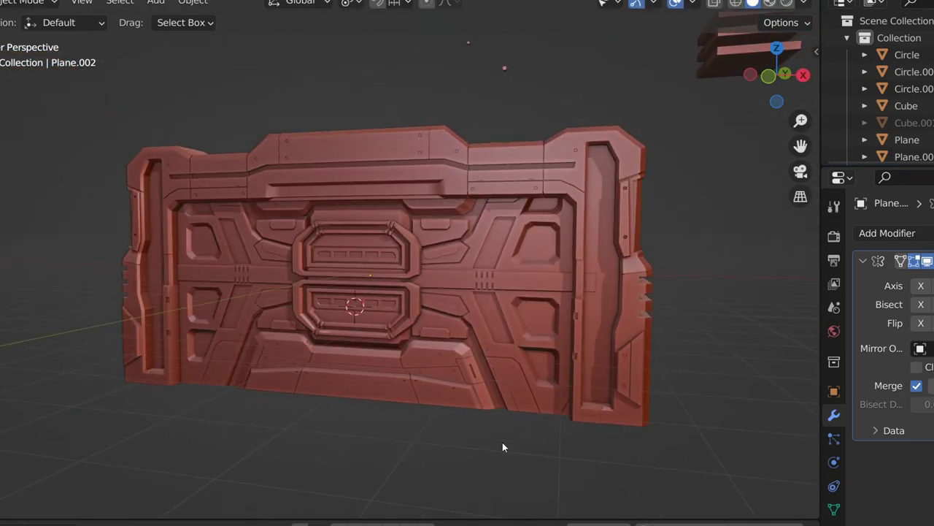
{"action": "scroll", "coordinate": [502, 447], "scroll_direction": "up", "scroll_amount": 5}
{"action": "left_click", "coordinate": [350, 277]}
{"action": "key", "text": "g"}
{"action": "scroll", "coordinate": [347, 253], "scroll_direction": "up", "scroll_amount": 3}
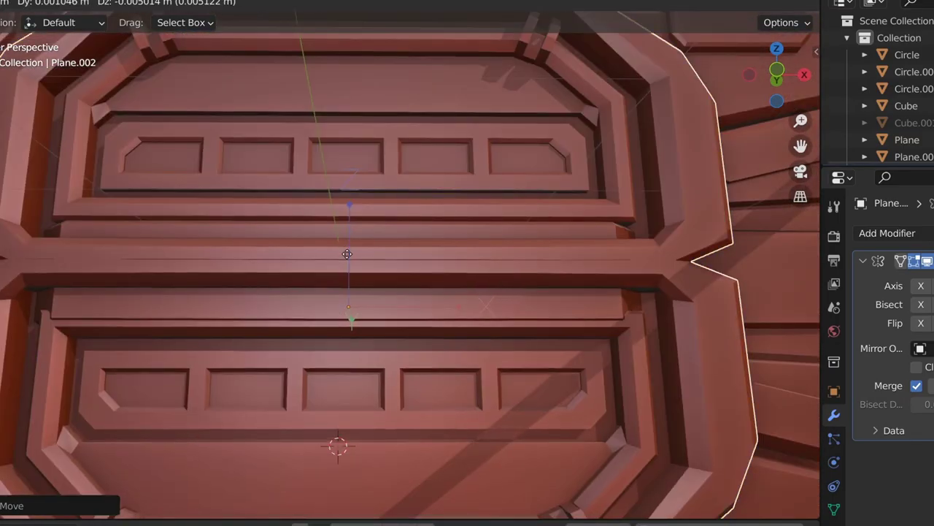
{"action": "scroll", "coordinate": [347, 253], "scroll_direction": "down", "scroll_amount": 5}
{"action": "left_click", "coordinate": [504, 323]}
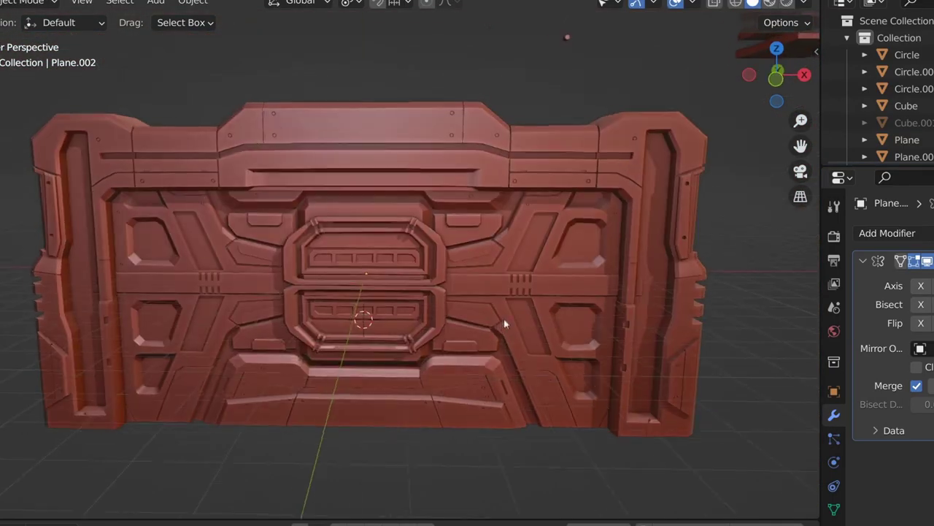
Step: Inspect the wall piece Plane.001 in local view and edit mode, then show all objects again
{"action": "left_click", "coordinate": [606, 295]}
{"action": "key", "text": "KP_Divide"}
{"action": "mouse_move", "coordinate": [607, 295]}
{"action": "middle_mouse_down"}
{"action": "mouse_move", "coordinate": [533, 274]}
{"action": "mouse_move", "coordinate": [531, 226]}
{"action": "middle_mouse_up"}
{"action": "key", "text": "Tab"}
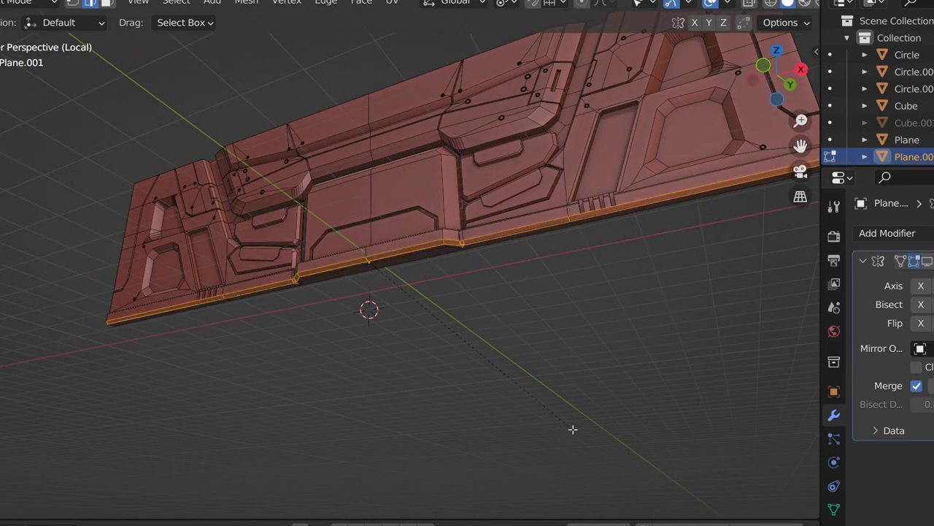
{"action": "key", "text": "Tab"}
{"action": "middle_click_drag", "start_coordinate": [658, 362], "coordinate": [650, 271]}
{"action": "key", "text": "KP_Divide"}
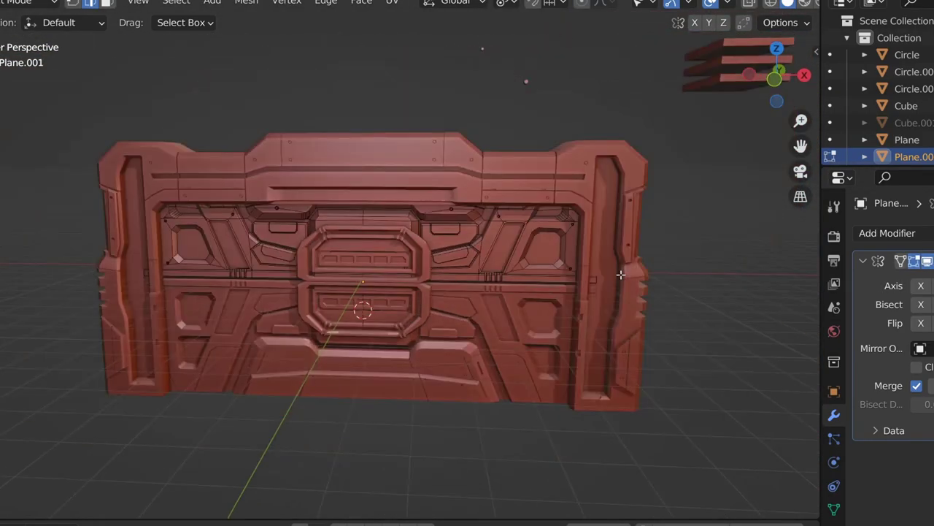
{"action": "mouse_move", "coordinate": [476, 391]}
{"action": "middle_mouse_down"}
{"action": "mouse_move", "coordinate": [508, 396]}
{"action": "mouse_move", "coordinate": [441, 402]}
{"action": "mouse_move", "coordinate": [534, 407]}
{"action": "mouse_move", "coordinate": [161, 295]}
{"action": "middle_mouse_up"}
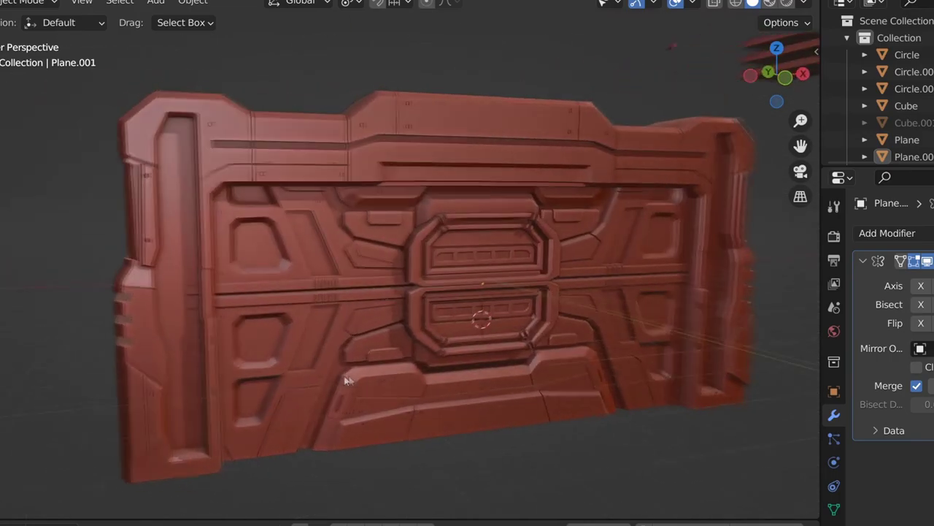
Step: Add a NURBS path in front view and stand it upright, affecting only origins
{"action": "key", "text": "KP_1"}
{"action": "key", "text": "shift+a"}
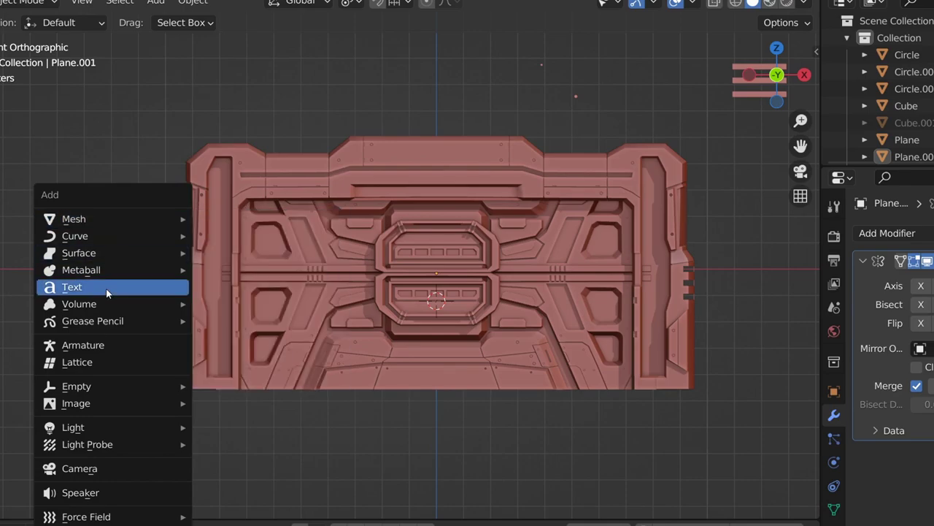
{"action": "mouse_move", "coordinate": [74, 235]}
{"action": "left_click", "coordinate": [209, 370]}
{"action": "left_click", "coordinate": [177, 304]}
{"action": "key", "text": "ctrl+z"}
{"action": "left_click", "coordinate": [805, 24]}
{"action": "left_click", "coordinate": [777, 74]}
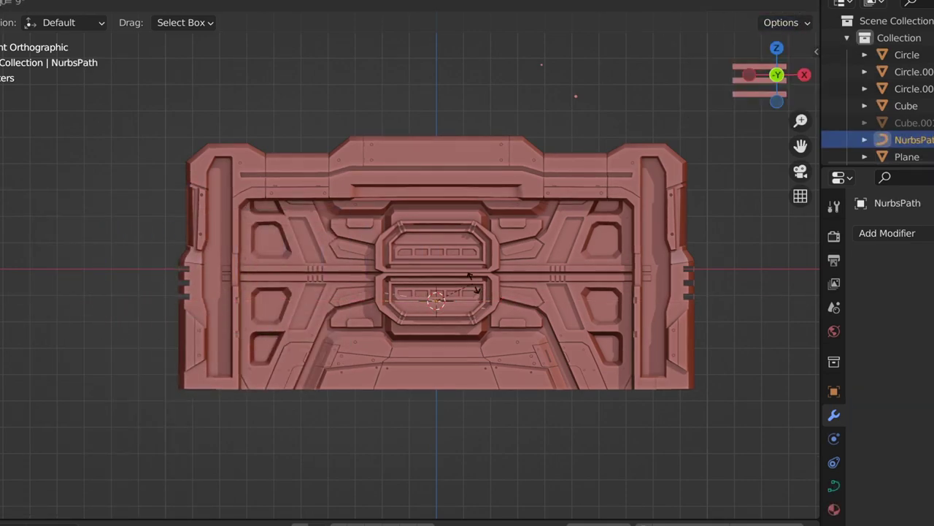
Step: Give the path a round bevel along the left pillar and place a duplicate above it
{"action": "scroll", "coordinate": [298, 322], "scroll_direction": "up", "scroll_amount": 4}
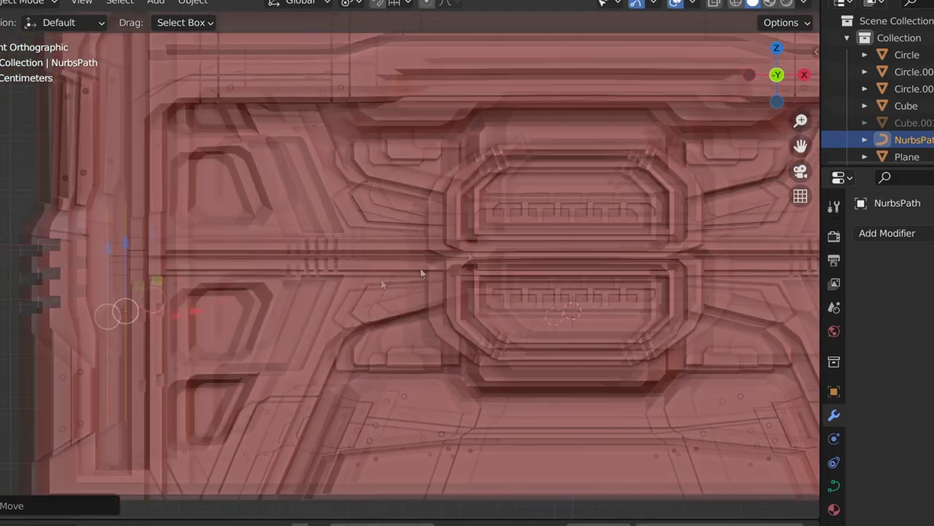
{"action": "left_click", "coordinate": [834, 486]}
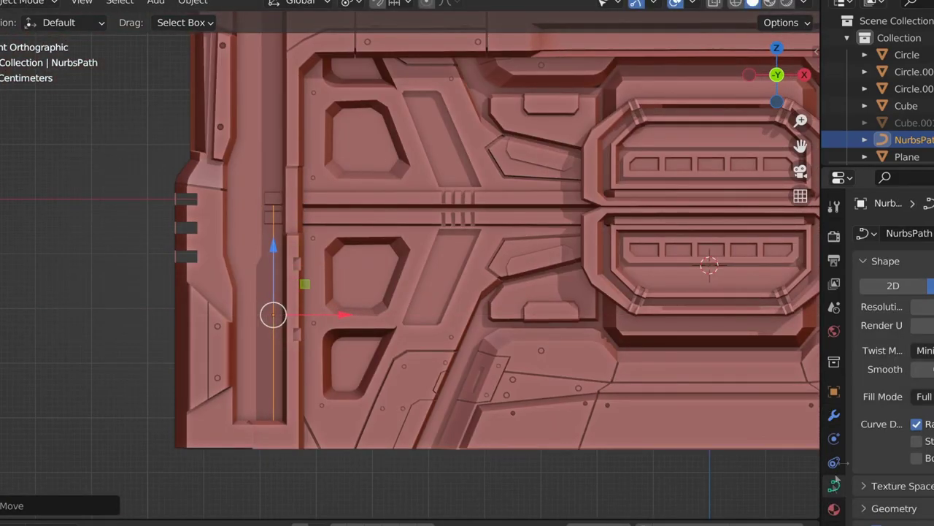
{"action": "scroll", "coordinate": [885, 399], "scroll_direction": "down", "scroll_amount": 5}
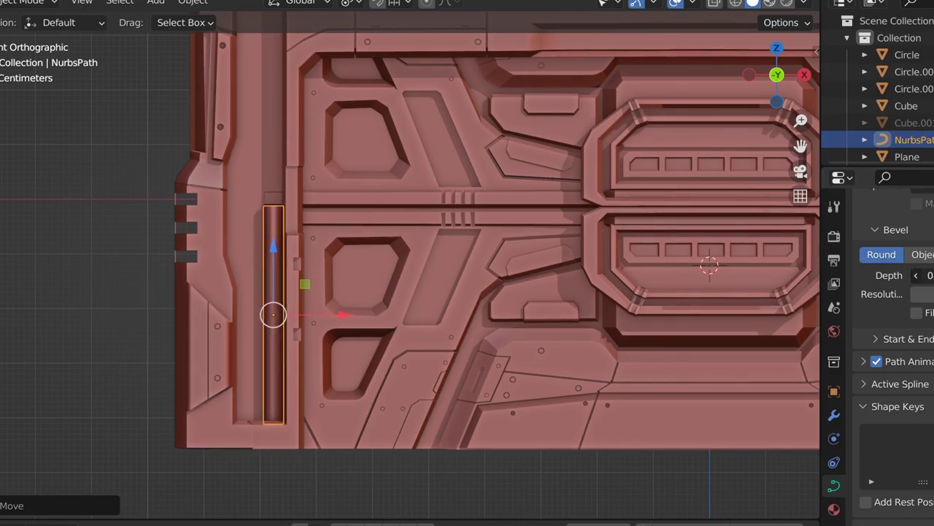
{"action": "middle_click_drag", "start_coordinate": [328, 226], "coordinate": [310, 310], "text": "shift"}
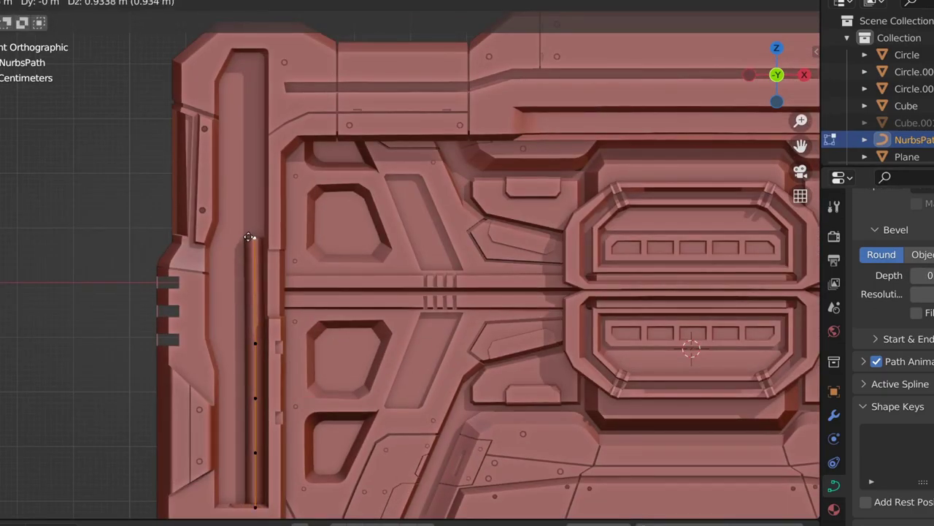
{"action": "scroll", "coordinate": [216, 376], "scroll_direction": "down", "scroll_amount": 2}
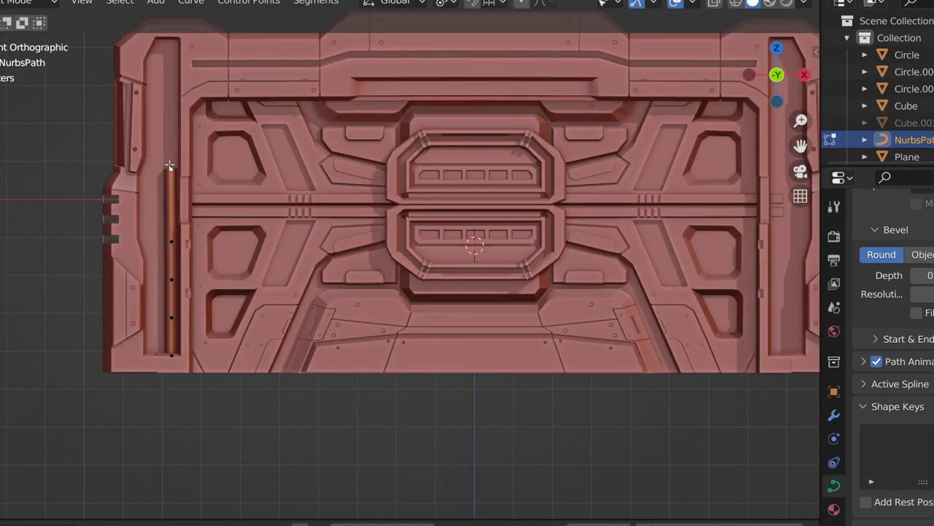
{"action": "scroll", "coordinate": [553, 325], "scroll_direction": "down", "scroll_amount": 1}
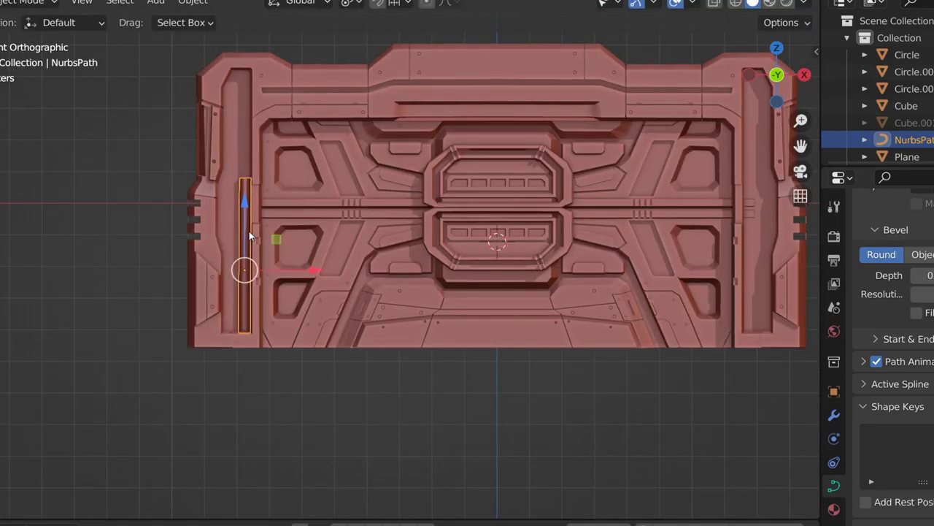
{"action": "left_click", "coordinate": [249, 47]}
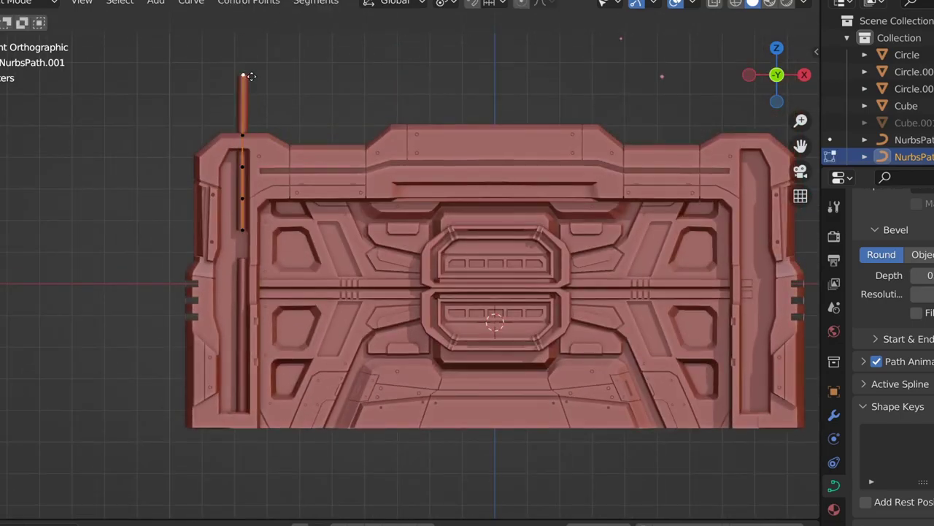
Step: Subdivide NurbsPath.001 and bend its top around the corner into the top bar's groove
{"action": "left_click", "coordinate": [335, 173]}
{"action": "scroll", "coordinate": [332, 179], "scroll_direction": "up", "scroll_amount": 3}
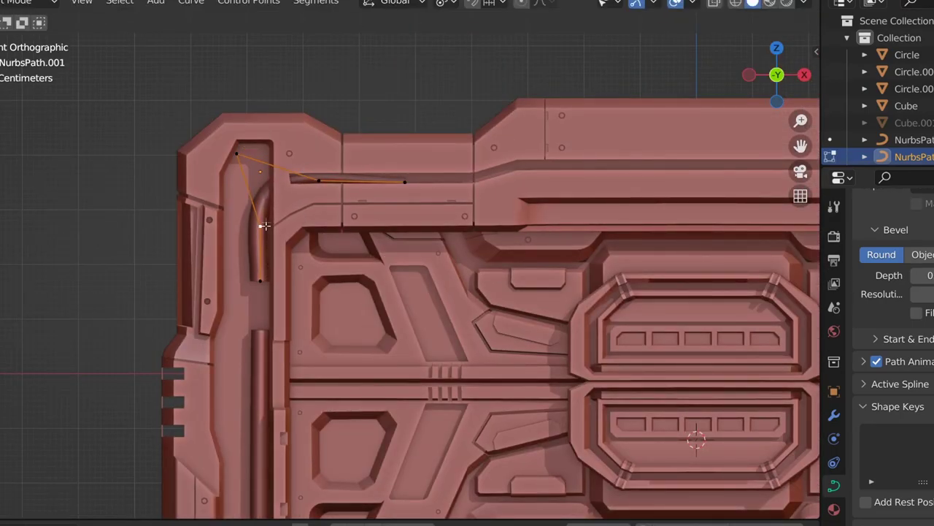
{"action": "right_click", "coordinate": [250, 157]}
{"action": "left_click", "coordinate": [219, 96]}
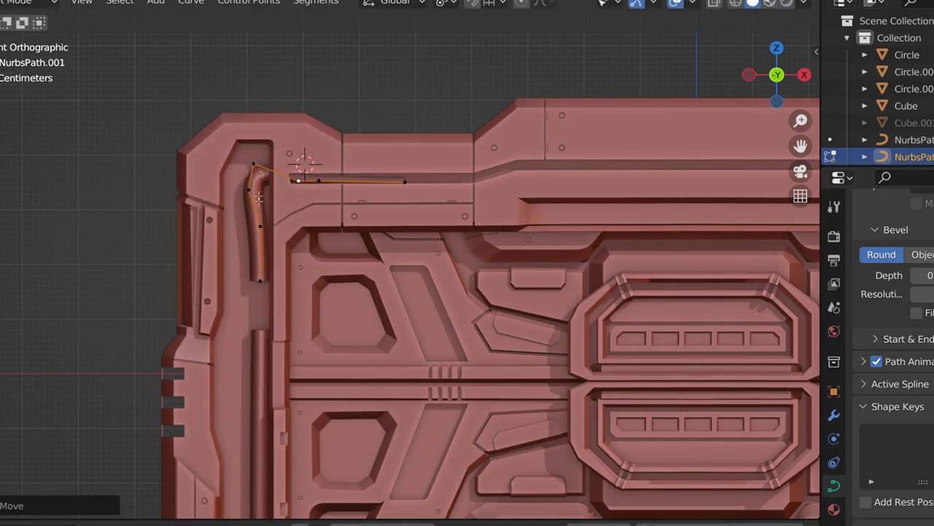
{"action": "left_click", "coordinate": [257, 352]}
{"action": "scroll", "coordinate": [256, 351], "scroll_direction": "up", "scroll_amount": 2}
{"action": "left_click", "coordinate": [286, 168]}
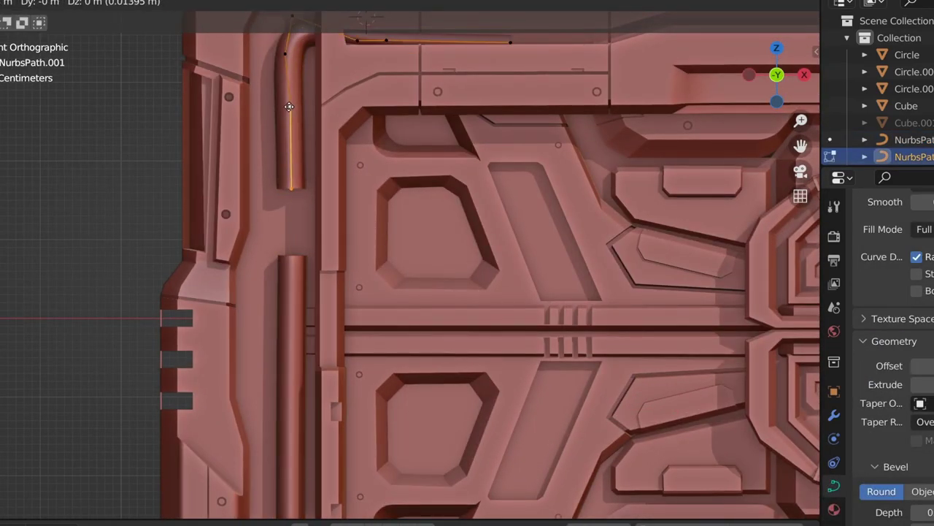
{"action": "key", "text": "Tab"}
{"action": "scroll", "coordinate": [289, 107], "scroll_direction": "down", "scroll_amount": 5}
{"action": "middle_click_drag", "start_coordinate": [186, 219], "coordinate": [335, 262]}
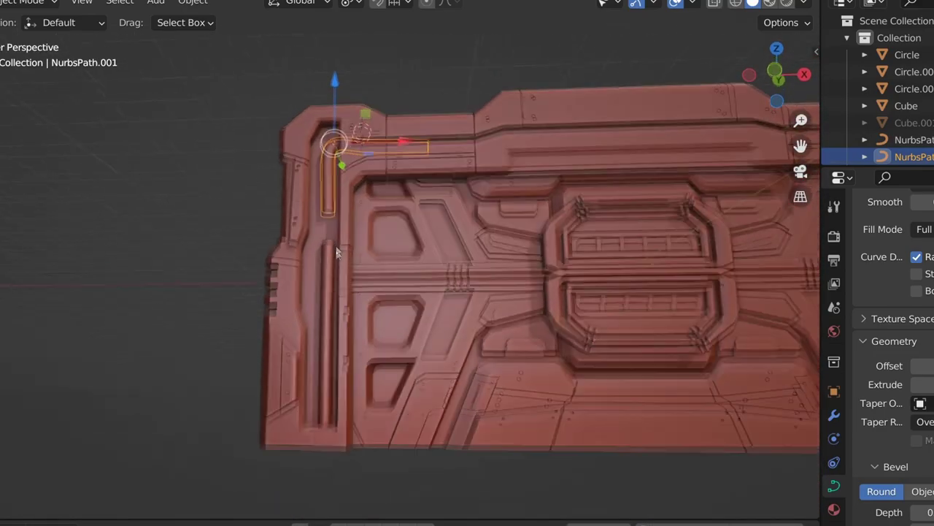
{"action": "key", "text": "KP_1"}
{"action": "key", "text": "shift+a"}
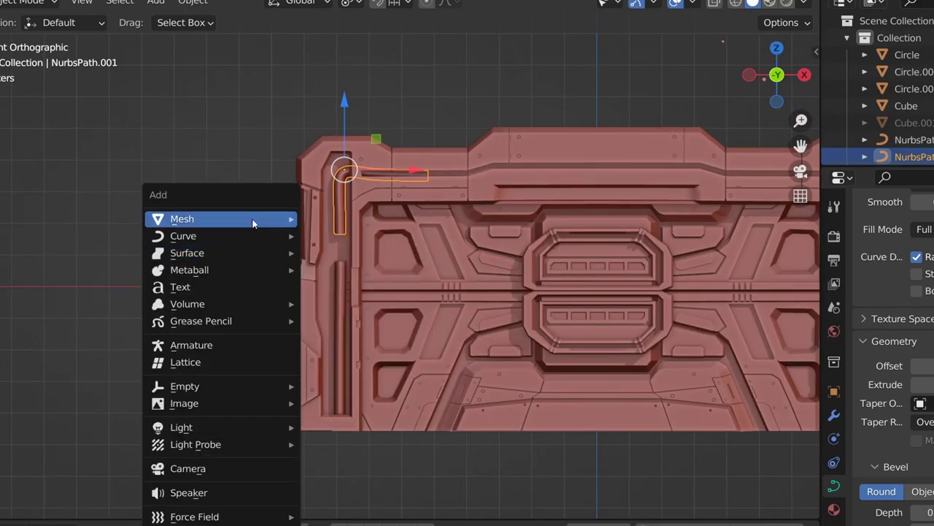
Step: Add a cylinder, move it onto the left pipe, and scale it into a clamp ring
{"action": "left_click", "coordinate": [336, 303]}
{"action": "left_click_drag", "start_coordinate": [296, 255], "coordinate": [339, 255]}
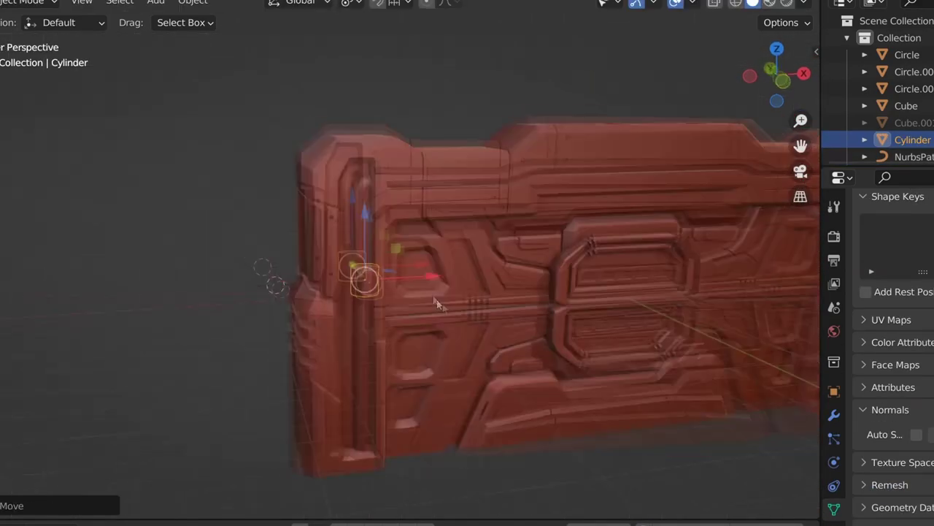
{"action": "middle_click_drag", "start_coordinate": [427, 291], "coordinate": [416, 241]}
{"action": "scroll", "coordinate": [374, 296], "scroll_direction": "up", "scroll_amount": 3}
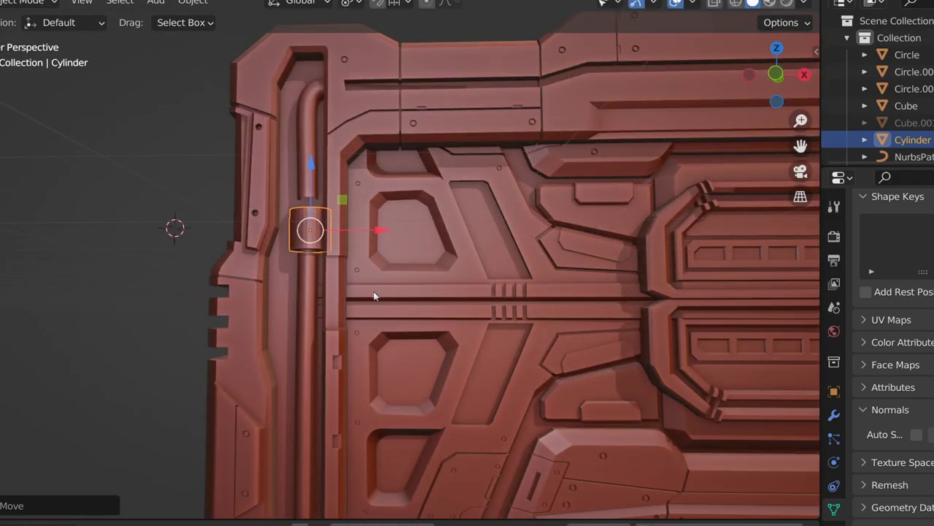
{"action": "left_click", "coordinate": [350, 230]}
{"action": "middle_click_drag", "start_coordinate": [350, 230], "coordinate": [310, 183]}
{"action": "scroll", "coordinate": [310, 182], "scroll_direction": "up", "scroll_amount": 3}
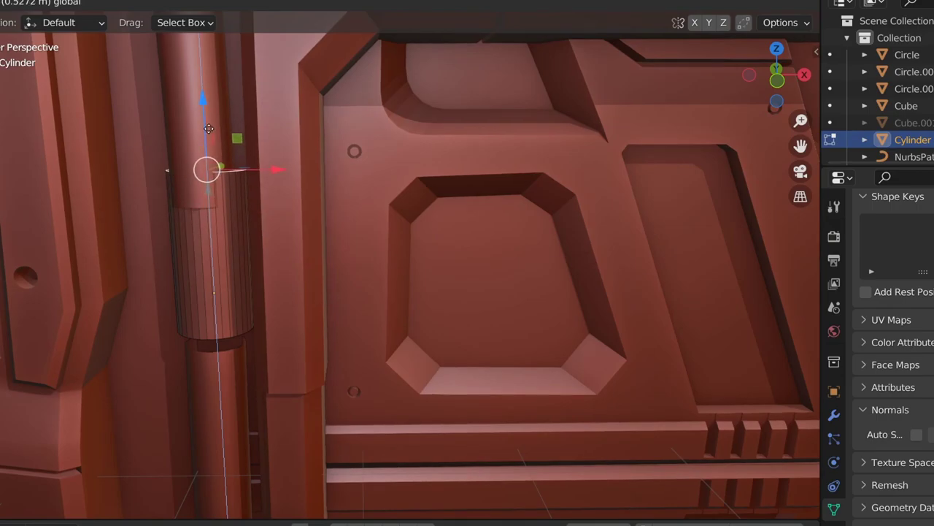
{"action": "middle_click_drag", "start_coordinate": [208, 128], "coordinate": [270, 250]}
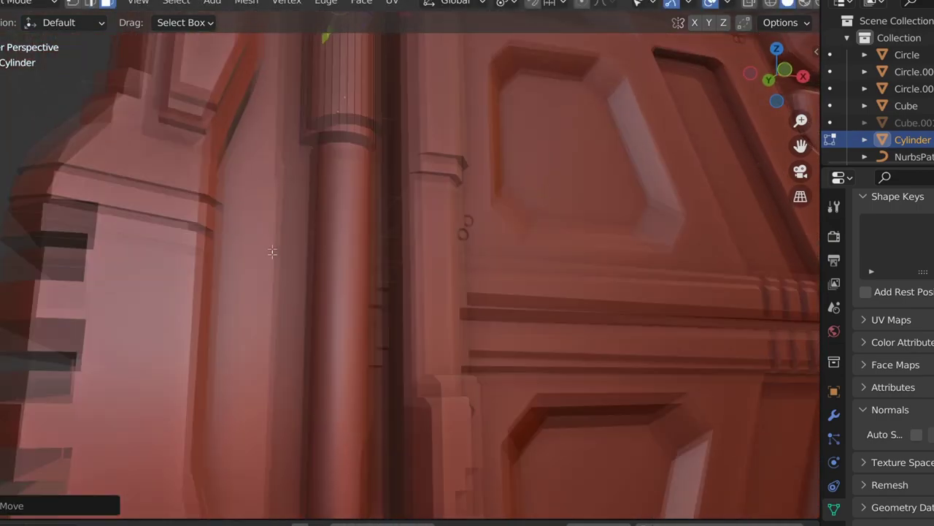
{"action": "key", "text": "a"}
{"action": "middle_click_drag", "start_coordinate": [428, 305], "coordinate": [417, 351], "text": "shift"}
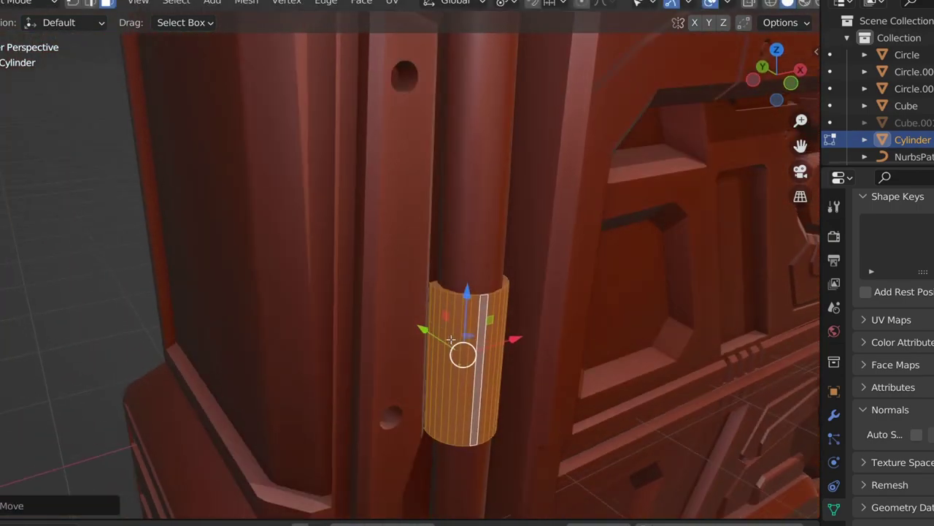
{"action": "scroll", "coordinate": [115, 267], "scroll_direction": "down", "scroll_amount": 6}
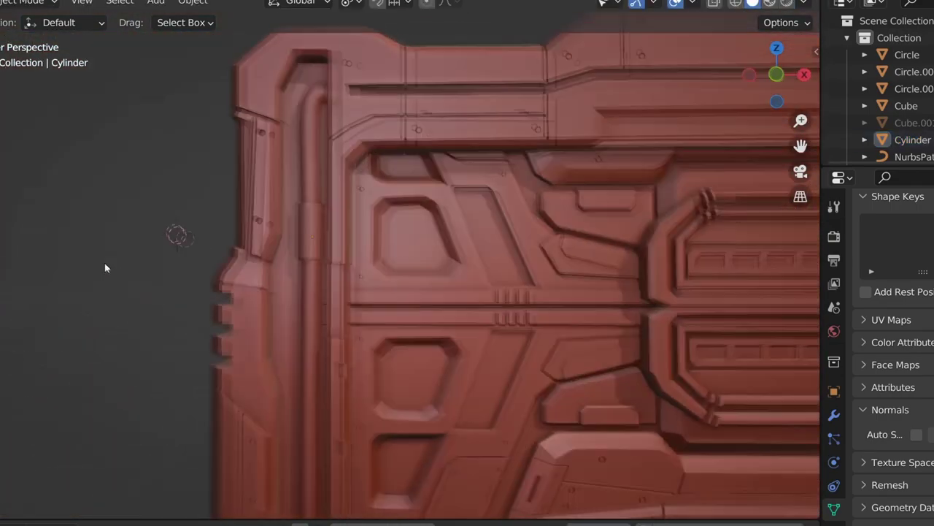
{"action": "mouse_move", "coordinate": [115, 267]}
{"action": "middle_mouse_down"}
{"action": "mouse_move", "coordinate": [375, 308]}
{"action": "mouse_move", "coordinate": [186, 279]}
{"action": "middle_mouse_up"}
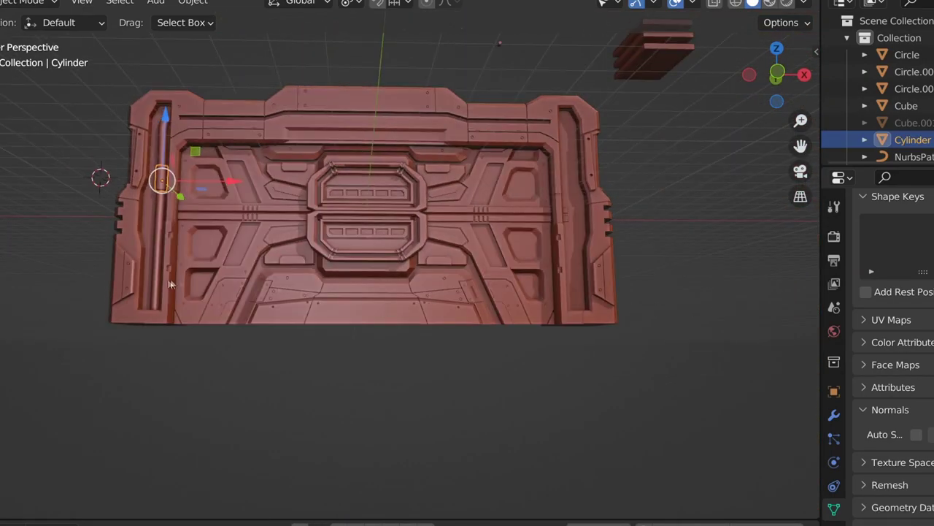
Step: Add Mirror modifiers to the left pipe curve and the clamp ring cylinder
{"action": "left_click", "coordinate": [159, 277]}
{"action": "left_click", "coordinate": [834, 415]}
{"action": "left_click", "coordinate": [887, 233]}
{"action": "left_click", "coordinate": [692, 392]}
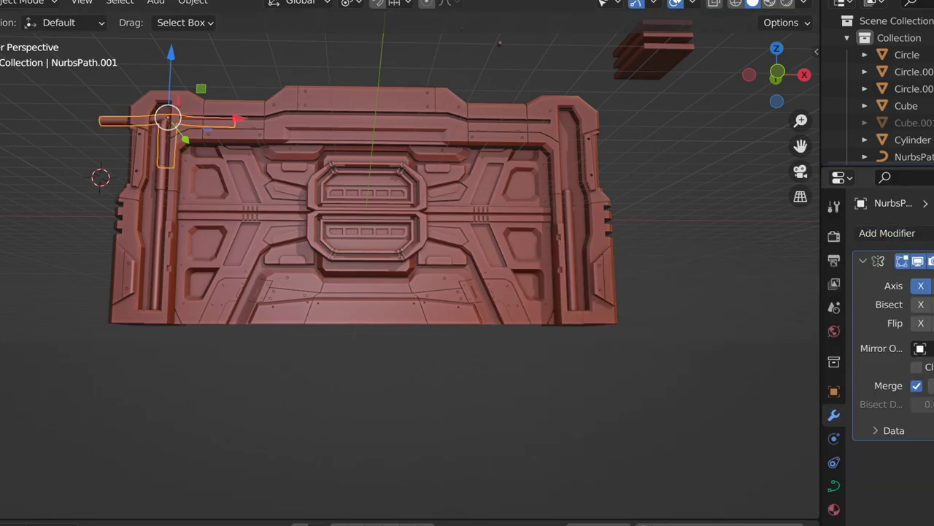
{"action": "left_click", "coordinate": [912, 140]}
{"action": "left_click", "coordinate": [886, 233]}
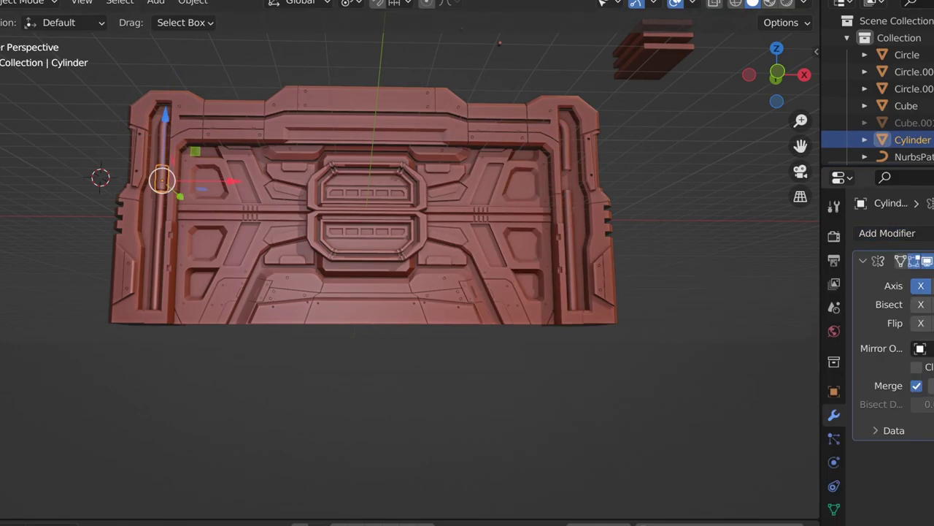
{"action": "scroll", "coordinate": [553, 228], "scroll_direction": "up", "scroll_amount": 3}
Step: Duplicate the left pipe curve and offset the copy along X and Y beside the original
{"action": "scroll", "coordinate": [254, 252], "scroll_direction": "up", "scroll_amount": 2}
{"action": "left_click", "coordinate": [254, 252]}
{"action": "key", "text": "shift+d"}
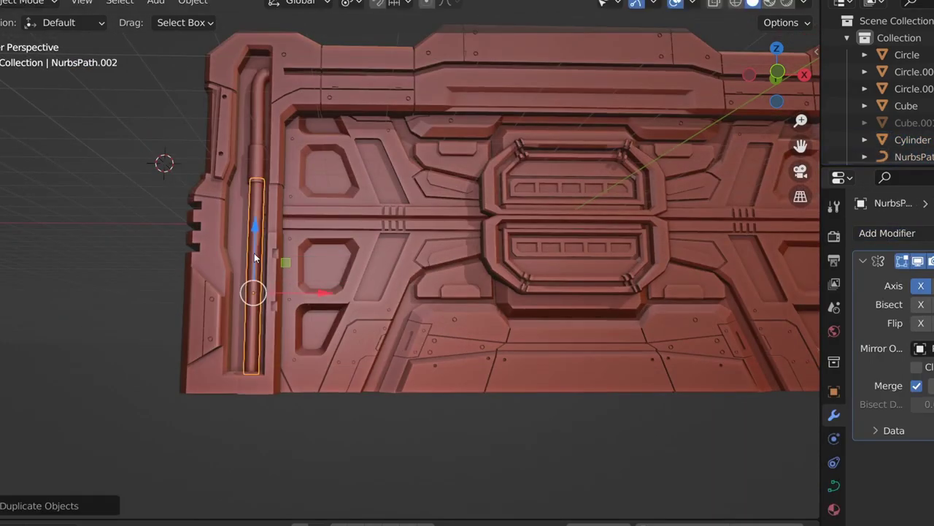
{"action": "key", "text": "x"}
{"action": "left_click", "coordinate": [835, 486]}
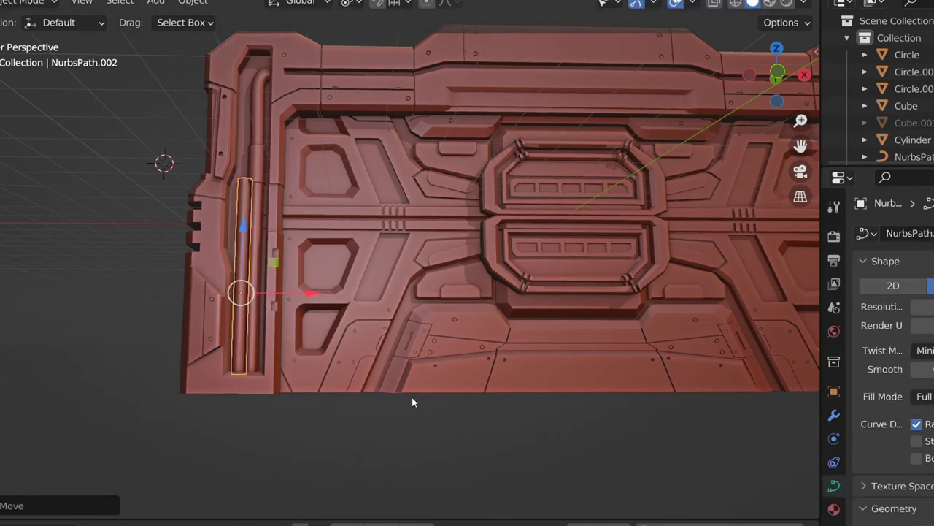
{"action": "scroll", "coordinate": [898, 380], "scroll_direction": "down", "scroll_amount": 2}
{"action": "scroll", "coordinate": [913, 416], "scroll_direction": "down", "scroll_amount": 6}
{"action": "scroll", "coordinate": [815, 418], "scroll_direction": "up", "scroll_amount": 2}
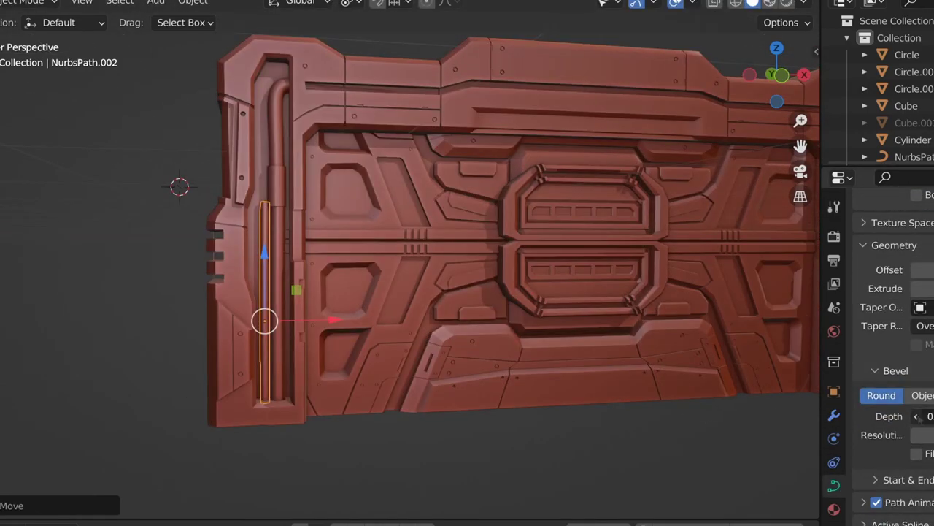
{"action": "middle_click_drag", "start_coordinate": [730, 416], "coordinate": [411, 431]}
{"action": "left_click_drag", "start_coordinate": [248, 405], "coordinate": [247, 416]}
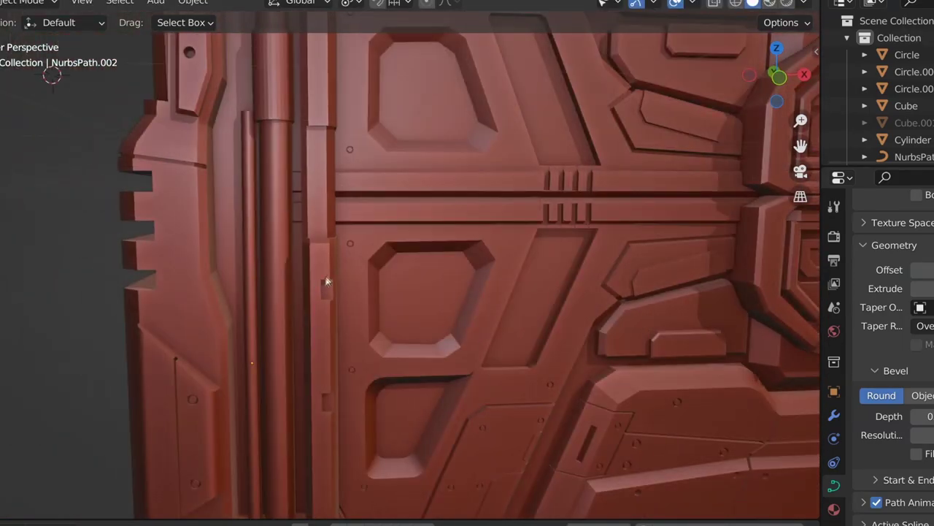
{"action": "mouse_move", "coordinate": [247, 416]}
{"action": "middle_mouse_down"}
{"action": "mouse_move", "coordinate": [278, 210]}
{"action": "mouse_move", "coordinate": [299, 289]}
{"action": "middle_mouse_up"}
Step: Rotate and raise the copy's top control points into a bend at the frame top
{"action": "key", "text": "Tab"}
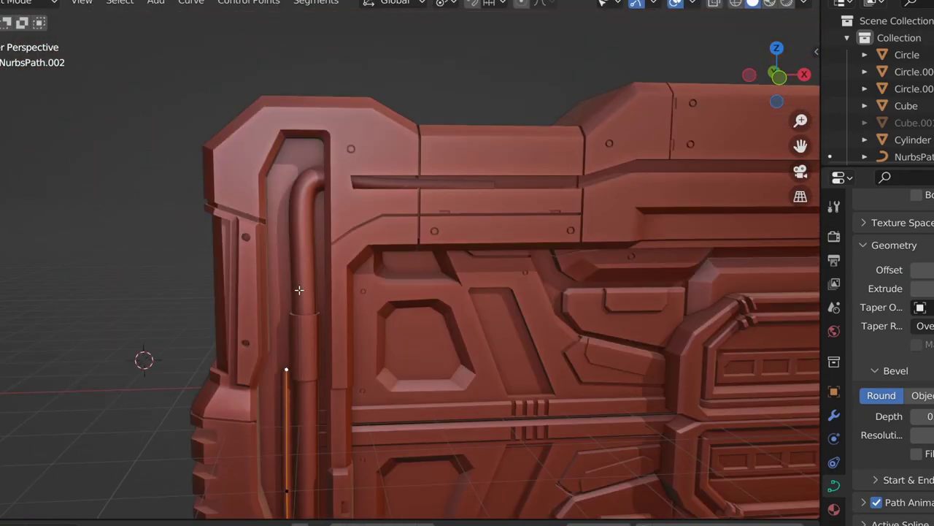
{"action": "left_click", "coordinate": [286, 176]}
{"action": "key", "text": "g"}
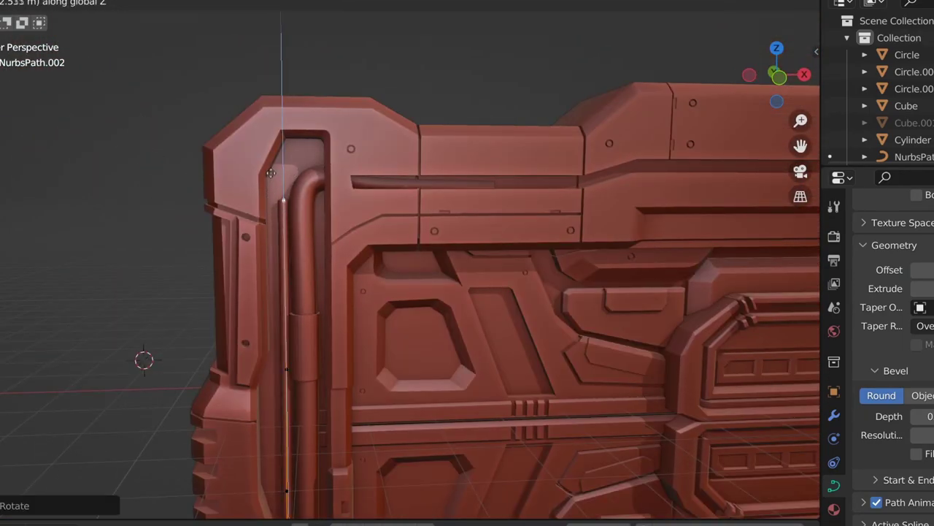
{"action": "key", "text": "KP_1"}
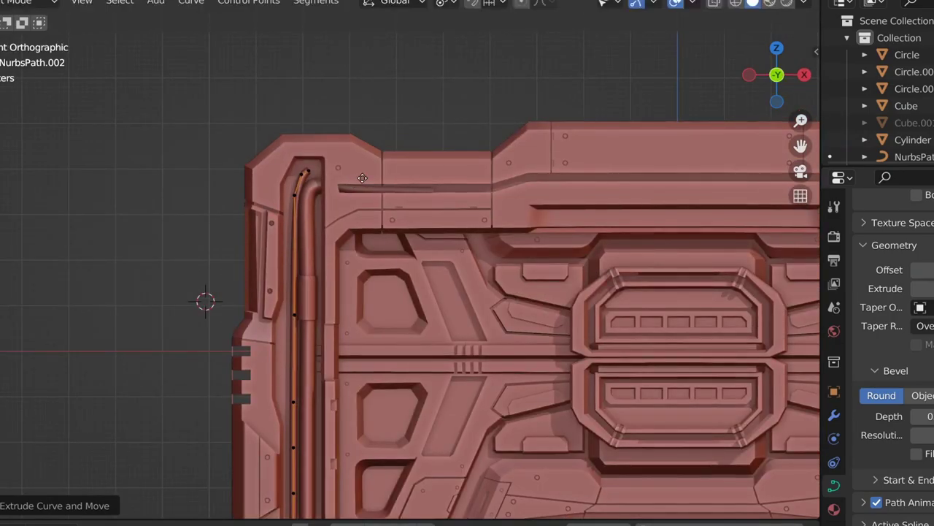
{"action": "scroll", "coordinate": [276, 180], "scroll_direction": "up", "scroll_amount": 3}
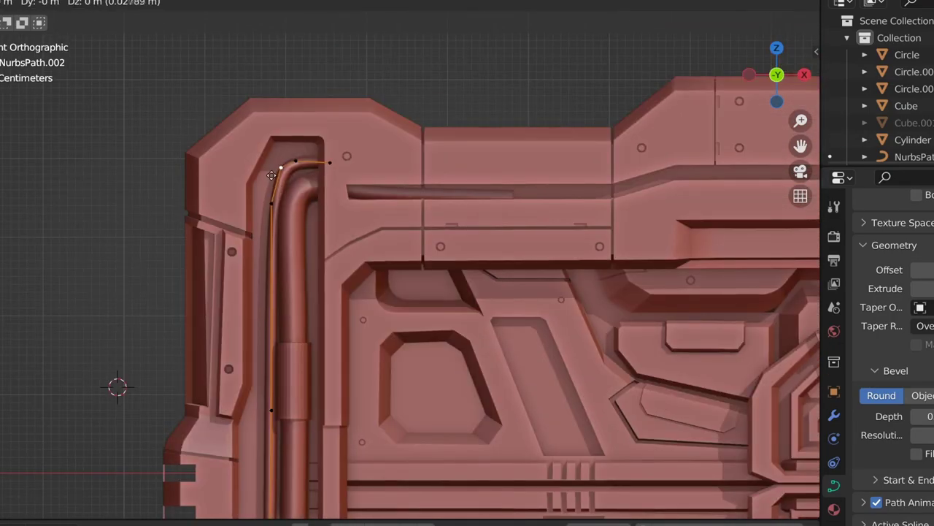
{"action": "left_click", "coordinate": [259, 175]}
{"action": "scroll", "coordinate": [259, 175], "scroll_direction": "down", "scroll_amount": 1}
{"action": "key", "text": "Tab"}
Step: Inspect the parallel pipes on the pillar, then add a new cube from the front view
{"action": "scroll", "coordinate": [98, 406], "scroll_direction": "down", "scroll_amount": 2}
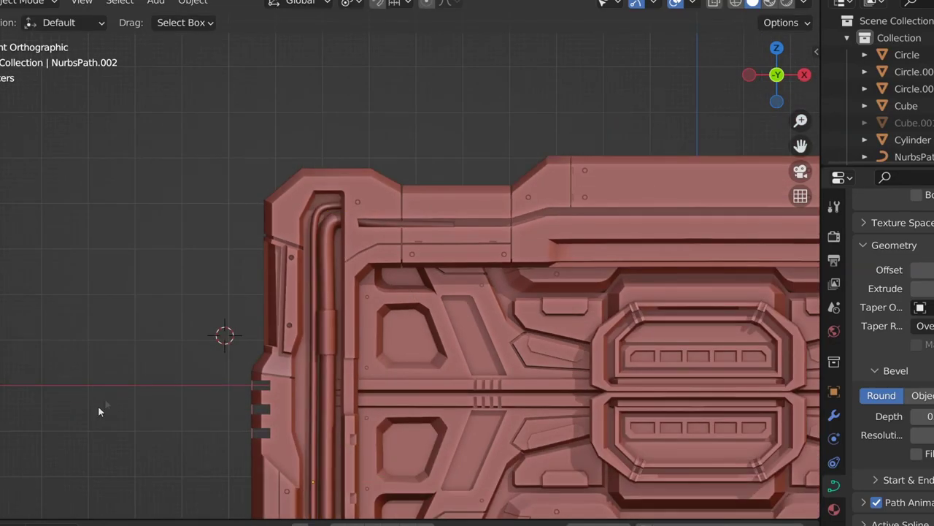
{"action": "scroll", "coordinate": [152, 242], "scroll_direction": "down", "scroll_amount": 2}
{"action": "scroll", "coordinate": [245, 319], "scroll_direction": "down", "scroll_amount": 1}
{"action": "scroll", "coordinate": [244, 319], "scroll_direction": "up", "scroll_amount": 3}
{"action": "mouse_move", "coordinate": [245, 316]}
{"action": "middle_mouse_down"}
{"action": "mouse_move", "coordinate": [304, 313]}
{"action": "mouse_move", "coordinate": [267, 321]}
{"action": "middle_mouse_up"}
{"action": "scroll", "coordinate": [265, 321], "scroll_direction": "down", "scroll_amount": 1}
{"action": "scroll", "coordinate": [265, 321], "scroll_direction": "down", "scroll_amount": 5}
{"action": "mouse_move", "coordinate": [290, 390]}
{"action": "middle_mouse_down"}
{"action": "mouse_move", "coordinate": [411, 369]}
{"action": "mouse_move", "coordinate": [260, 411]}
{"action": "middle_mouse_up"}
{"action": "scroll", "coordinate": [259, 413], "scroll_direction": "down", "scroll_amount": 2}
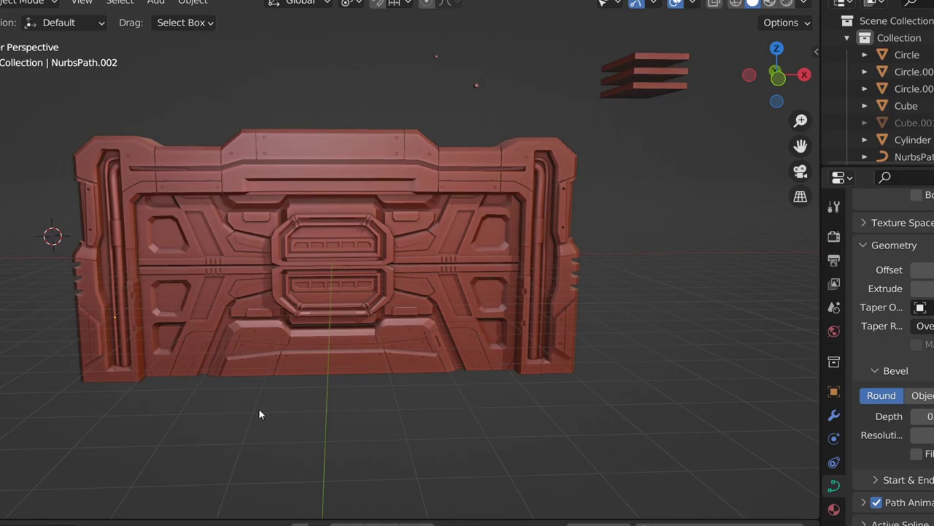
{"action": "mouse_move", "coordinate": [260, 413]}
{"action": "middle_mouse_down"}
{"action": "mouse_move", "coordinate": [216, 372]}
{"action": "mouse_move", "coordinate": [244, 338]}
{"action": "mouse_move", "coordinate": [224, 371]}
{"action": "mouse_move", "coordinate": [203, 373]}
{"action": "middle_mouse_up"}
{"action": "key", "text": "KP_1"}
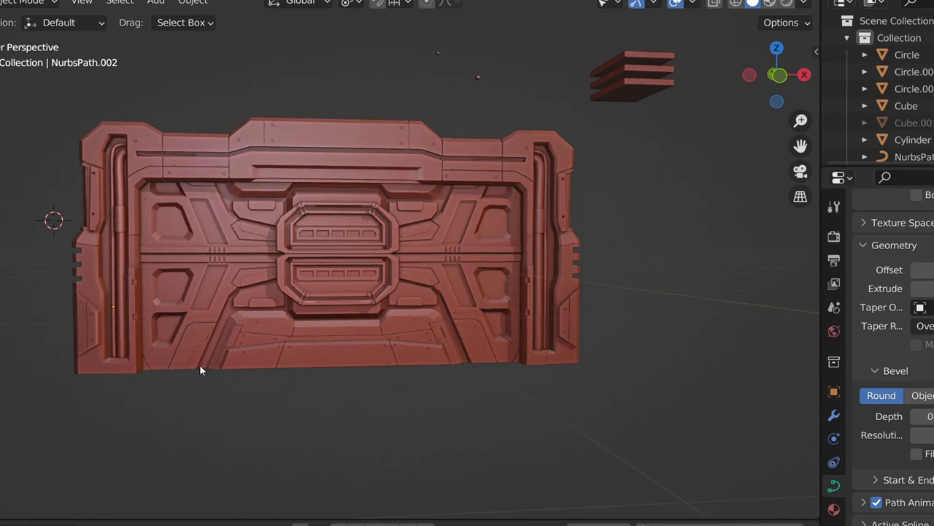
{"action": "key", "text": "shift+a"}
{"action": "left_click", "coordinate": [365, 218]}
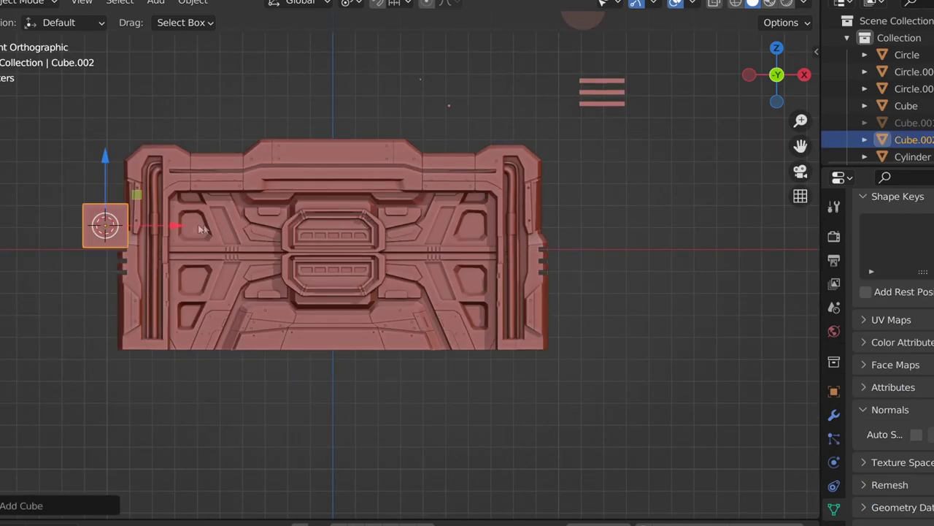
Step: Raise the new cube along Z onto the top frame, snapping the 3D cursor to it
{"action": "key", "text": "g"}
{"action": "key", "text": "z"}
{"action": "left_click", "coordinate": [334, 157]}
{"action": "key", "text": "shift+s"}
{"action": "left_click", "coordinate": [417, 411]}
{"action": "scroll", "coordinate": [460, 292], "scroll_direction": "up", "scroll_amount": 5}
{"action": "mouse_move", "coordinate": [461, 291]}
{"action": "middle_mouse_down"}
{"action": "mouse_move", "coordinate": [285, 60]}
{"action": "mouse_move", "coordinate": [314, 88]}
{"action": "middle_mouse_up"}
{"action": "key", "text": "g"}
{"action": "key", "text": "z"}
{"action": "left_click", "coordinate": [360, 97]}
Step: Stretch the cube along X into a long bar spanning the top frame
{"action": "key", "text": "g"}
{"action": "key", "text": "x"}
{"action": "left_click", "coordinate": [667, 100]}
{"action": "middle_click_drag", "start_coordinate": [667, 100], "coordinate": [674, 202]}
{"action": "left_click", "coordinate": [251, 194]}
{"action": "middle_click_drag", "start_coordinate": [250, 194], "coordinate": [401, 278]}
Step: Bevel the bar's edges with Ctrl+B
{"action": "key", "text": "a"}
{"action": "key", "text": "ctrl+b"}
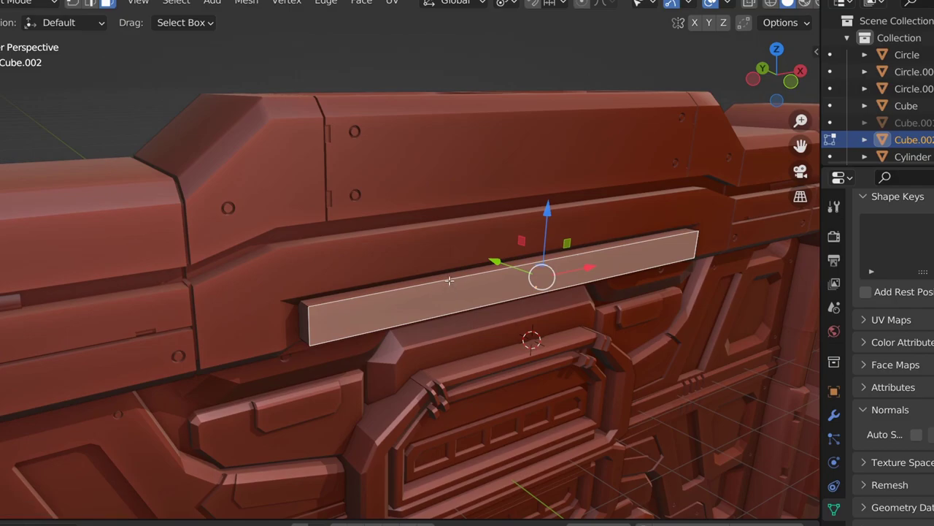
{"action": "left_click", "coordinate": [607, 276]}
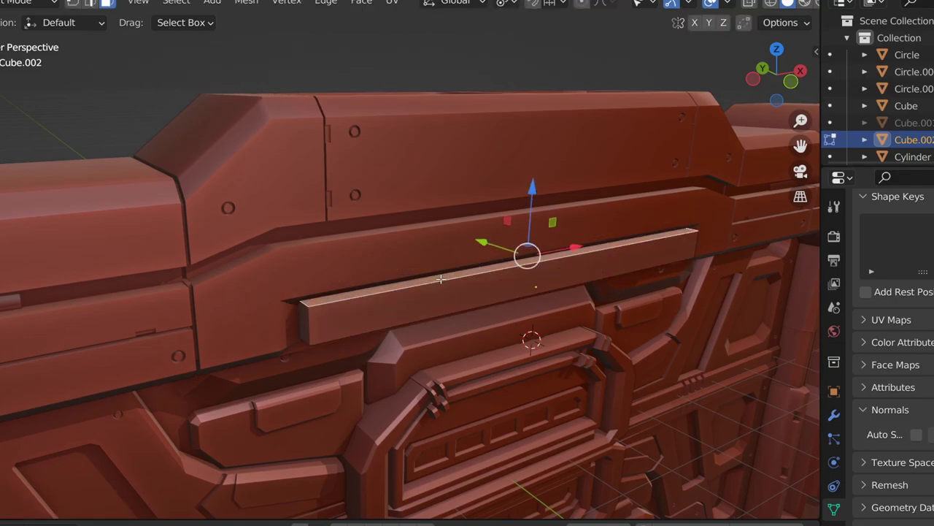
{"action": "key", "text": "2"}
{"action": "key", "text": "ctrl+b"}
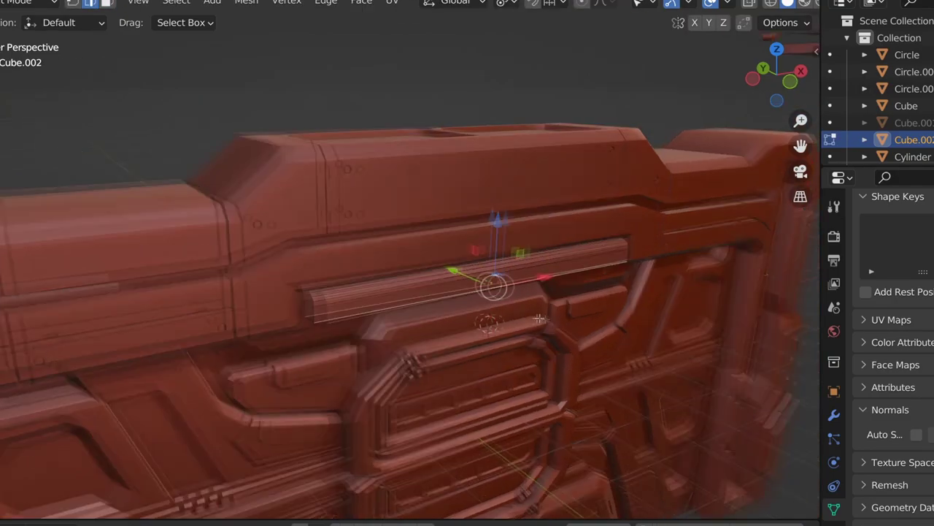
Step: Add about nine evenly spaced loop cuts across the bar
{"action": "middle_click_drag", "start_coordinate": [642, 302], "coordinate": [341, 162]}
{"action": "key", "text": "ctrl+r"}
{"action": "scroll", "coordinate": [341, 161], "scroll_direction": "up", "scroll_amount": 7}
{"action": "left_click", "coordinate": [341, 161]}
{"action": "right_click", "coordinate": [341, 161]}
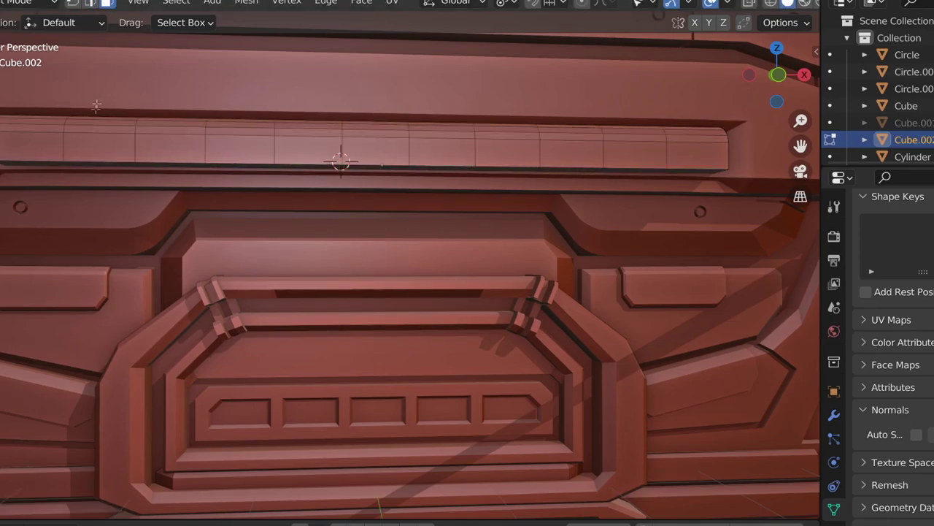
Step: Inset and extrude alternating bar segments into small raised panels
{"action": "left_click", "coordinate": [99, 142], "text": "shift"}
{"action": "left_click", "coordinate": [376, 149], "text": "shift"}
{"action": "left_click", "coordinate": [638, 150], "text": "shift"}
{"action": "middle_click_drag", "start_coordinate": [637, 150], "coordinate": [511, 255]}
{"action": "key", "text": "i"}
{"action": "left_click", "coordinate": [628, 346]}
{"action": "key", "text": "e"}
{"action": "left_click", "coordinate": [125, 286]}
Step: Extrude an edge path along the bar and move the extruded geometry
{"action": "left_click", "coordinate": [736, 248], "text": "ctrl"}
{"action": "key", "text": "e"}
{"action": "mouse_move", "coordinate": [562, 350]}
{"action": "middle_mouse_down"}
{"action": "mouse_move", "coordinate": [533, 326]}
{"action": "mouse_move", "coordinate": [438, 307]}
{"action": "middle_mouse_up"}
{"action": "key", "text": "g"}
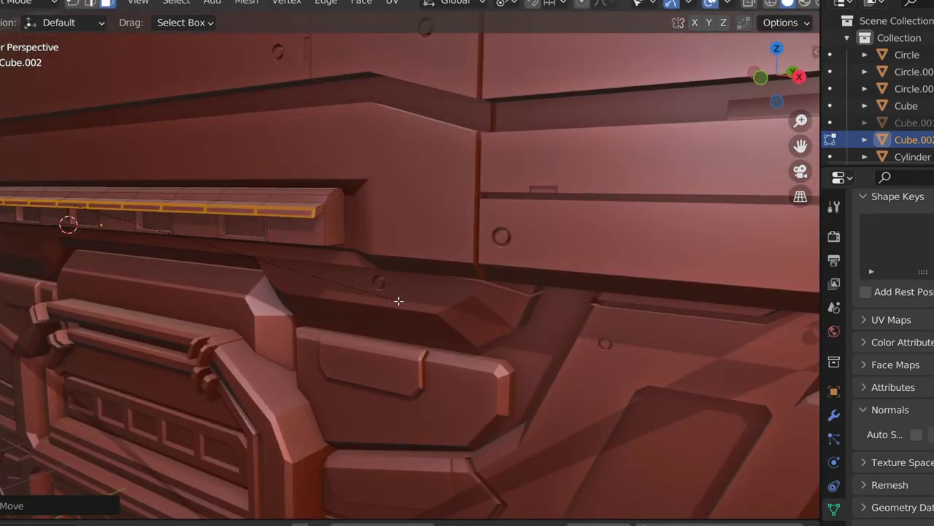